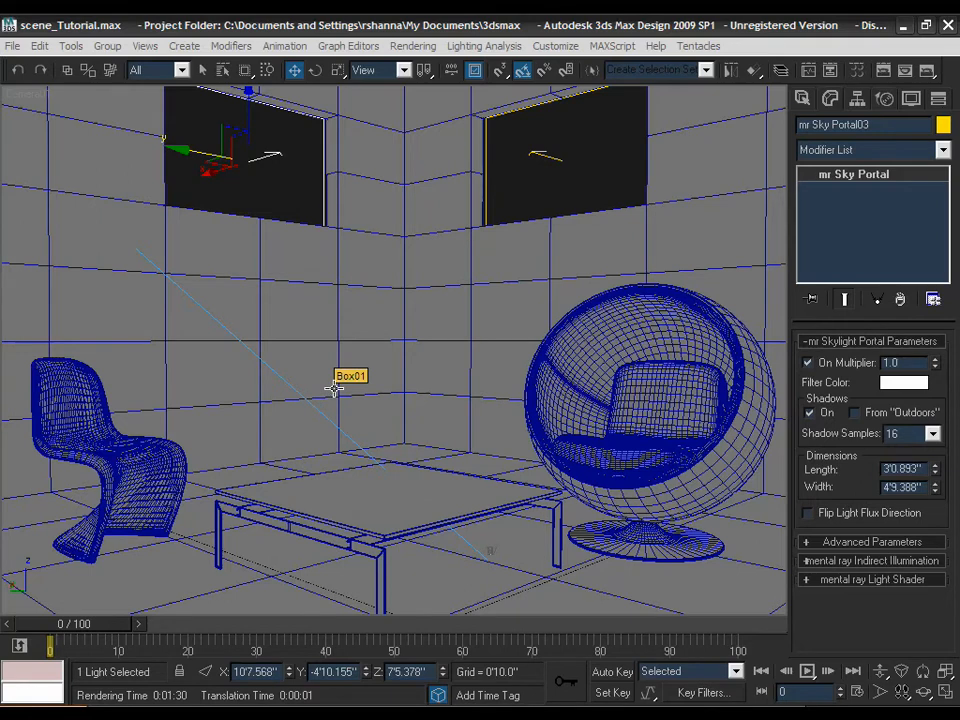
# - Pan and zoom the top view onto the room, then maximize the perspective view
pyautogui.hotkey('alt', 'w')
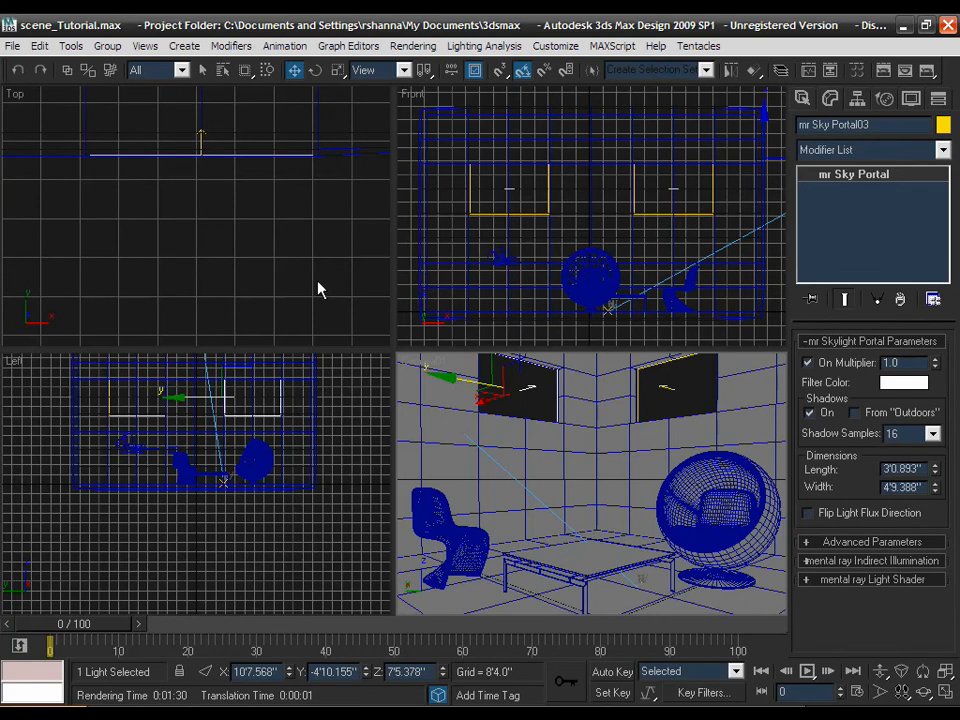
pyautogui.hotkey('alt', 'w')
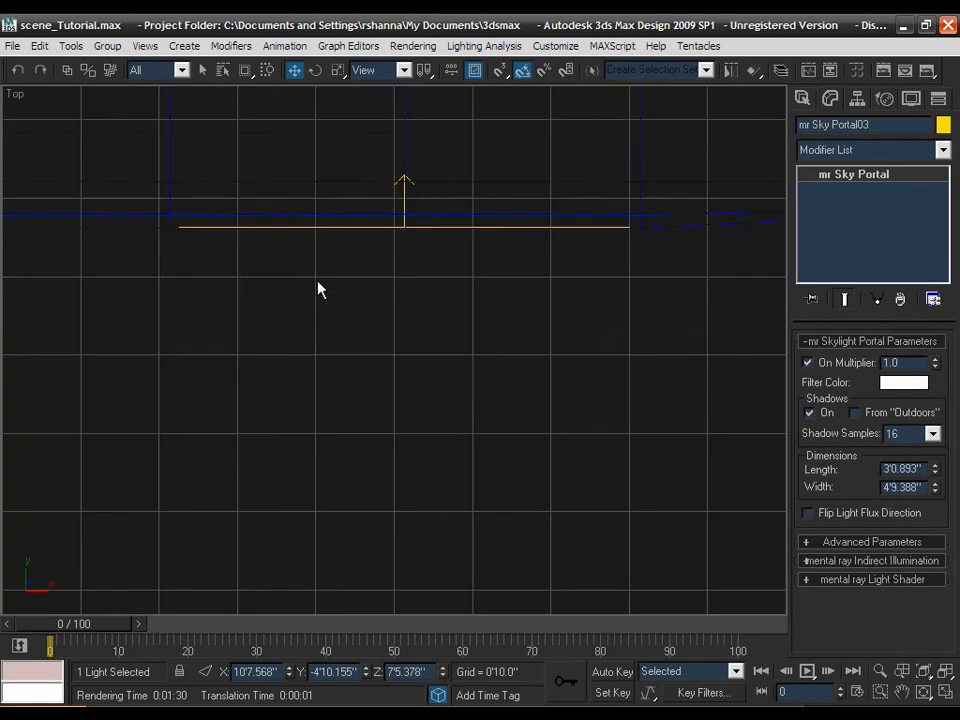
pyautogui.moveTo(377, 274); pyautogui.dragTo(410, 396, button='middle')
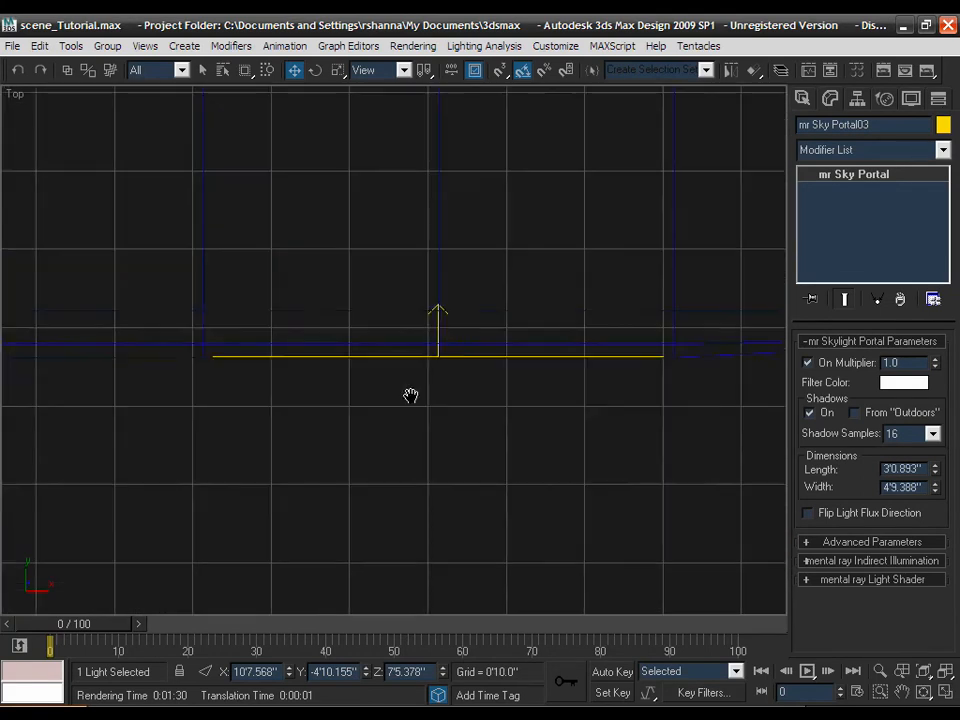
pyautogui.scroll(-2, 411, 395)
pyautogui.moveTo(399, 205); pyautogui.dragTo(426, 384, button='middle')
pyautogui.scroll(-1, 413, 375)
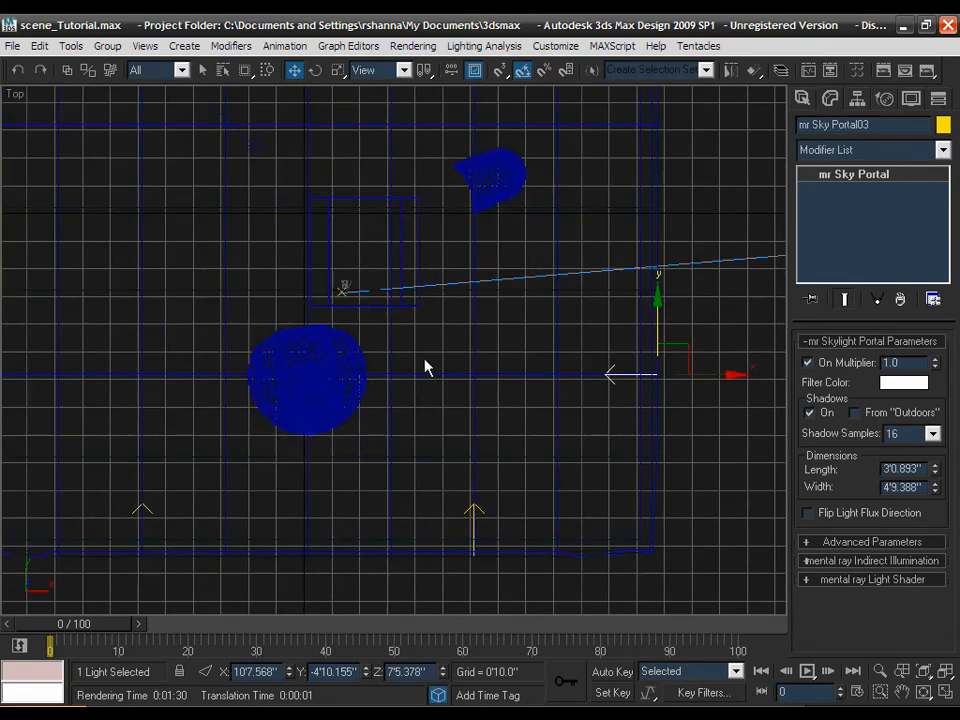
pyautogui.scroll(-1, 424, 367)
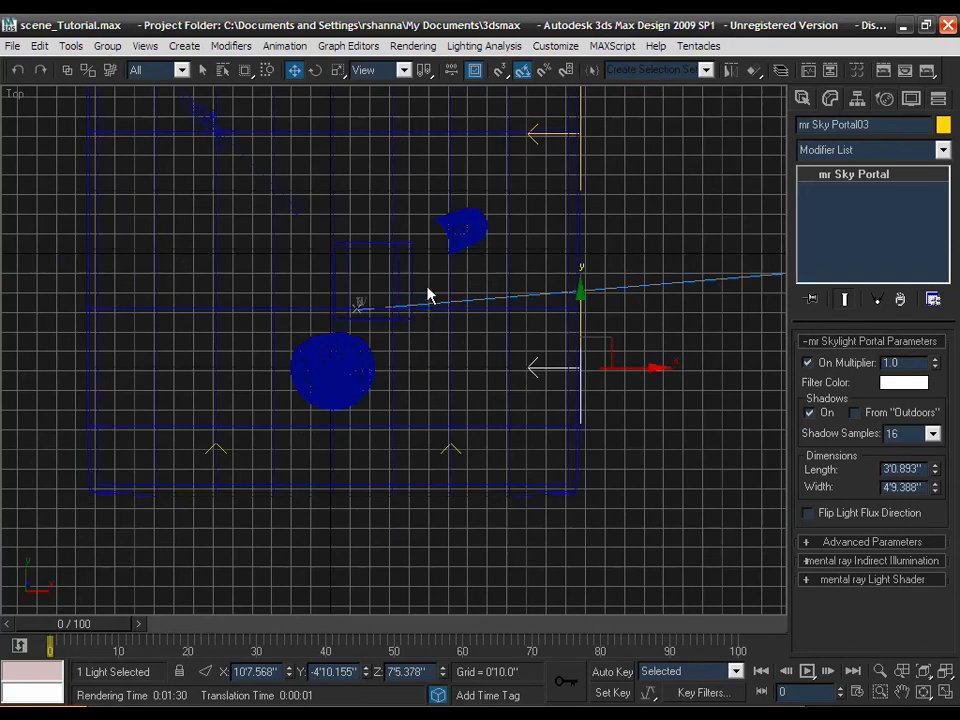
pyautogui.moveTo(427, 295); pyautogui.dragTo(437, 352, button='middle')
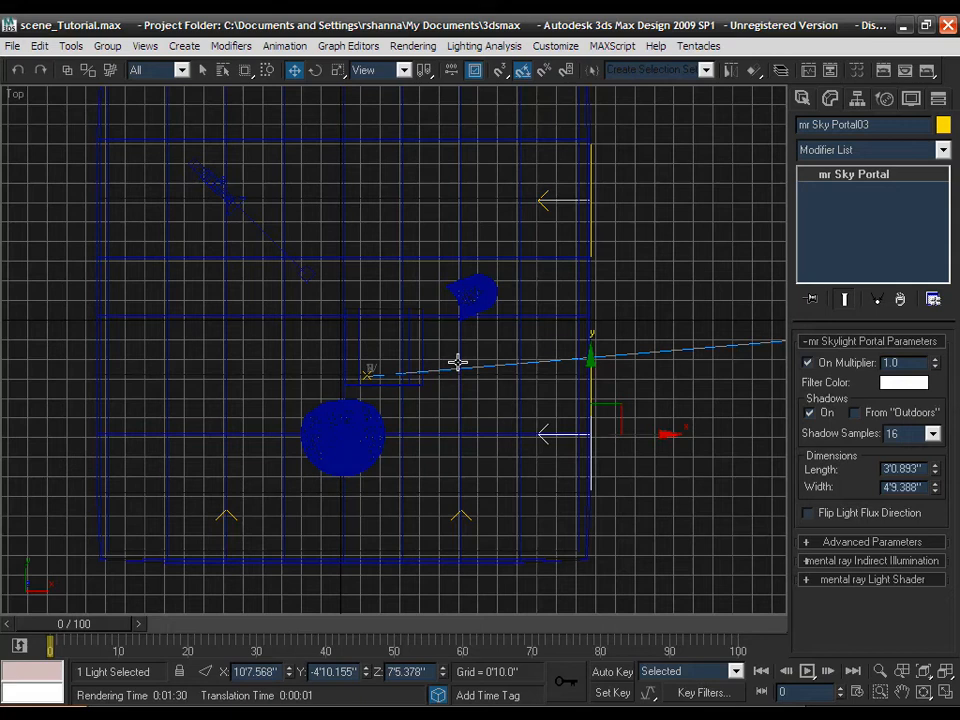
pyautogui.hotkey('alt', 'w')
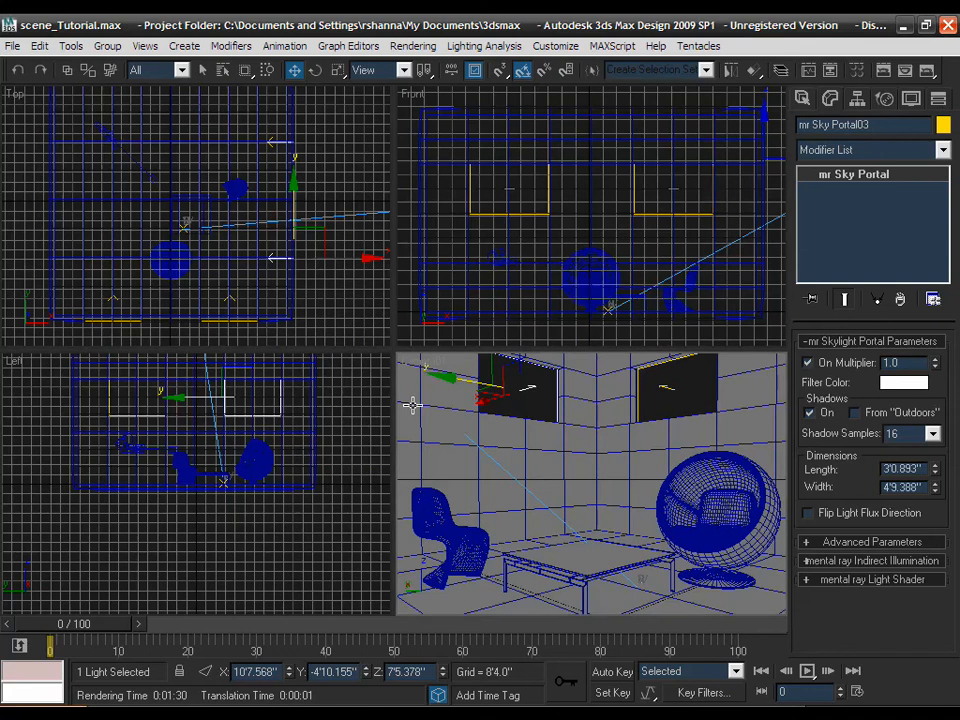
pyautogui.hotkey('alt', 'w')
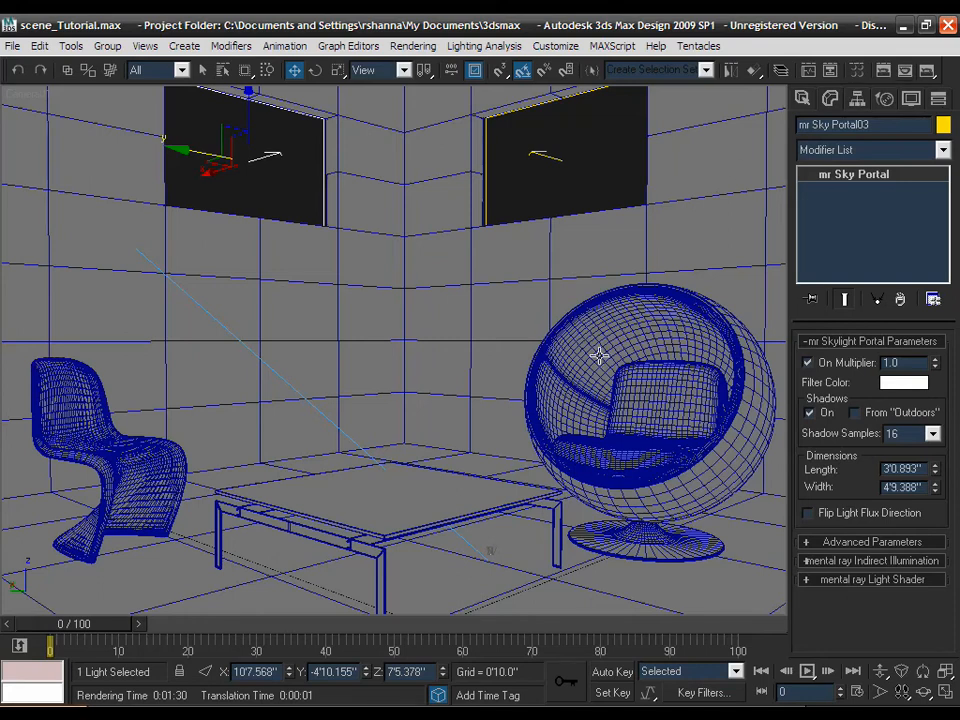
# - Test-render the camera view of the room, then bring up the whitePlastic material settings
pyautogui.click(903, 73)
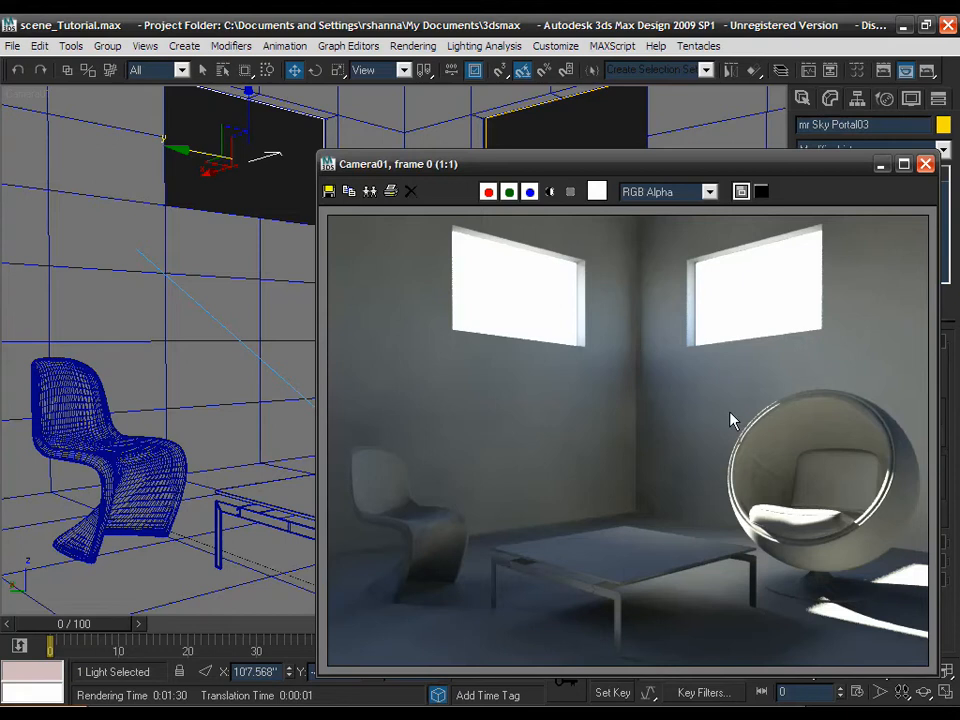
pyautogui.click(923, 164)
pyautogui.click(858, 72)
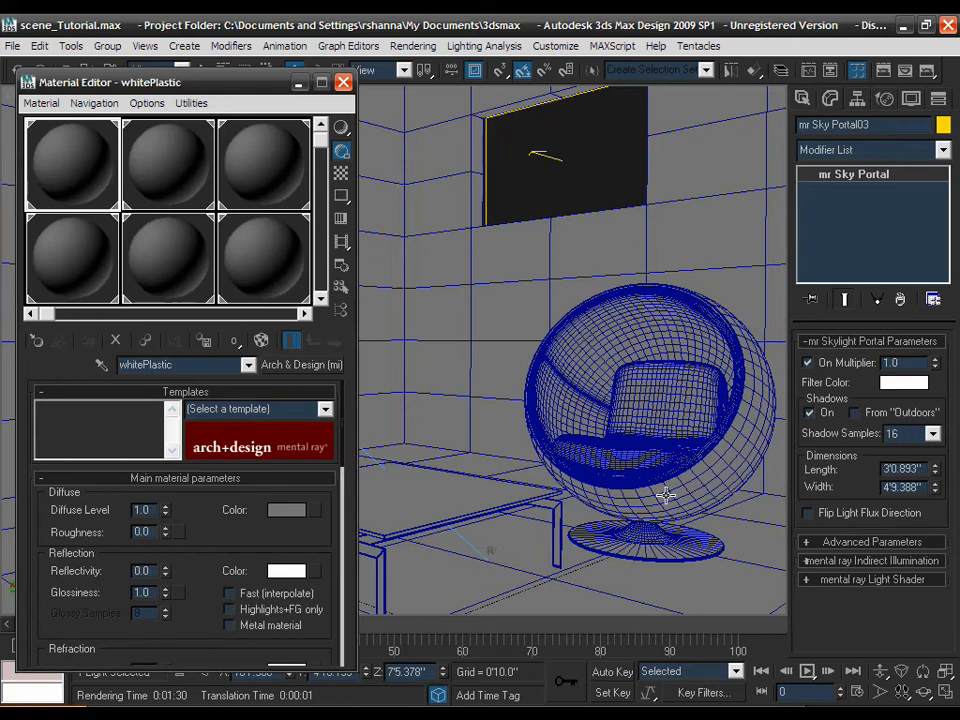
# - Set whitePlastic's diffuse colour to a near-white grey of 0.914 RGB
pyautogui.moveTo(100, 82); pyautogui.dragTo(98, 58)
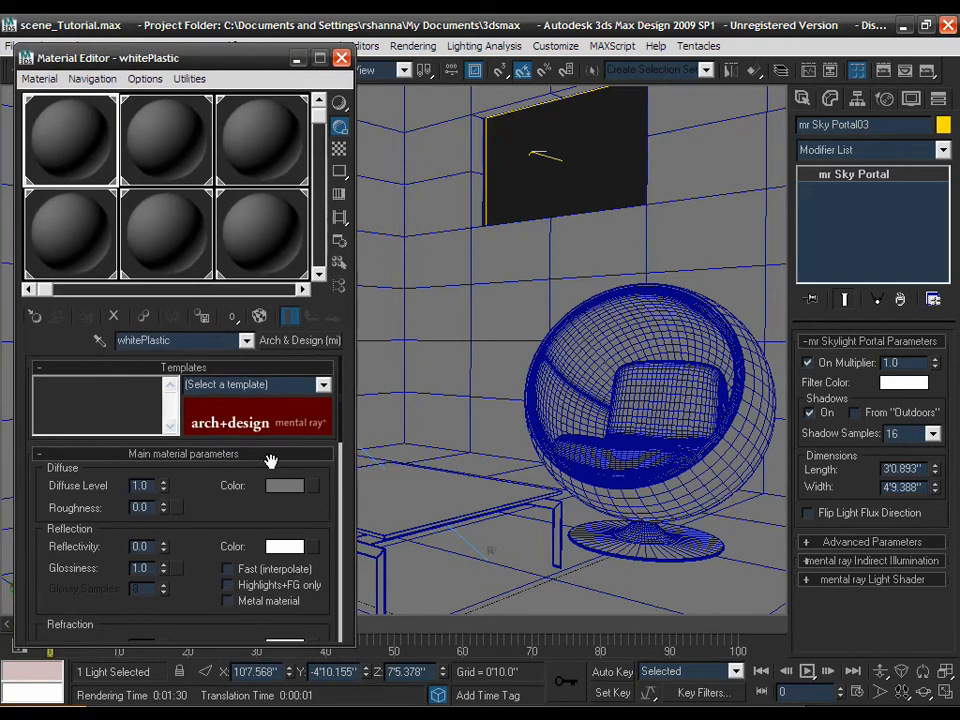
pyautogui.click(280, 486)
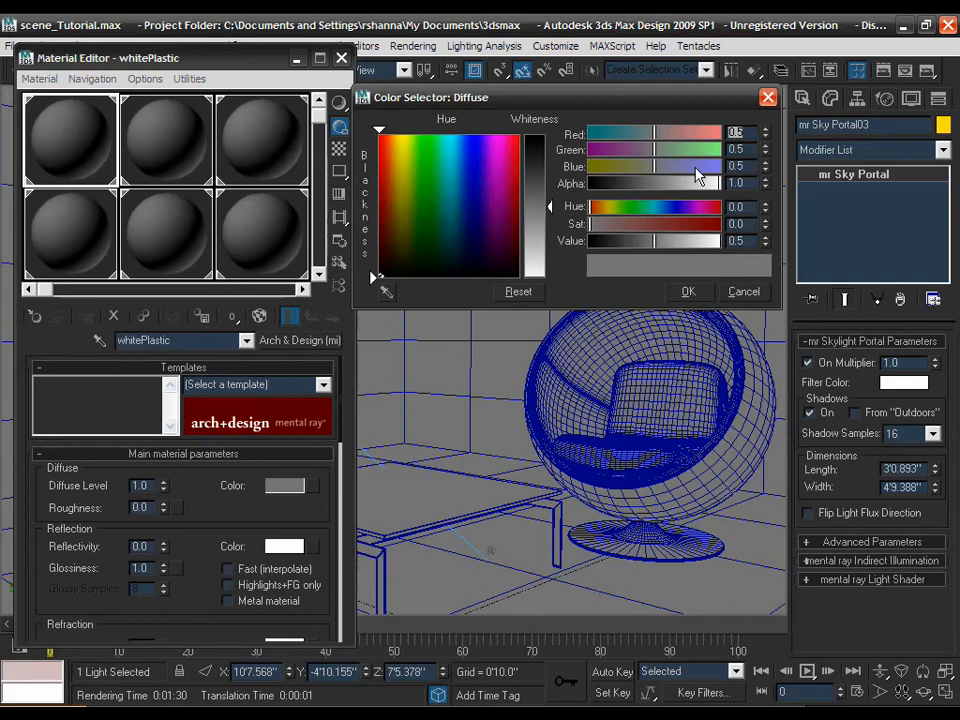
pyautogui.moveTo(534, 221); pyautogui.dragTo(534, 270)
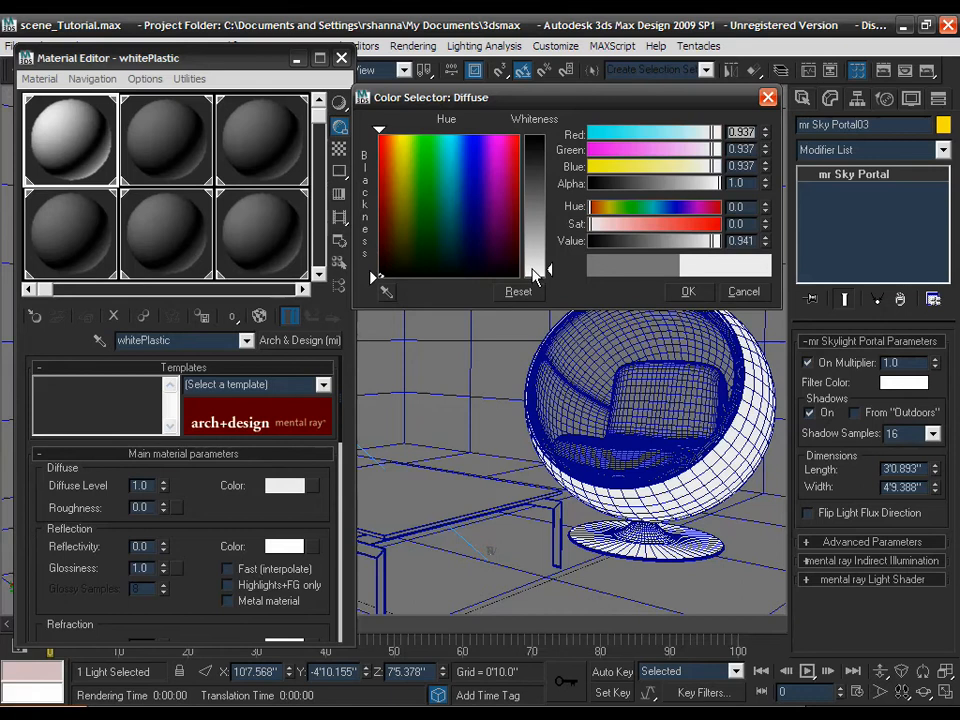
pyautogui.moveTo(534, 270); pyautogui.dragTo(534, 266)
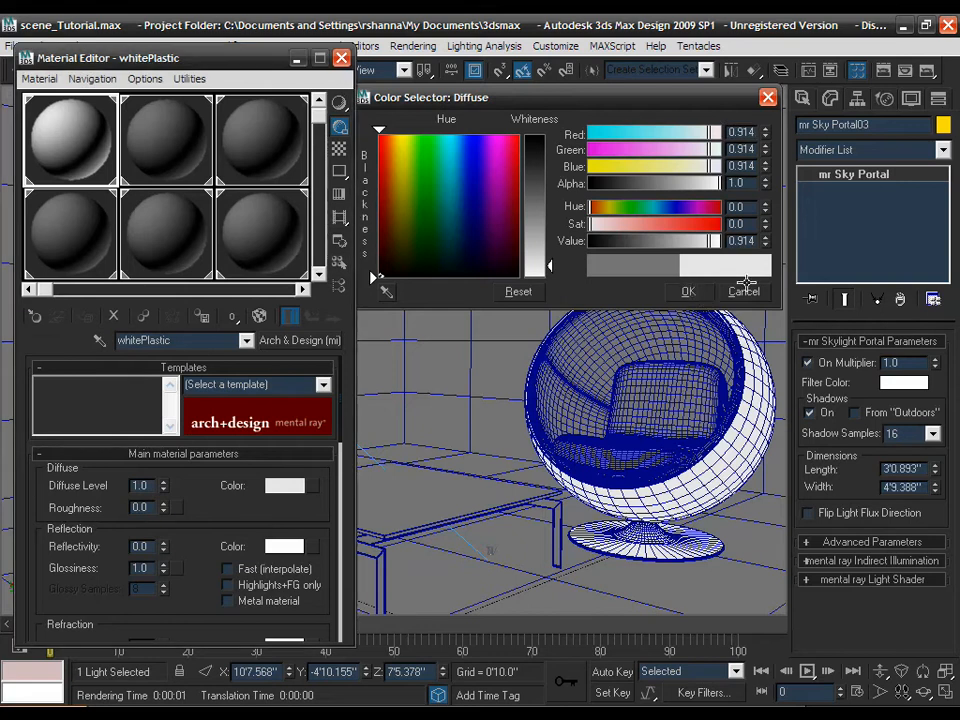
pyautogui.click(690, 292)
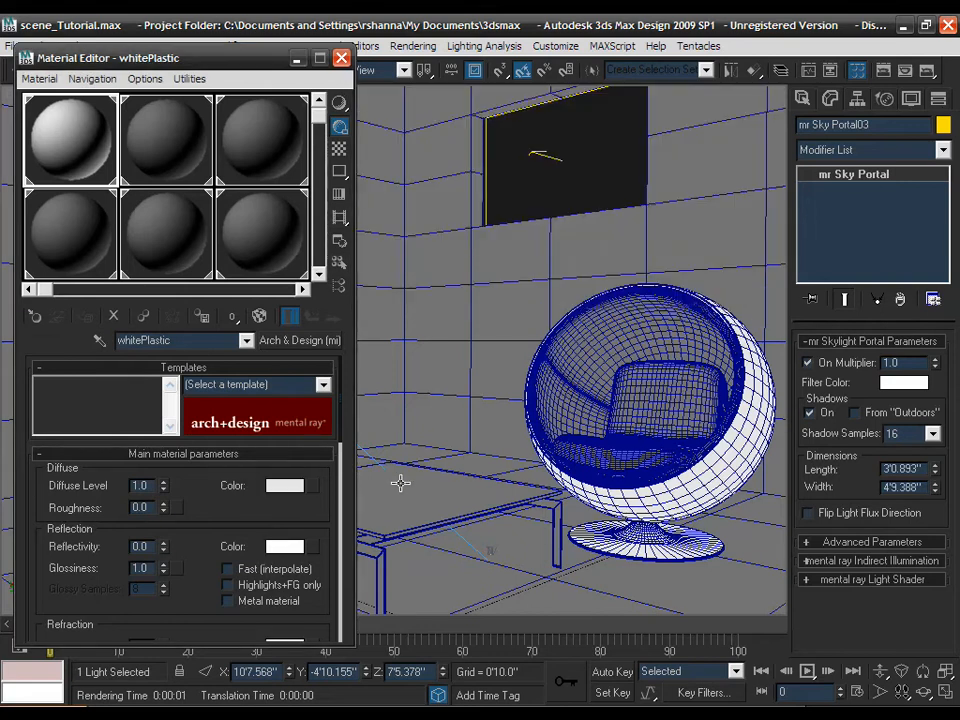
# - Give whitePlastic a reflectivity of 0.5 and a reflection glossiness of 0.5
pyautogui.doubleClick(140, 546)
pyautogui.write('1')
pyautogui.press('Return')
pyautogui.moveTo(181, 539); pyautogui.dragTo(180, 516)
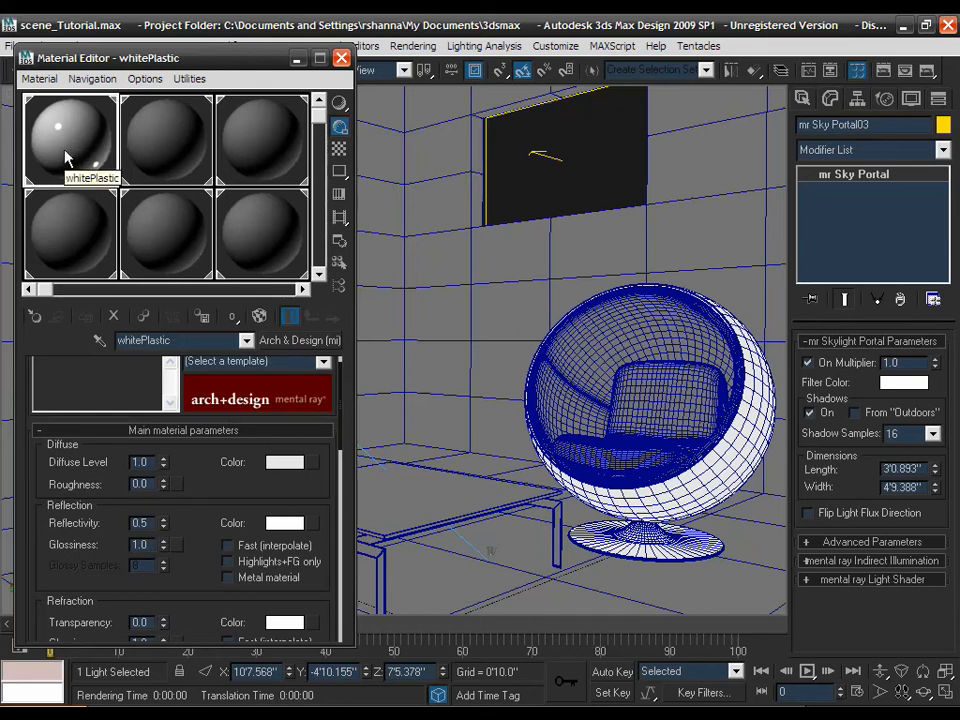
pyautogui.doubleClick(143, 545)
pyautogui.write('.5')
pyautogui.moveTo(197, 514); pyautogui.dragTo(198, 506)
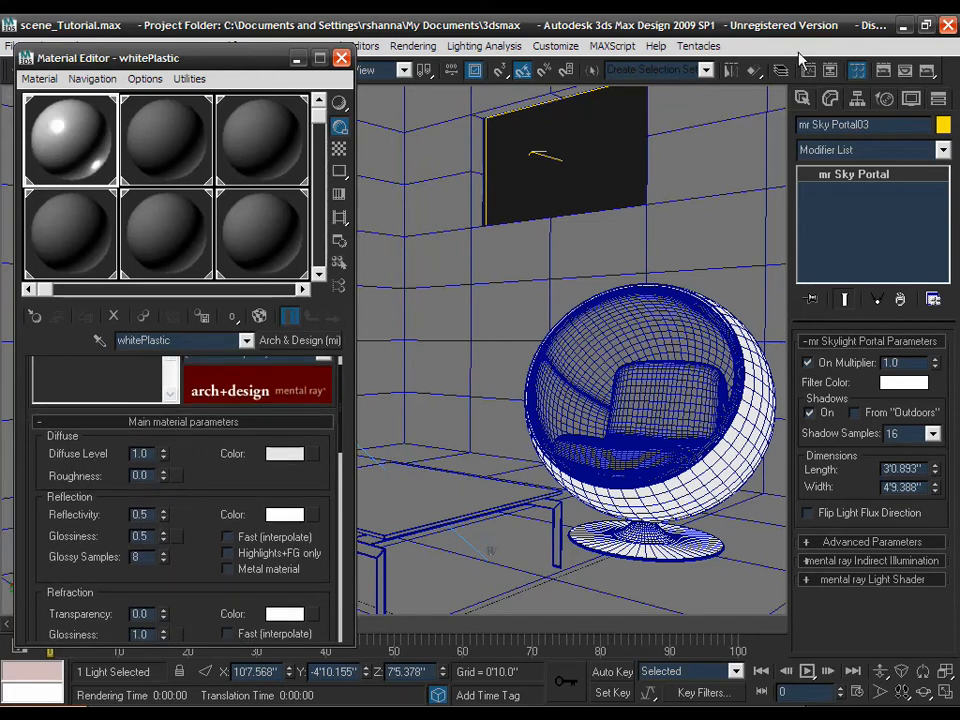
# - Set the render area to Crop and frame the crop region around the egg chair
pyautogui.click(884, 74)
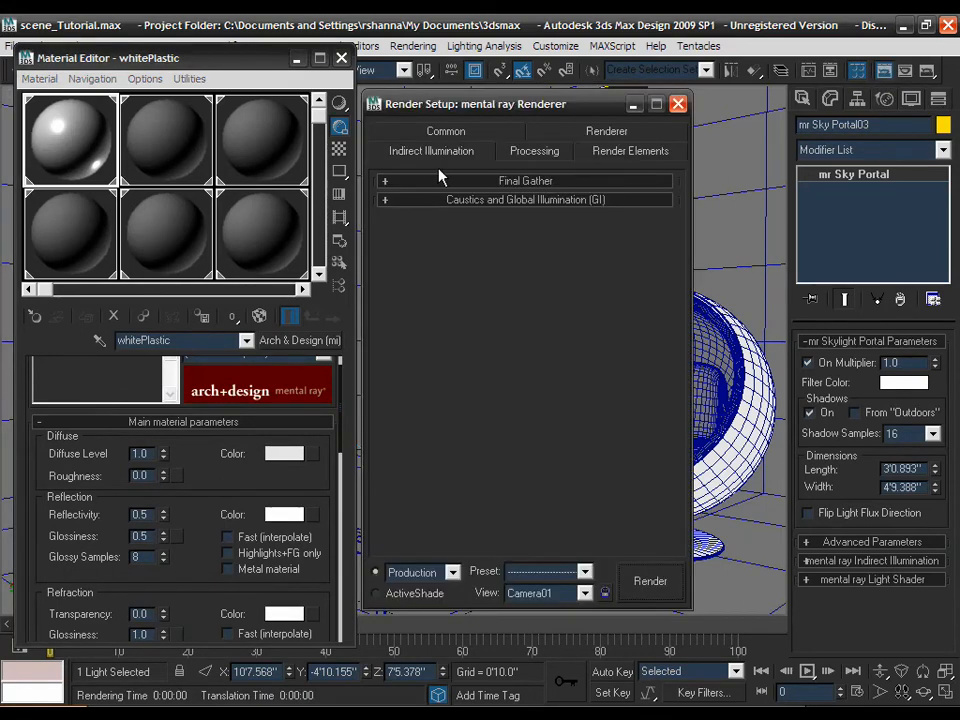
pyautogui.click(446, 131)
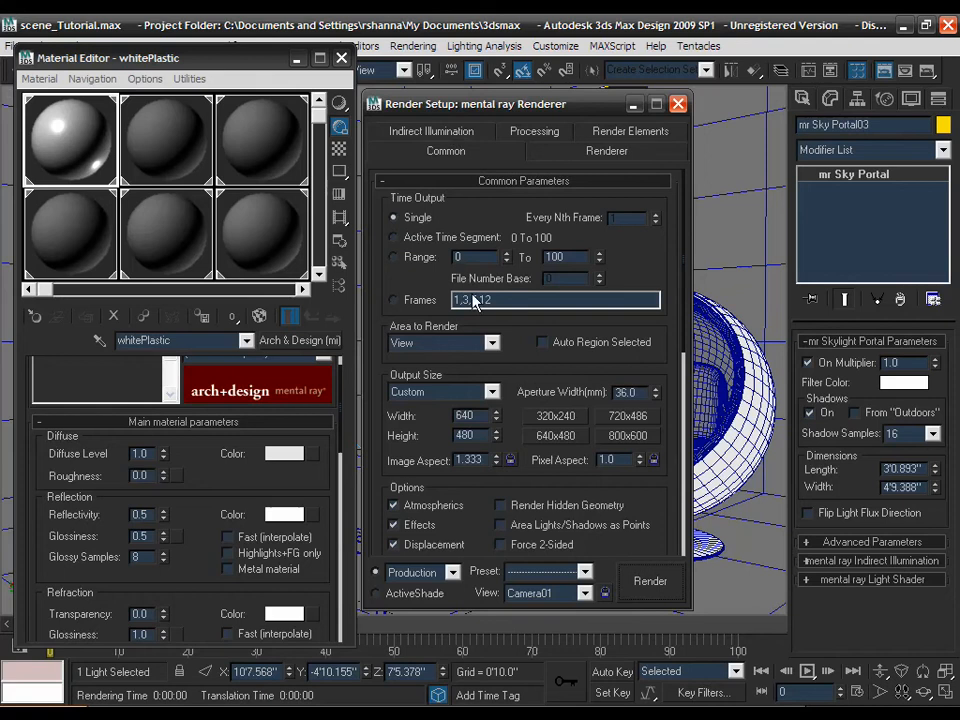
pyautogui.click(461, 345)
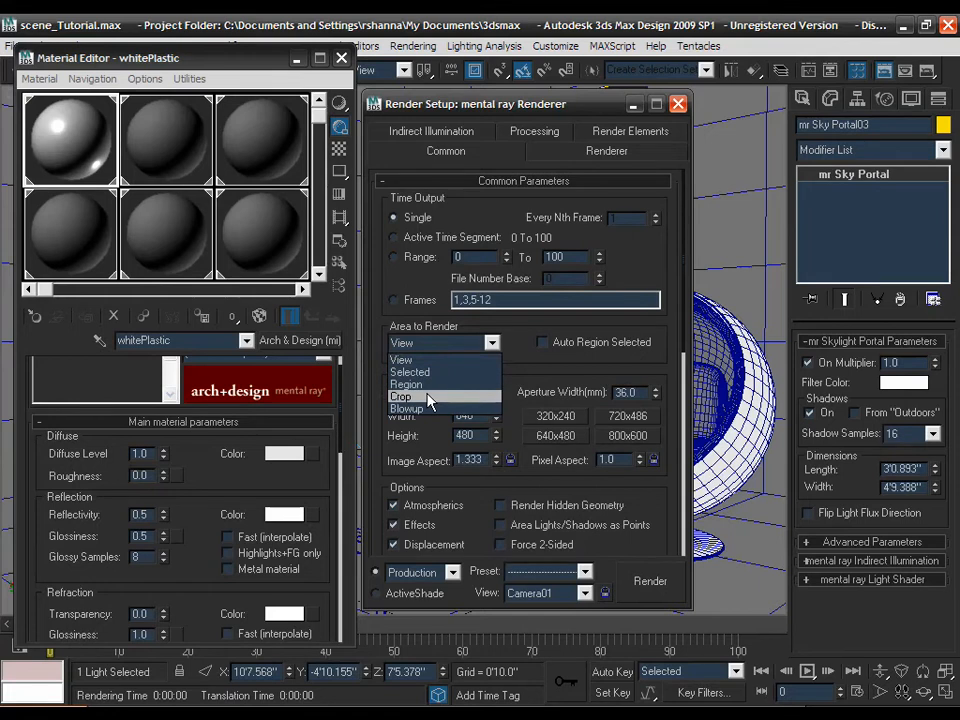
pyautogui.click(432, 398)
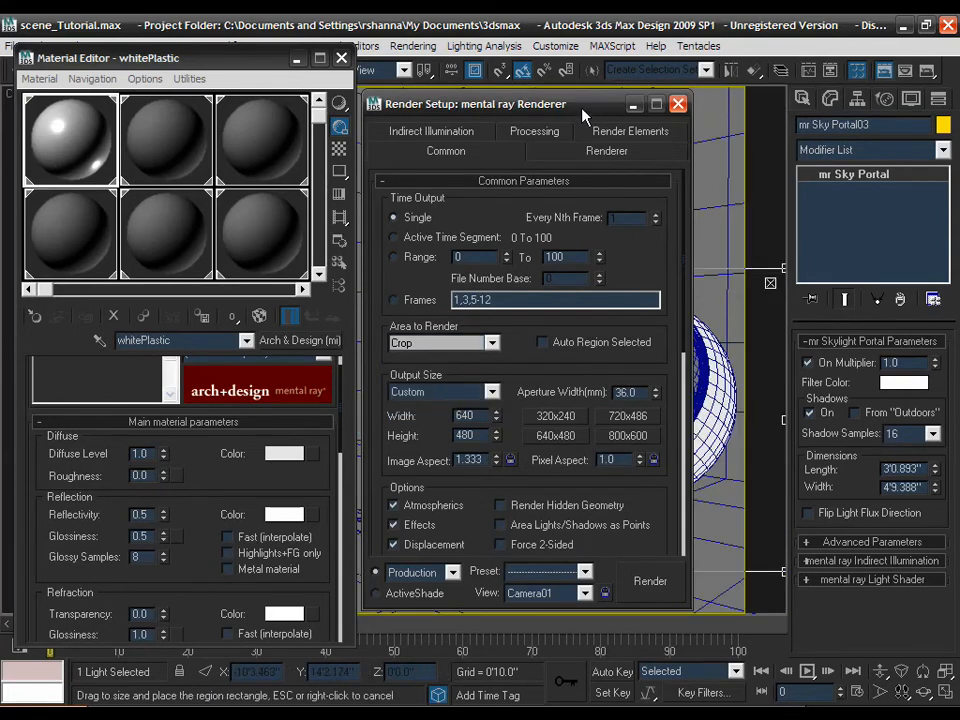
pyautogui.click(677, 103)
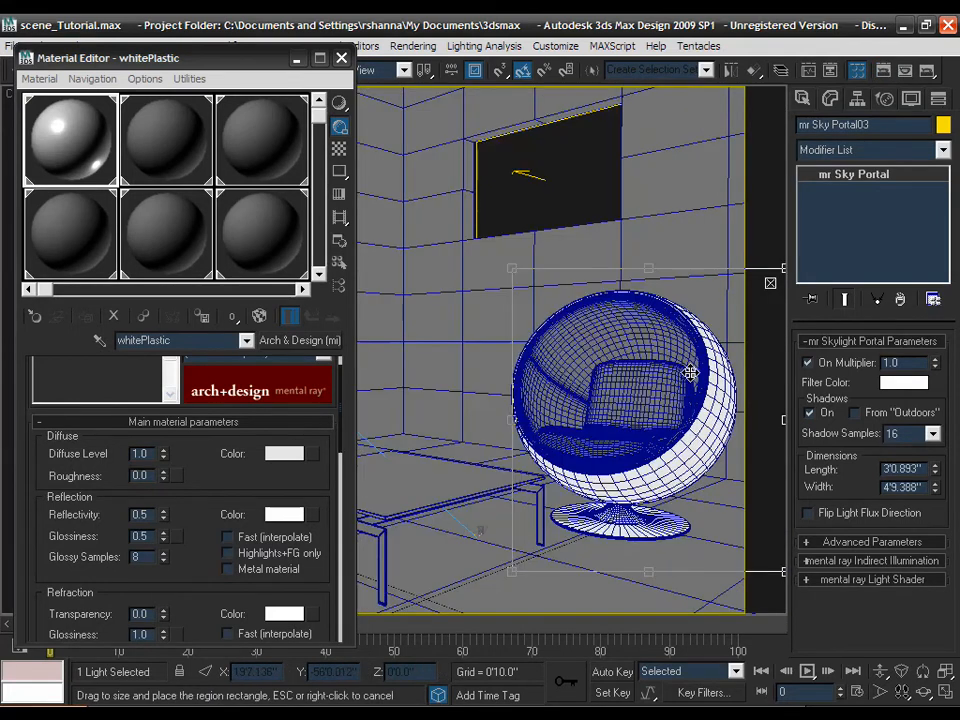
pyautogui.moveTo(690, 373); pyautogui.dragTo(660, 369)
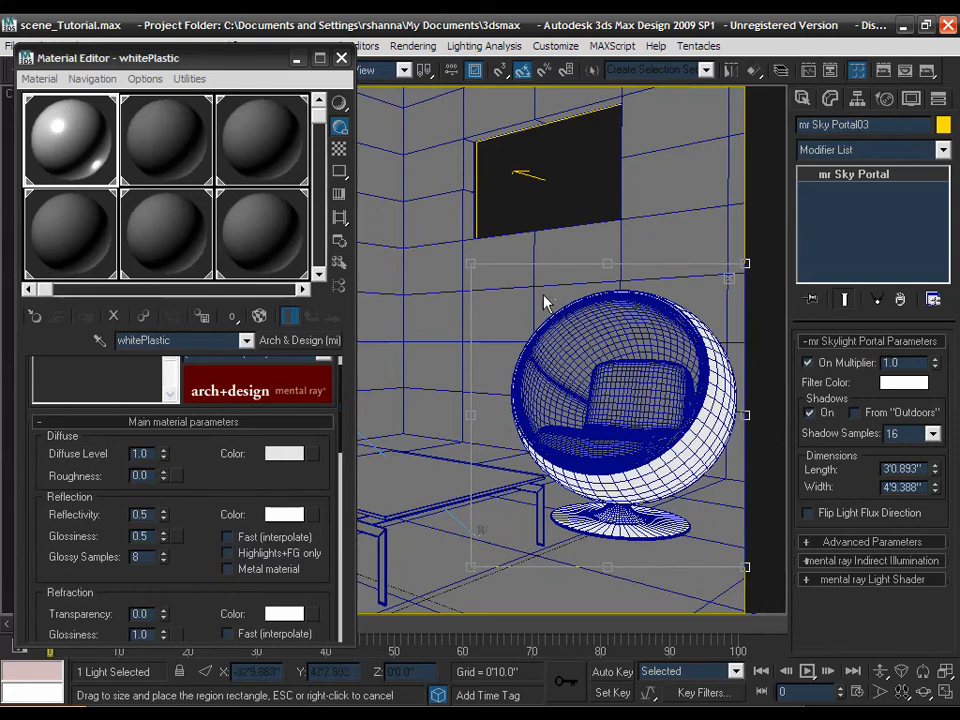
pyautogui.click(928, 72)
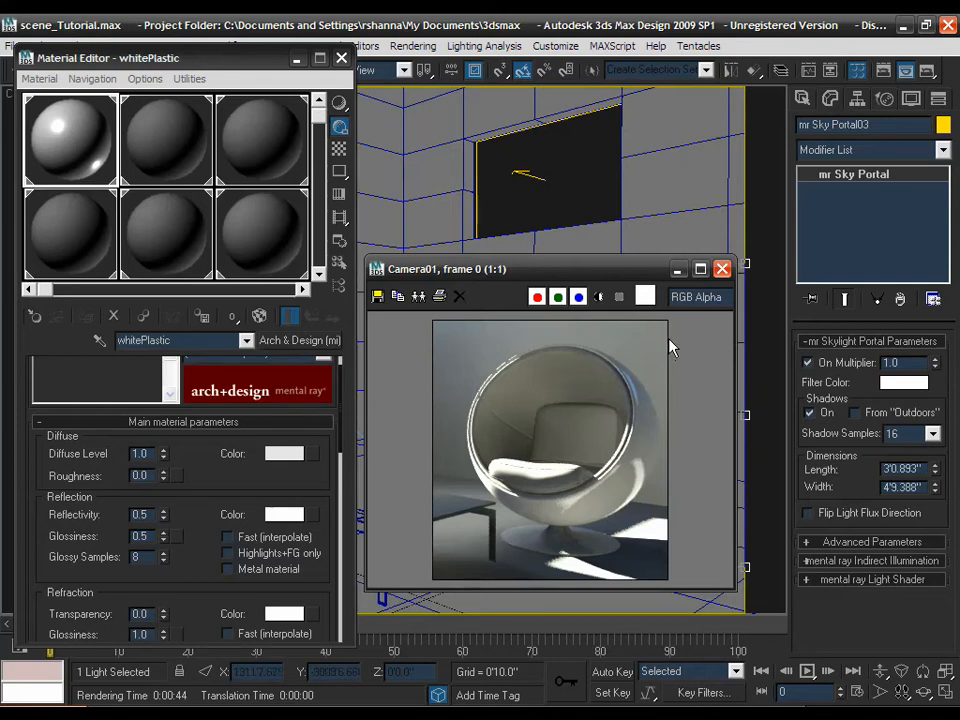
pyautogui.click(721, 269)
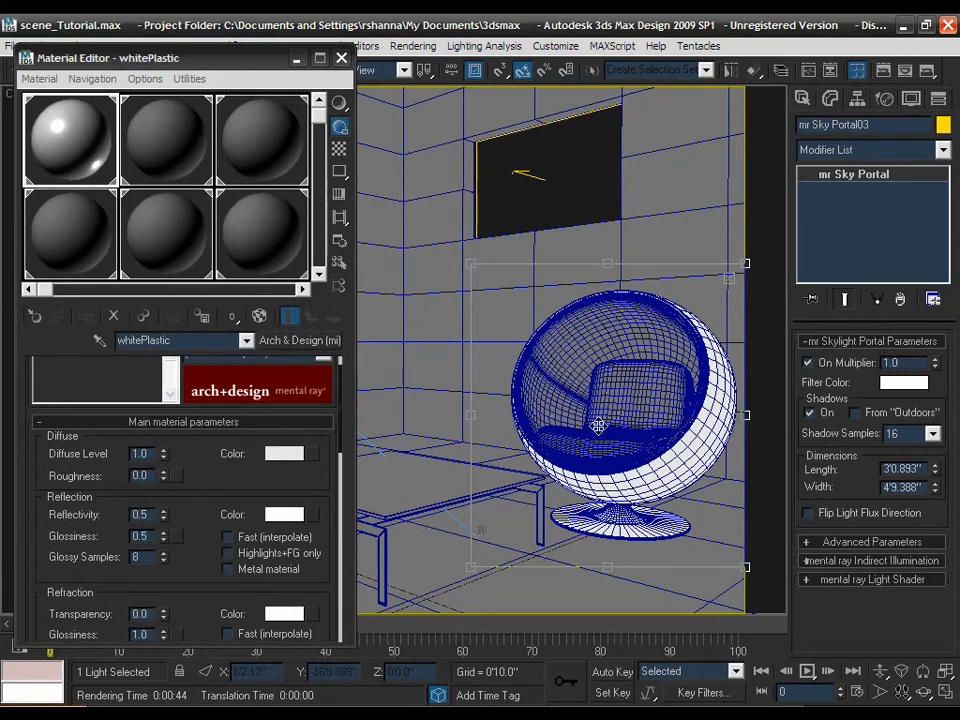
# - Change the cloth material's diffuse colour to bright orange (about 0.784, 0.451, 0.153 RGB)
pyautogui.click(155, 173)
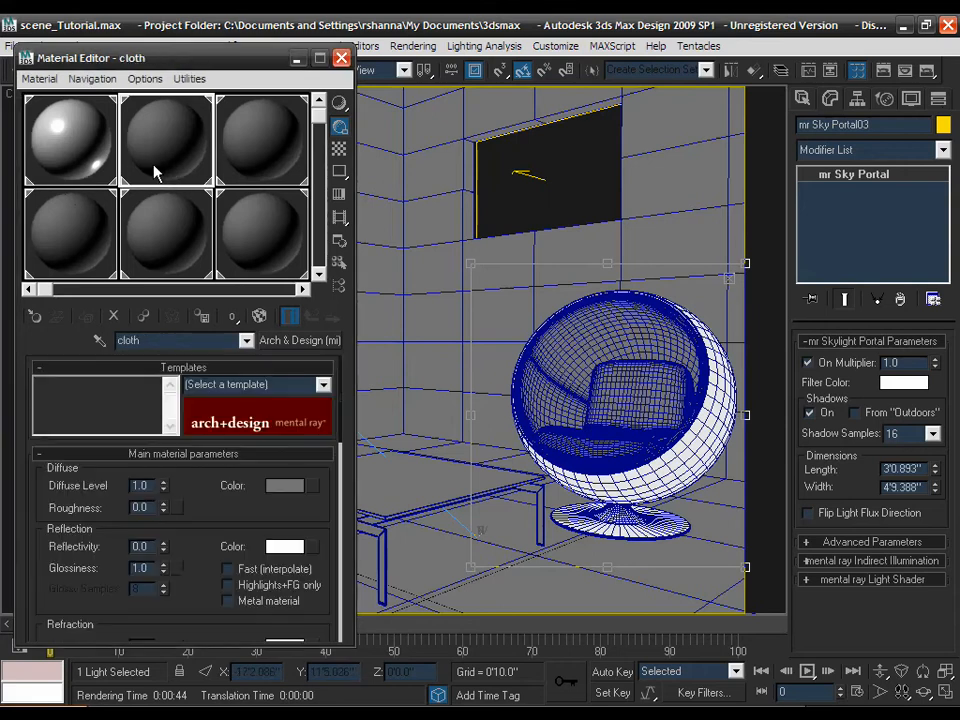
pyautogui.click(279, 490)
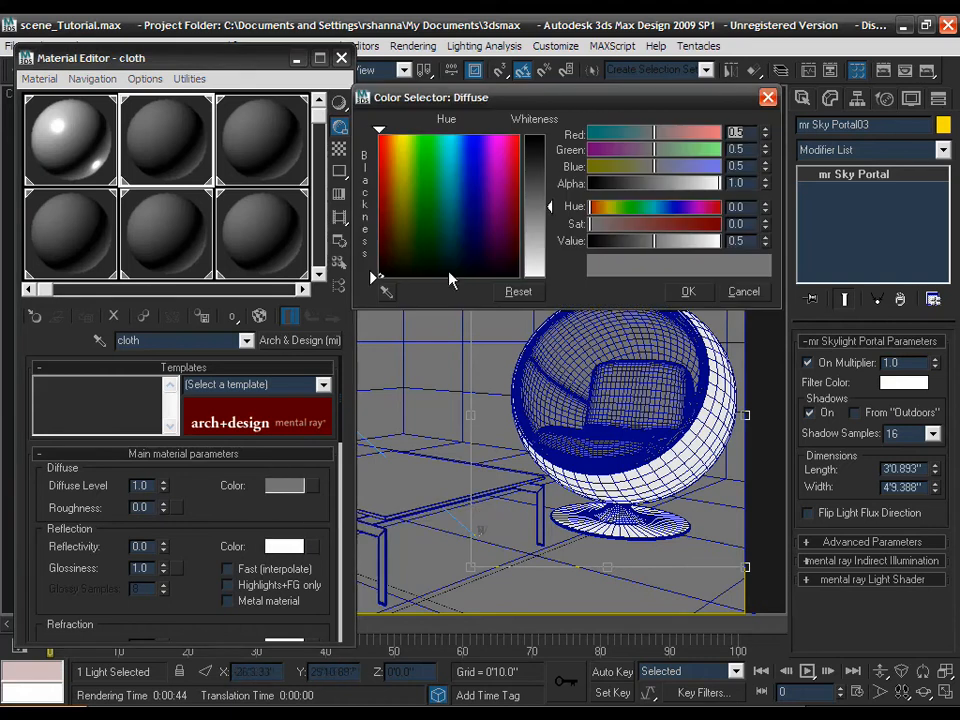
pyautogui.click(393, 227)
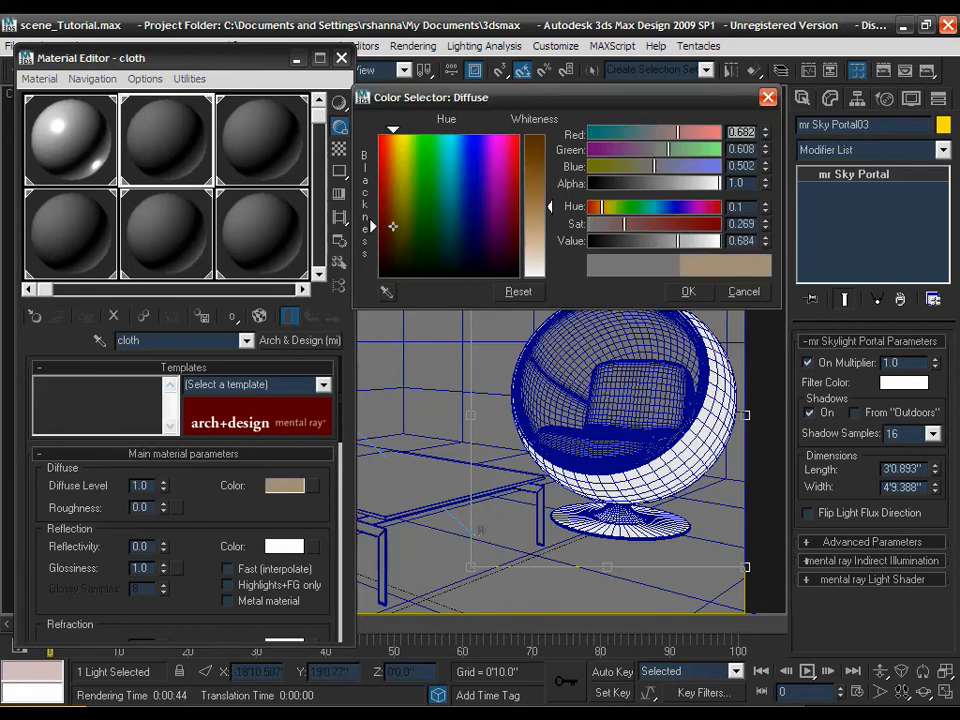
pyautogui.click(682, 228)
pyautogui.moveTo(680, 237); pyautogui.dragTo(697, 228)
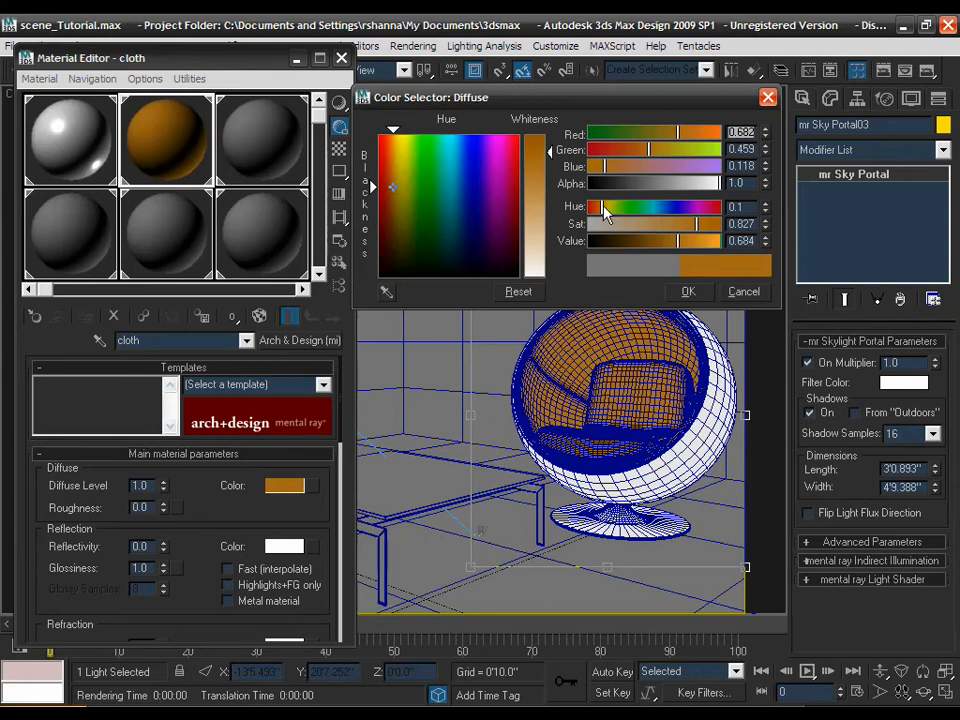
pyautogui.moveTo(610, 214); pyautogui.dragTo(599, 213)
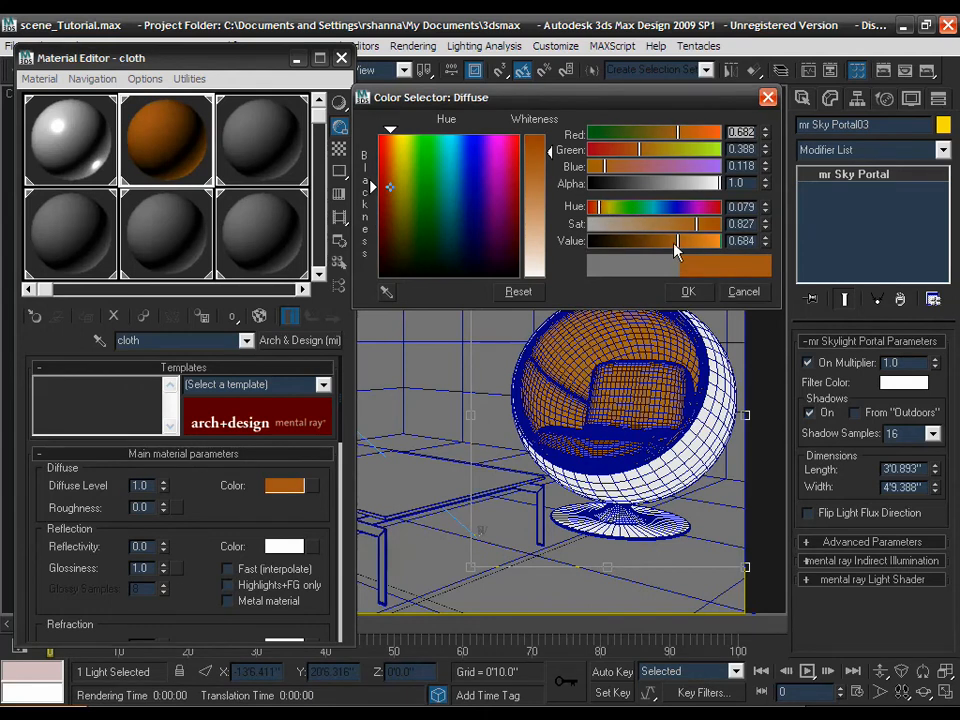
pyautogui.moveTo(677, 245); pyautogui.dragTo(697, 225)
pyautogui.click(688, 291)
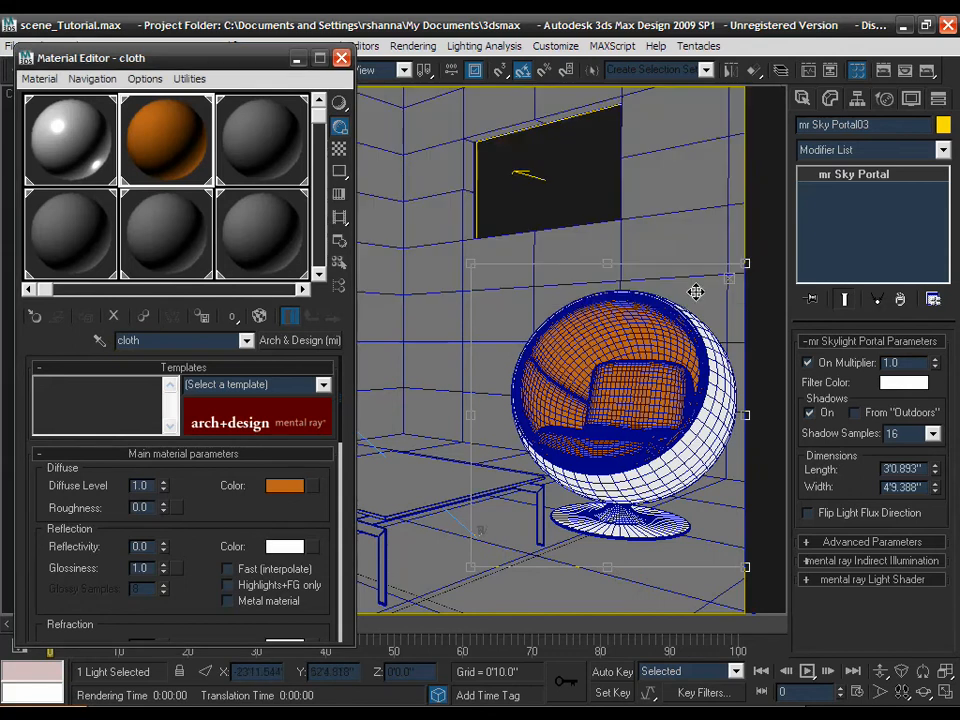
# - Give the cloth material a diffuse roughness of 0.85 without adding a diffuse map
pyautogui.click(311, 487)
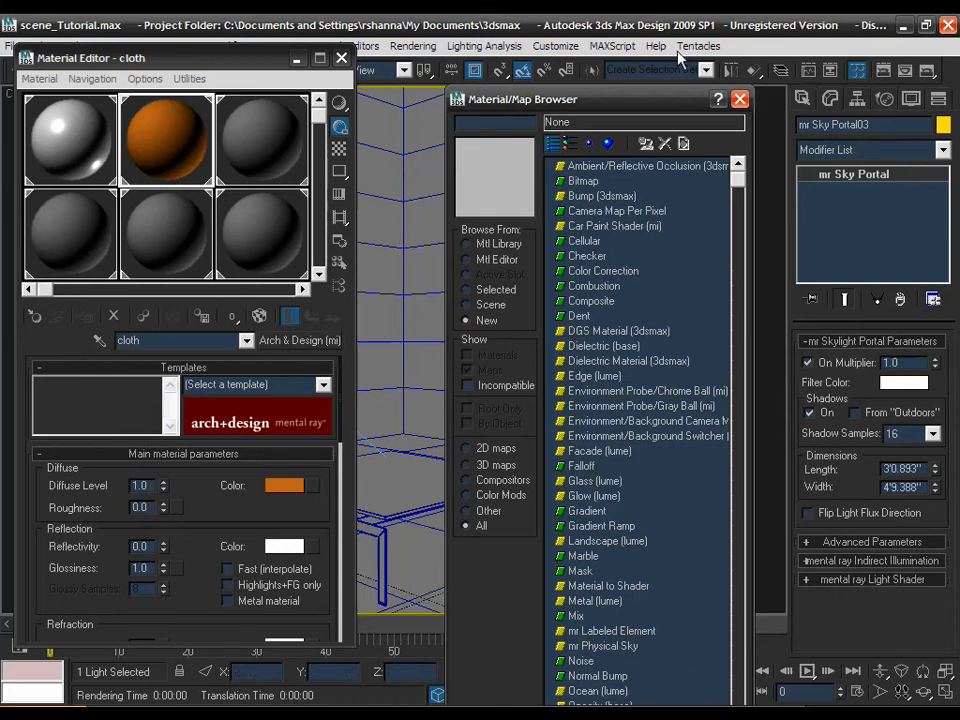
pyautogui.click(740, 101)
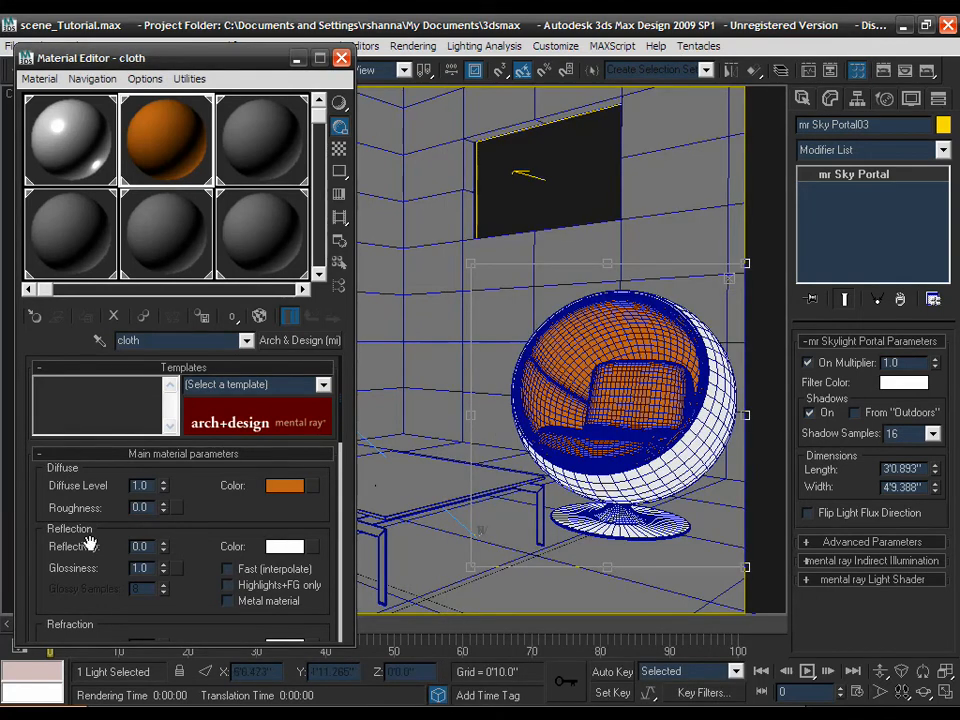
pyautogui.click(140, 507)
pyautogui.write('1')
pyautogui.write('85')
pyautogui.press('Return')
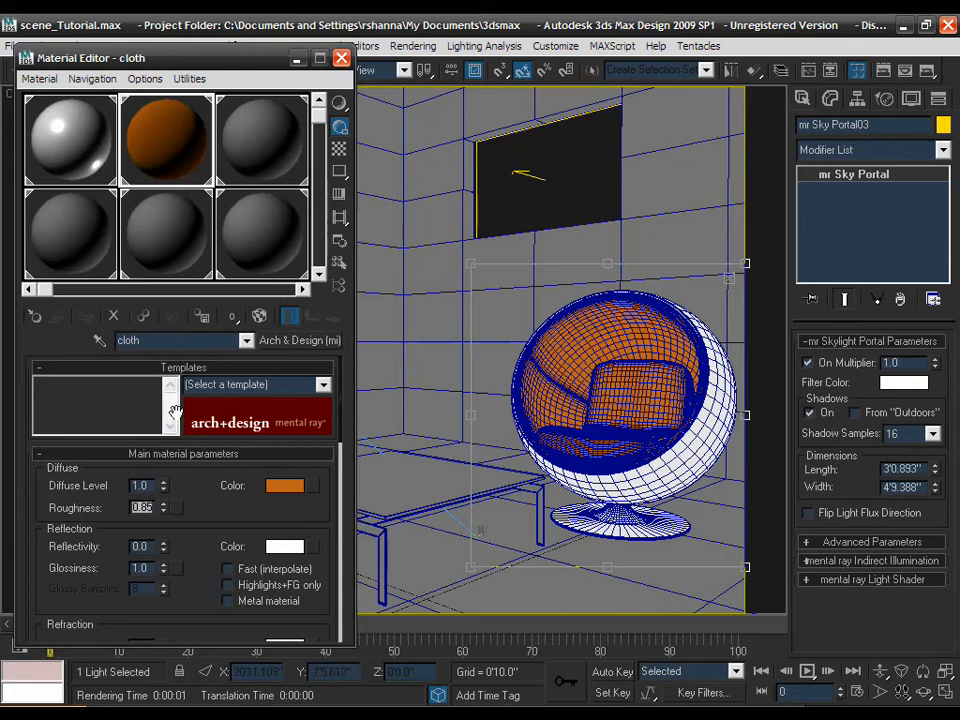
pyautogui.rightClick(164, 508)
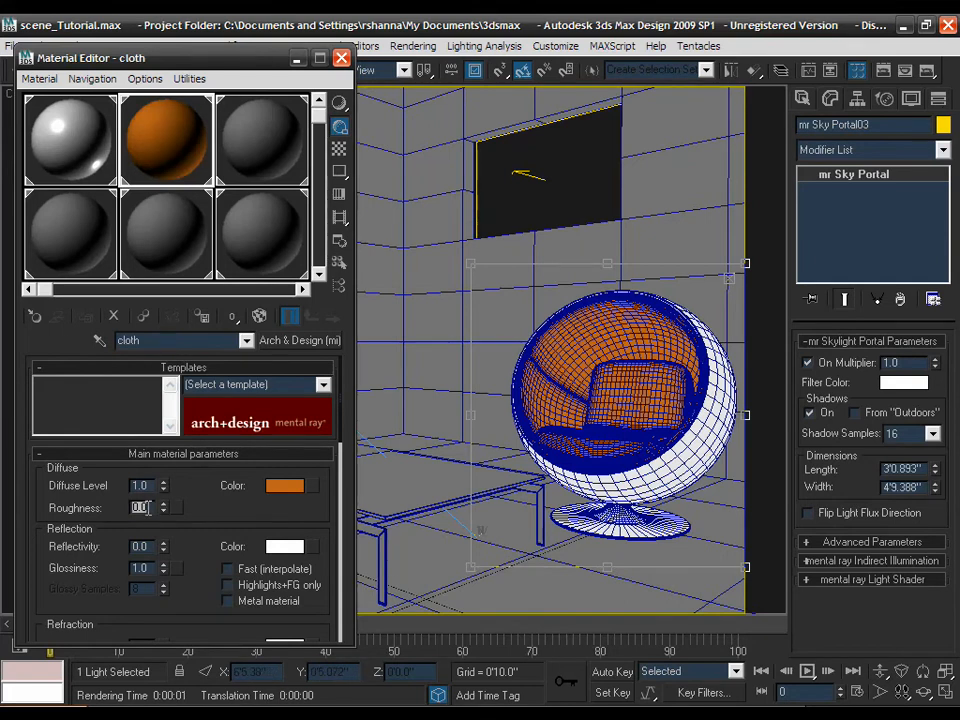
pyautogui.write('1')
pyautogui.write('8')
pyautogui.write('5')
pyautogui.press('Tab')
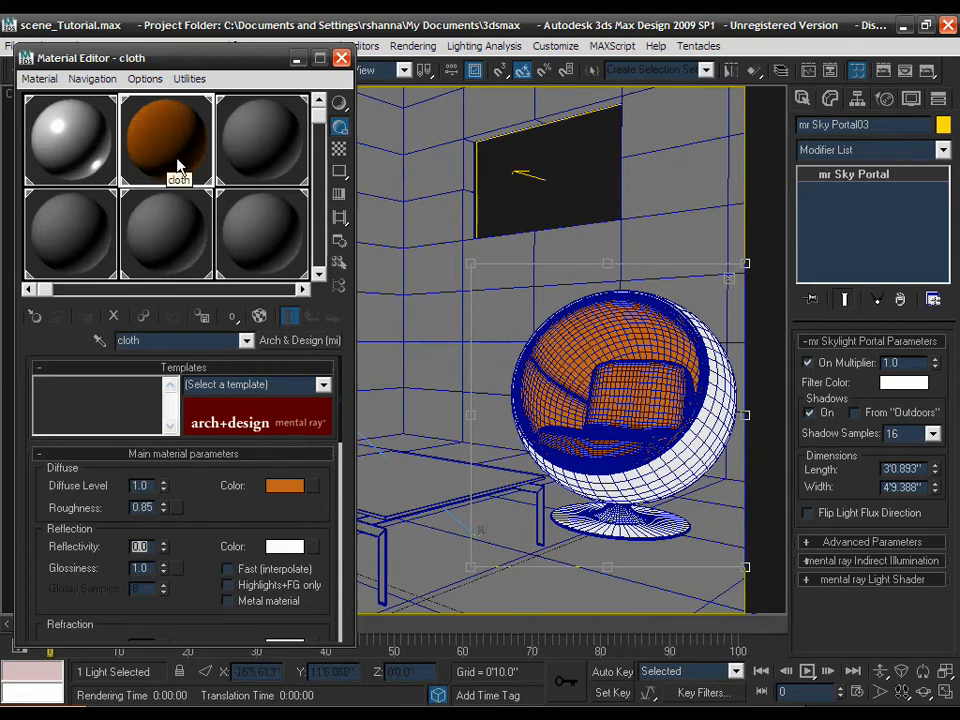
# - Render the Camera01 view to check the egg chair's orange cloth interior
pyautogui.click(930, 72)
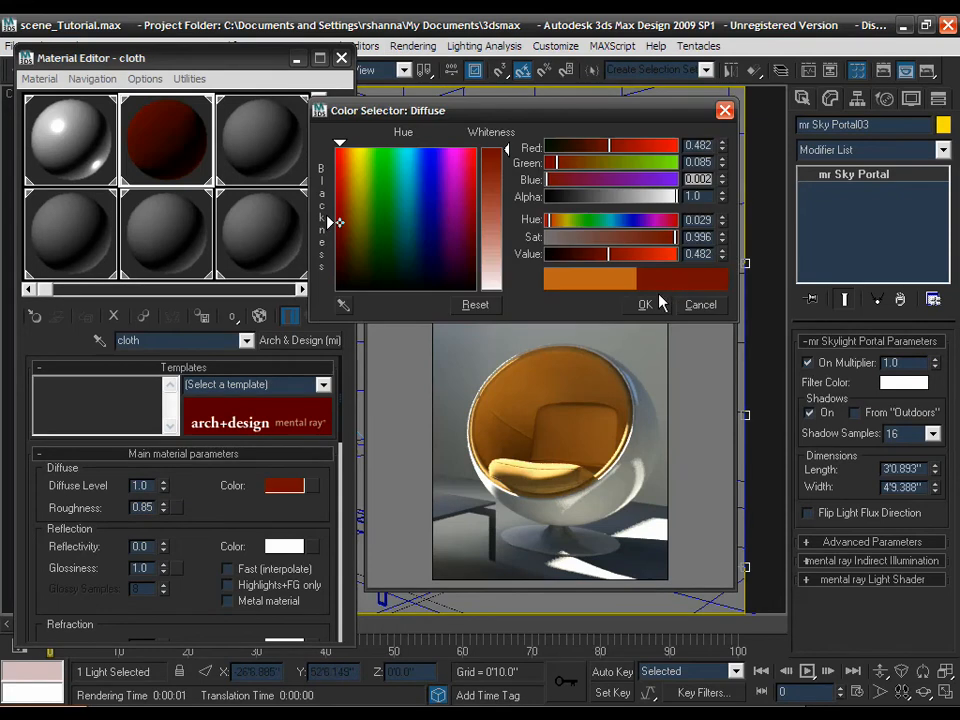
# - Apply the deep red diffuse colour (0.482, 0.085, 0.002 RGB) to the cloth material
pyautogui.click(656, 299)
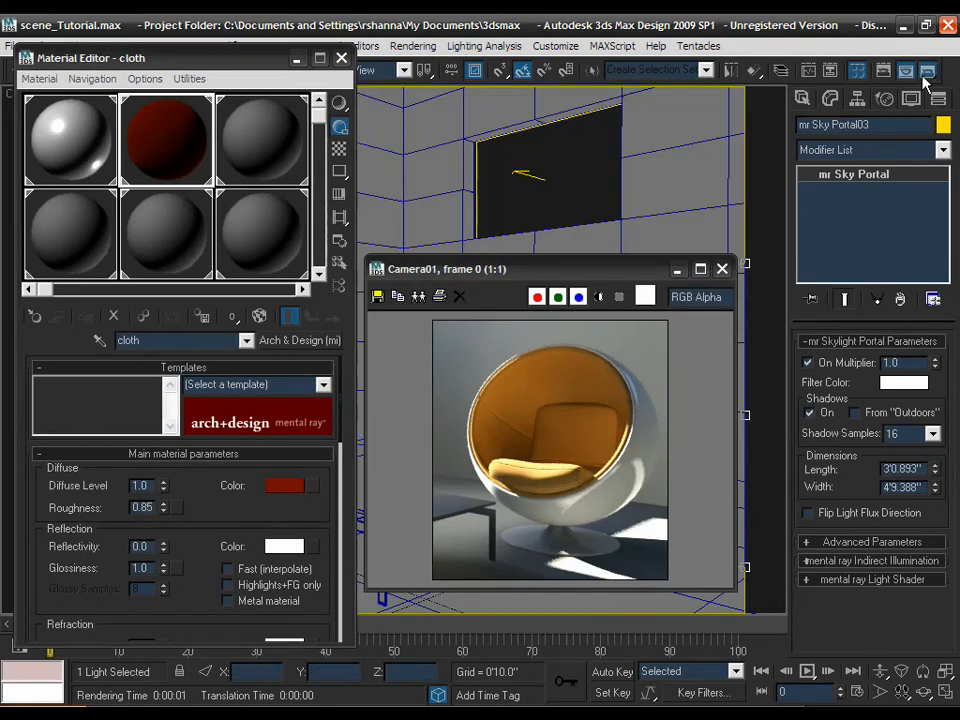
# - Re-render the camera view with the deep red cloth and move the render window aside
pyautogui.click(924, 76)
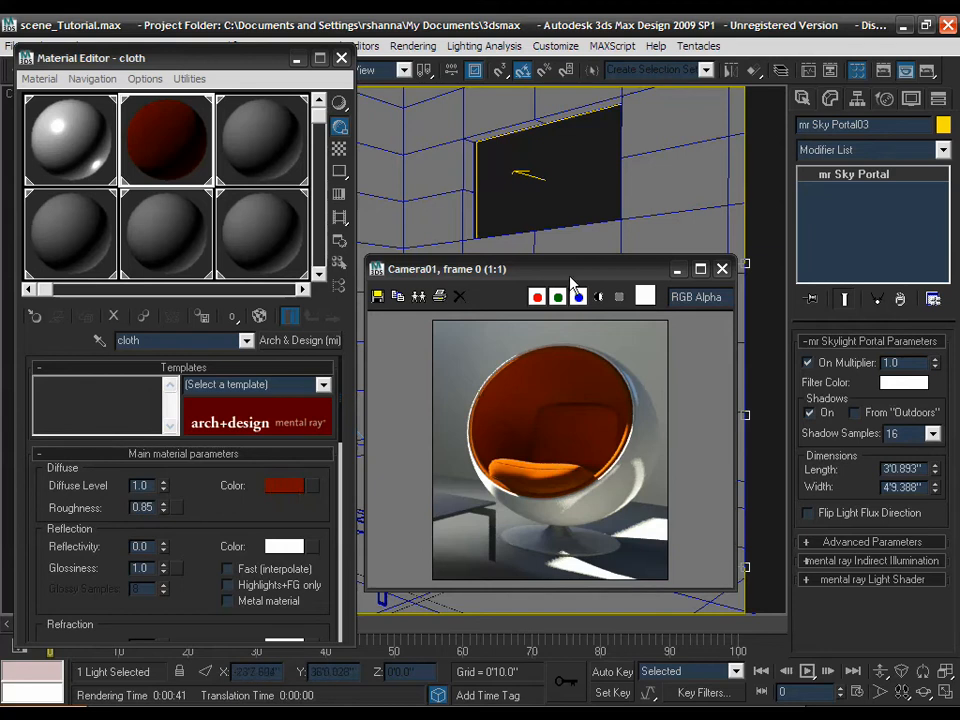
pyautogui.moveTo(571, 283); pyautogui.dragTo(604, 297)
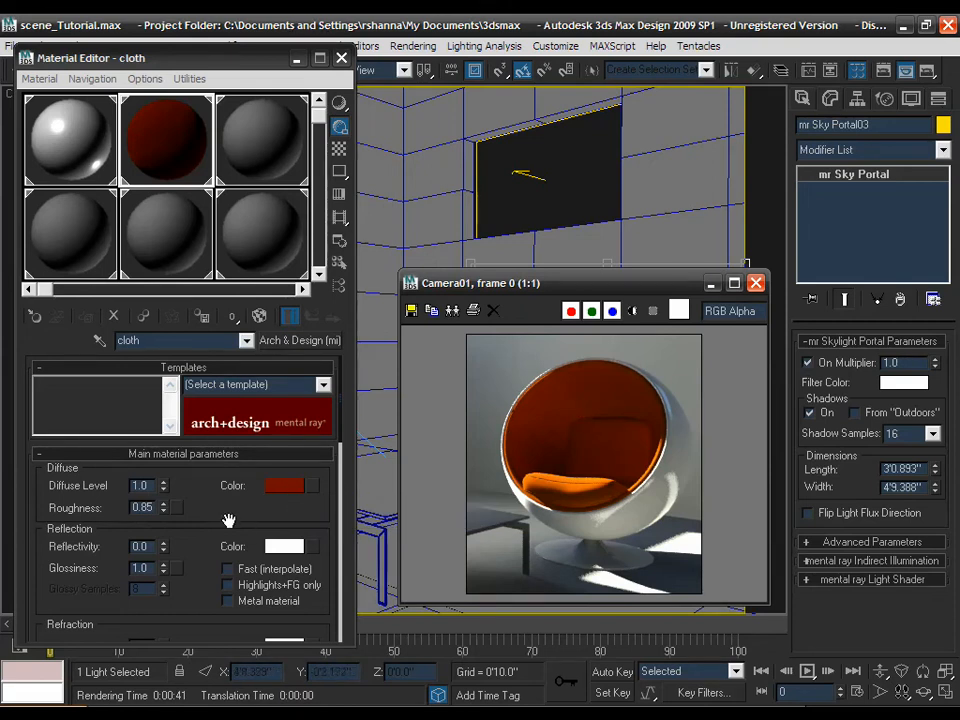
pyautogui.moveTo(212, 508); pyautogui.dragTo(210, 491)
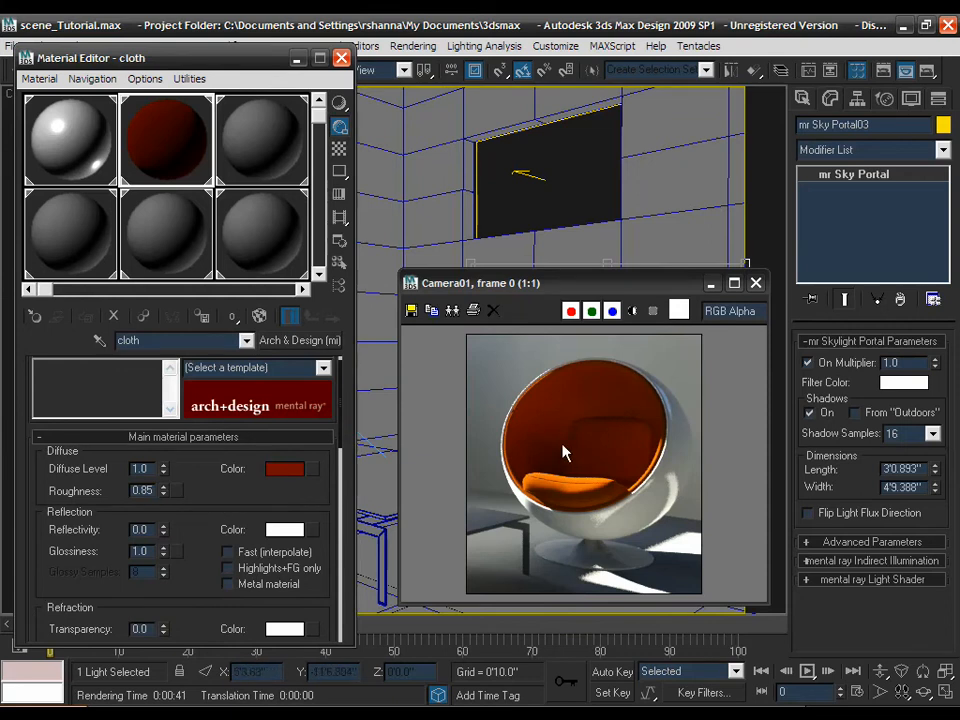
# - Turn on cloth ambient occlusion (16 samples, 0'4.0" distance) and re-render the view
pyautogui.scroll(-10, 197, 460)
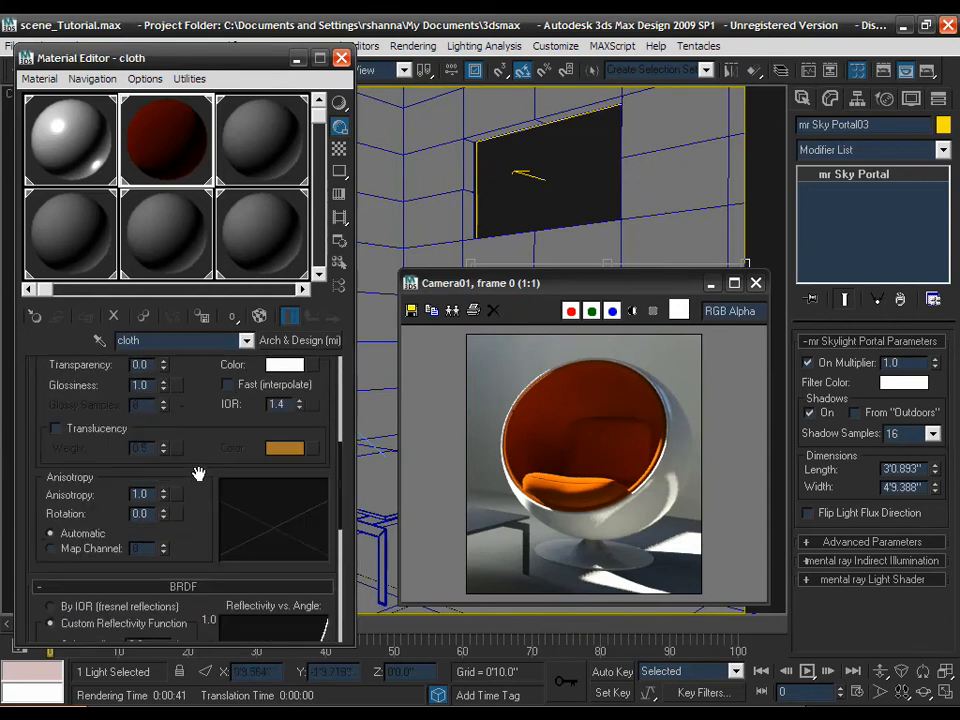
pyautogui.scroll(-5, 199, 473)
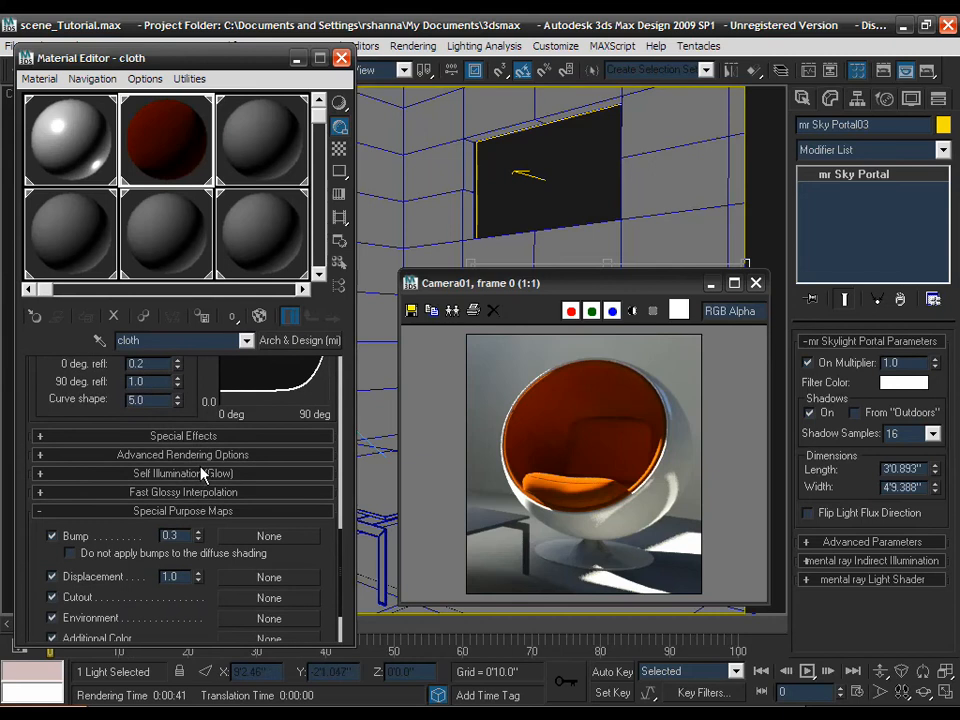
pyautogui.click(204, 436)
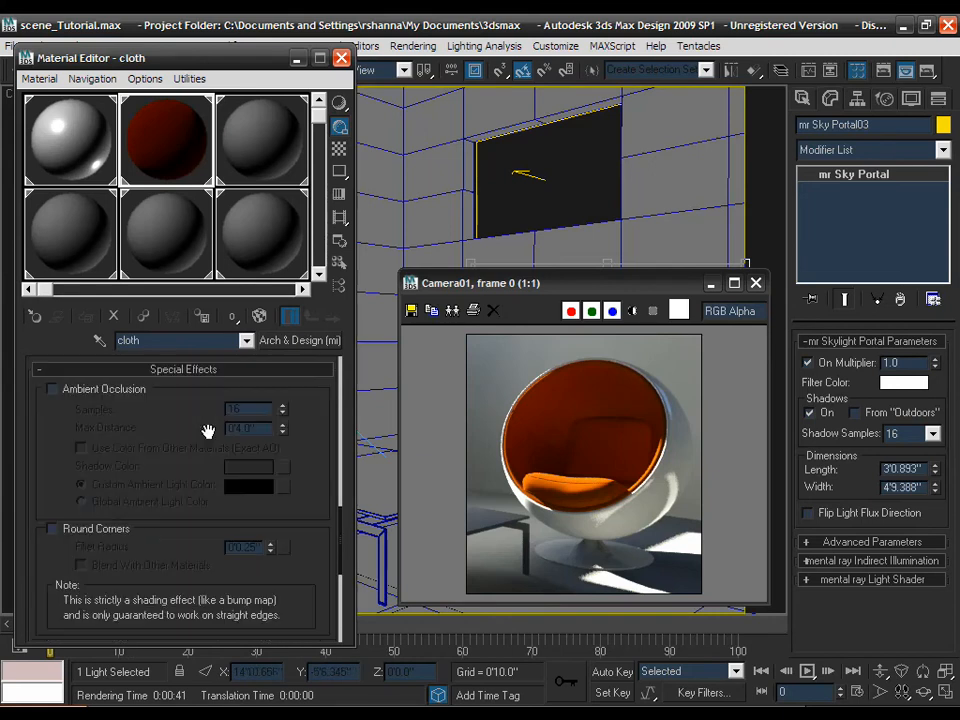
pyautogui.click(90, 391)
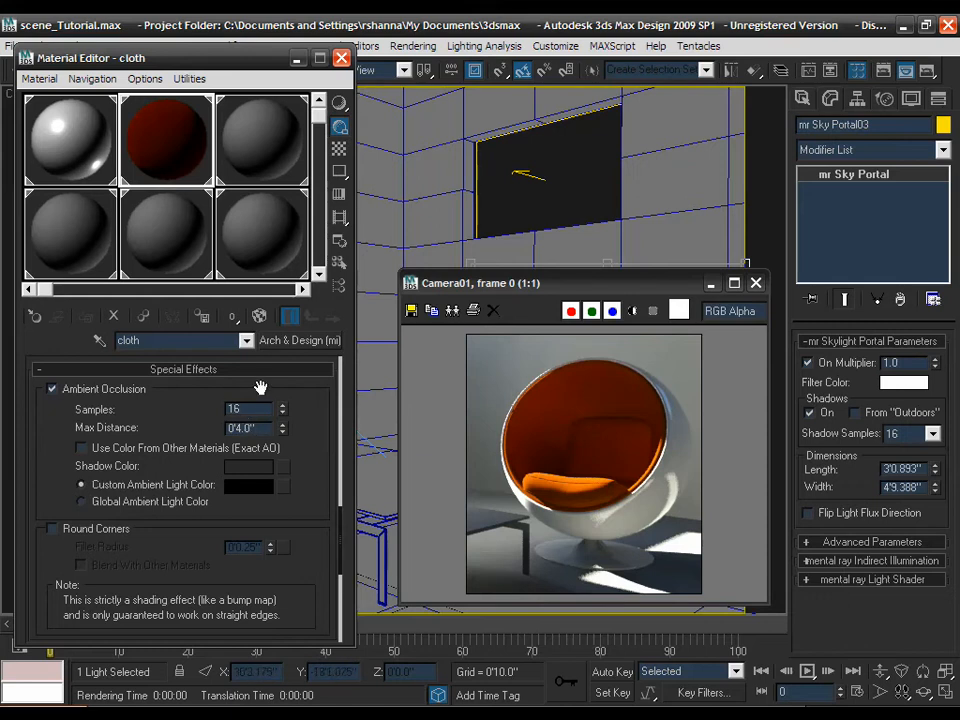
pyautogui.click(928, 76)
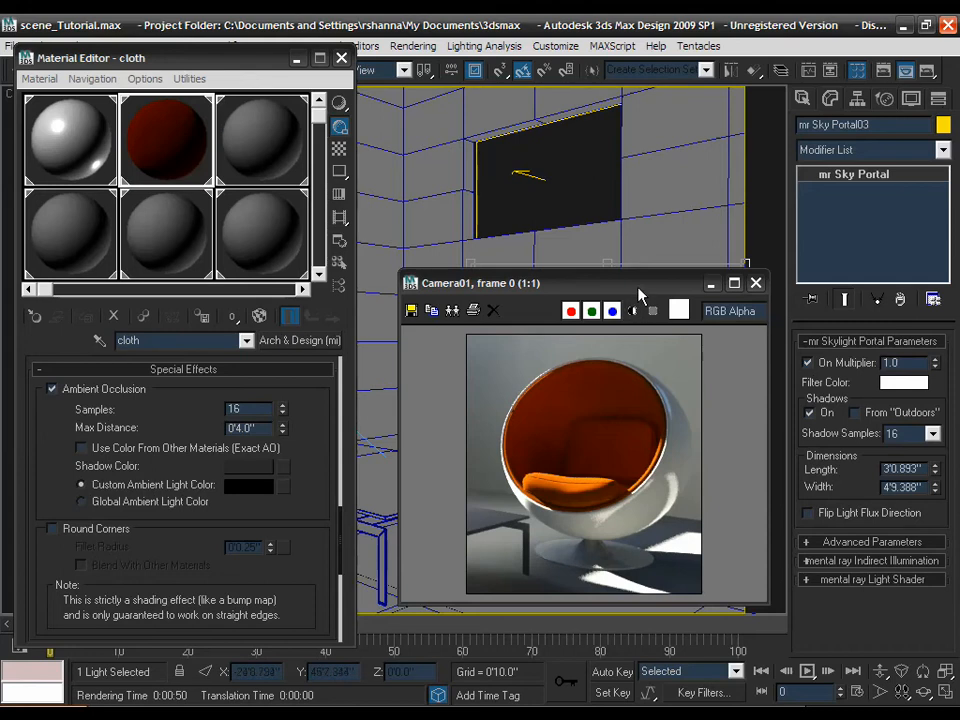
# - Review the ambient-occlusion Camera01 render, then close its frame window
pyautogui.moveTo(638, 292); pyautogui.dragTo(641, 292)
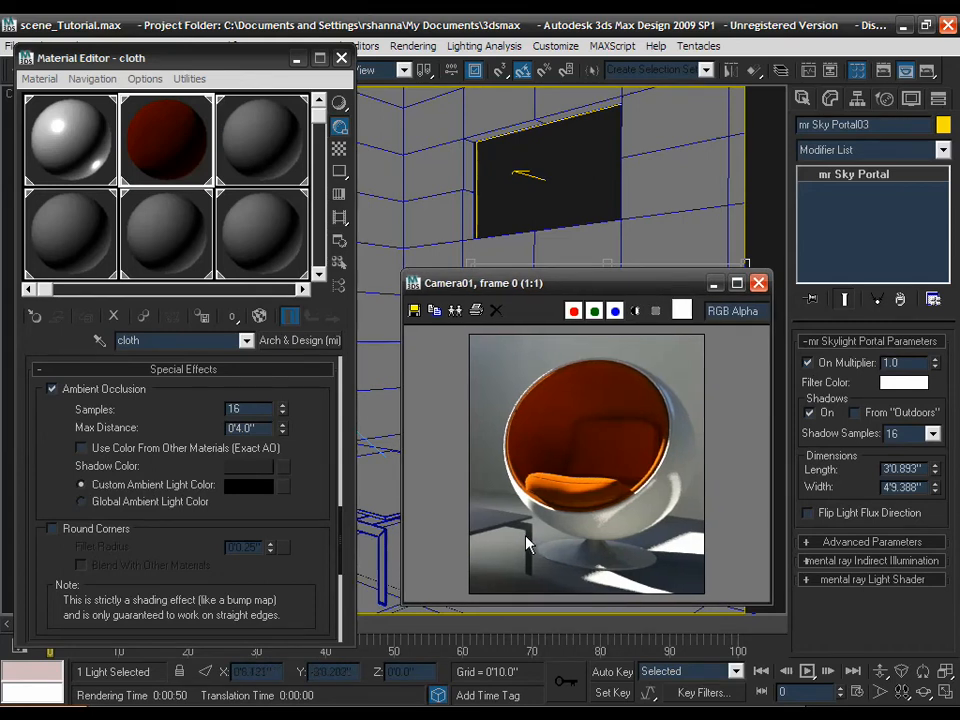
pyautogui.click(758, 284)
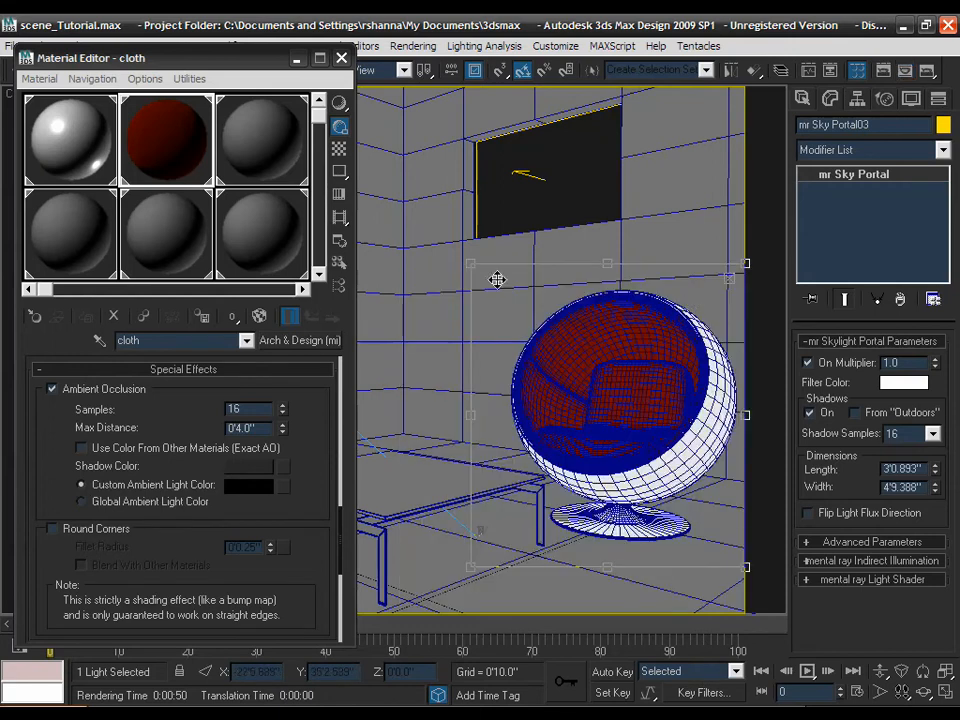
# - Move and resize the render region to frame the low table, then load the chrome material
pyautogui.moveTo(551, 342); pyautogui.dragTo(368, 384)
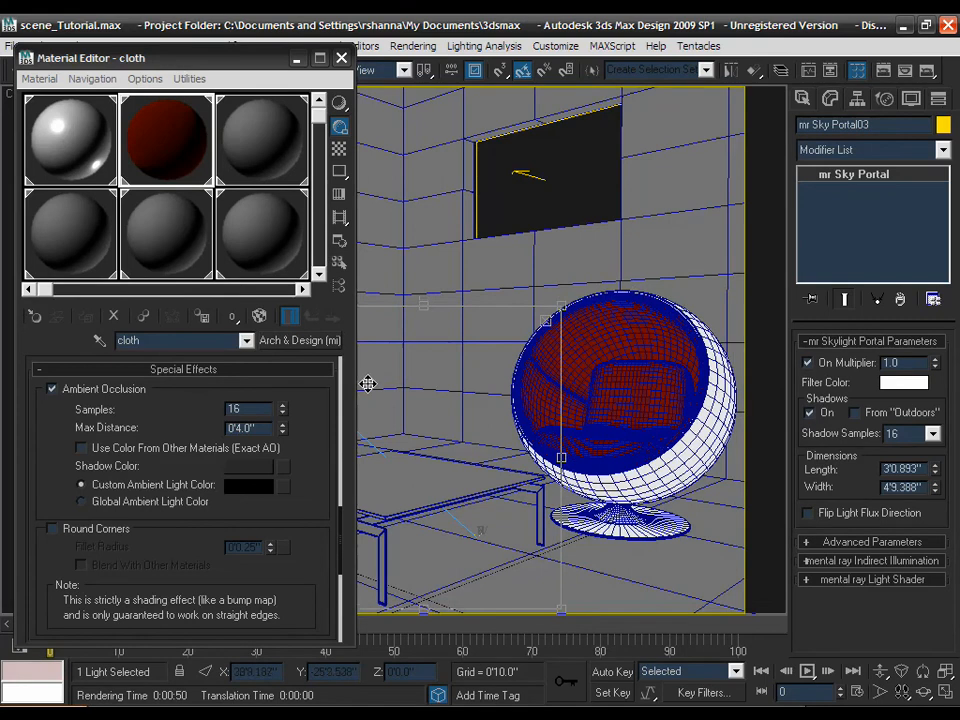
pyautogui.moveTo(422, 306); pyautogui.dragTo(422, 370)
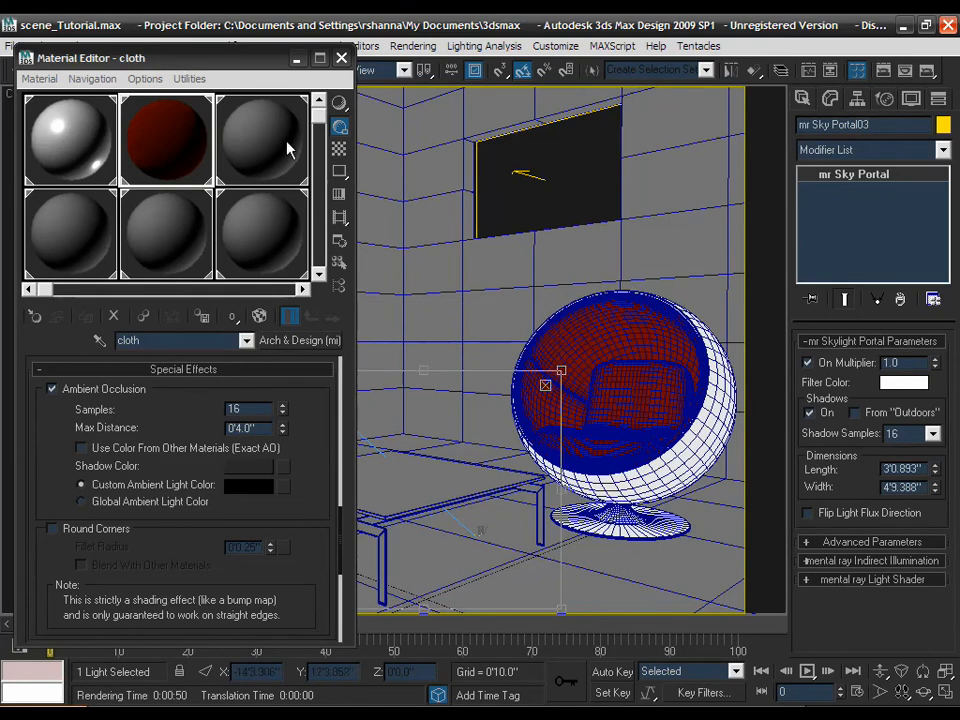
pyautogui.click(297, 59)
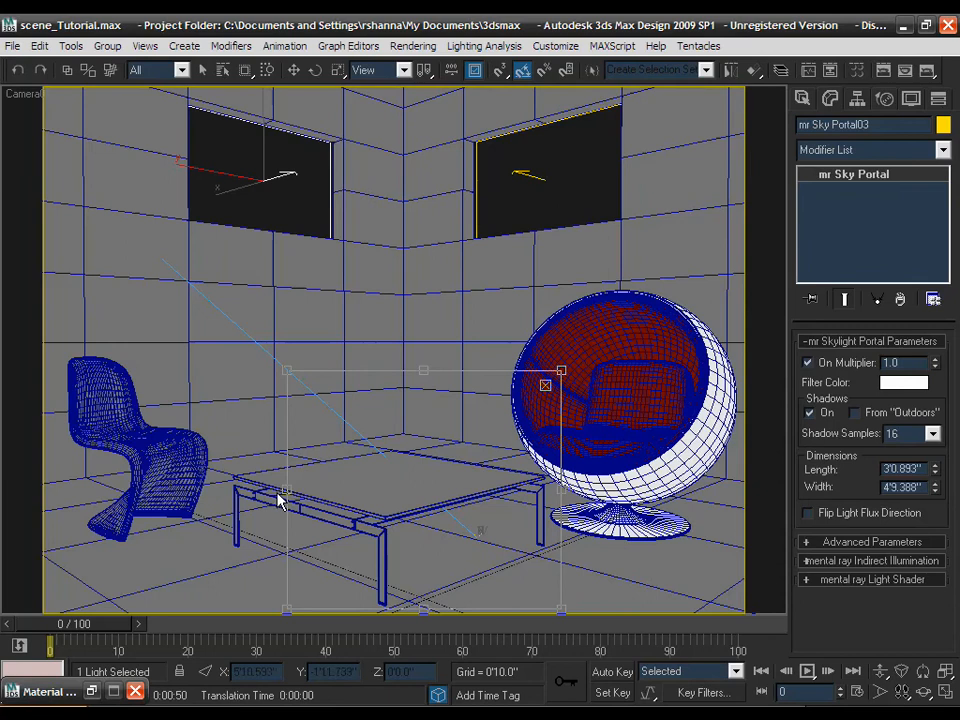
pyautogui.moveTo(287, 491); pyautogui.dragTo(222, 494)
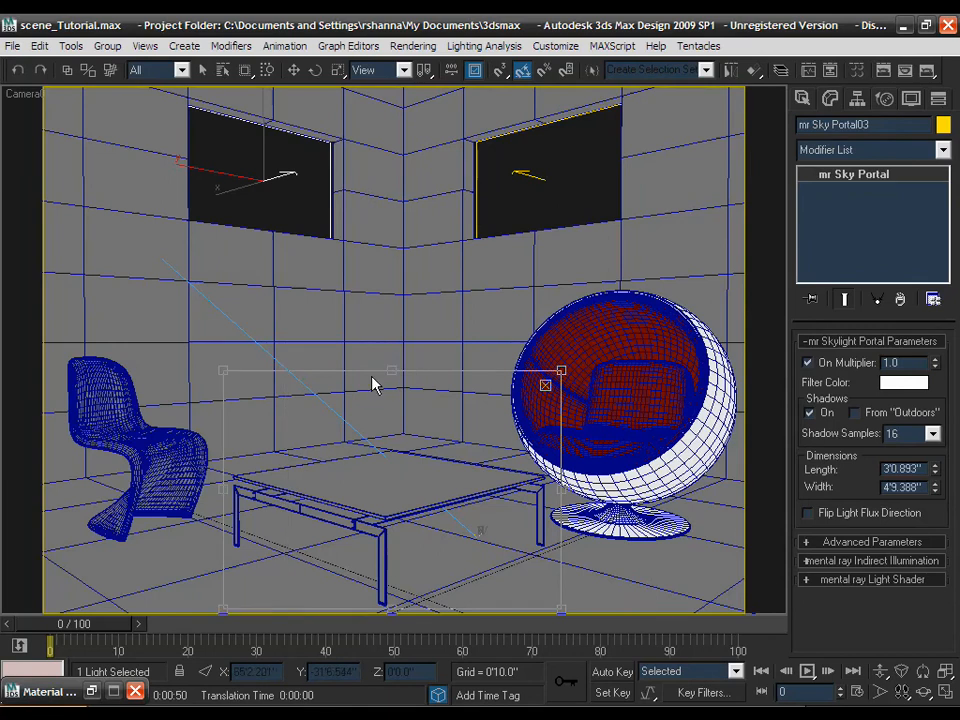
pyautogui.moveTo(393, 371); pyautogui.dragTo(391, 428)
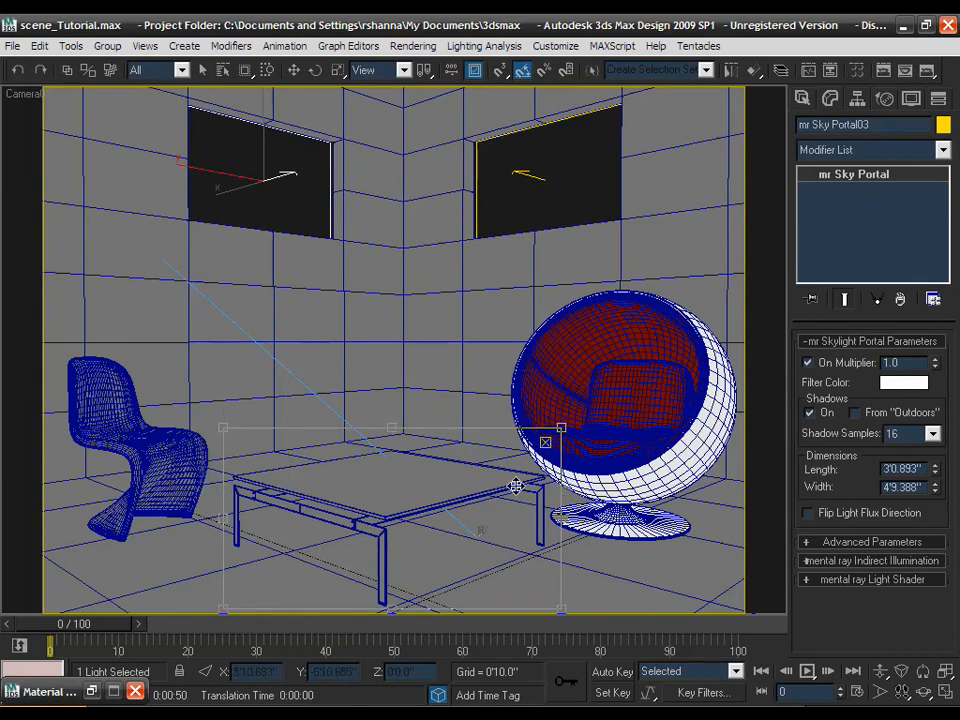
pyautogui.click(91, 692)
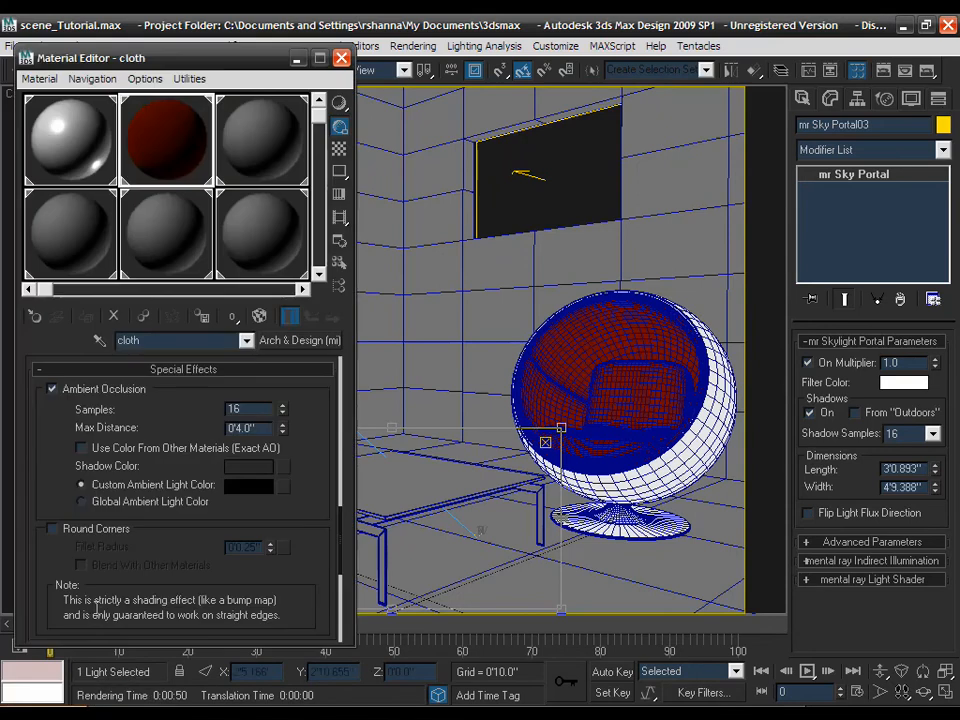
pyautogui.click(276, 142)
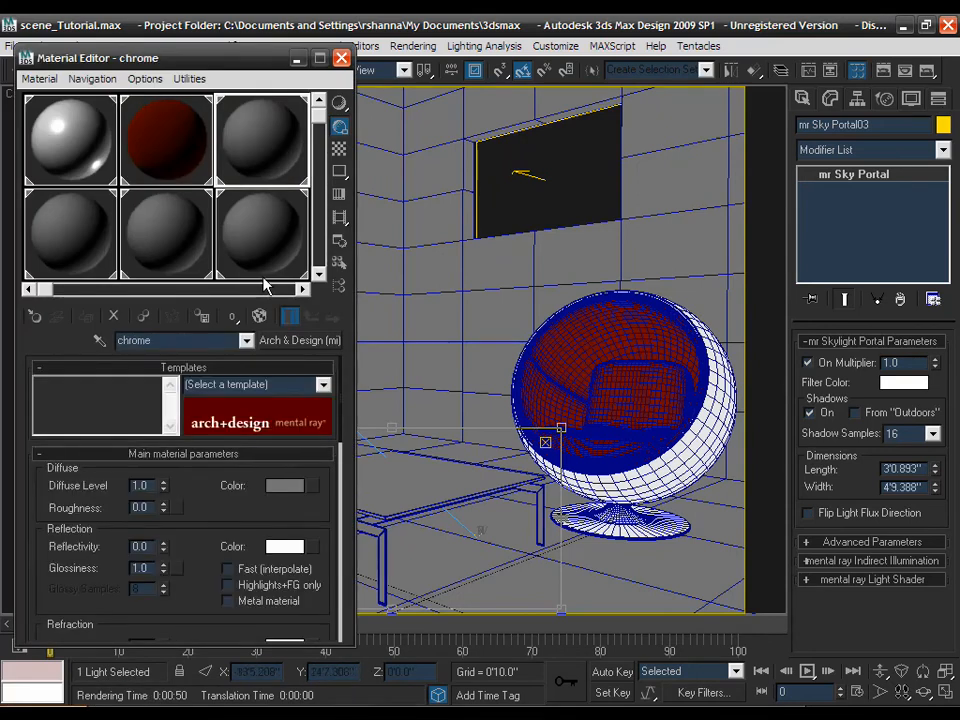
# - Darken the chrome material's diffuse colour to a near-black grey of about 0.063
pyautogui.click(282, 488)
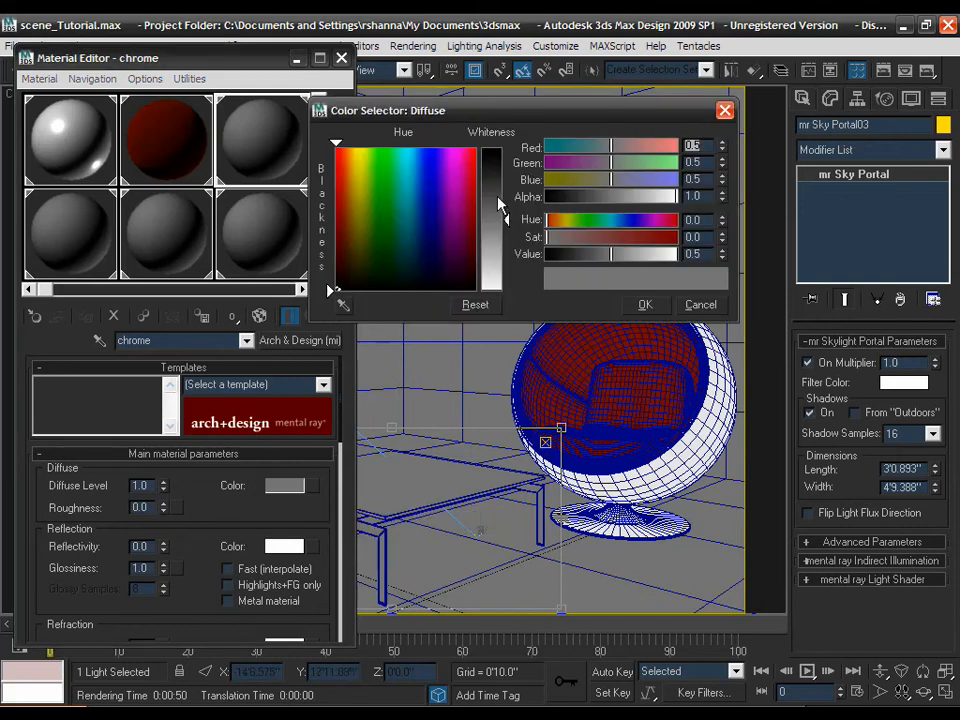
pyautogui.moveTo(505, 212)
pyautogui.mouseDown()
pyautogui.moveTo(506, 160)
pyautogui.moveTo(502, 183)
pyautogui.mouseUp()
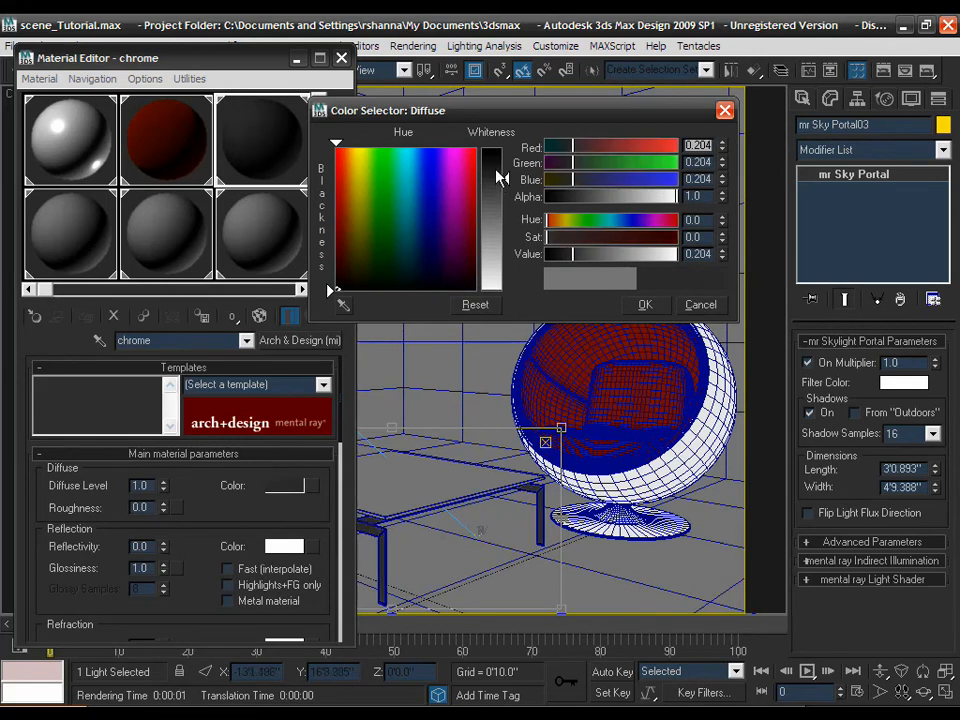
pyautogui.moveTo(500, 177); pyautogui.dragTo(506, 155)
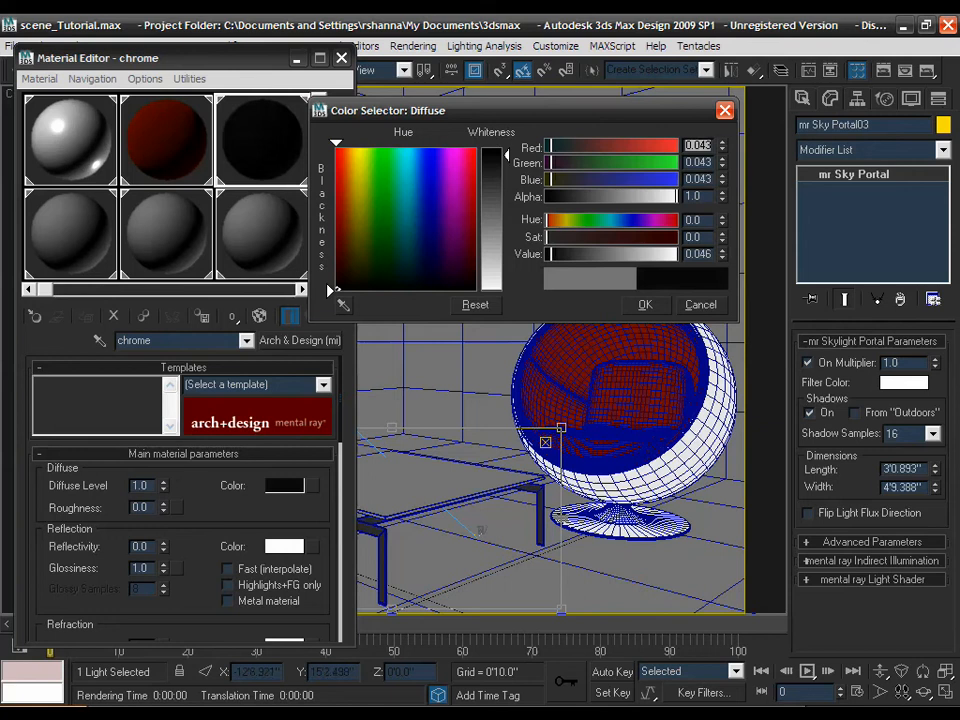
pyautogui.moveTo(506, 153); pyautogui.dragTo(506, 158)
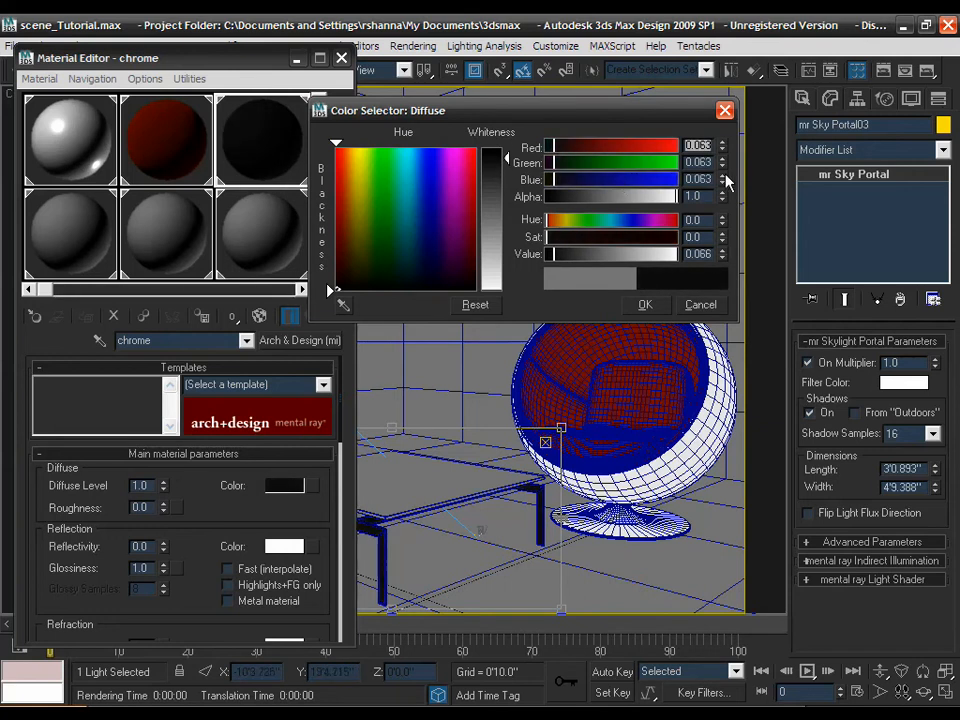
pyautogui.click(640, 305)
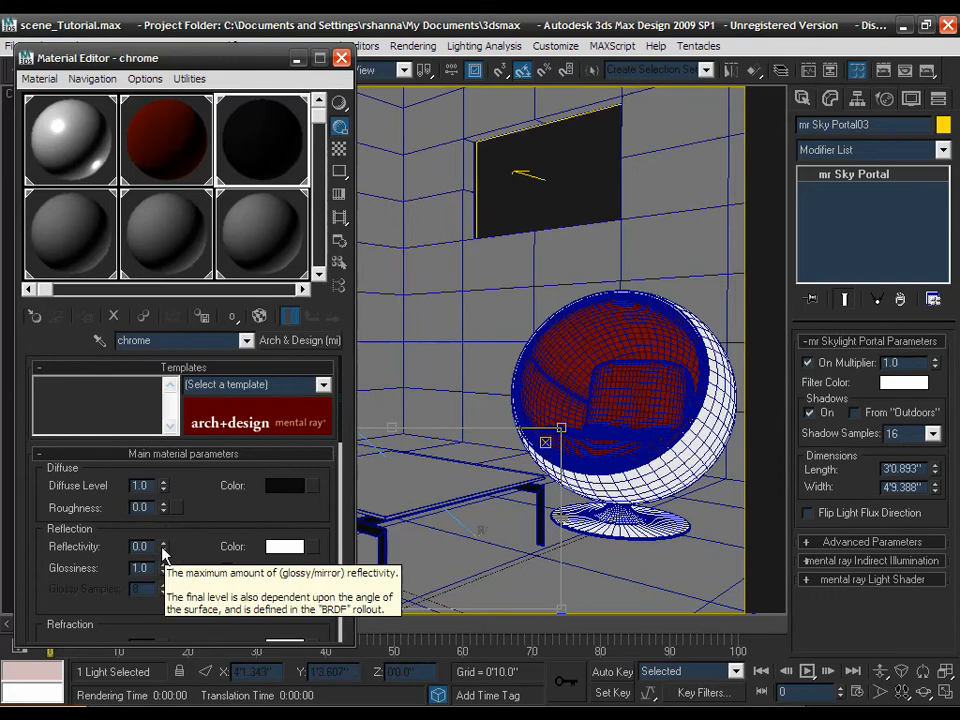
# - Raise the chrome material's reflectivity to 1.0
pyautogui.moveTo(163, 550); pyautogui.dragTo(162, 507)
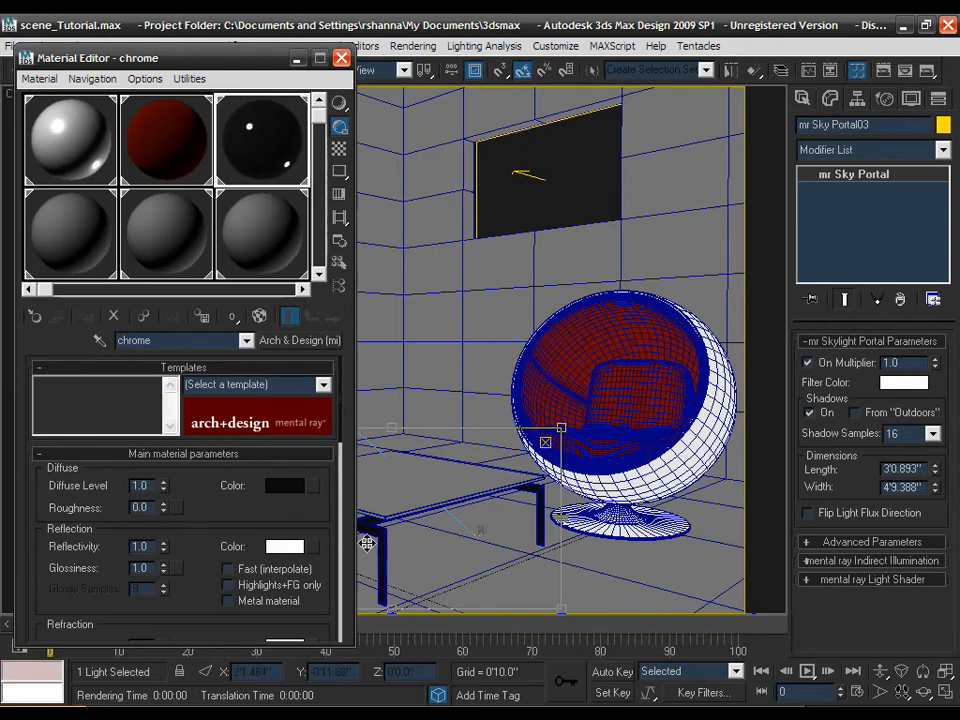
pyautogui.moveTo(225, 525); pyautogui.dragTo(226, 510)
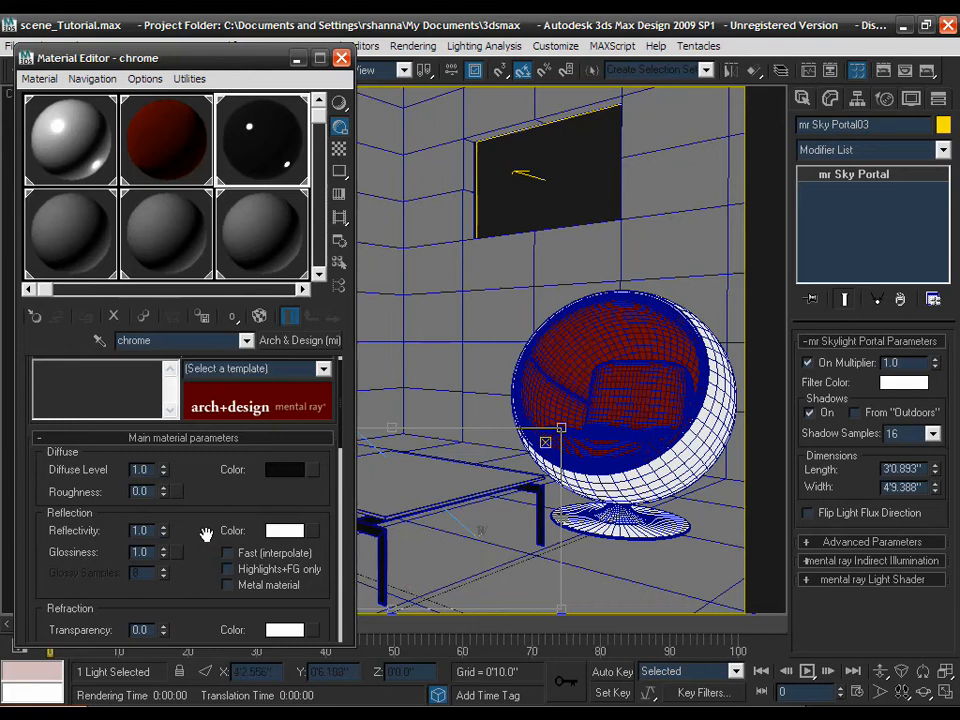
# - Assign a Falloff map of type Fresnel to the chrome reflection colour
pyautogui.click(310, 531)
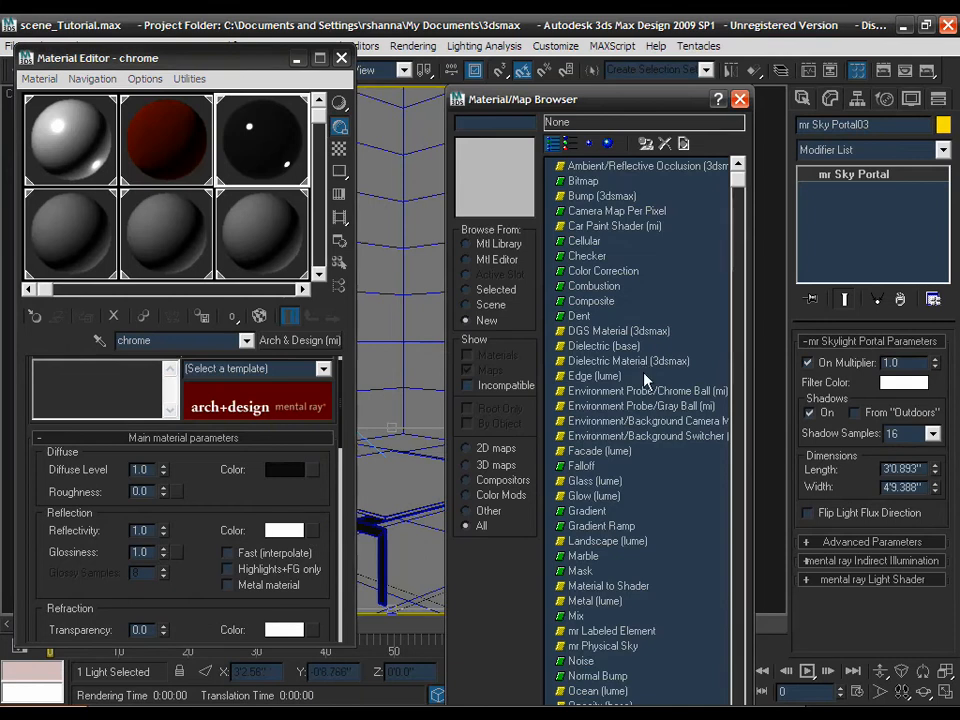
pyautogui.doubleClick(580, 467)
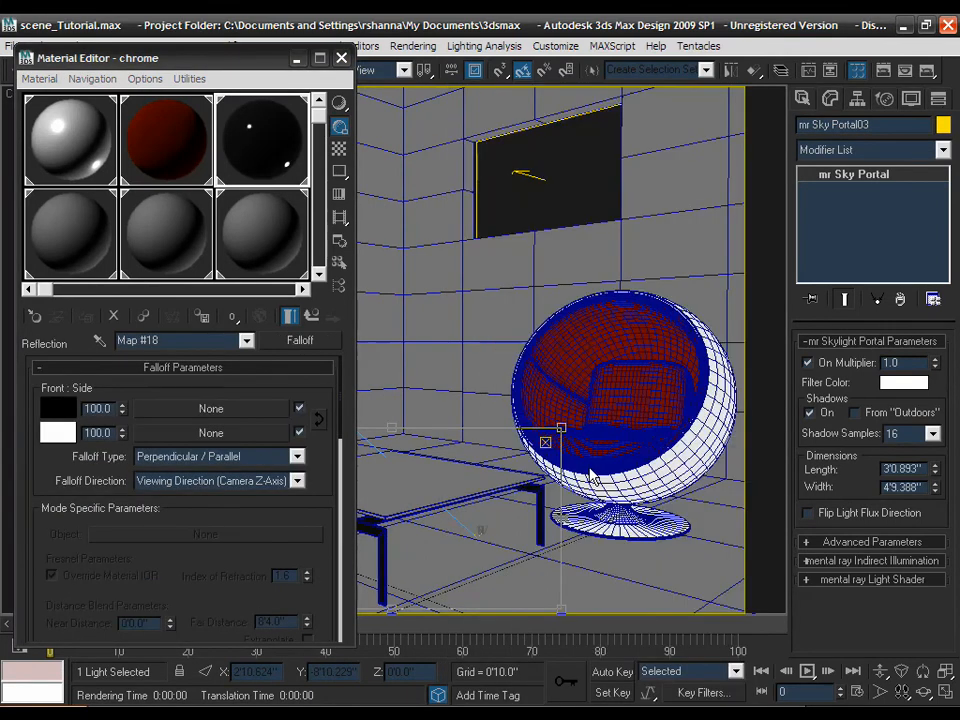
pyautogui.click(262, 457)
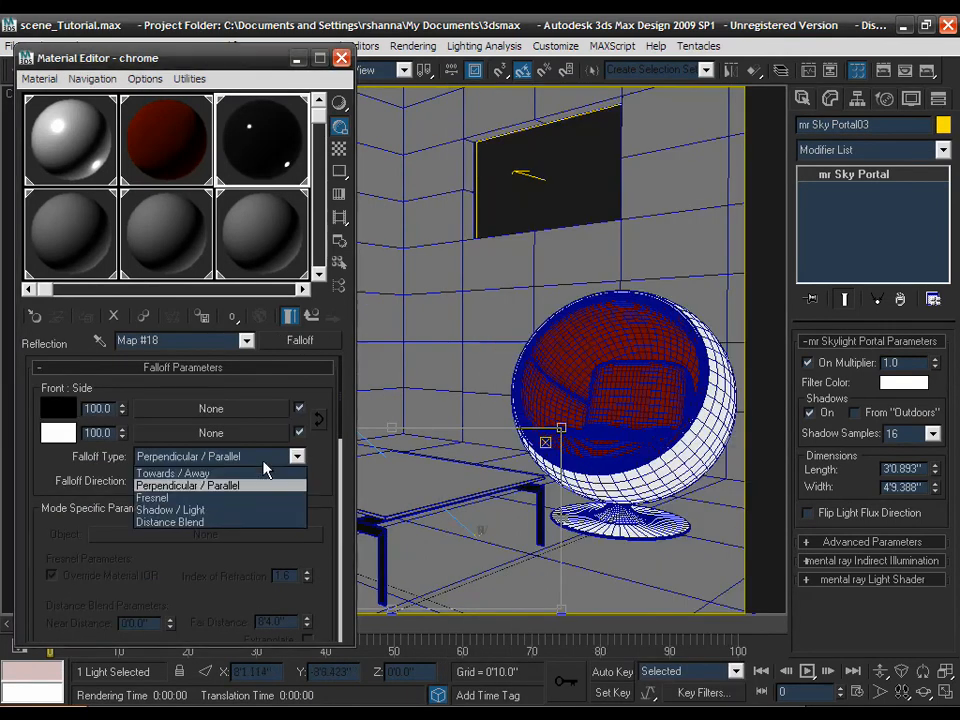
pyautogui.click(222, 496)
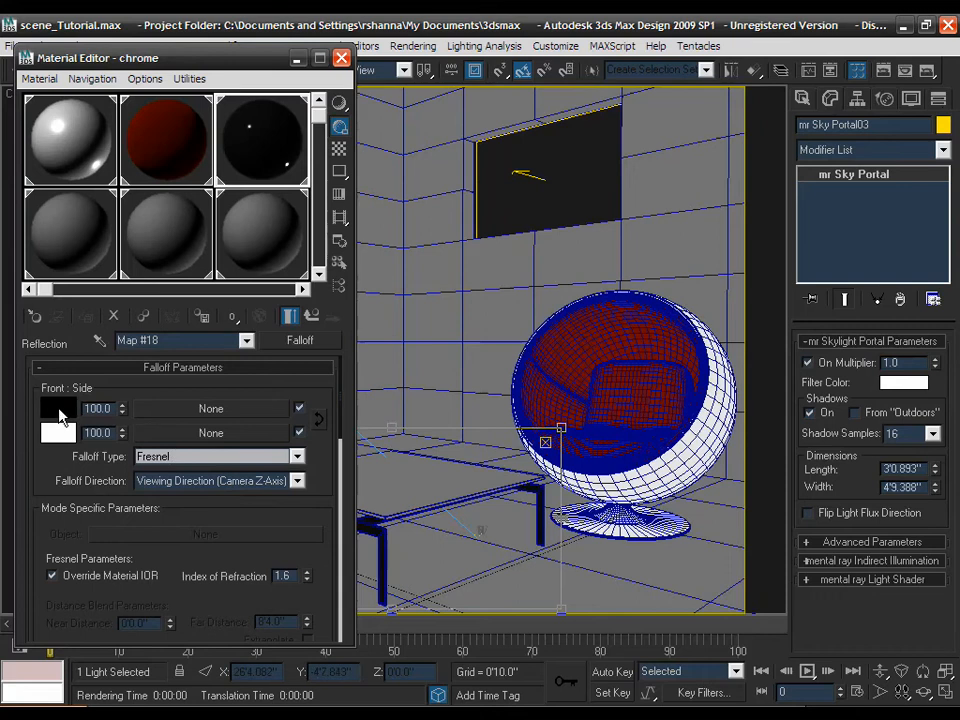
# - Set the Falloff front colour to white and side colour to black, then return to the parent material
pyautogui.click(58, 412)
pyautogui.moveTo(505, 148); pyautogui.dragTo(500, 268)
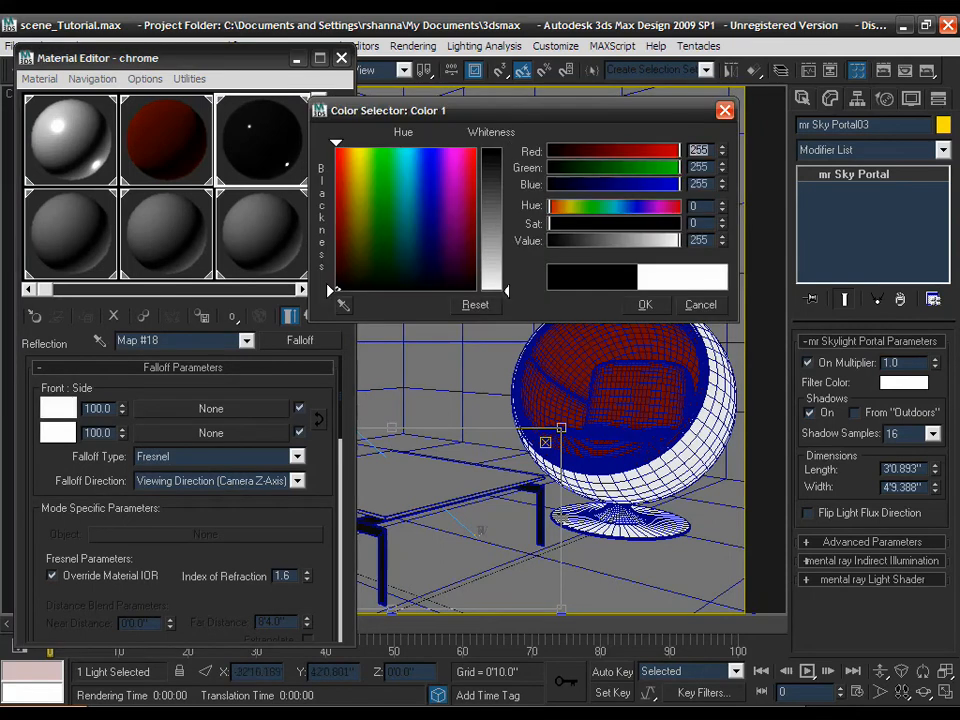
pyautogui.click(643, 304)
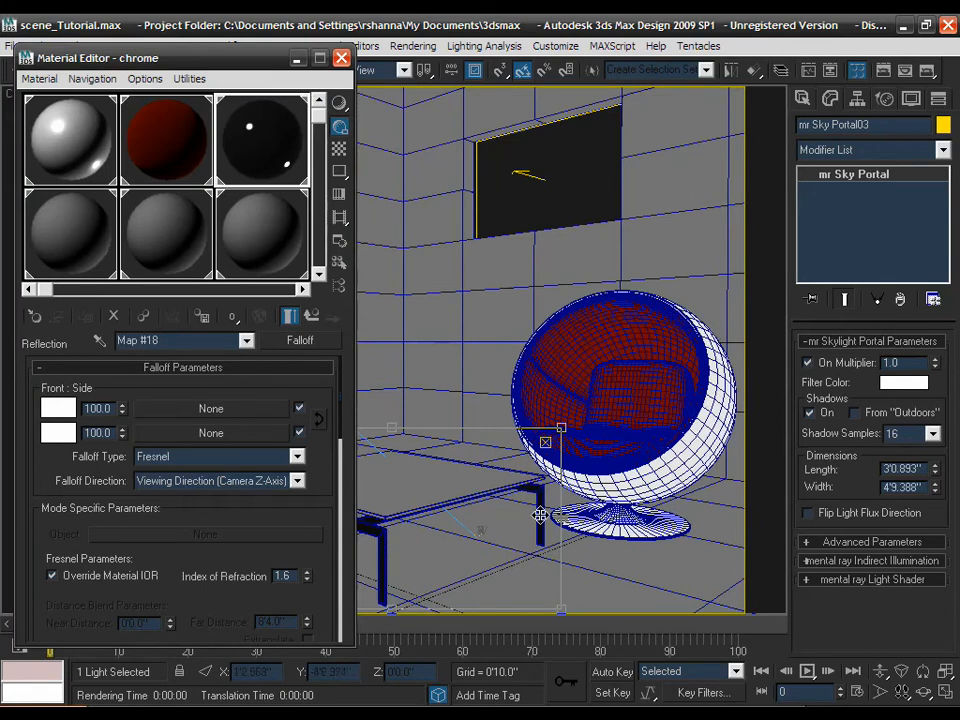
pyautogui.click(62, 436)
pyautogui.moveTo(490, 174); pyautogui.dragTo(492, 149)
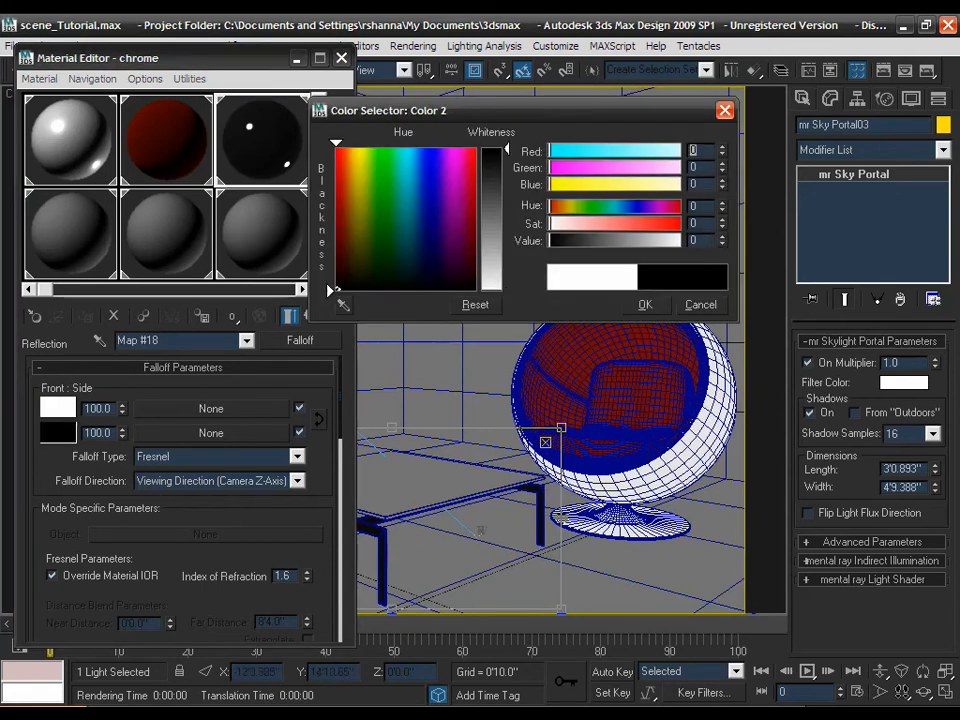
pyautogui.click(643, 304)
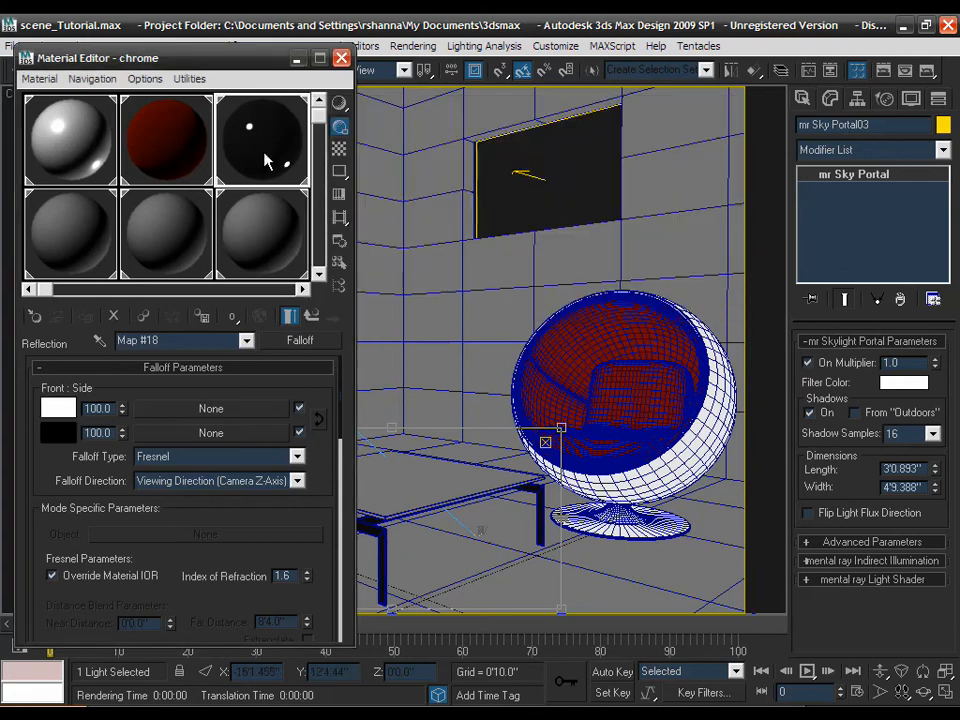
pyautogui.click(313, 317)
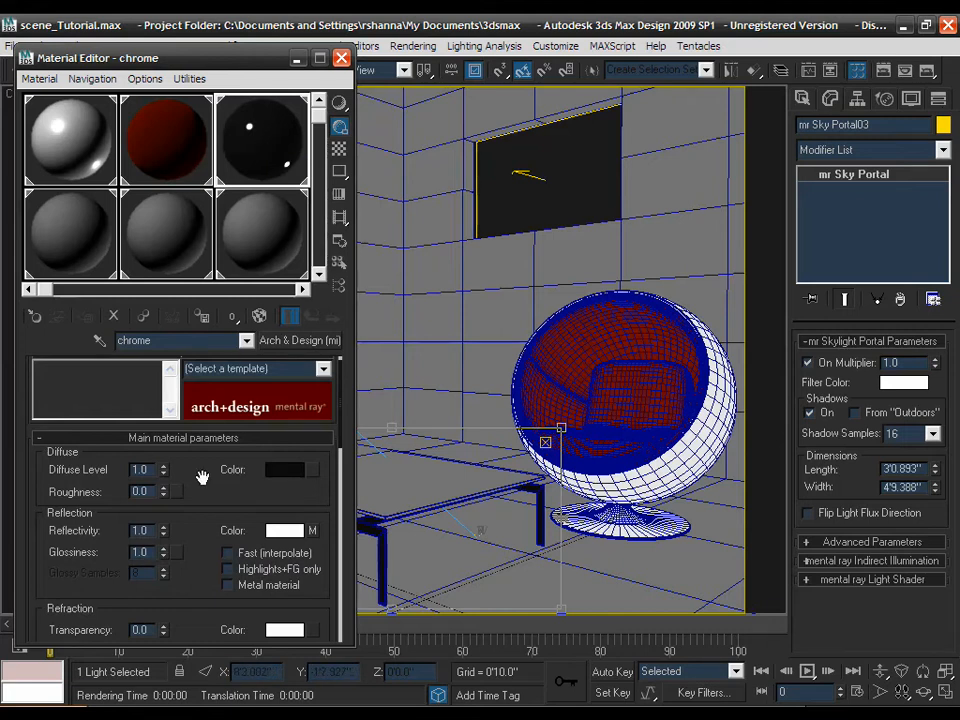
# - Set the chrome BRDF 0 deg. reflectivity to 0.74 and open an enlarged sample preview
pyautogui.moveTo(202, 477); pyautogui.dragTo(211, 311)
pyautogui.scroll(-5, 211, 312)
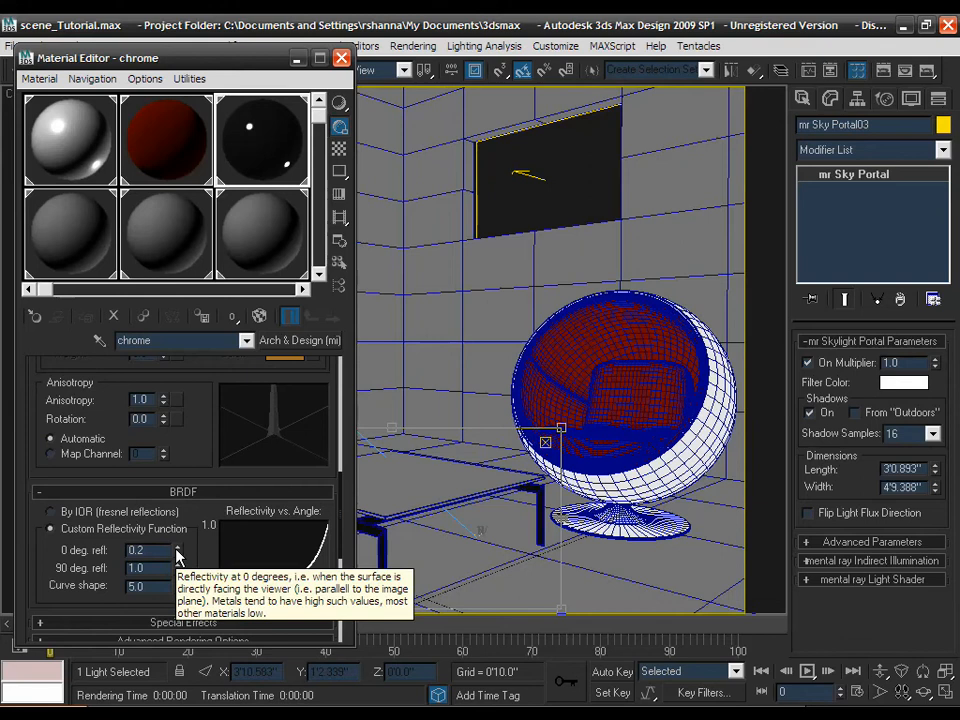
pyautogui.moveTo(177, 557); pyautogui.dragTo(179, 522)
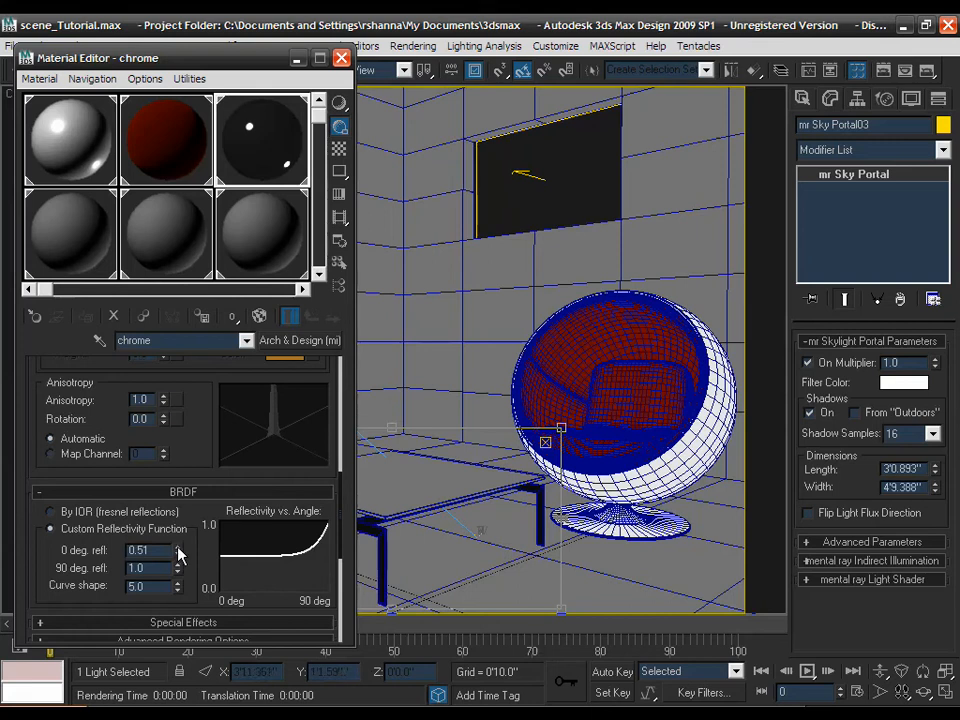
pyautogui.moveTo(178, 556); pyautogui.dragTo(178, 528)
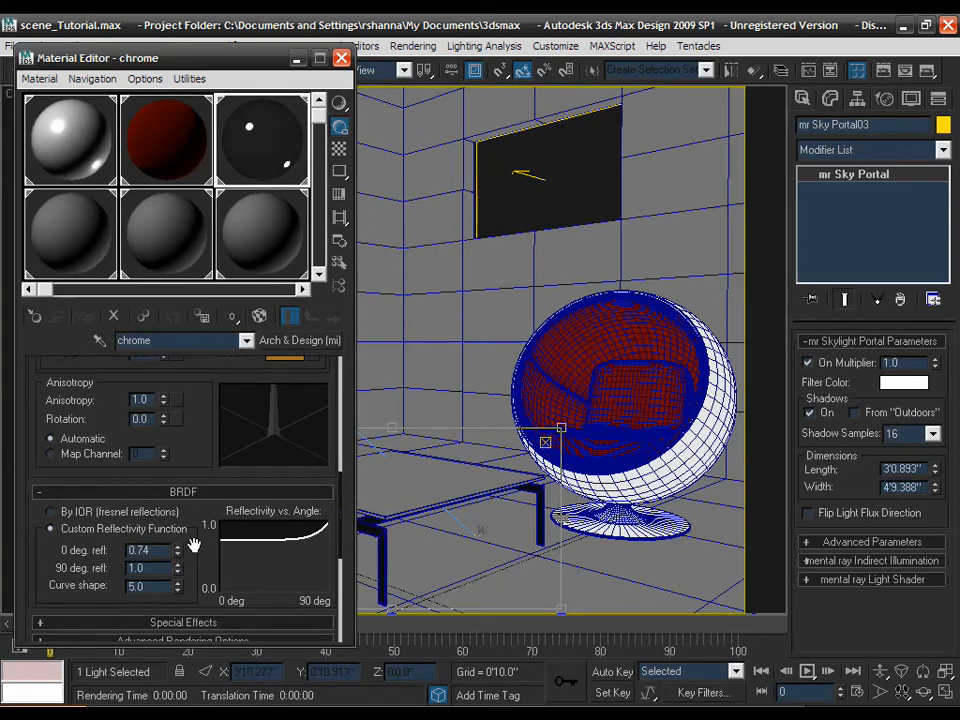
pyautogui.moveTo(178, 552); pyautogui.dragTo(181, 540)
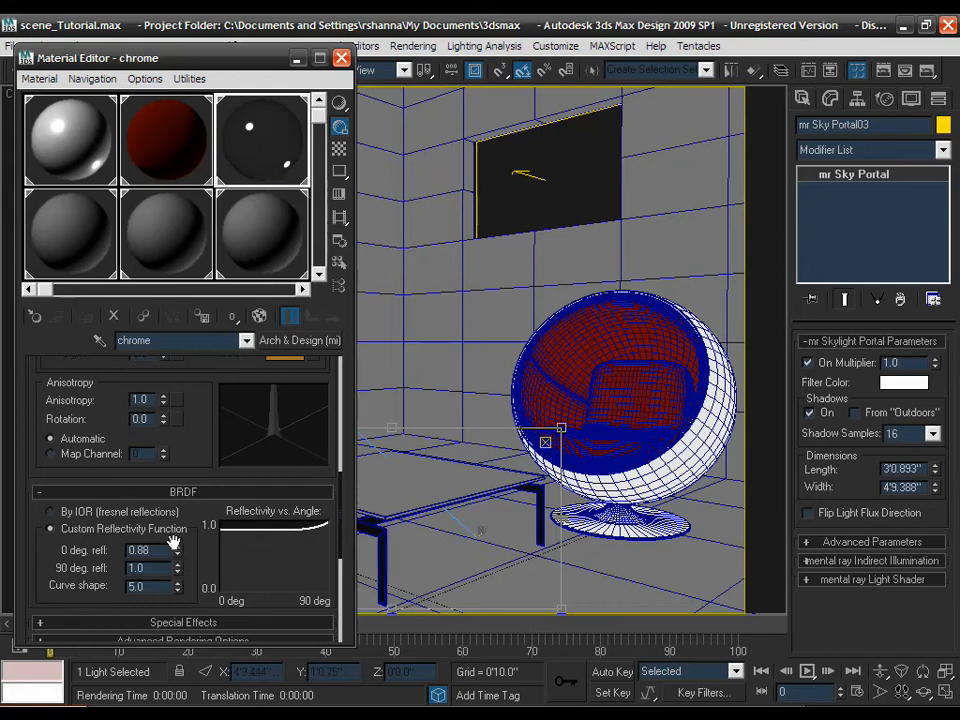
pyautogui.moveTo(155, 549); pyautogui.dragTo(130, 550)
pyautogui.press('BackSpace')
pyautogui.write('.74')
pyautogui.press('Return')
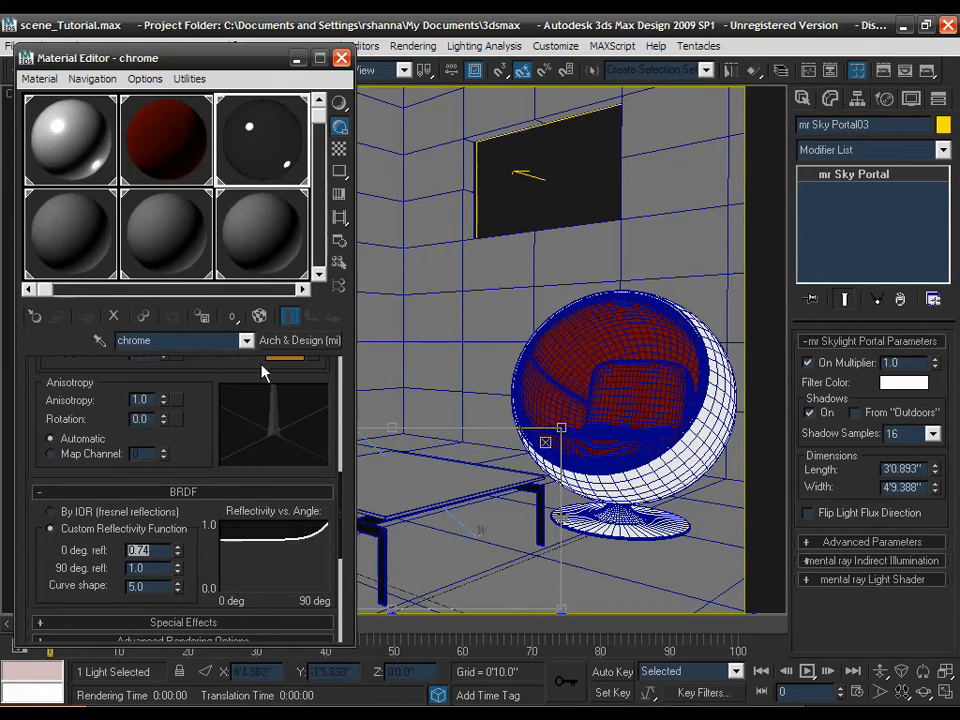
pyautogui.doubleClick(265, 172)
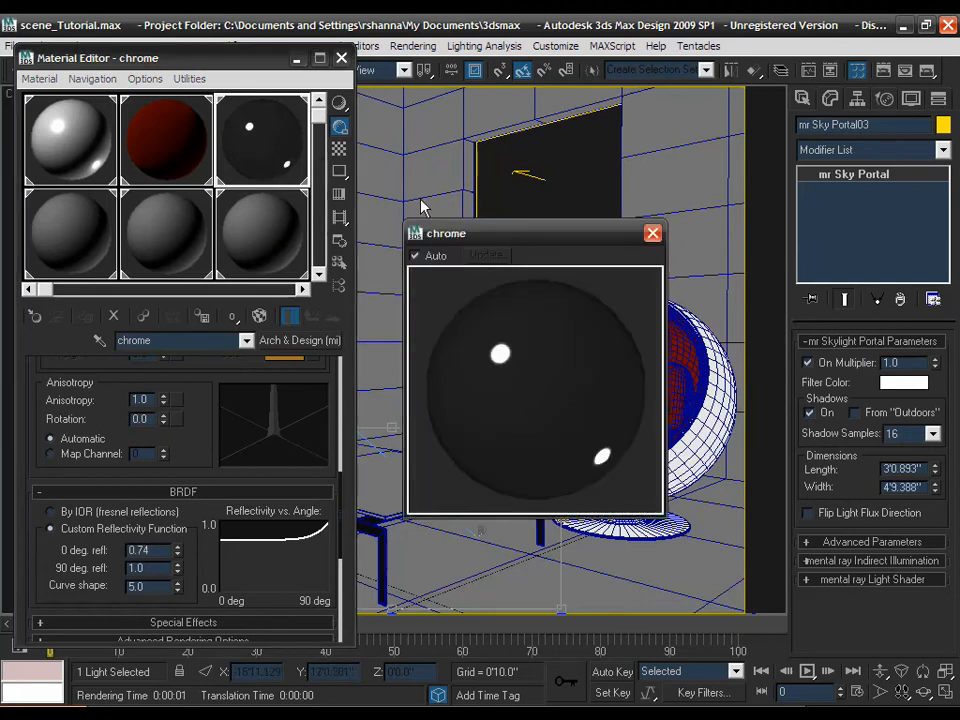
# - Show a checkered sample background, test lower 0 deg. reflectivity, revert to 0.74, and close the preview
pyautogui.click(343, 152)
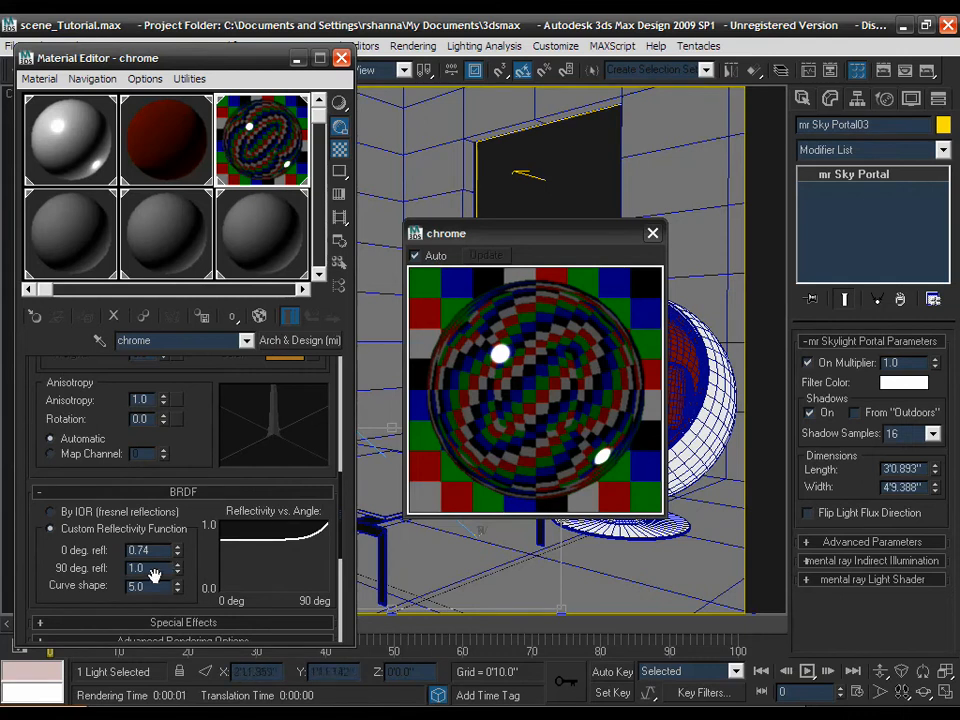
pyautogui.moveTo(175, 556); pyautogui.dragTo(176, 587)
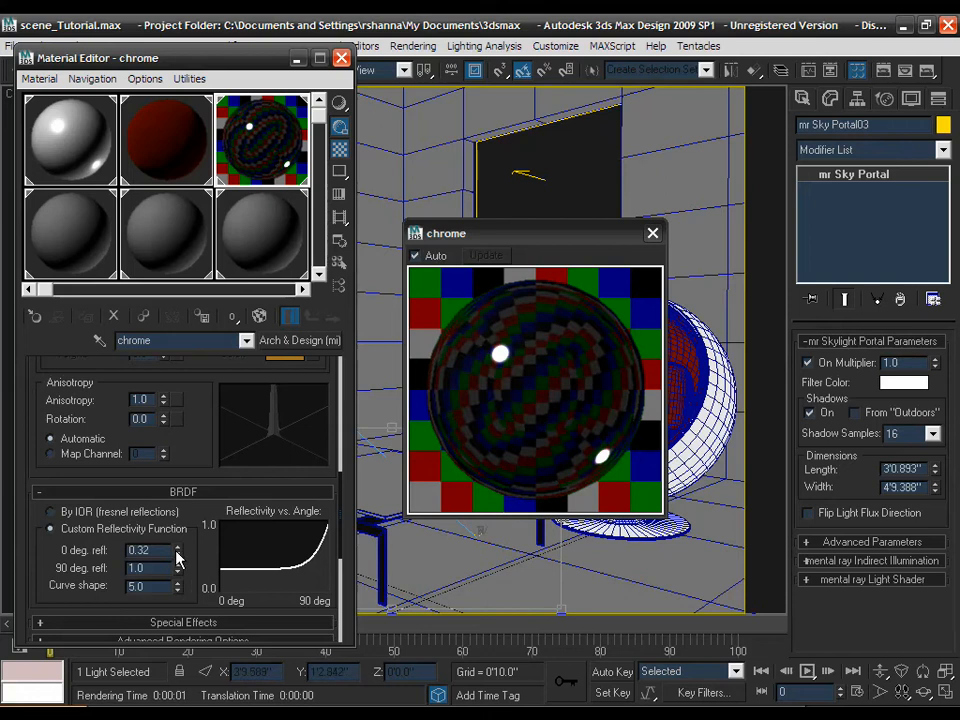
pyautogui.hotkey('ctrl', 'z')
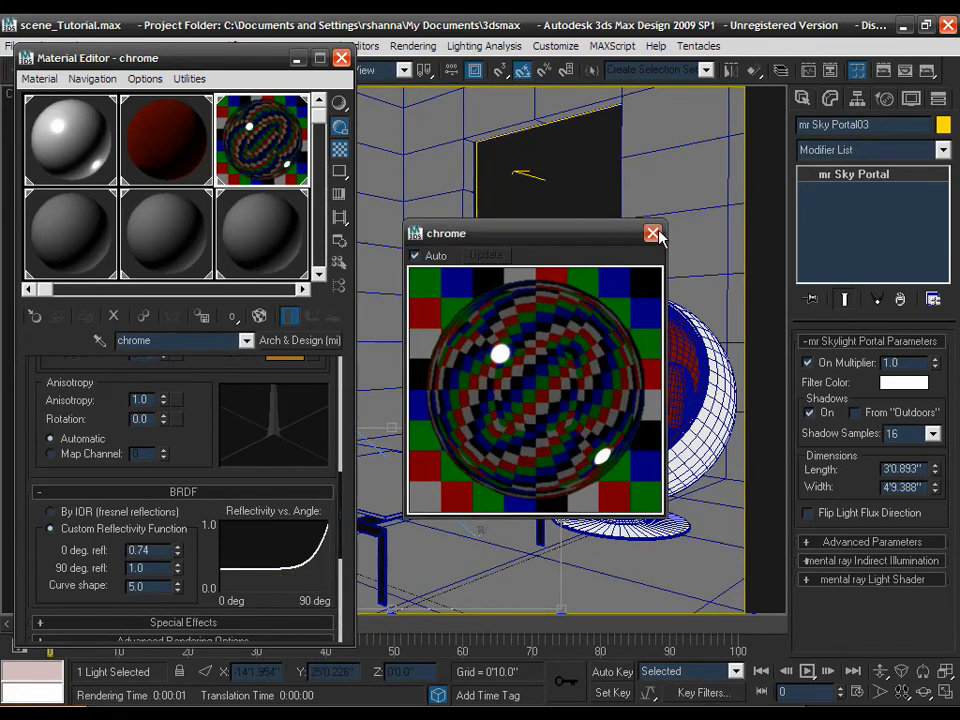
pyautogui.click(652, 233)
pyautogui.scroll(5, 200, 420)
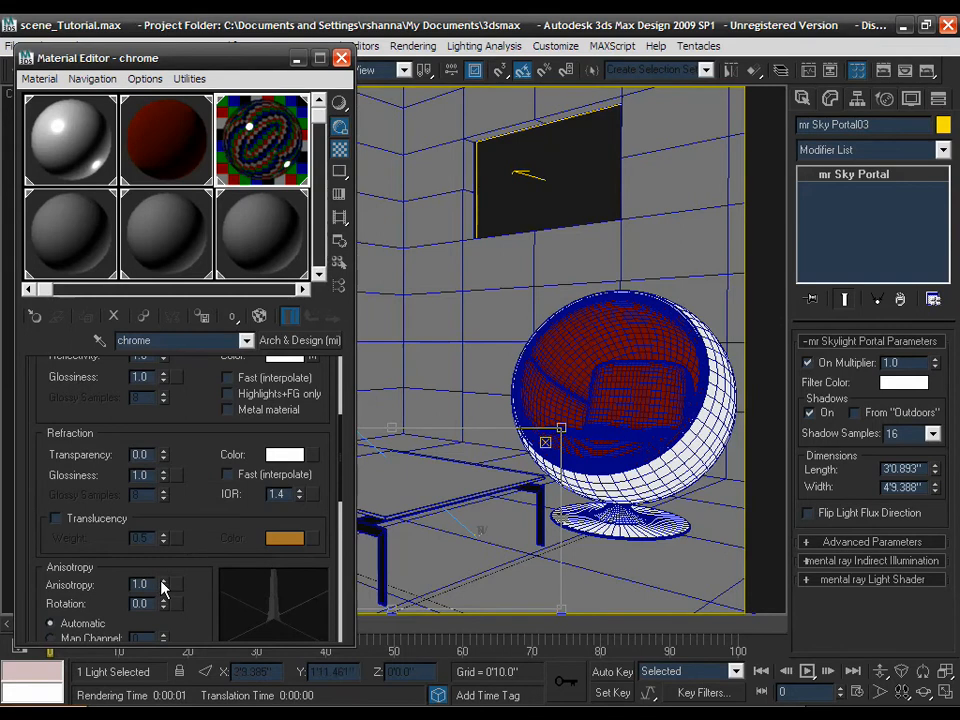
# - Set the chrome material's anisotropy to 0.02 and check its refraction settings
pyautogui.moveTo(163, 587)
pyautogui.moveTo(176, 561); pyautogui.dragTo(128, 543)
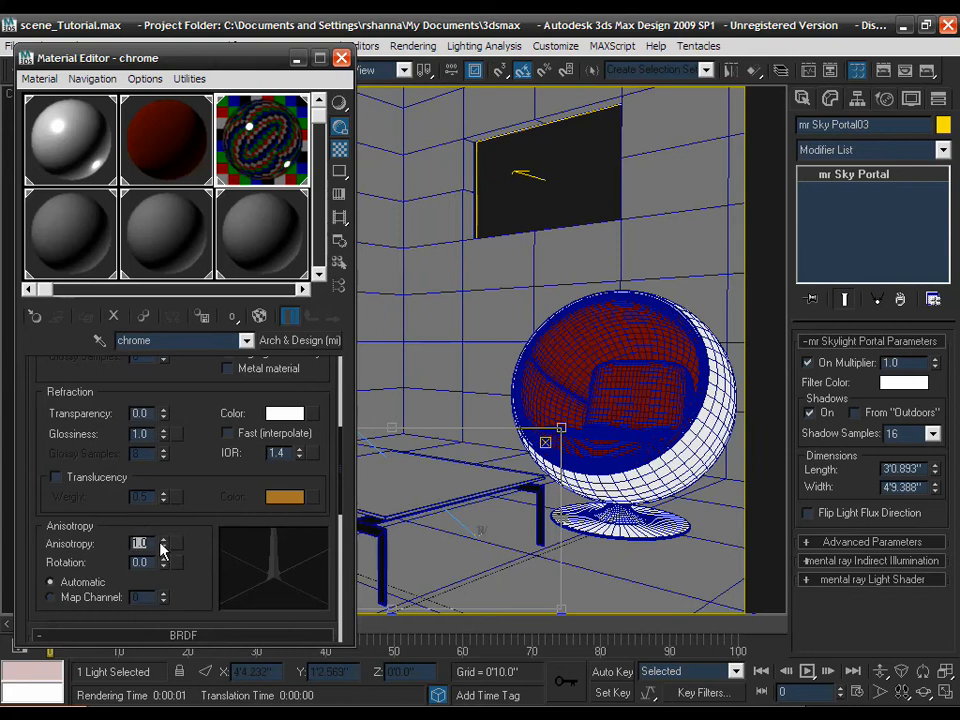
pyautogui.write('.02')
pyautogui.press('Return')
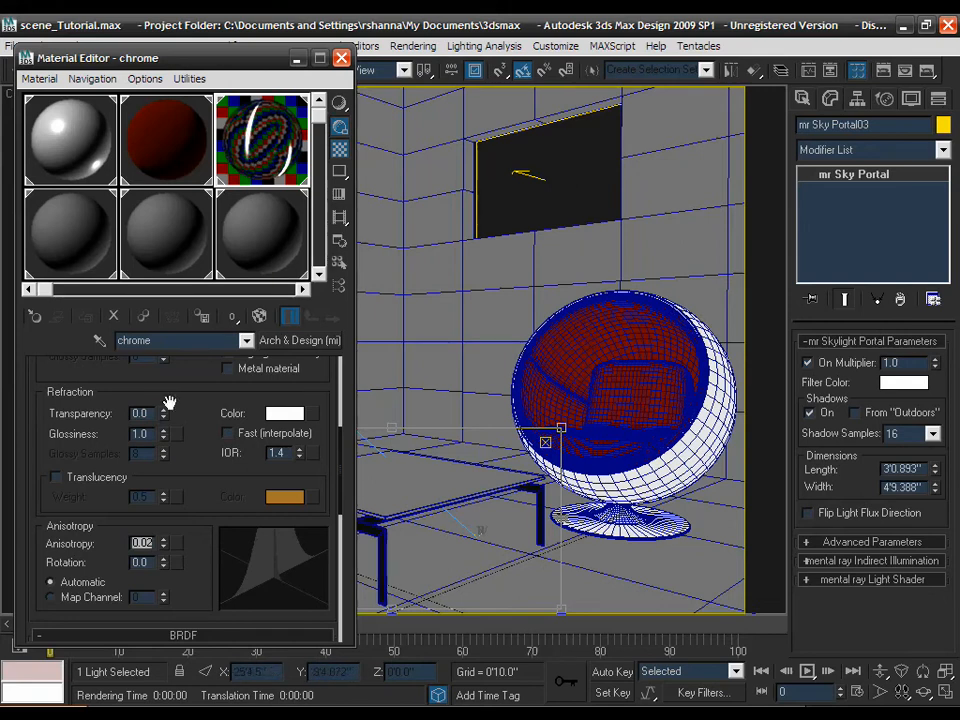
pyautogui.moveTo(180, 403); pyautogui.dragTo(179, 407)
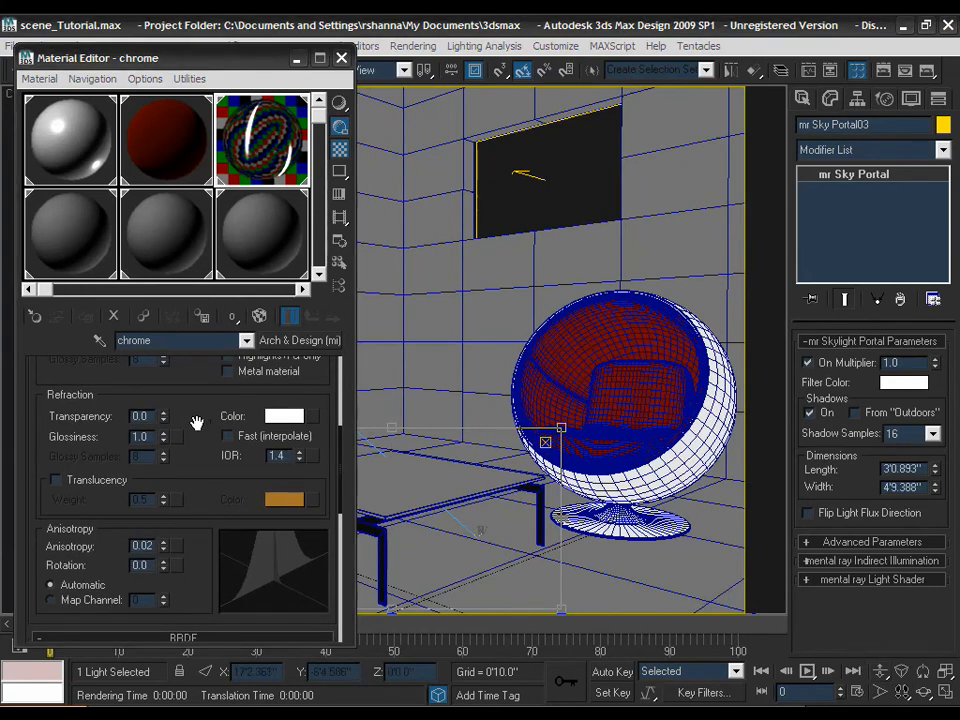
pyautogui.moveTo(193, 413); pyautogui.dragTo(195, 428)
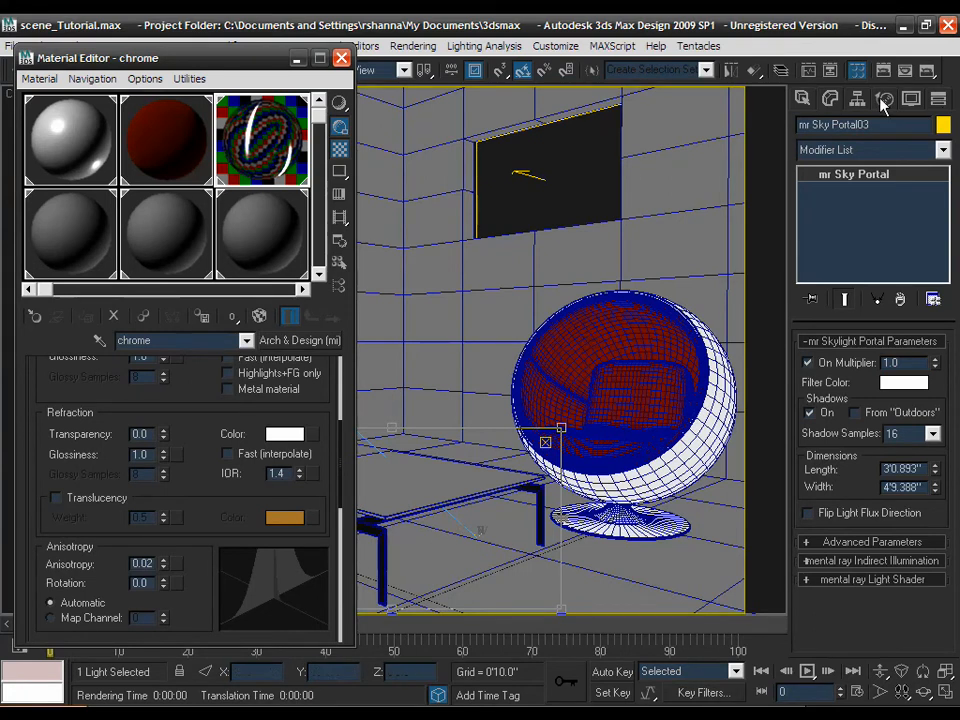
# - Quick-render the cropped Camera01 view to check the table's chrome legs
pyautogui.click(922, 76)
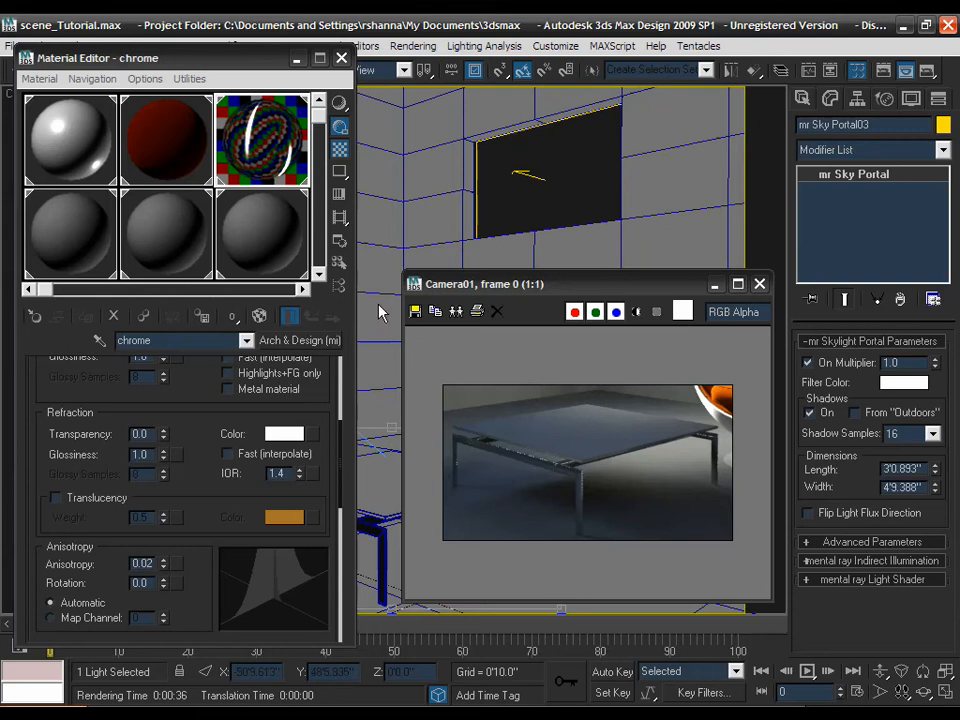
# - Load the glass material, set reflectivity and transparency to 1.0, and open its diffuse colour selector
pyautogui.click(67, 231)
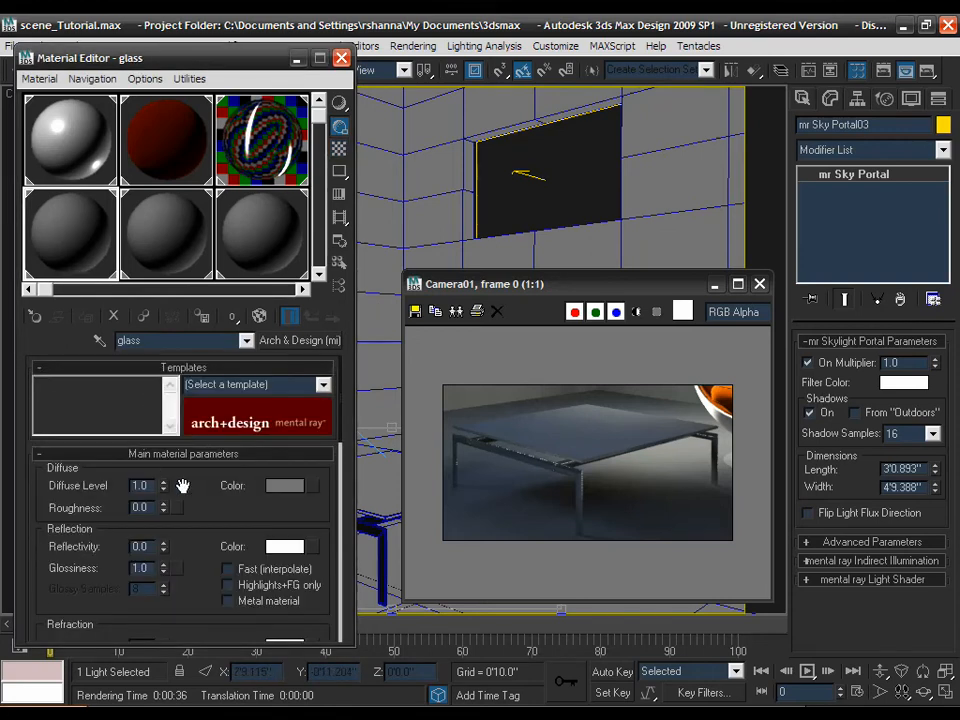
pyautogui.moveTo(183, 485); pyautogui.dragTo(183, 456)
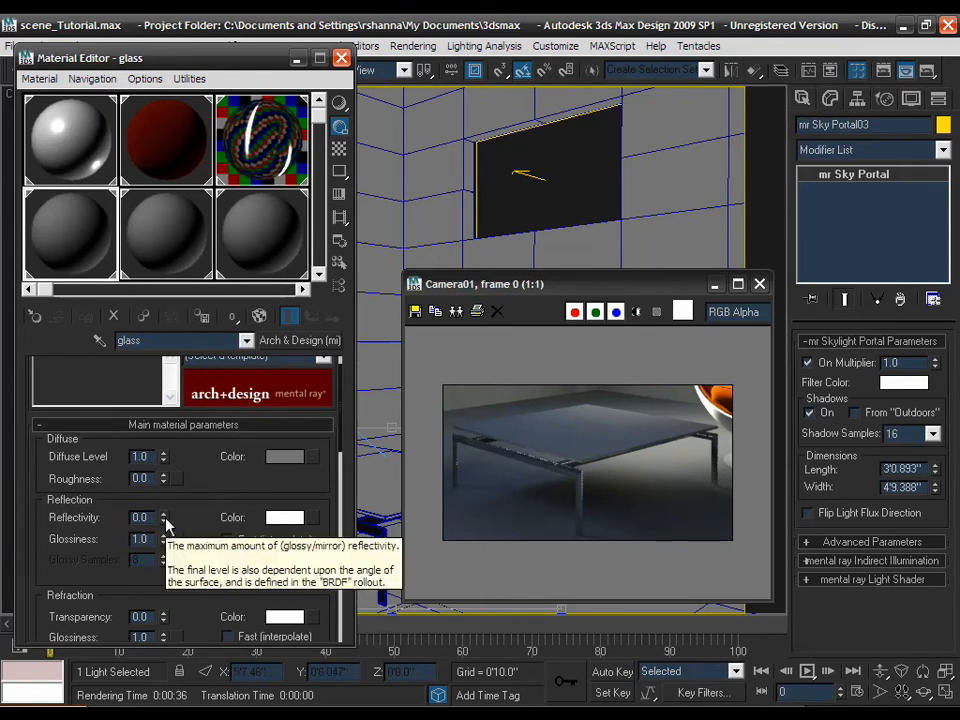
pyautogui.moveTo(164, 517); pyautogui.dragTo(187, 397)
pyautogui.moveTo(188, 511); pyautogui.dragTo(186, 454)
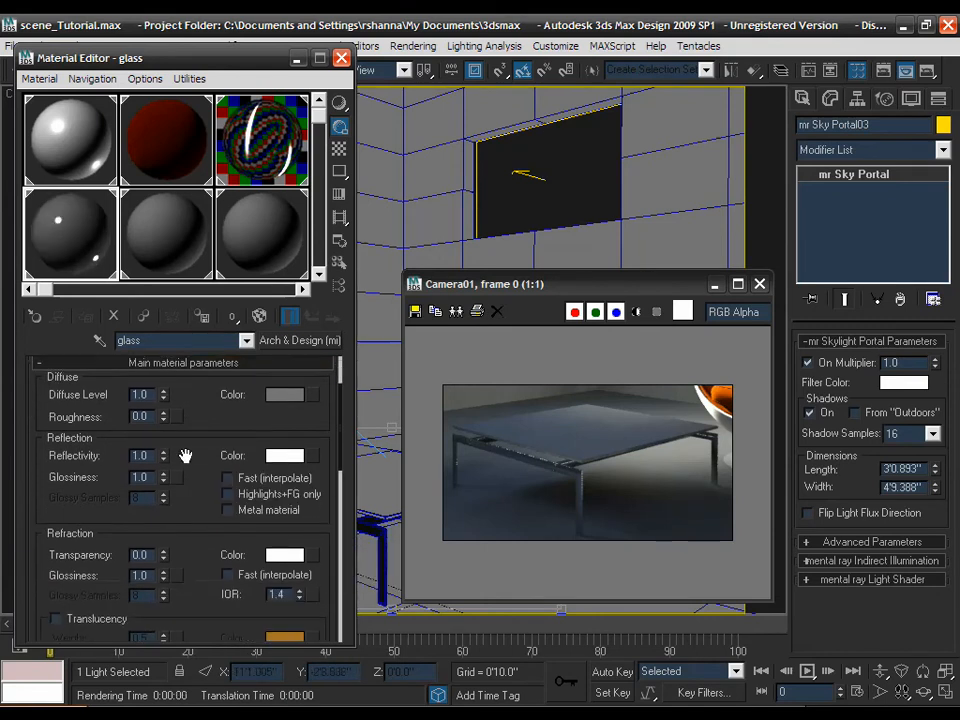
pyautogui.moveTo(163, 552); pyautogui.dragTo(160, 413)
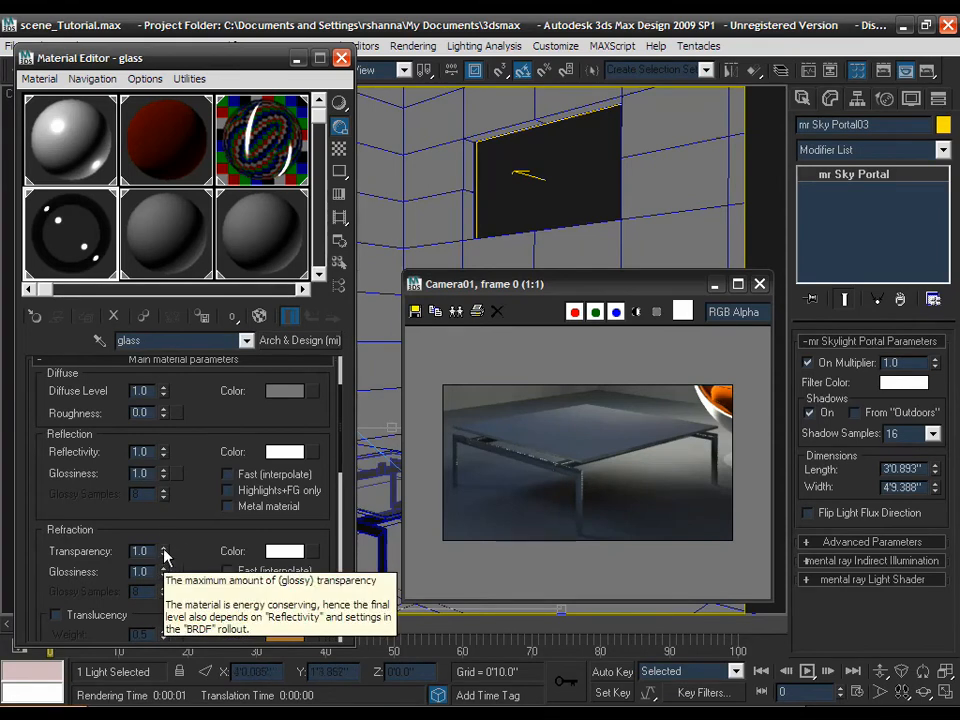
pyautogui.moveTo(178, 543); pyautogui.dragTo(204, 522)
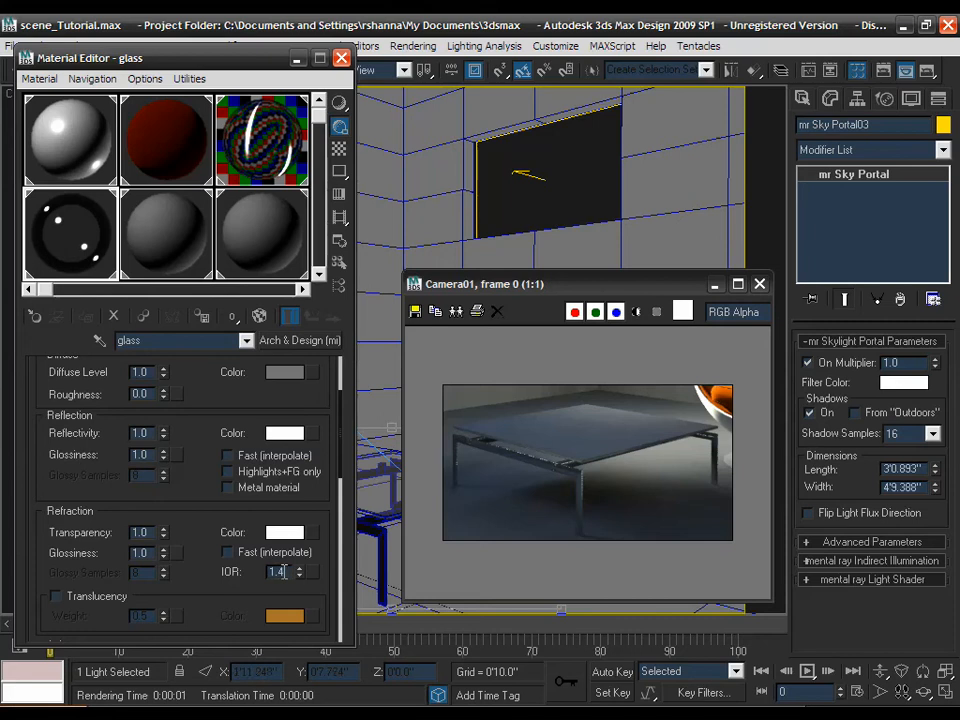
pyautogui.moveTo(321, 549); pyautogui.dragTo(325, 524)
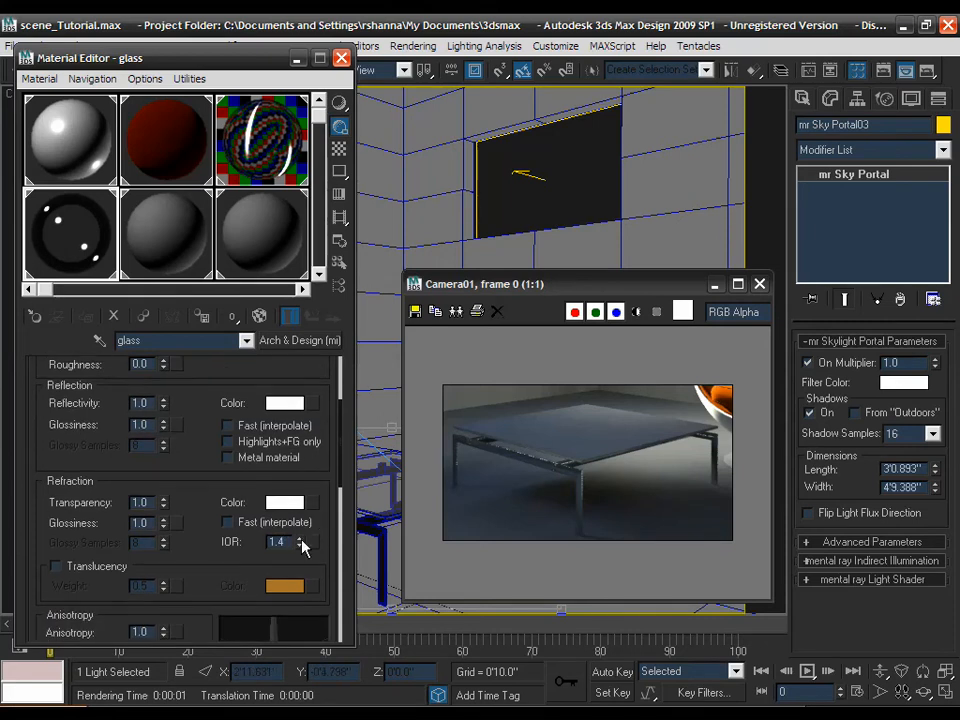
pyautogui.moveTo(301, 543)
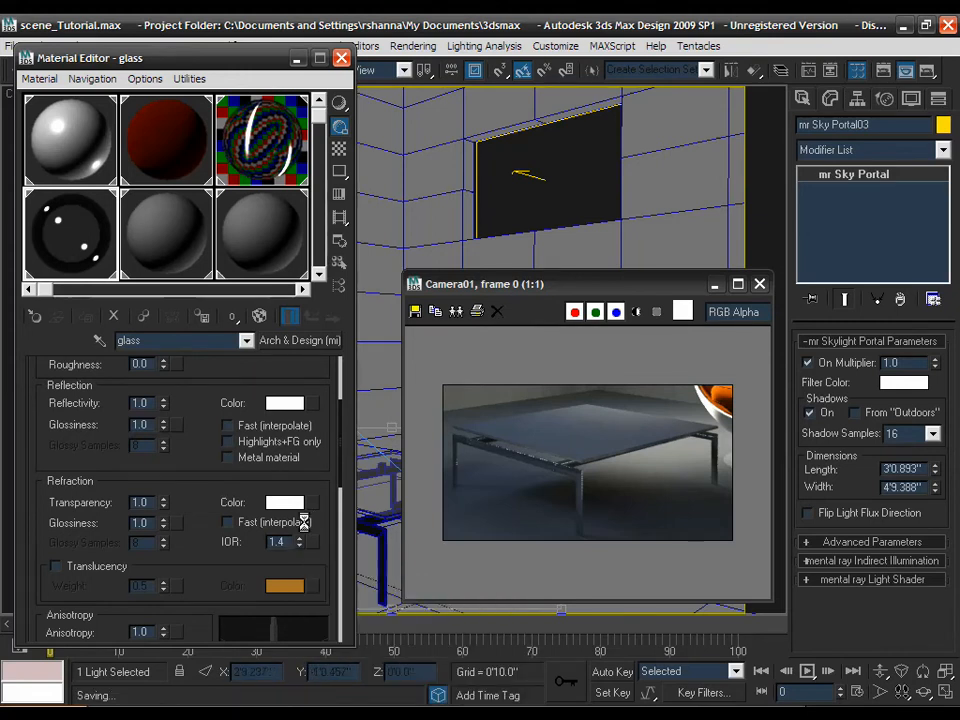
pyautogui.moveTo(285, 476); pyautogui.dragTo(287, 536)
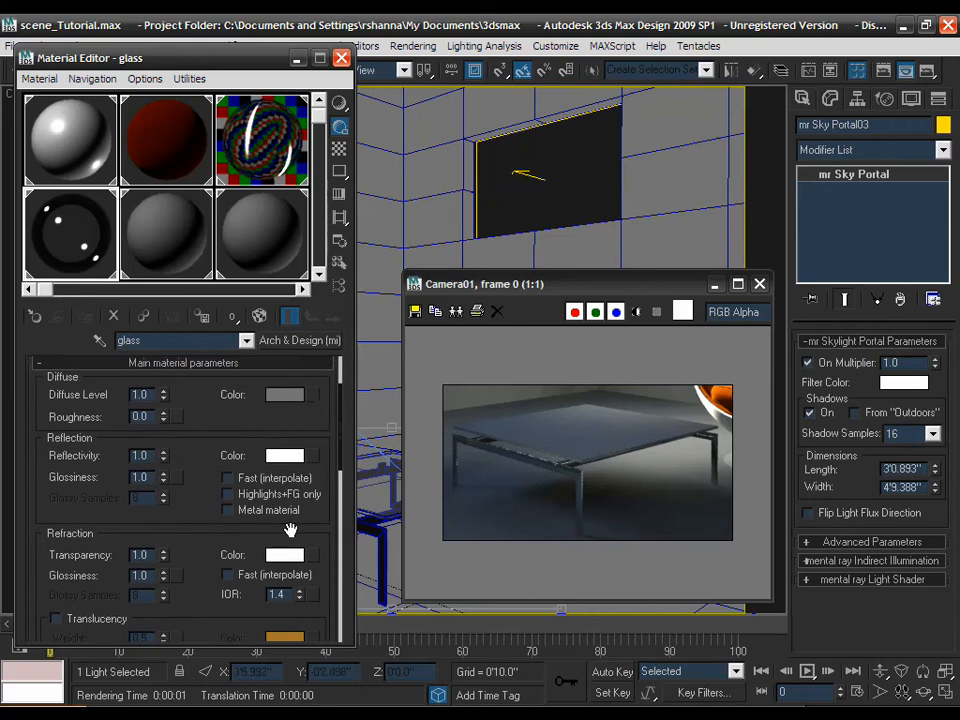
pyautogui.click(281, 402)
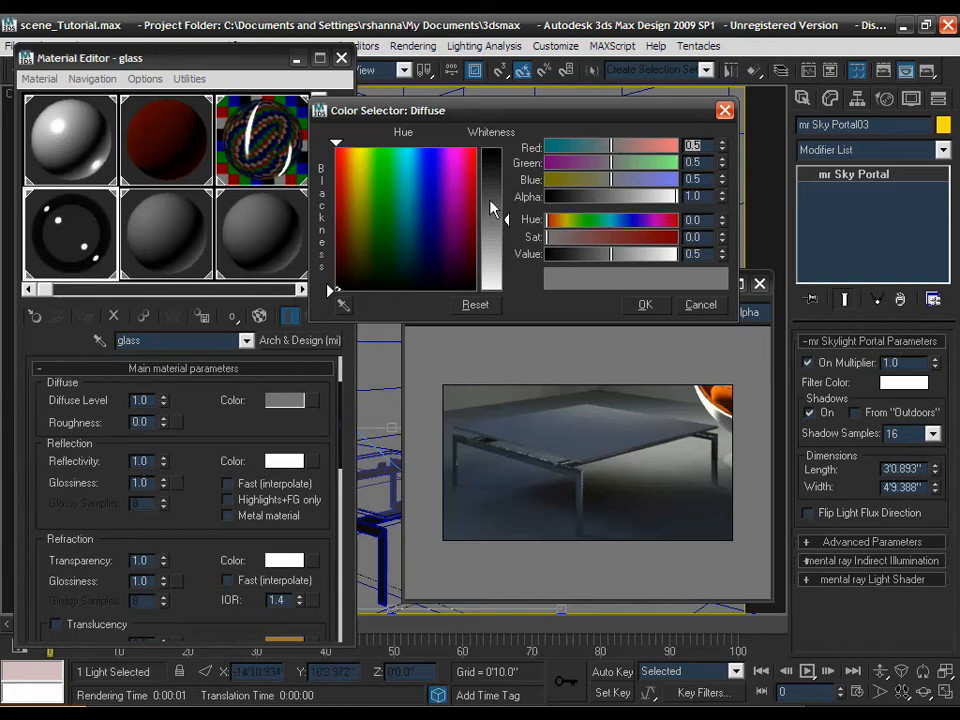
# - Make the glass diffuse colour black and its refraction colour pale aqua (0.725, 1.0, 0.914)
pyautogui.moveTo(492, 199); pyautogui.dragTo(497, 120)
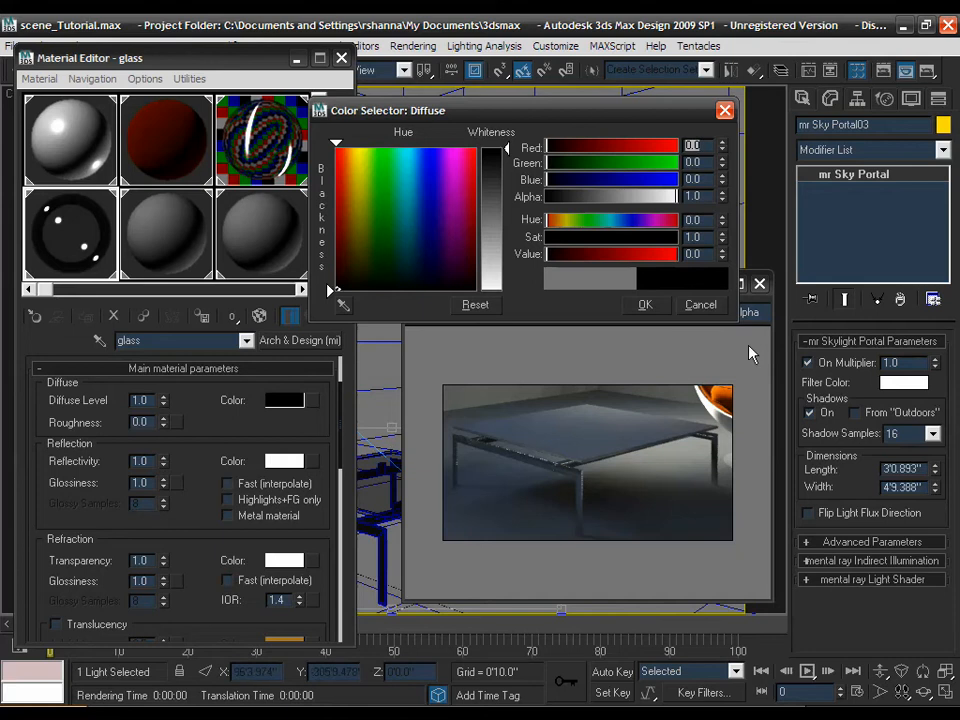
pyautogui.click(645, 306)
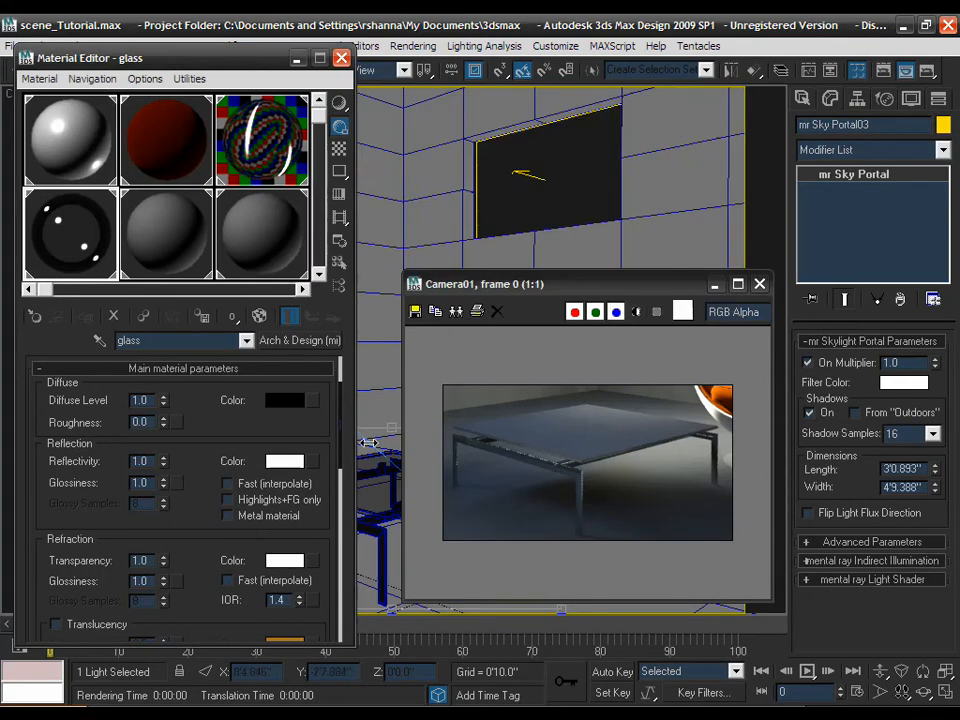
pyautogui.click(284, 563)
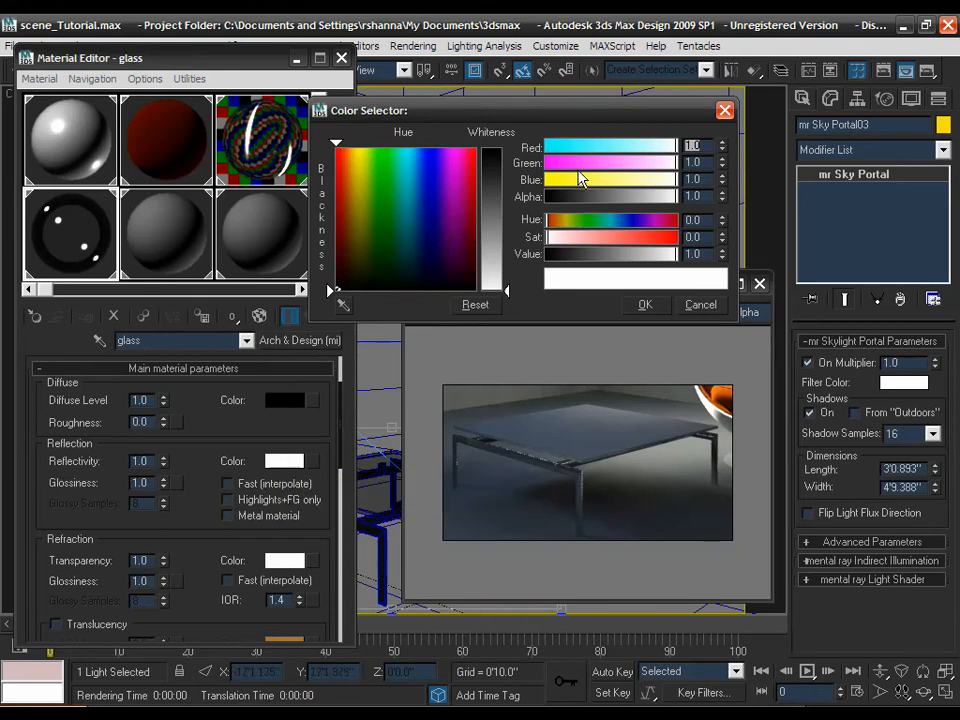
pyautogui.click(597, 220)
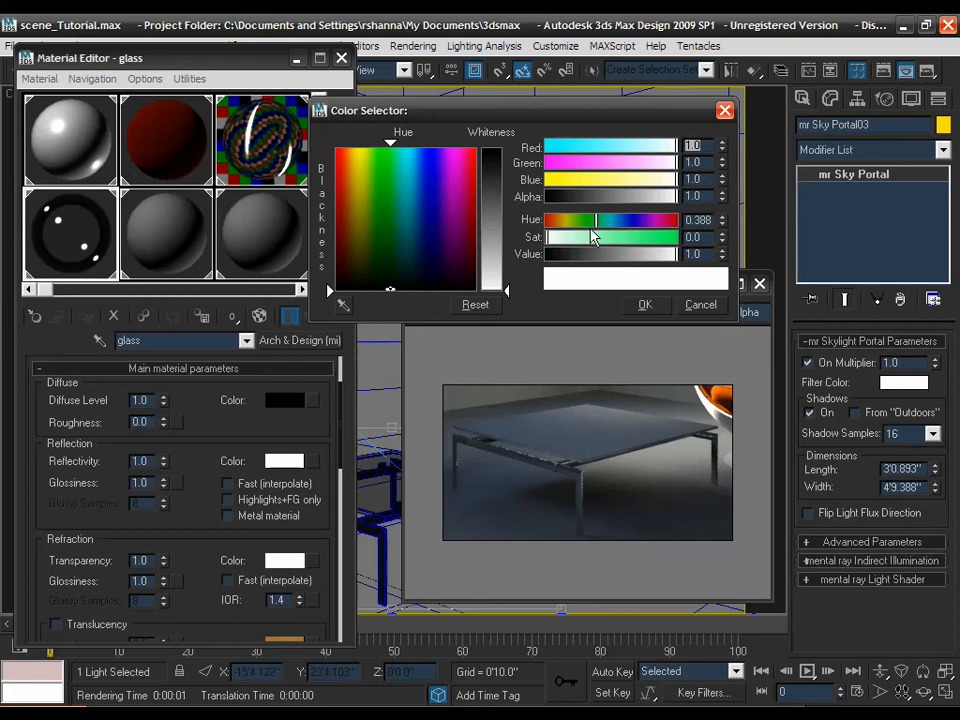
pyautogui.moveTo(580, 240); pyautogui.dragTo(565, 232)
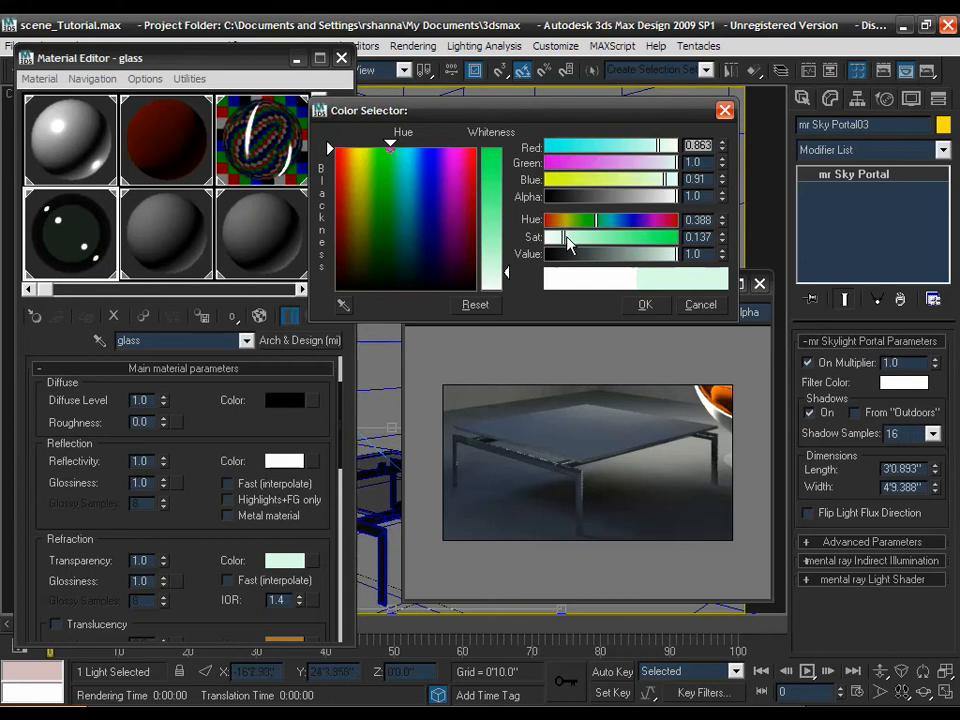
pyautogui.moveTo(604, 222); pyautogui.dragTo(598, 221)
pyautogui.write('1')
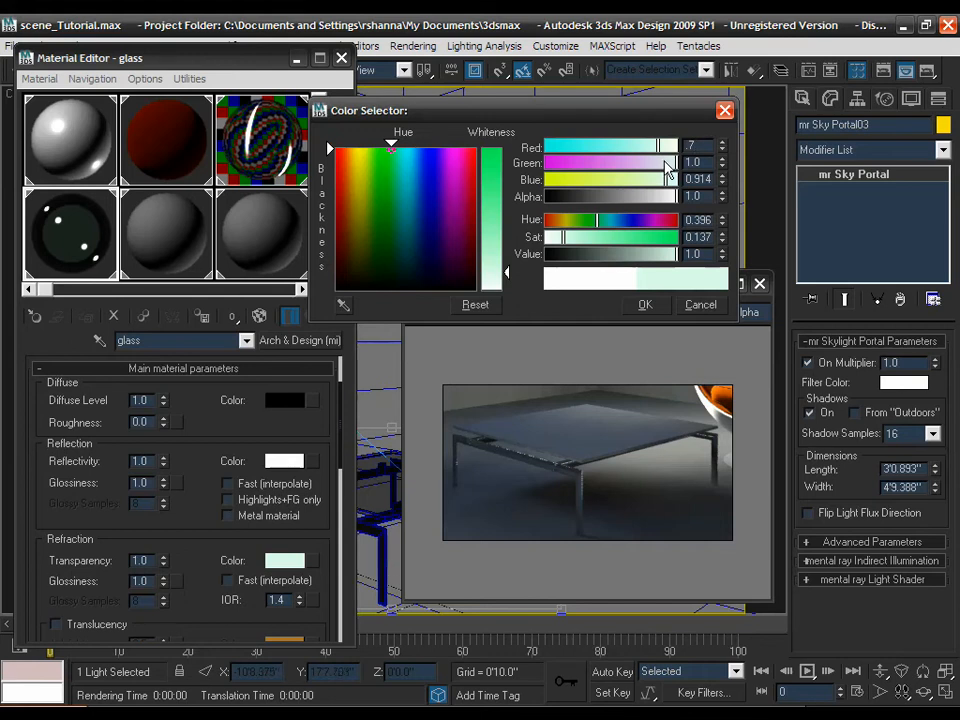
pyautogui.write('25')
pyautogui.press('Return')
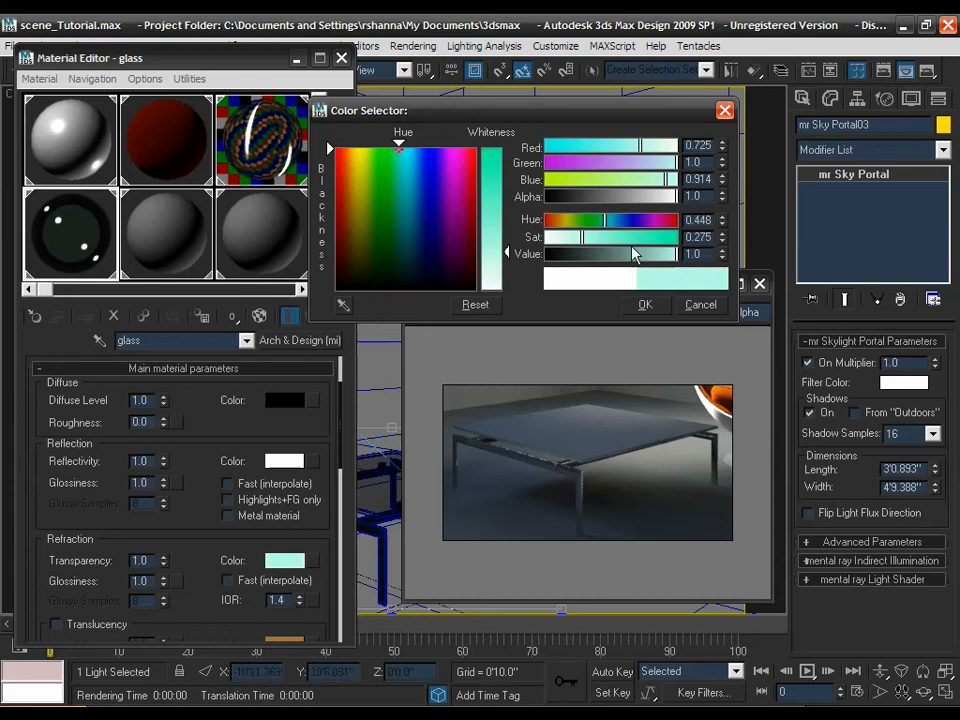
pyautogui.click(645, 304)
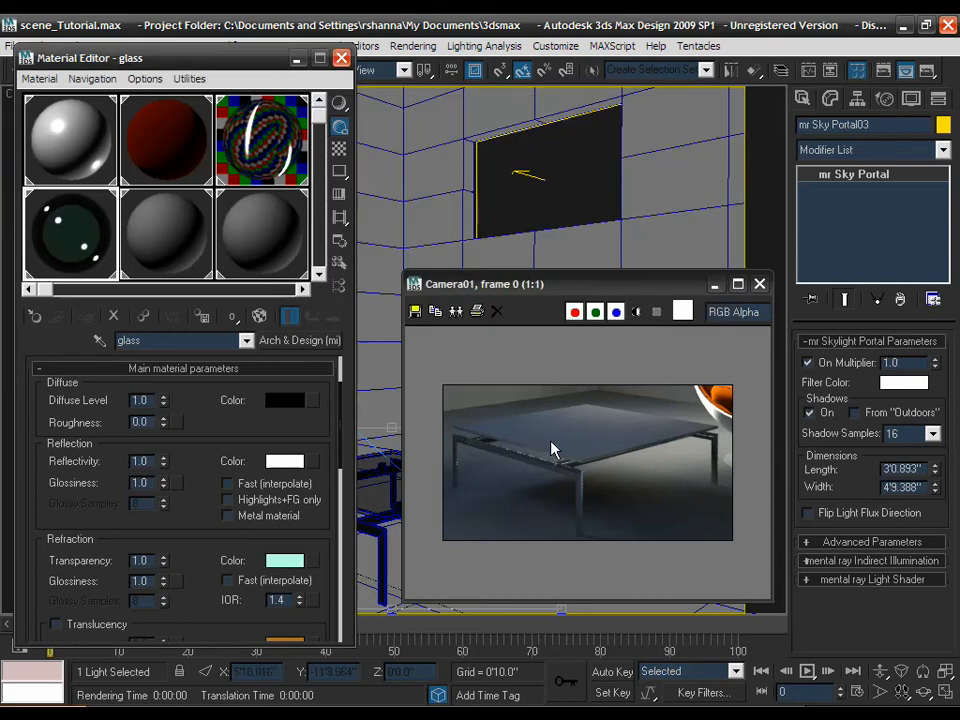
# - Render the glass table to check the aqua top, then close the frame window and Material Editor
pyautogui.click(925, 73)
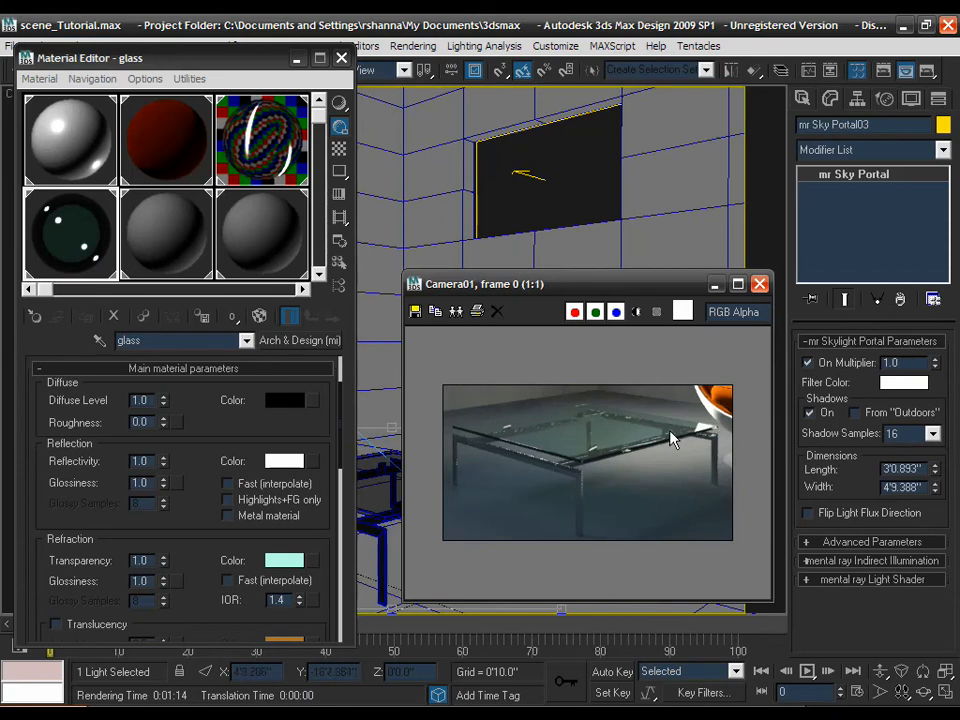
pyautogui.click(759, 285)
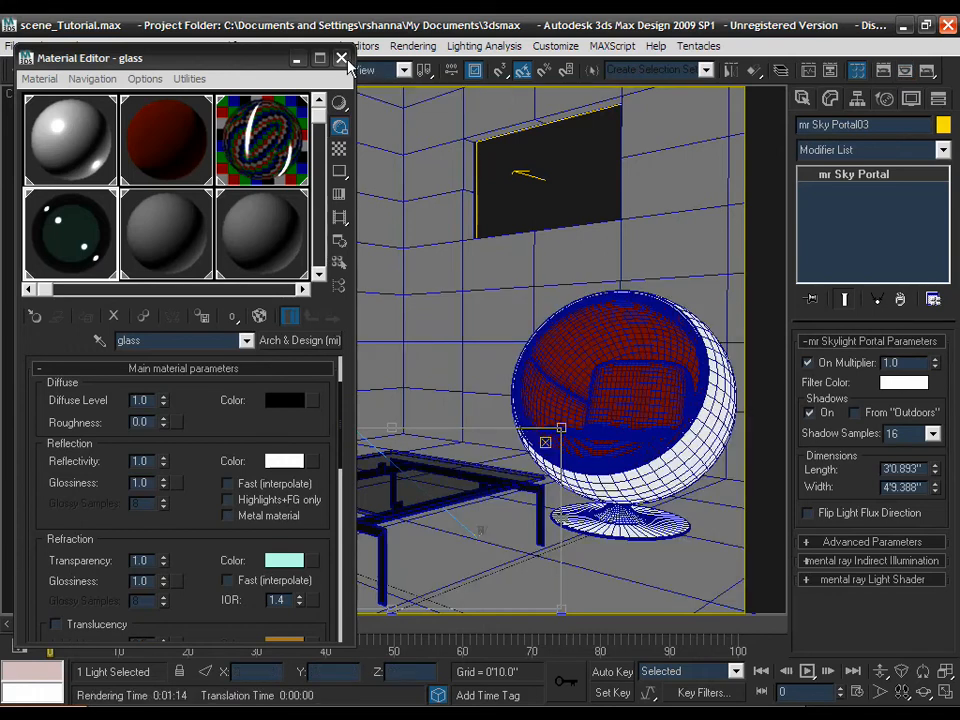
pyautogui.click(341, 58)
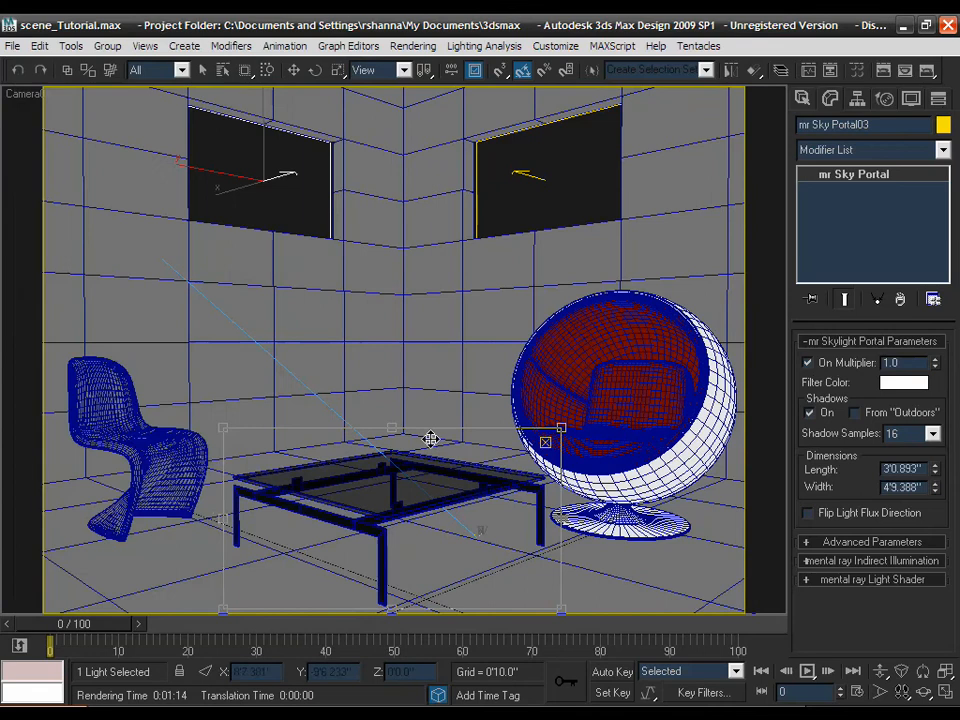
# - Move the render region left and shrink it around the curved plastic chair
pyautogui.moveTo(418, 489); pyautogui.dragTo(242, 411)
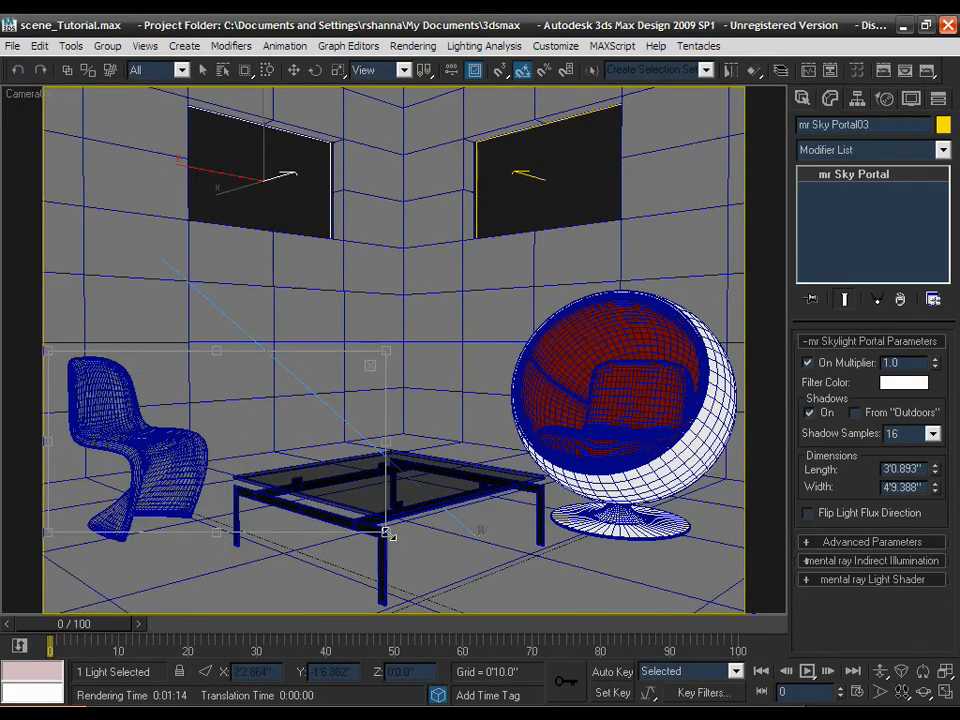
pyautogui.moveTo(390, 536); pyautogui.dragTo(128, 446)
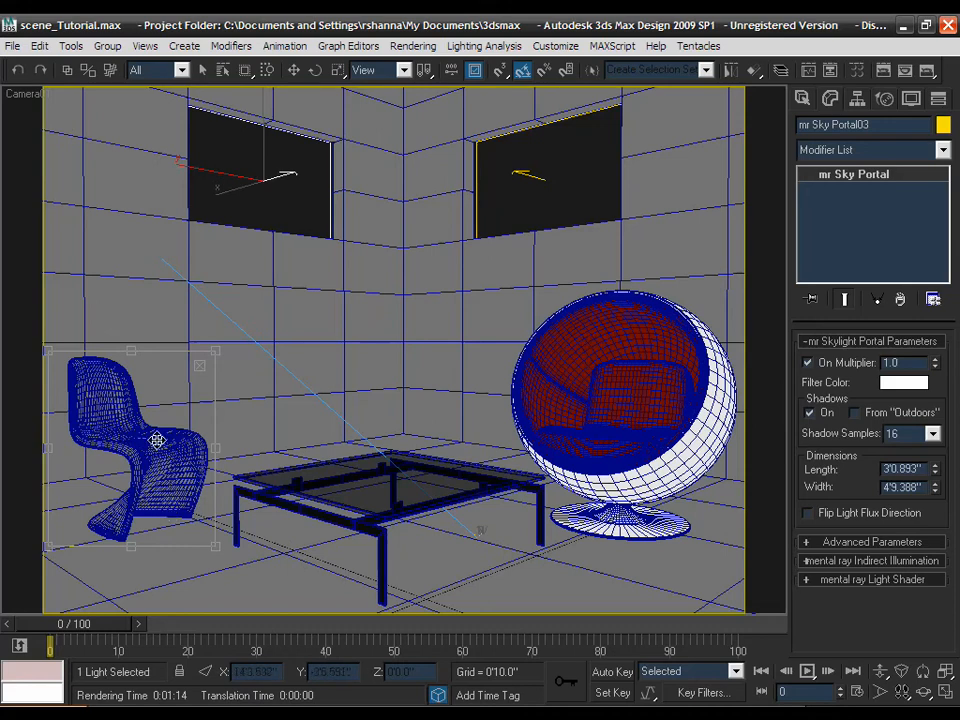
# - Select the plastic material and set transparency to about 0.58 and reflectivity to 1.0
pyautogui.click(857, 75)
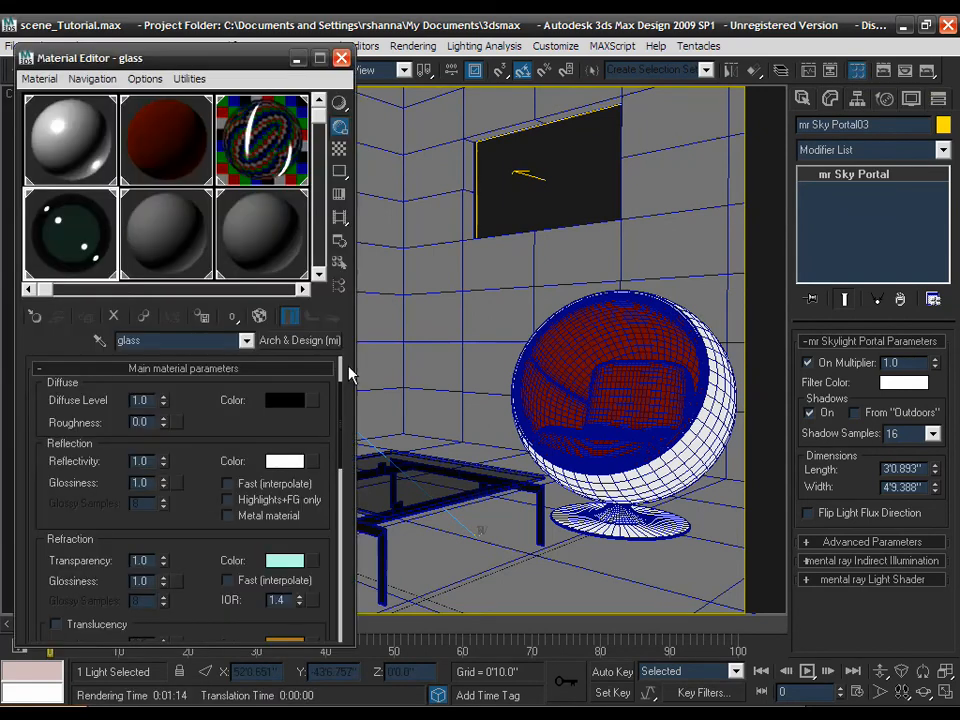
pyautogui.click(185, 248)
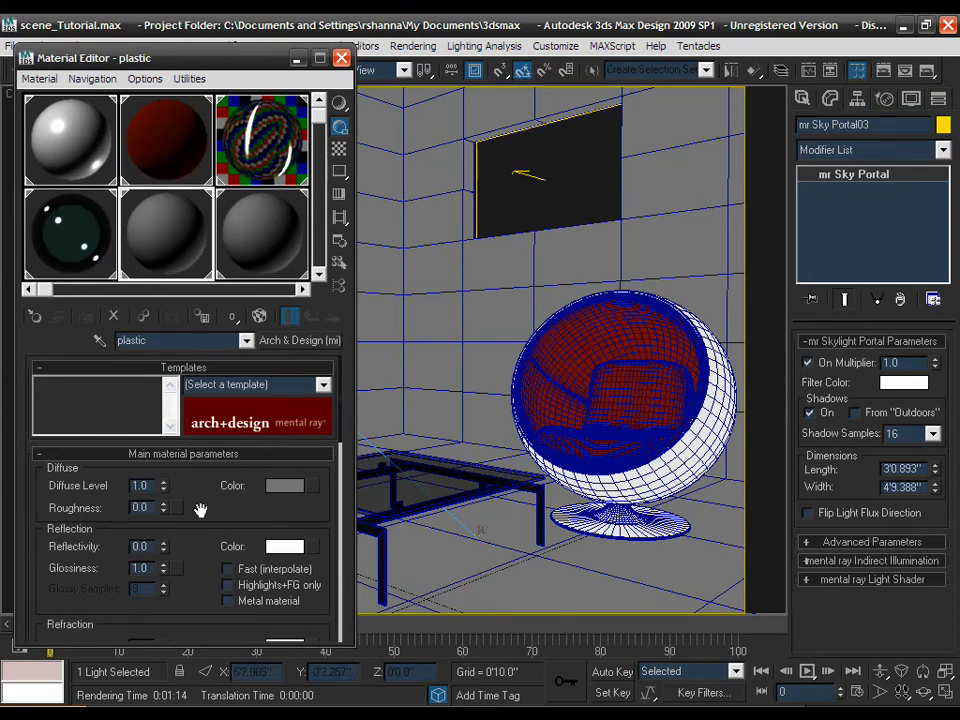
pyautogui.scroll(-3, 189, 484)
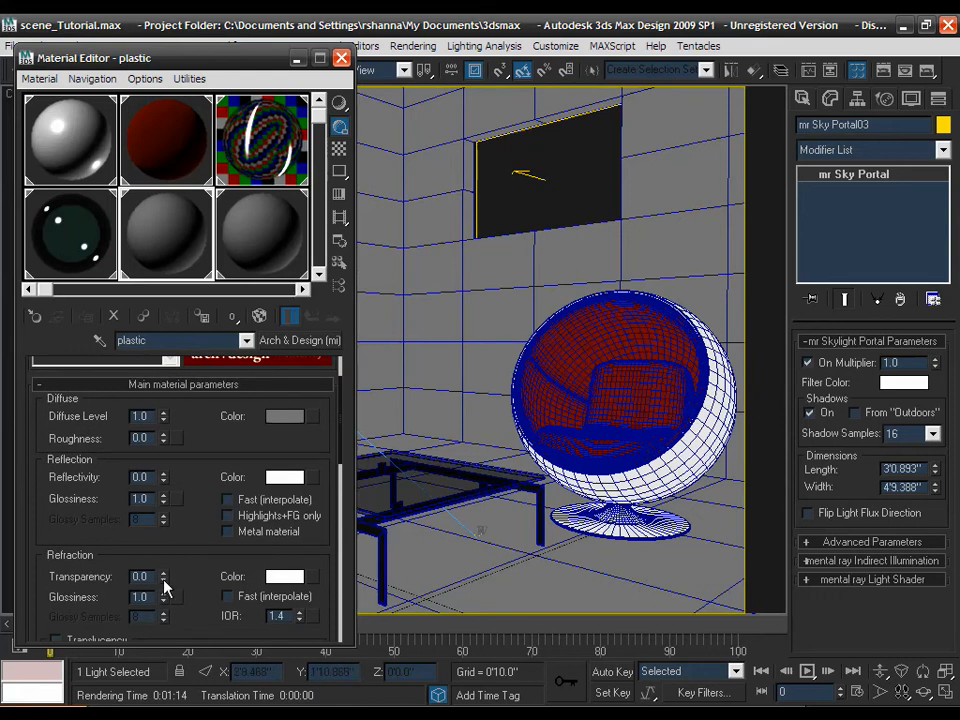
pyautogui.moveTo(163, 578); pyautogui.dragTo(163, 407)
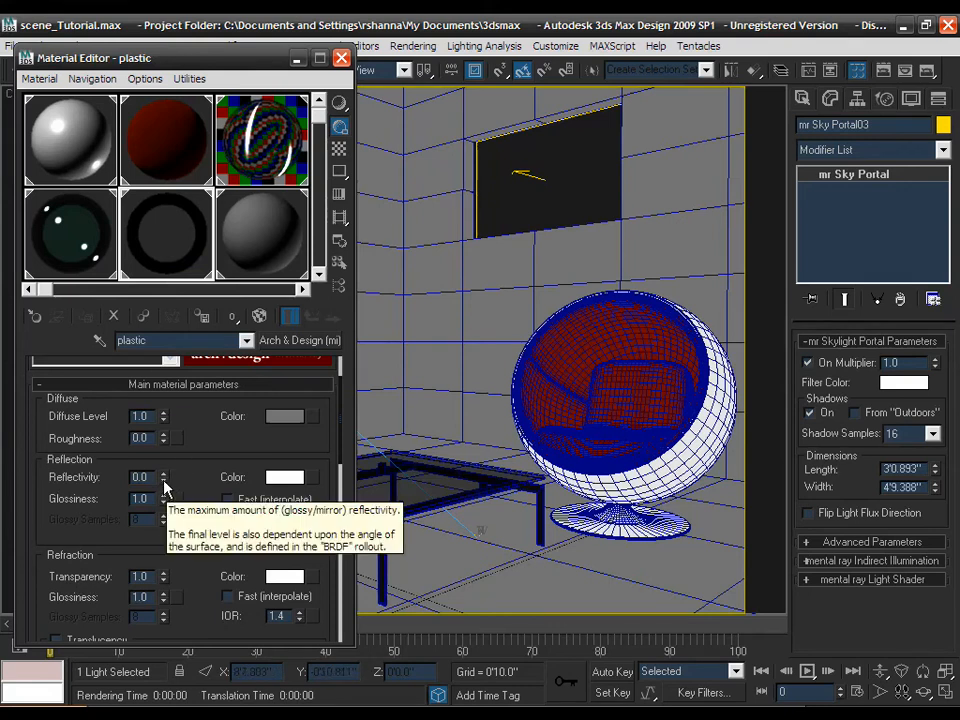
pyautogui.moveTo(163, 480); pyautogui.dragTo(125, 281)
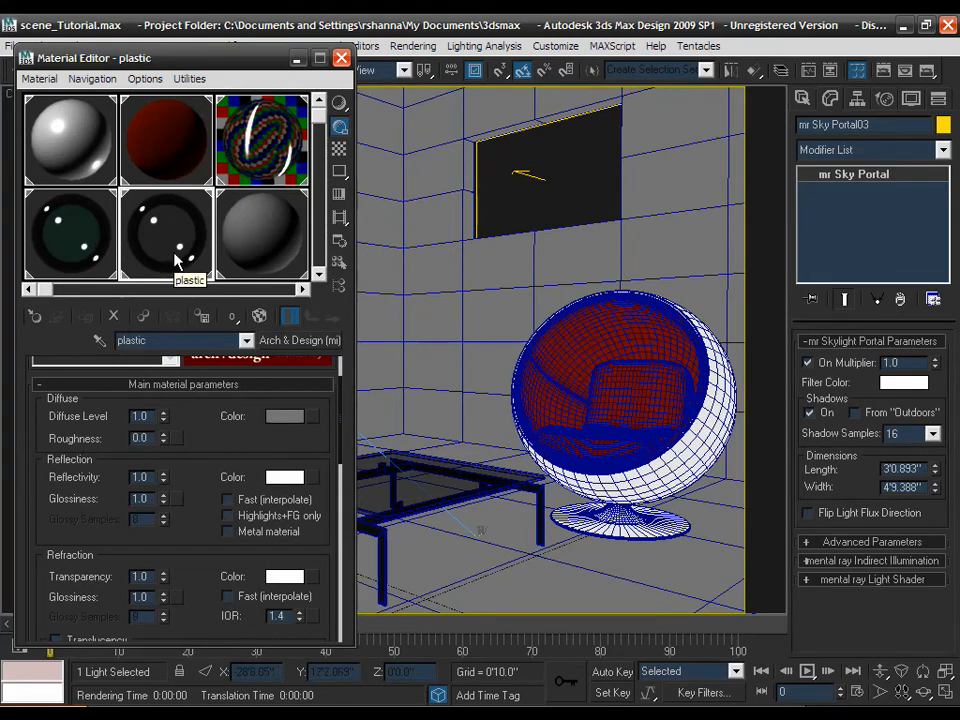
# - Set the plastic's diffuse colour to dark blue (0, 0, 0.511) and open Render Setup
pyautogui.click(272, 420)
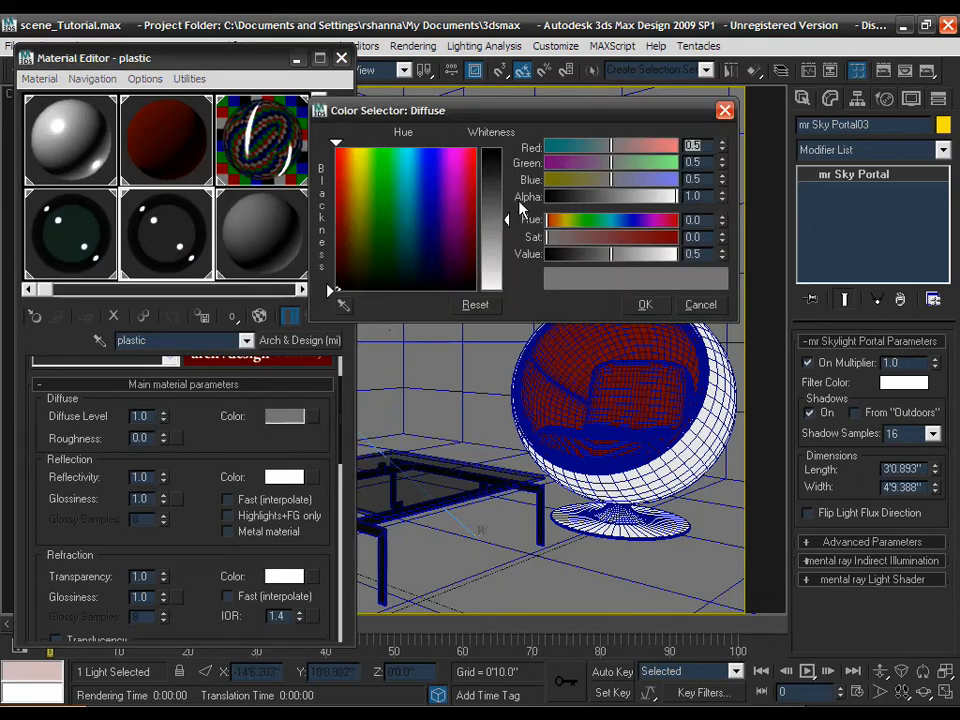
pyautogui.moveTo(505, 220); pyautogui.dragTo(501, 162)
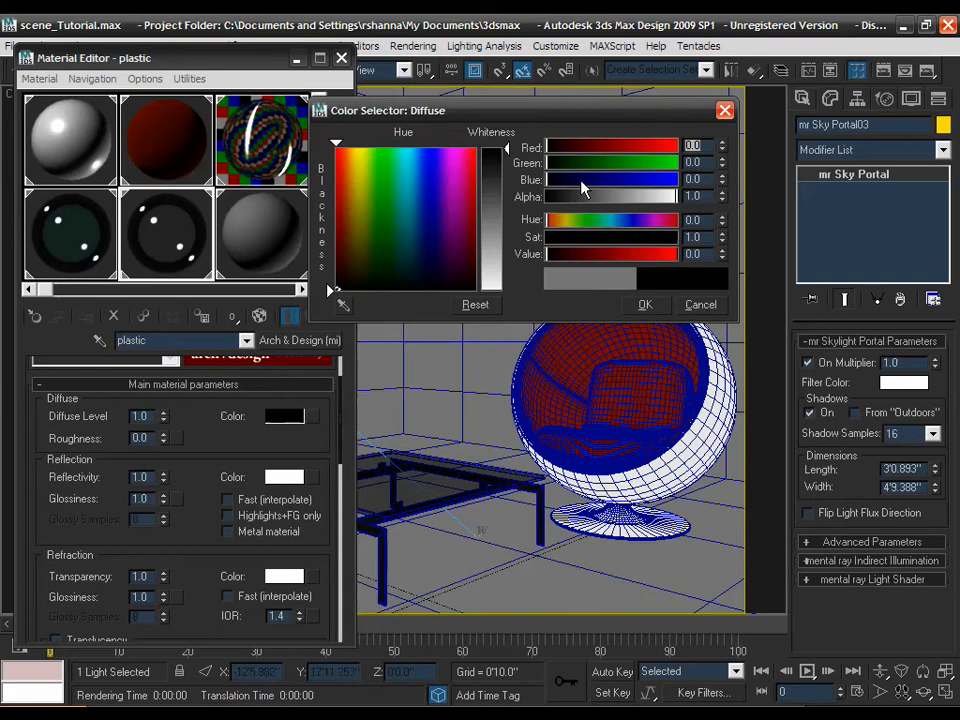
pyautogui.moveTo(590, 188); pyautogui.dragTo(613, 188)
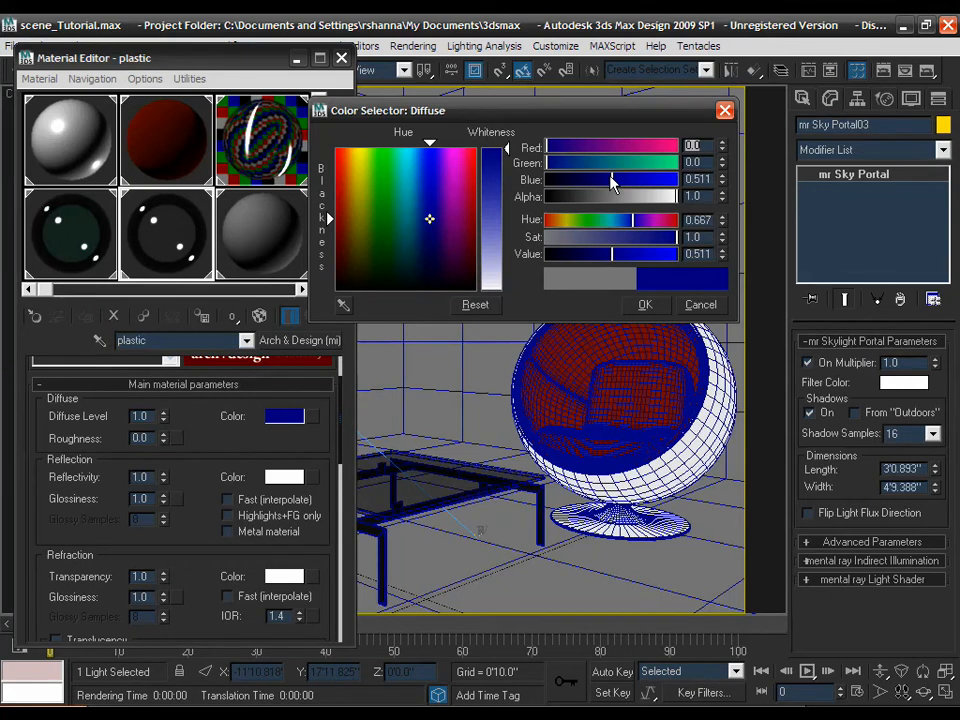
pyautogui.click(645, 304)
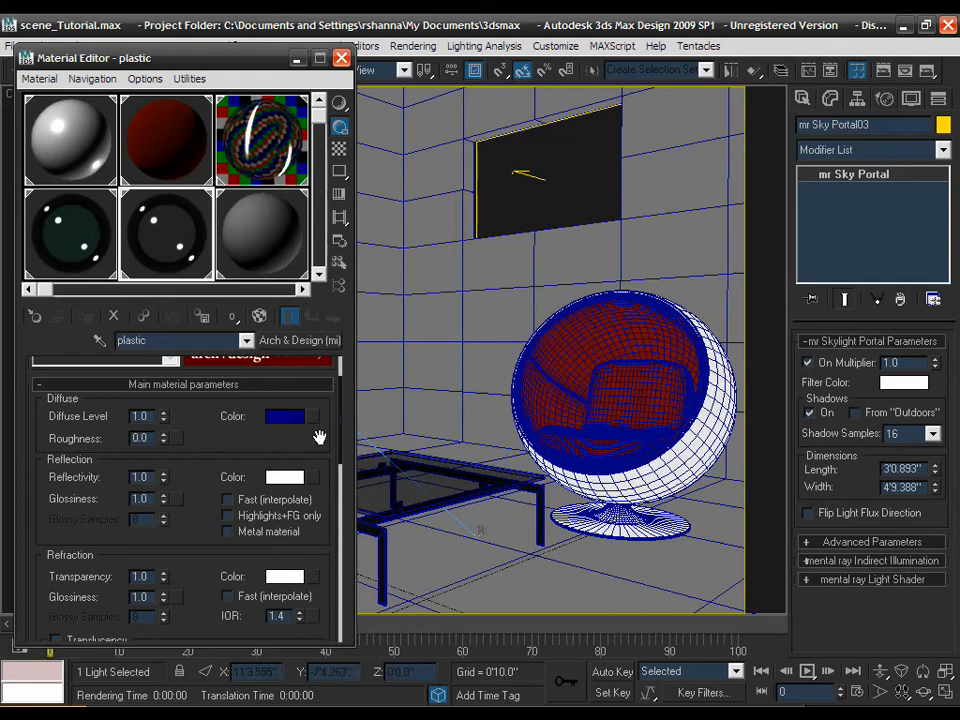
pyautogui.click(884, 70)
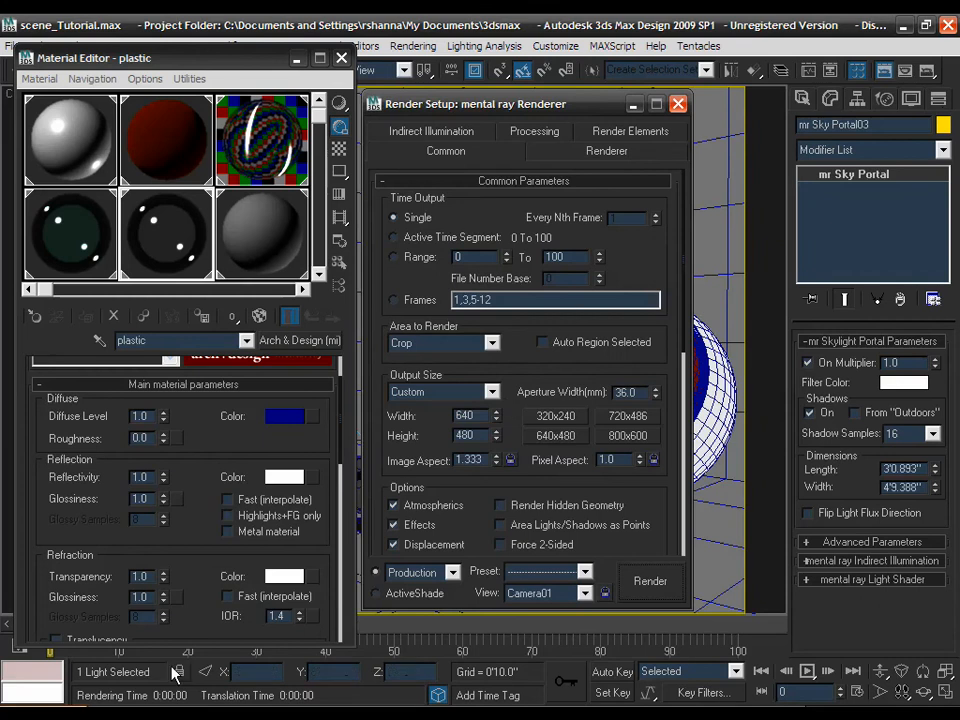
# - Render the cropped Camera01 view to check the clear blue plastic chair
pyautogui.click(918, 70)
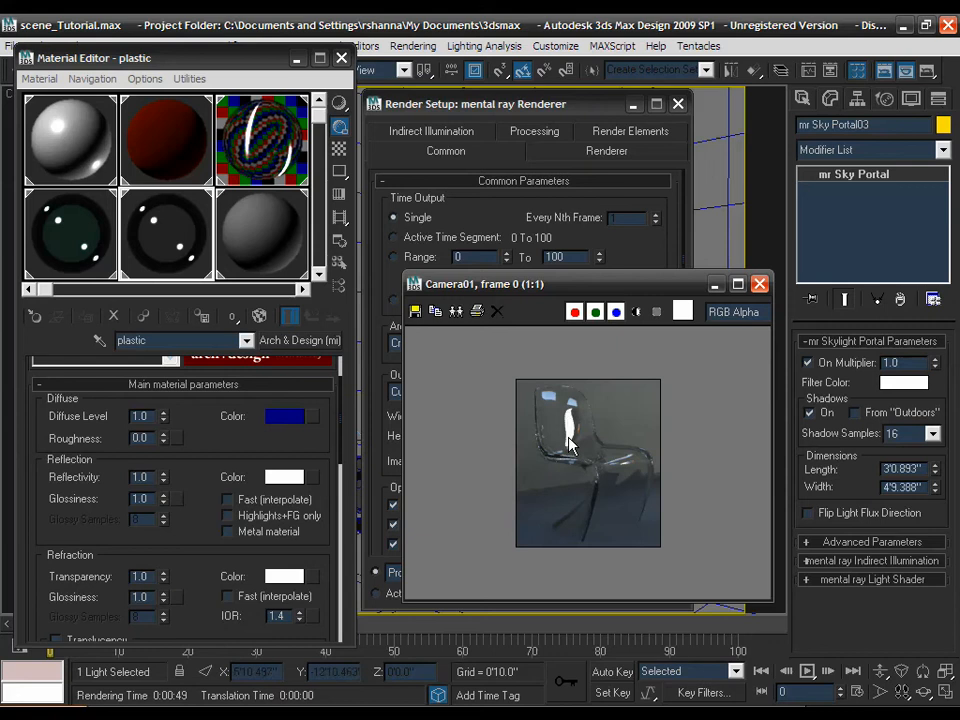
# - Set the plastic's reflection colour to 0.25, 0.25, 0.659 and re-render the camera view
pyautogui.click(285, 478)
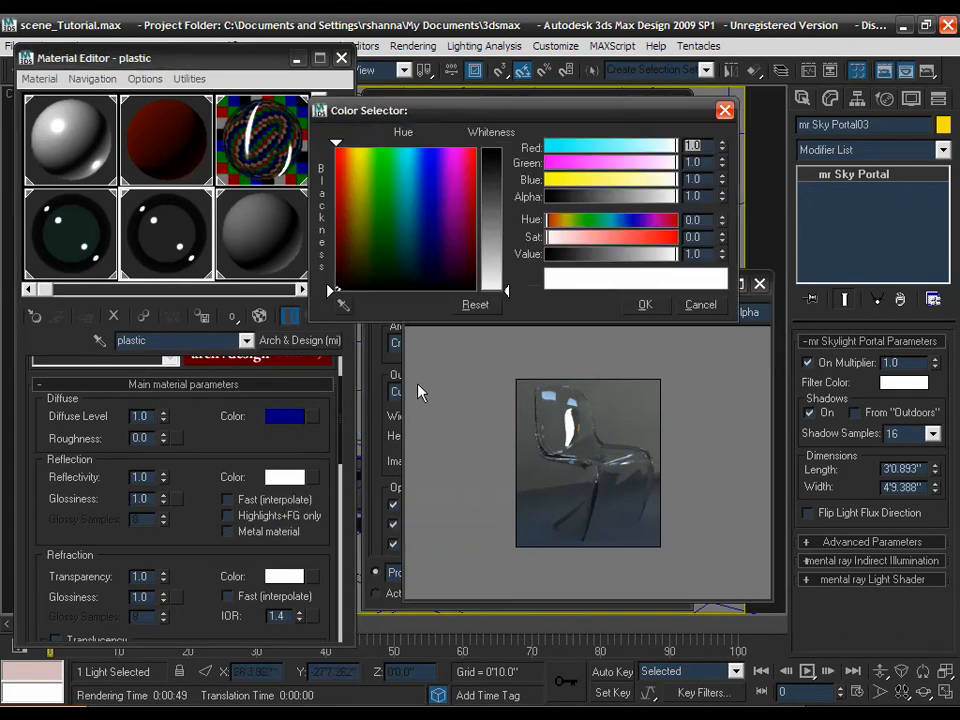
pyautogui.moveTo(629, 225); pyautogui.dragTo(622, 224)
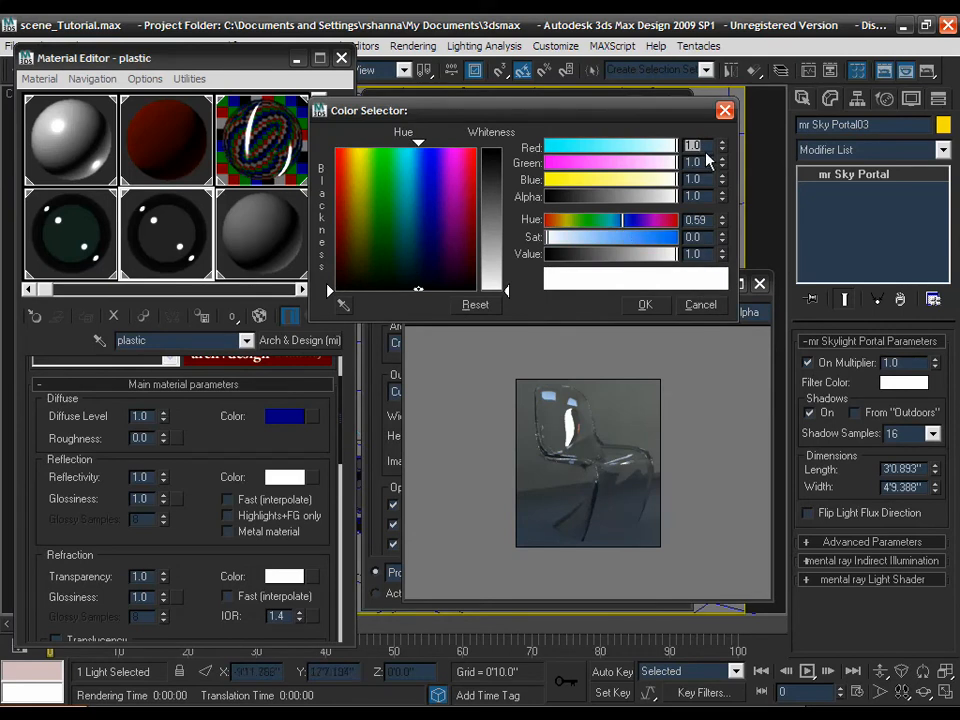
pyautogui.write('1')
pyautogui.press('Tab')
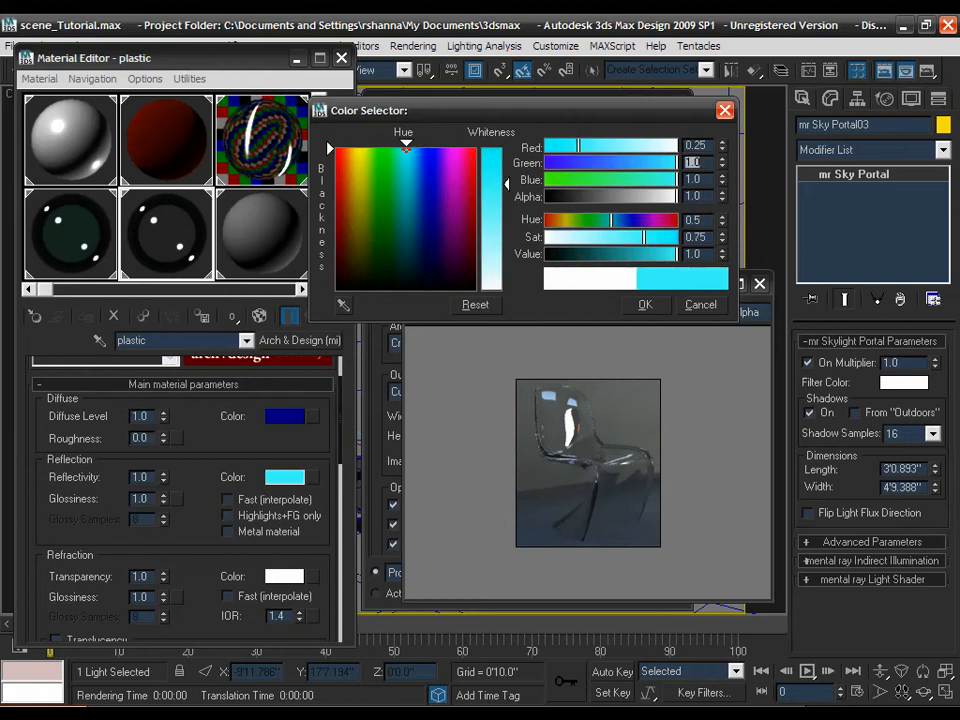
pyautogui.write('.25')
pyautogui.press('Tab')
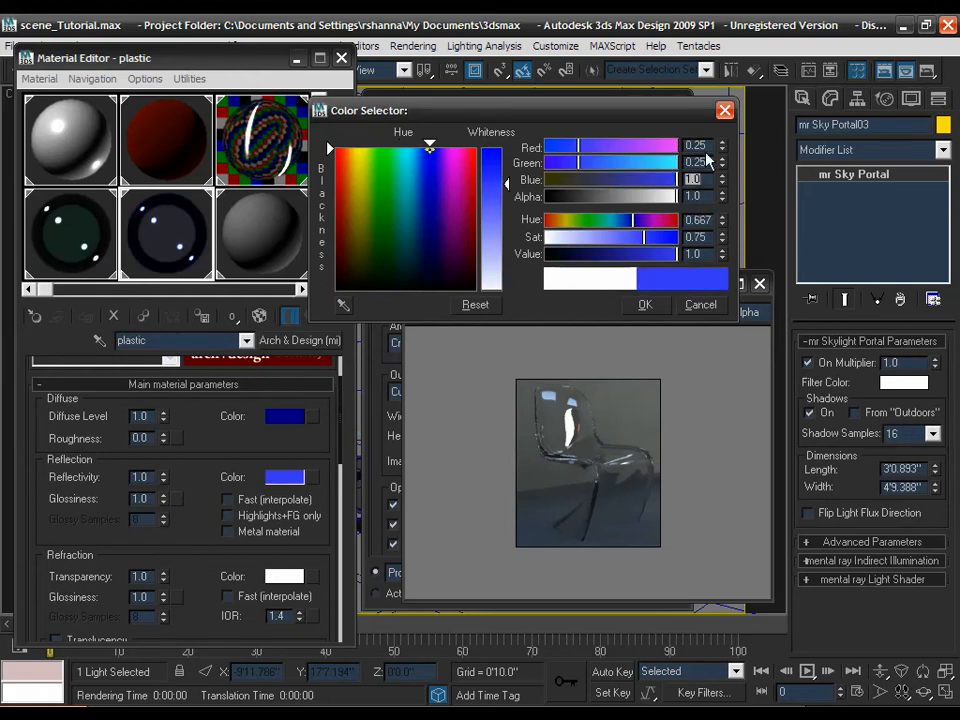
pyautogui.write('.659')
pyautogui.press('Tab')
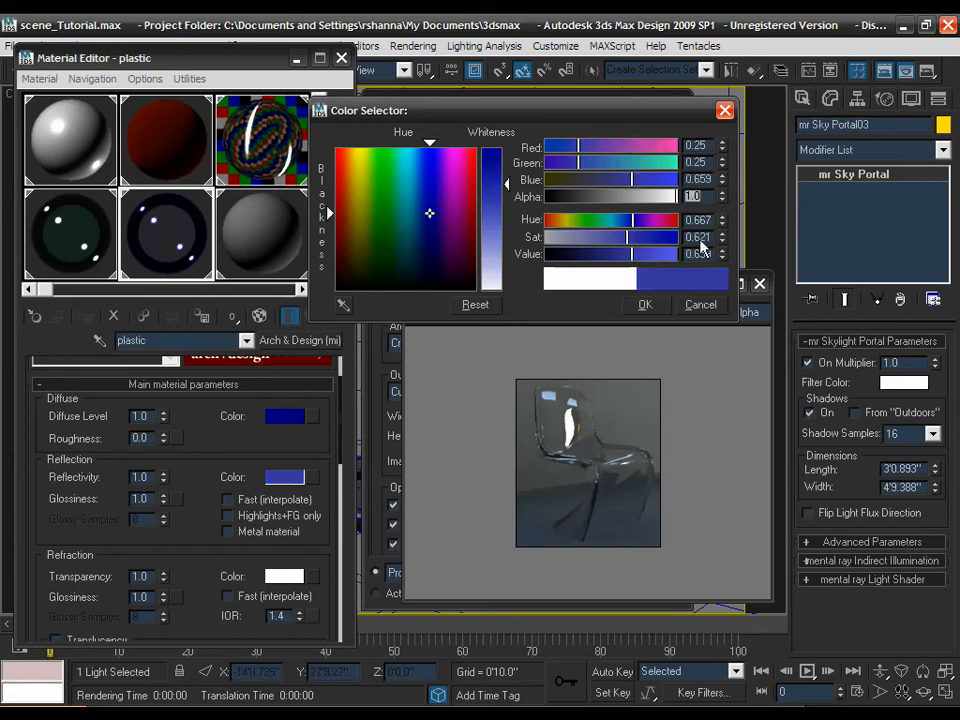
pyautogui.click(648, 306)
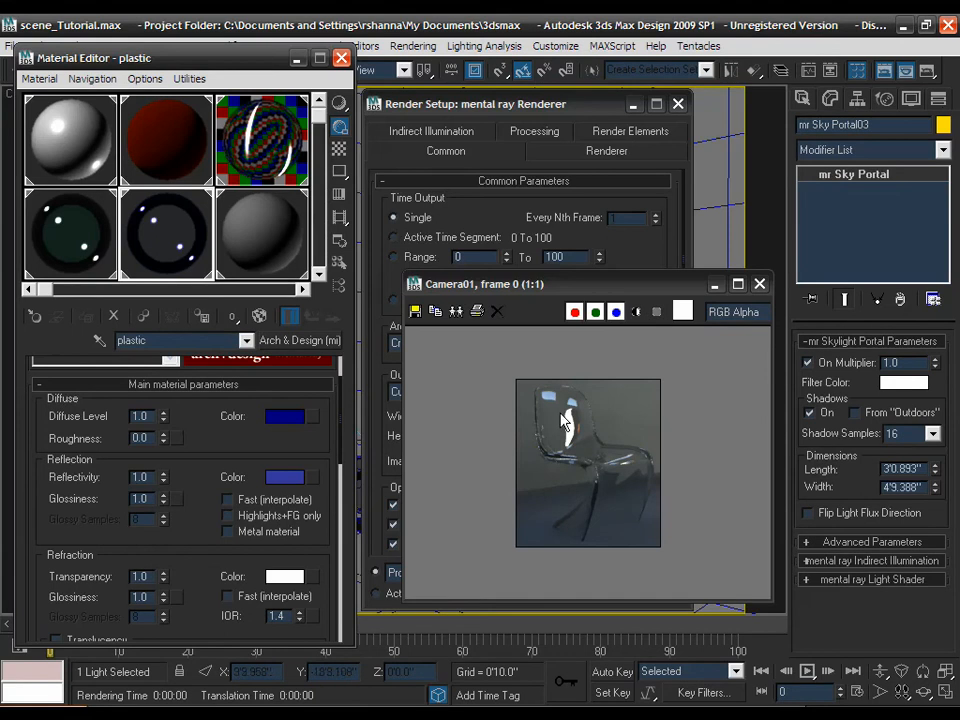
pyautogui.click(926, 72)
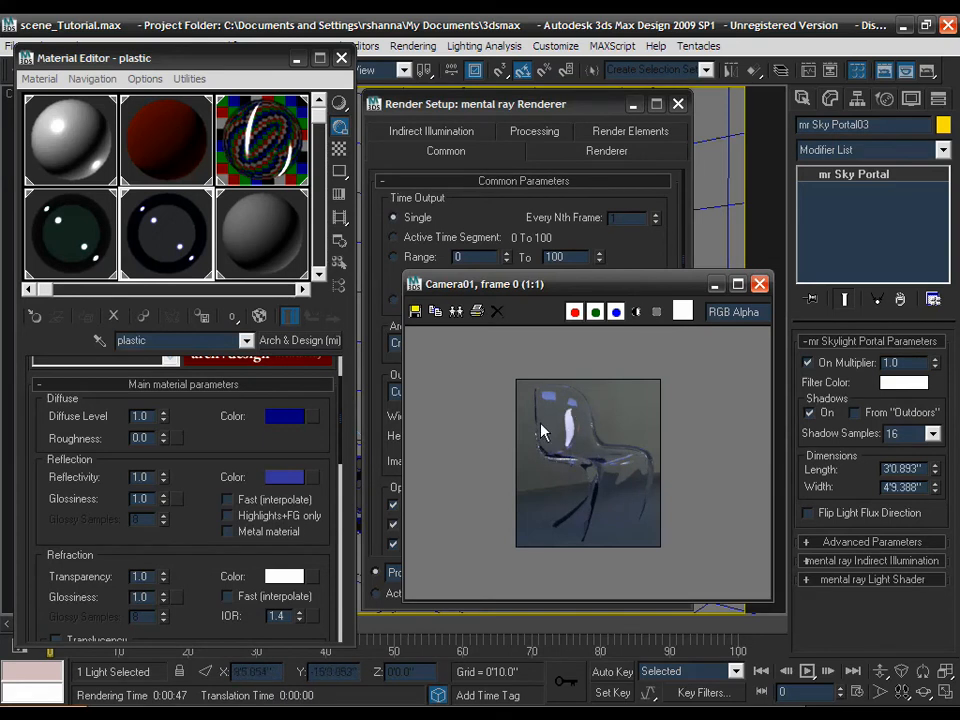
# - Change the plastic's refraction colour to R 0.7, G 0.7, B 1.0
pyautogui.click(279, 580)
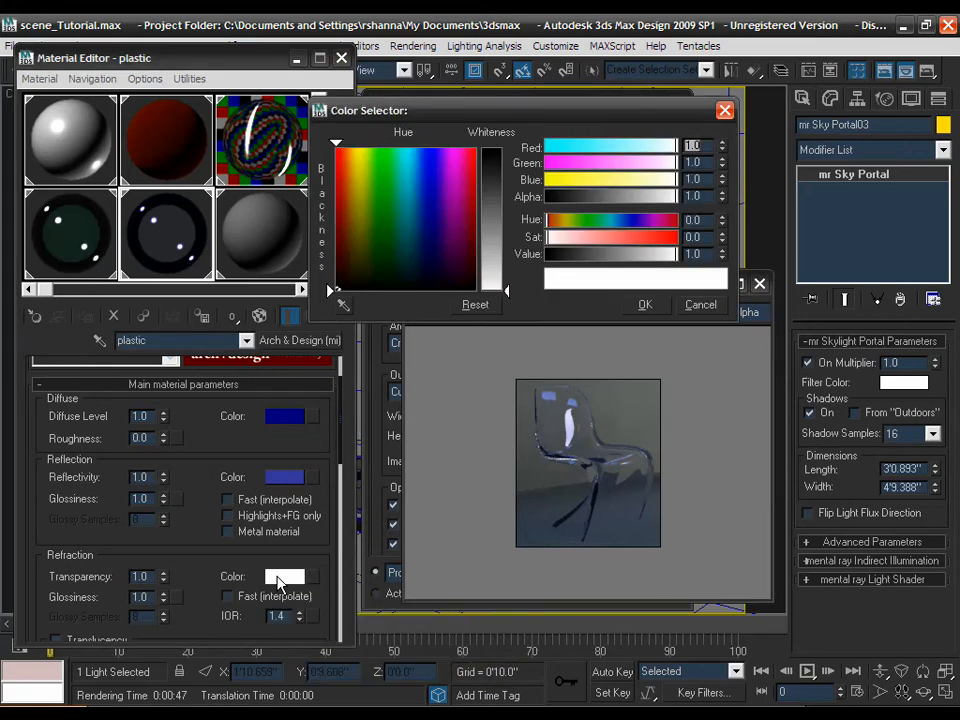
pyautogui.click(621, 221)
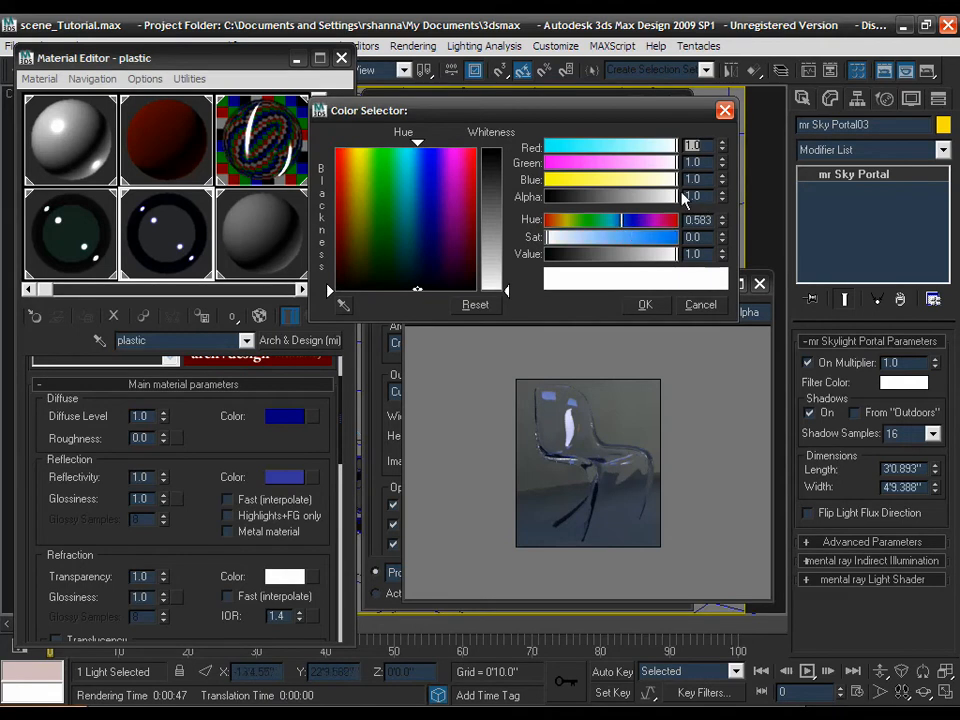
pyautogui.write('.7')
pyautogui.press('Tab')
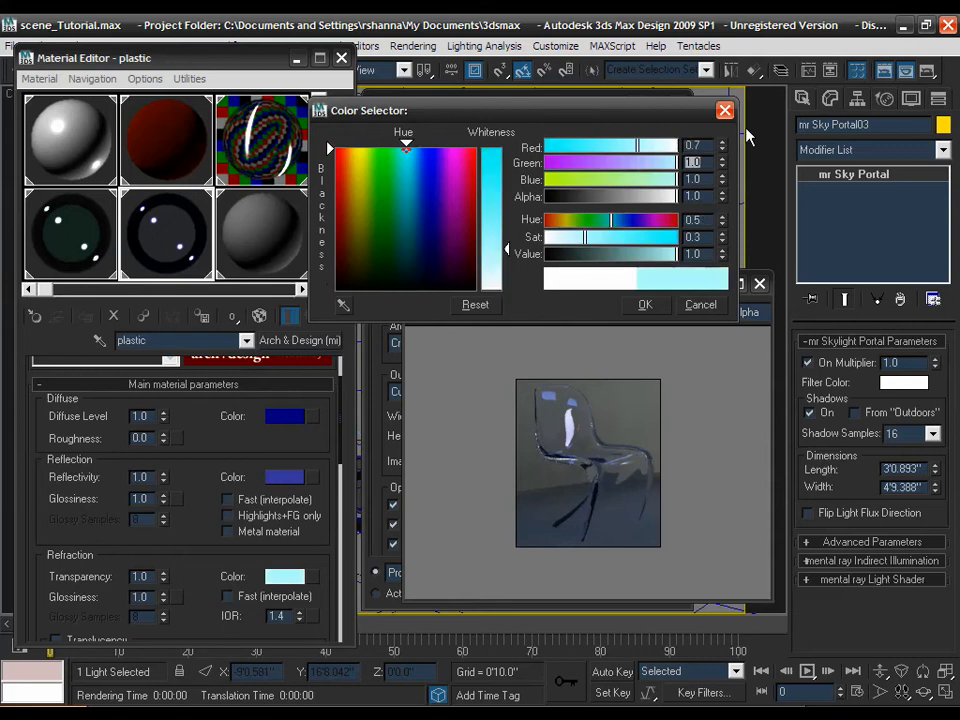
pyautogui.write('.7')
pyautogui.press('Tab')
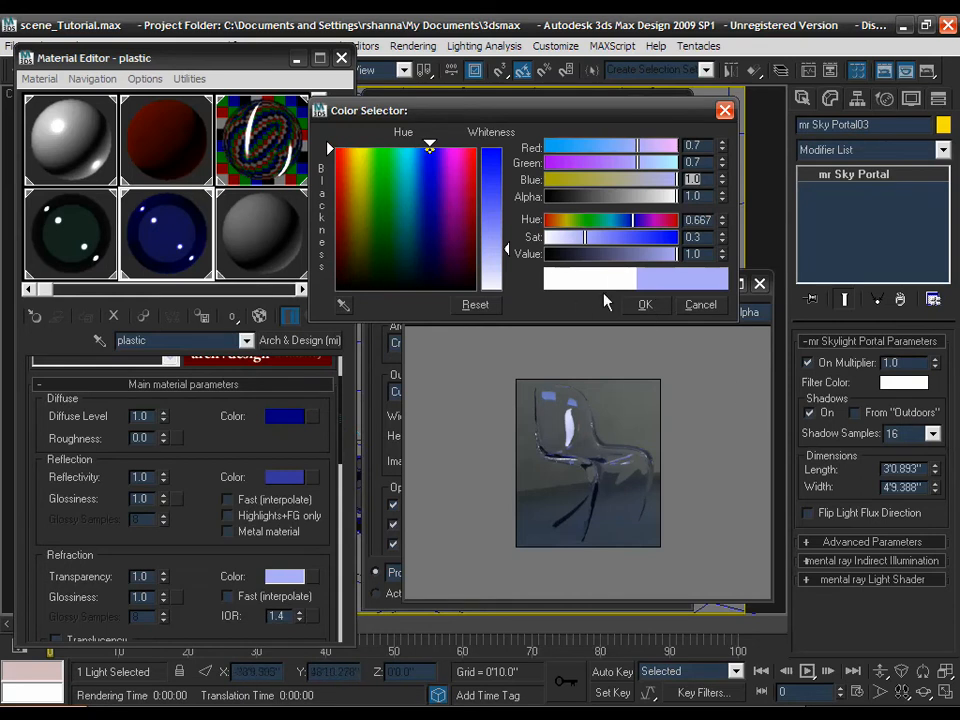
pyautogui.click(644, 305)
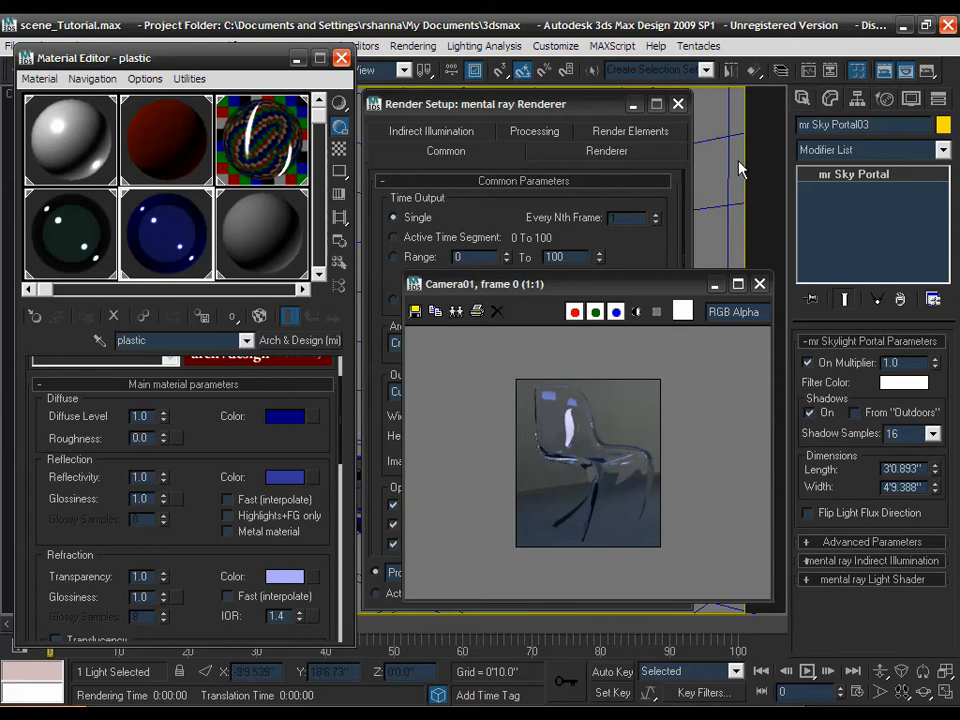
# - Render the blue chair, close the frame, and switch Area to Render from Crop to View
pyautogui.click(930, 70)
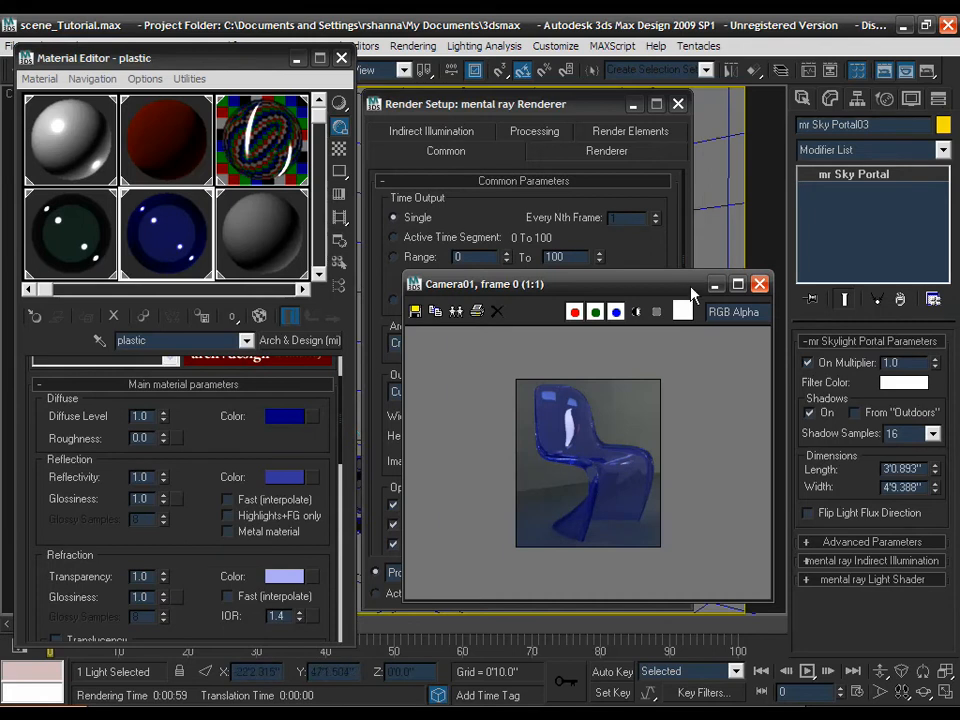
pyautogui.click(760, 285)
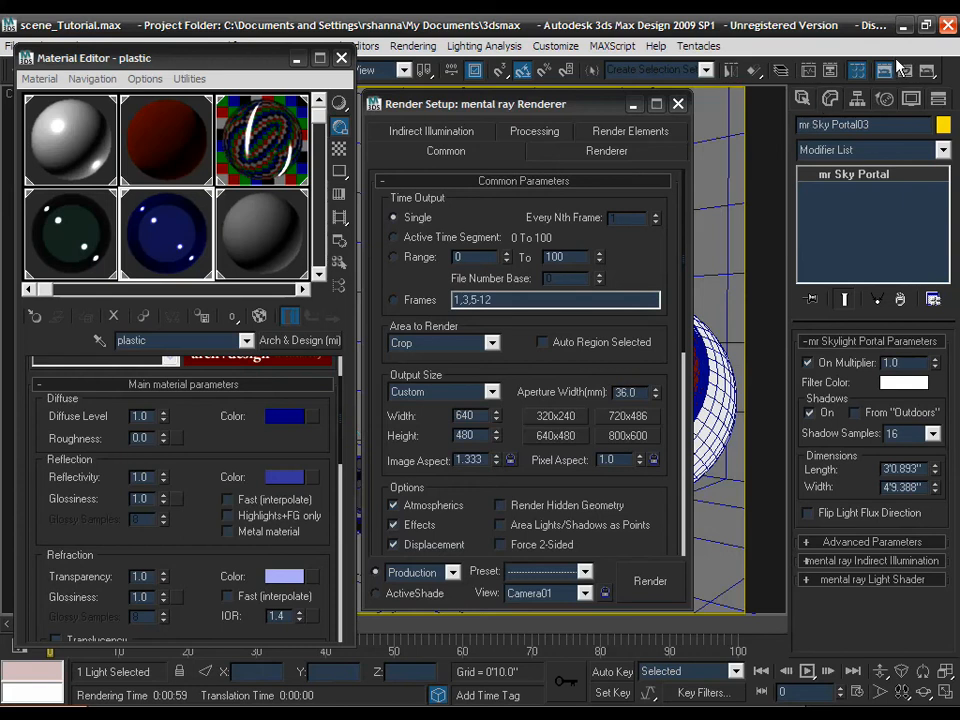
pyautogui.click(463, 345)
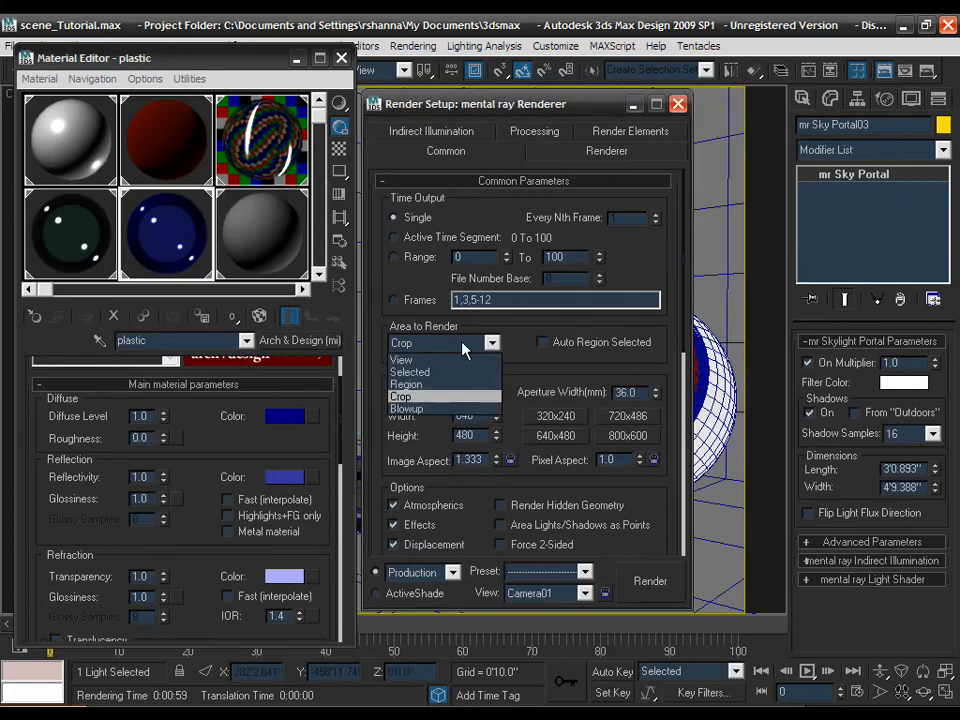
pyautogui.click(419, 358)
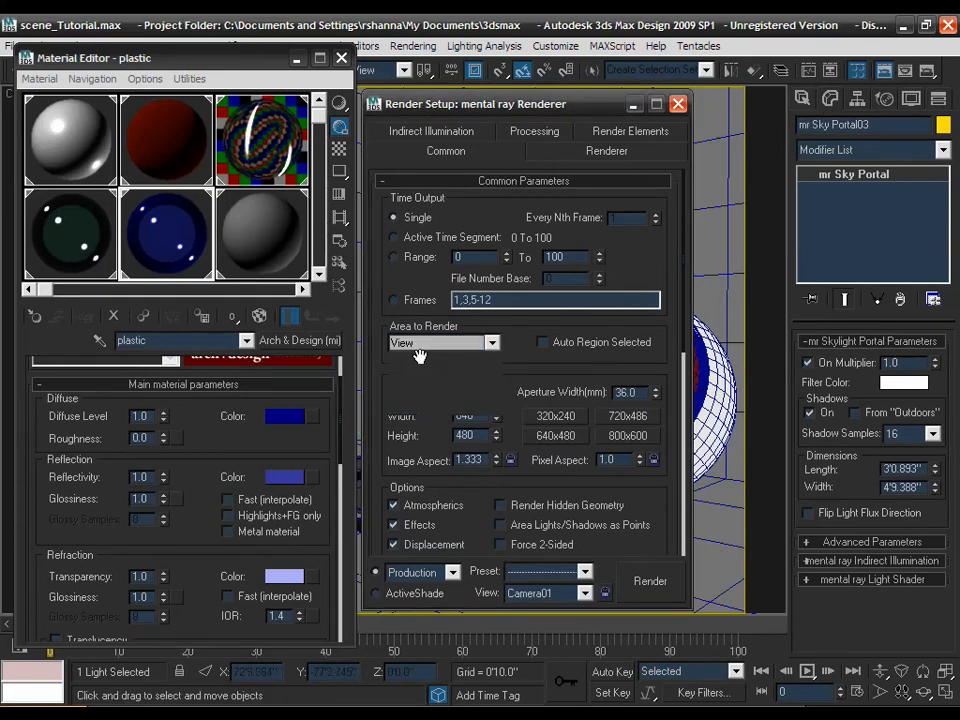
pyautogui.click(678, 104)
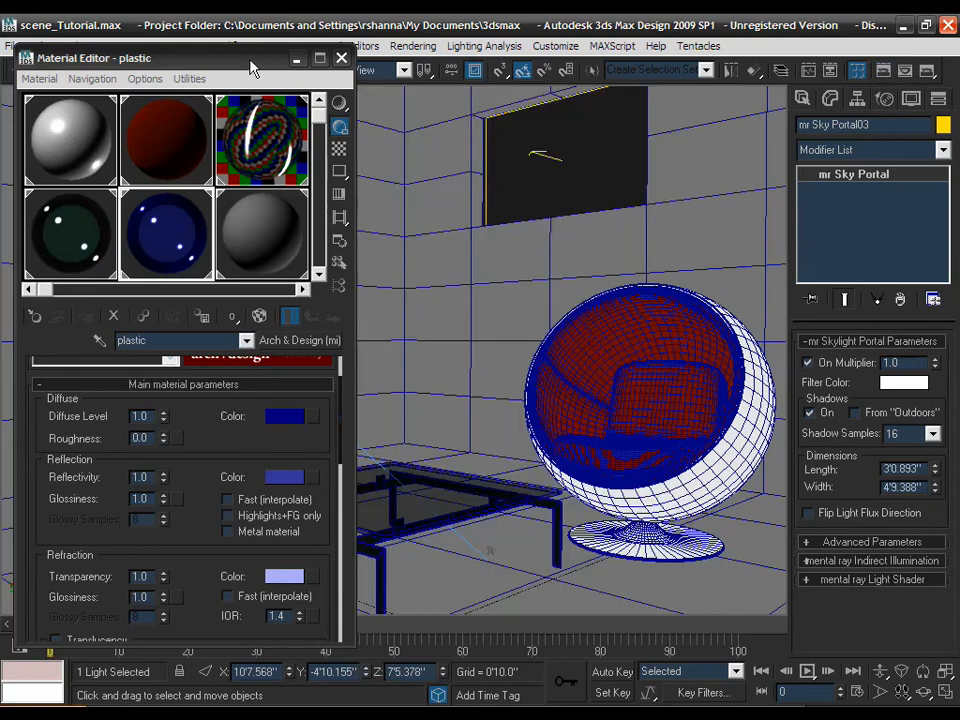
pyautogui.click(250, 222)
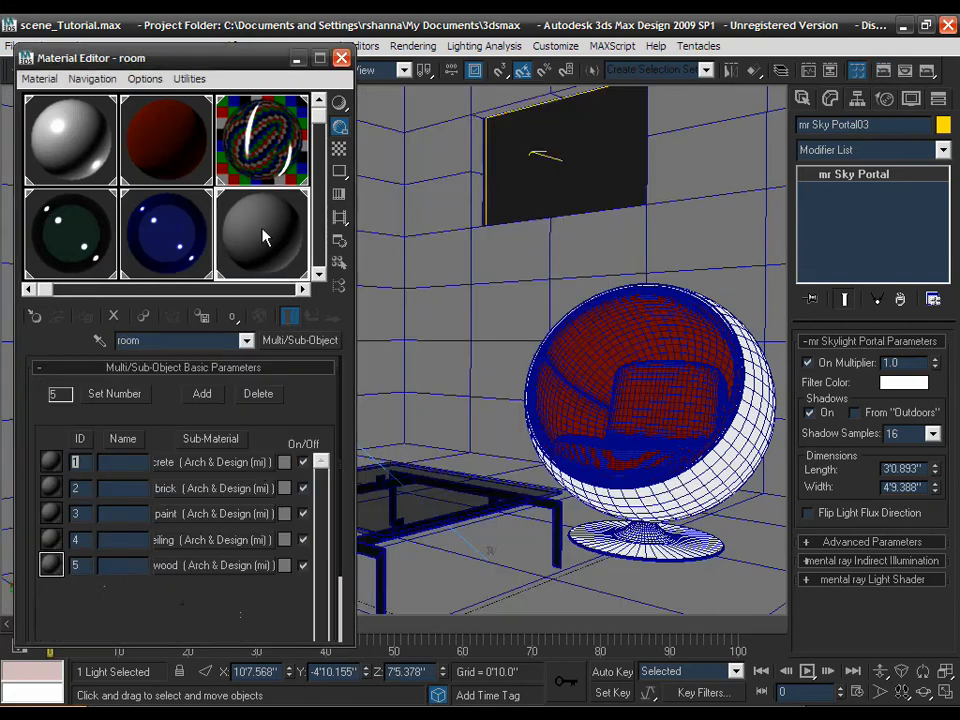
pyautogui.click(248, 464)
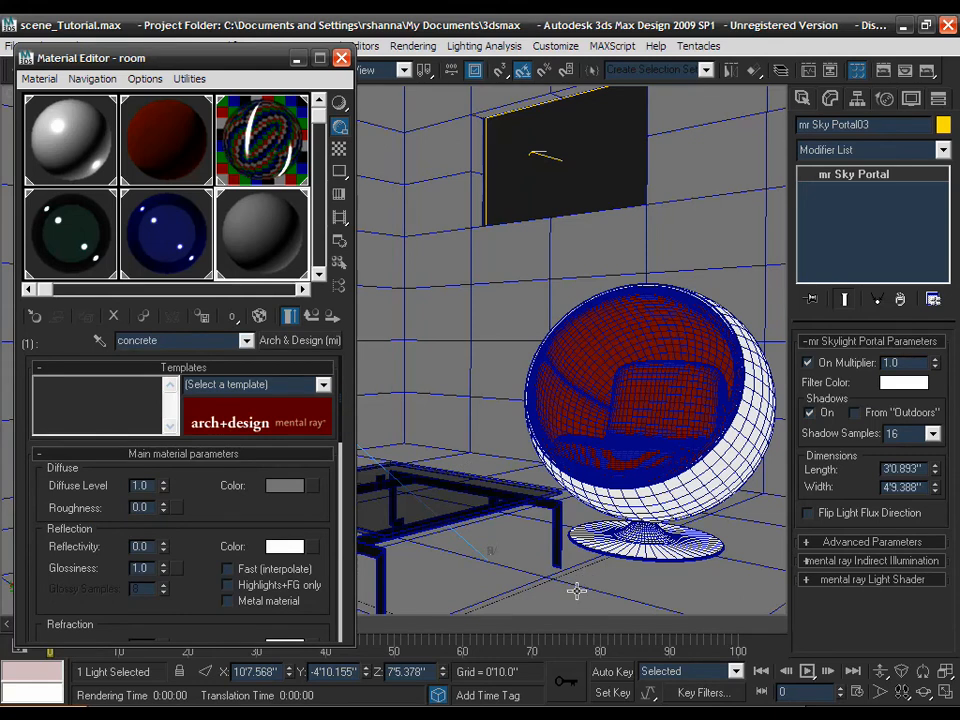
pyautogui.click(435, 265)
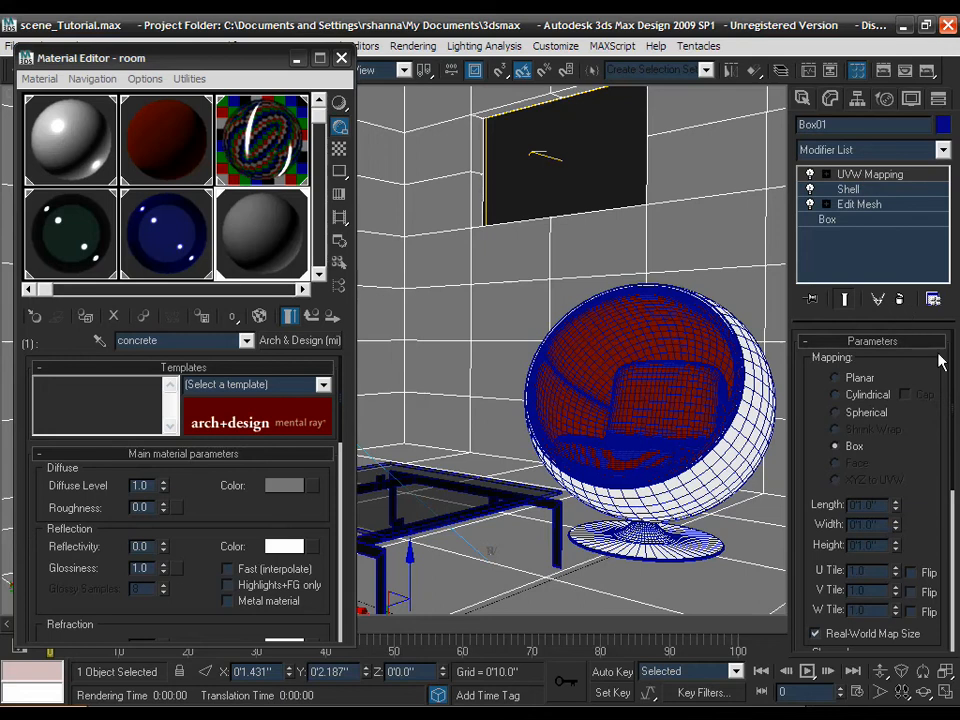
pyautogui.moveTo(932, 368); pyautogui.dragTo(930, 360)
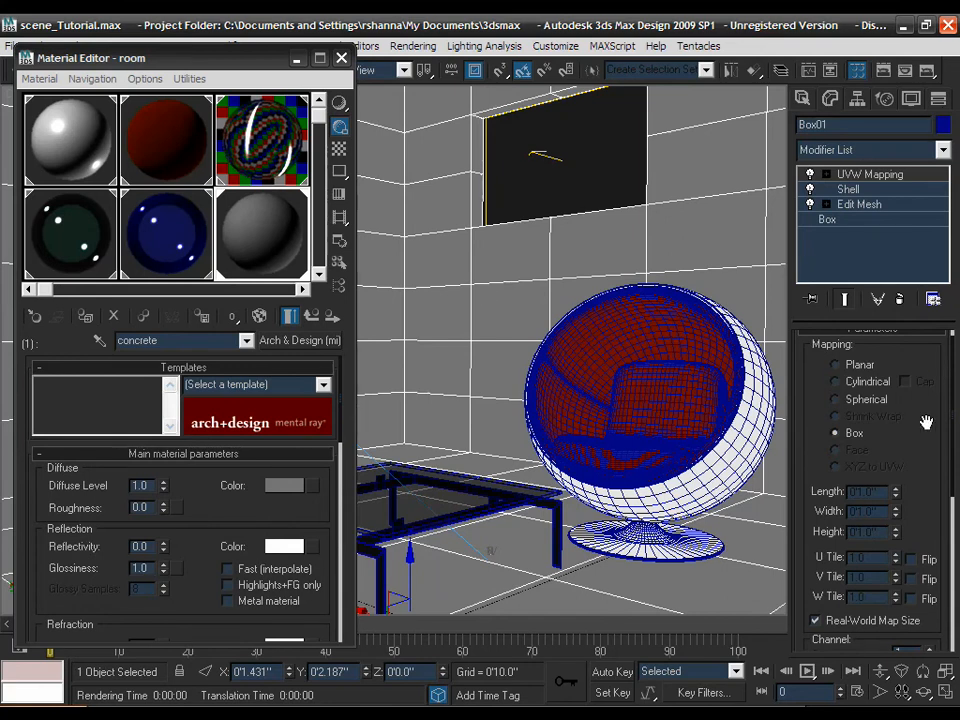
pyautogui.scroll(-2, 926, 402)
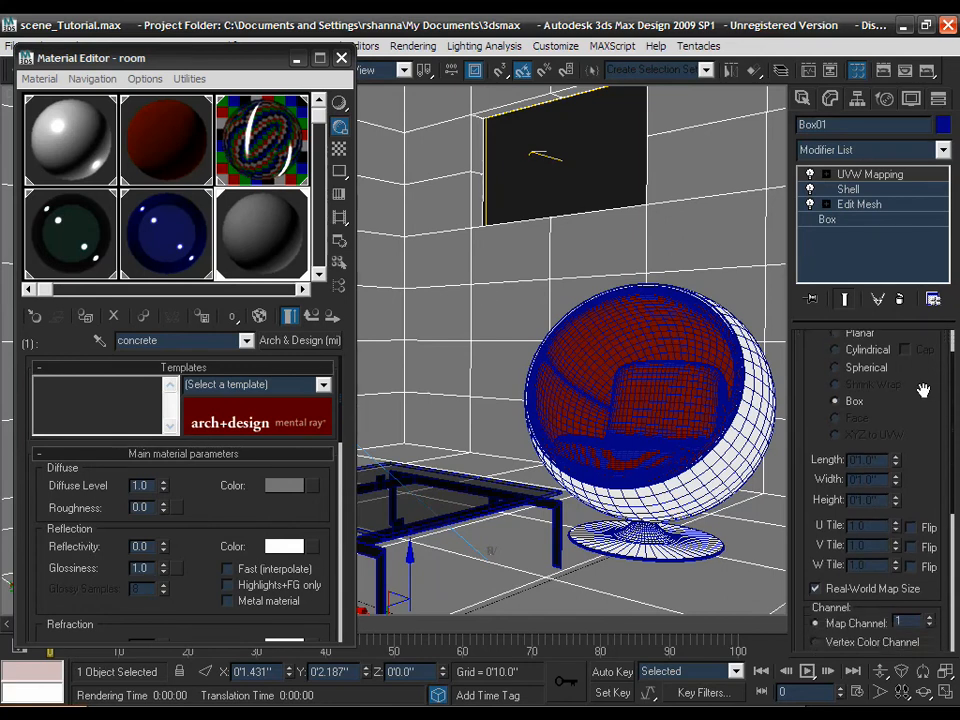
pyautogui.scroll(-2, 940, 395)
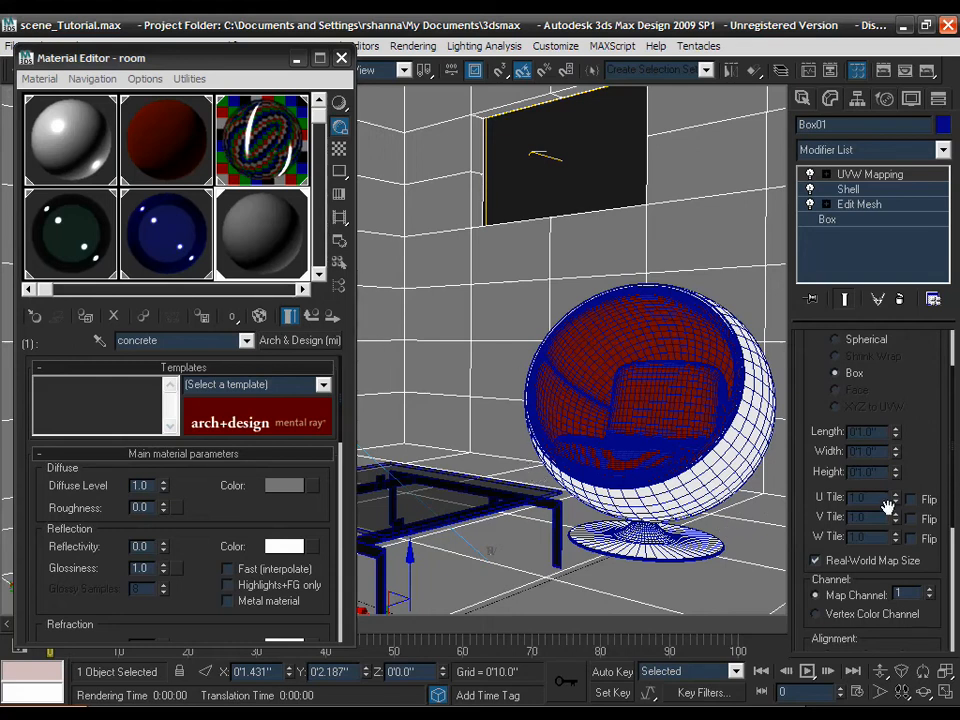
# - Load smoothConc.JPG from Desktop > texturing as a Bitmap in the concrete's Diffuse slot
pyautogui.click(311, 487)
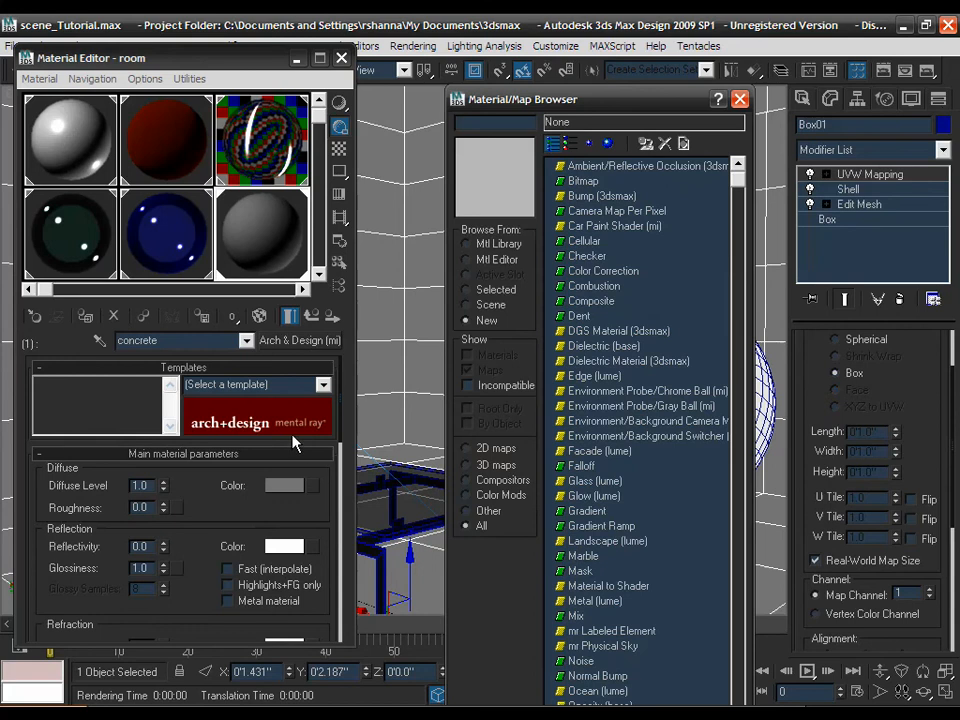
pyautogui.doubleClick(578, 182)
pyautogui.click(239, 129)
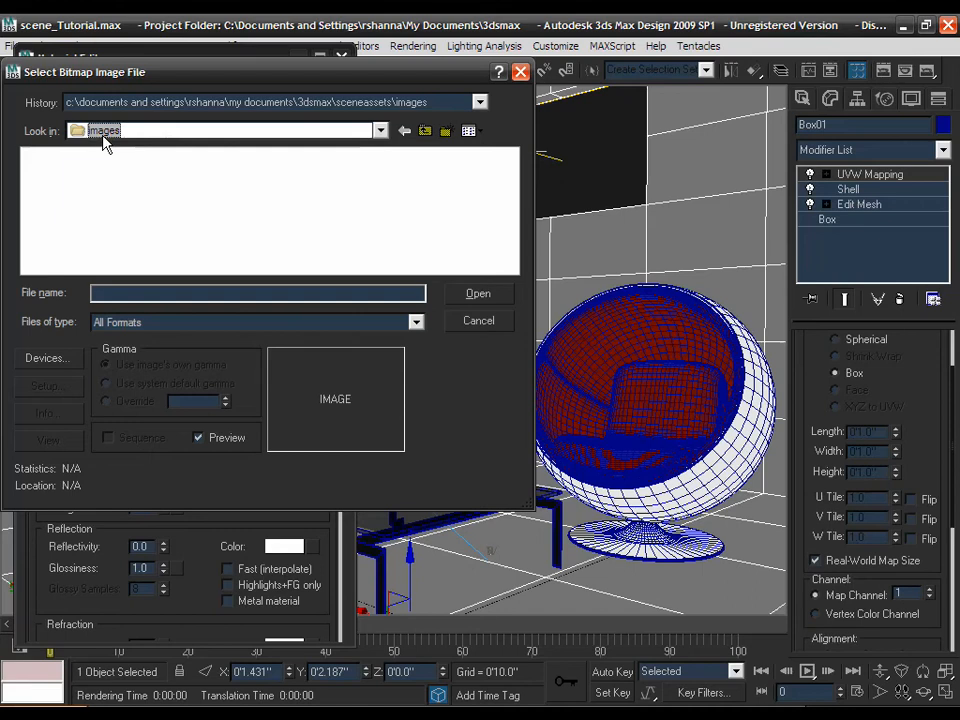
pyautogui.click(108, 140)
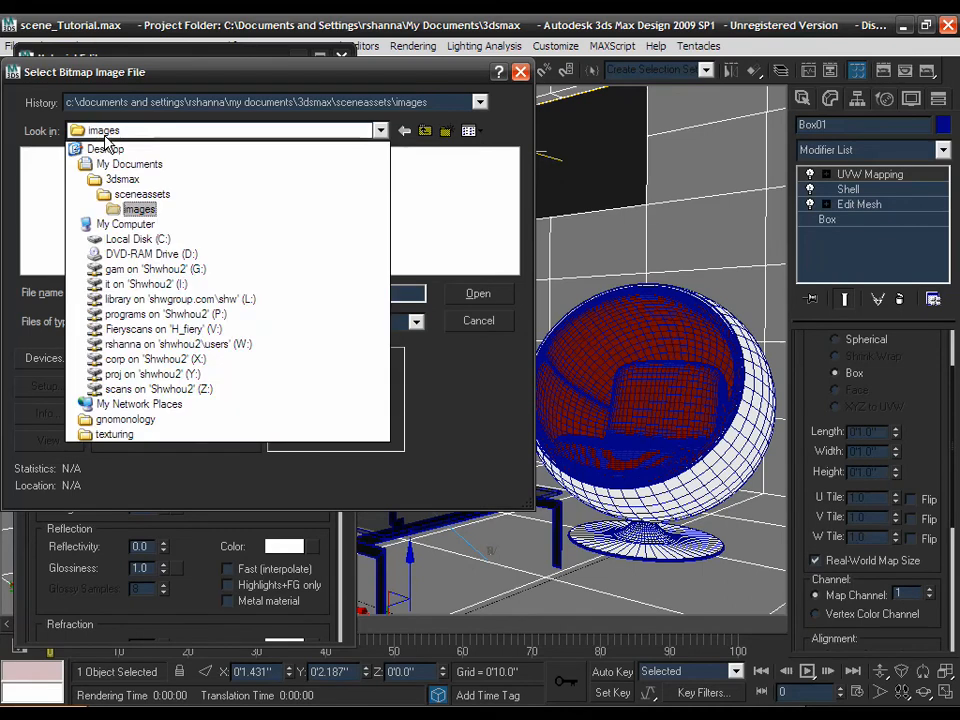
pyautogui.click(105, 147)
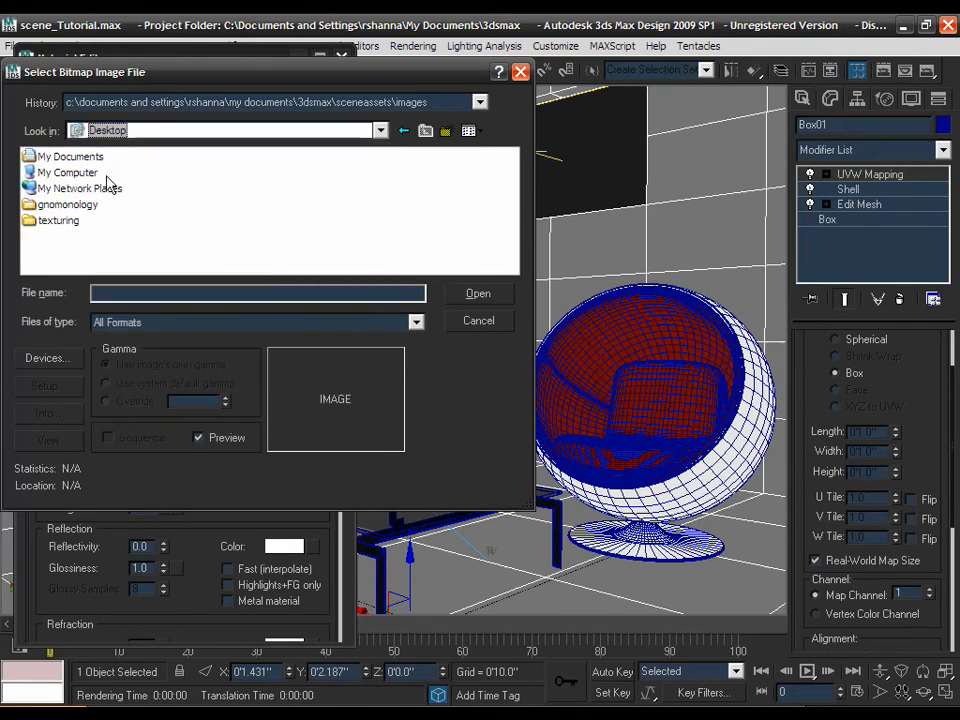
pyautogui.doubleClick(70, 220)
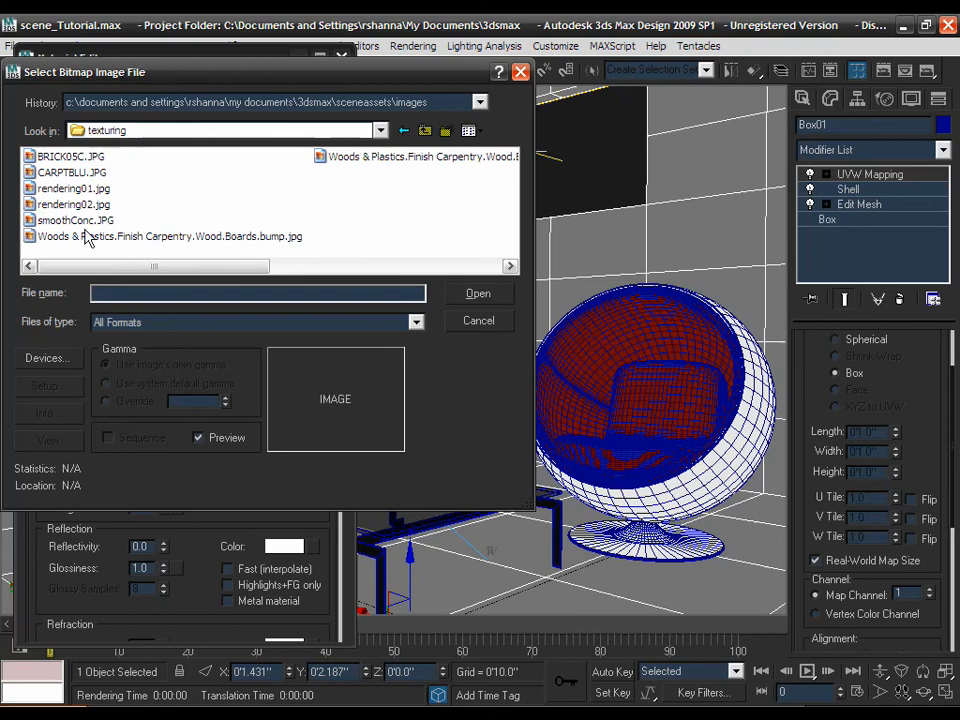
pyautogui.click(80, 221)
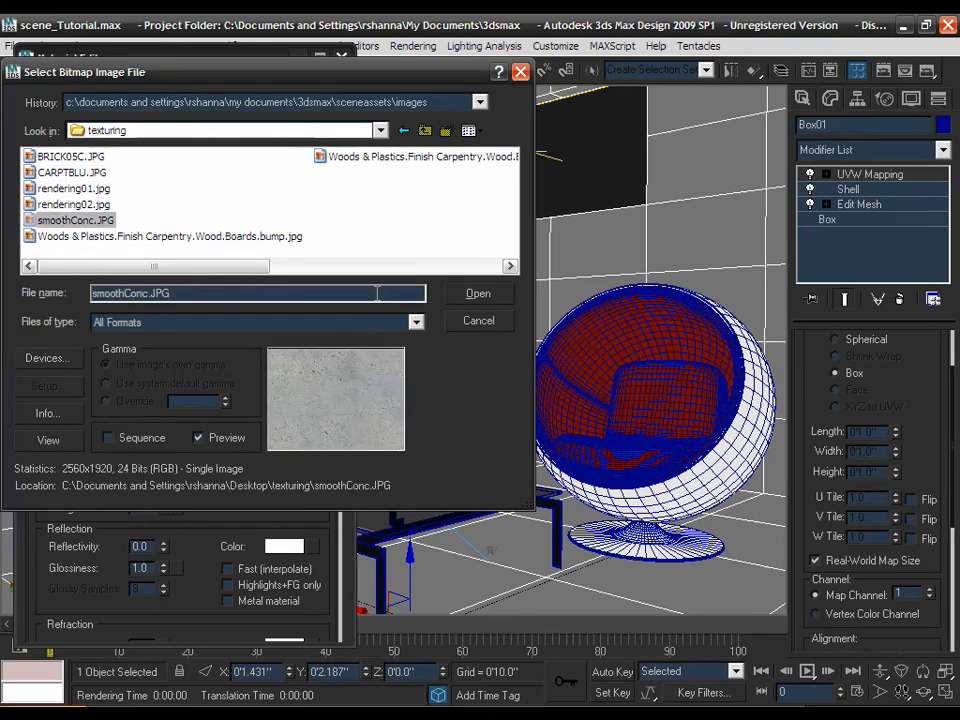
pyautogui.click(472, 294)
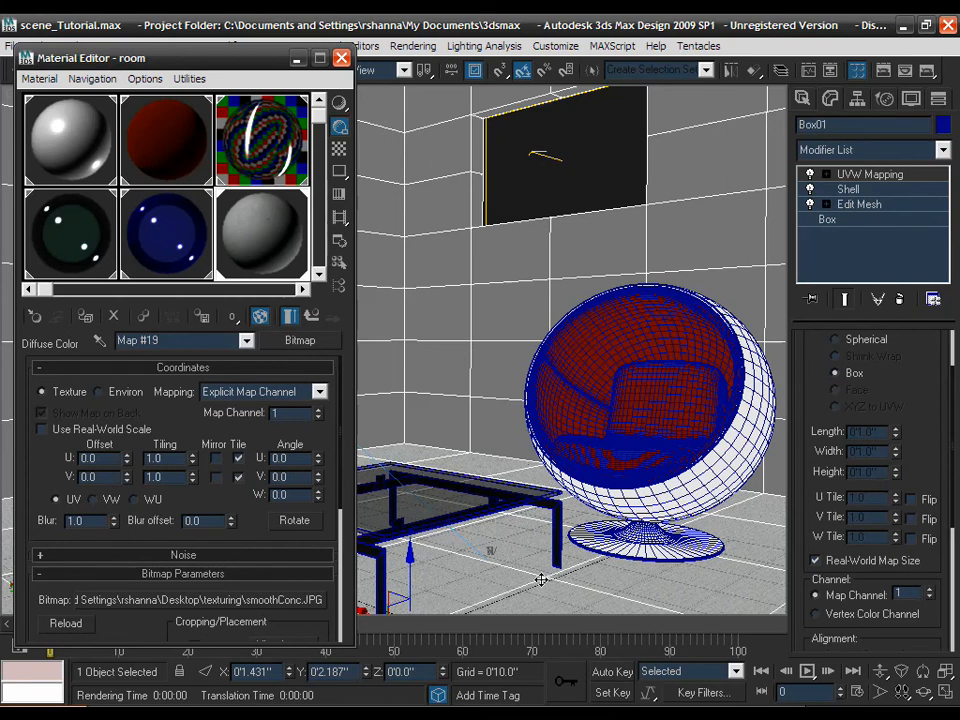
# - Hide edged faces, enable Use Real-World Scale and enter a 3-foot texture width and height
pyautogui.press('F4')
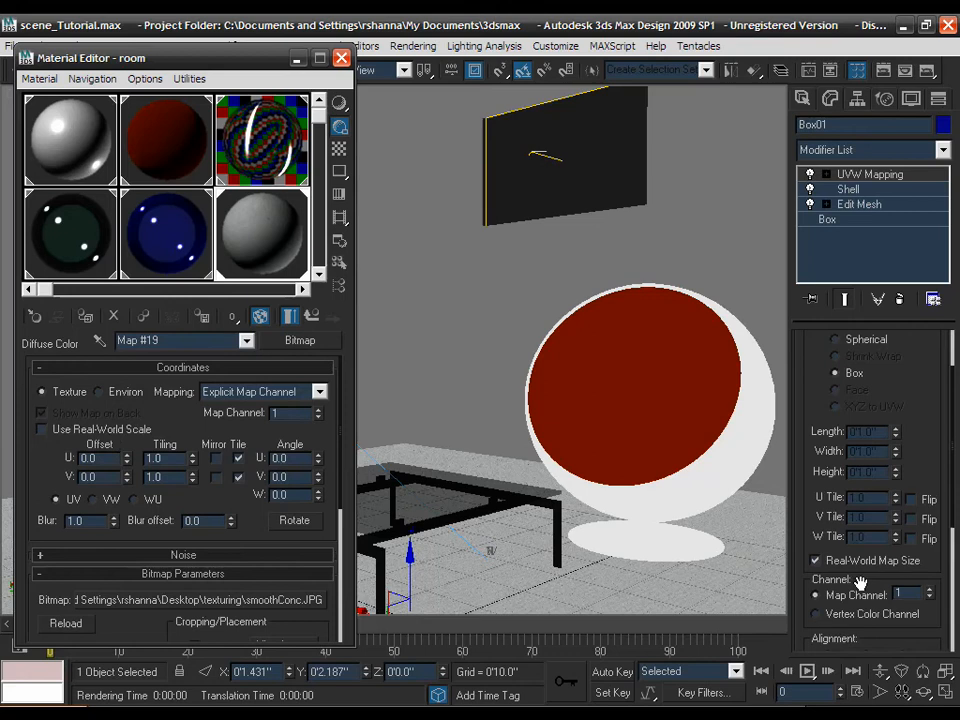
pyautogui.click(145, 430)
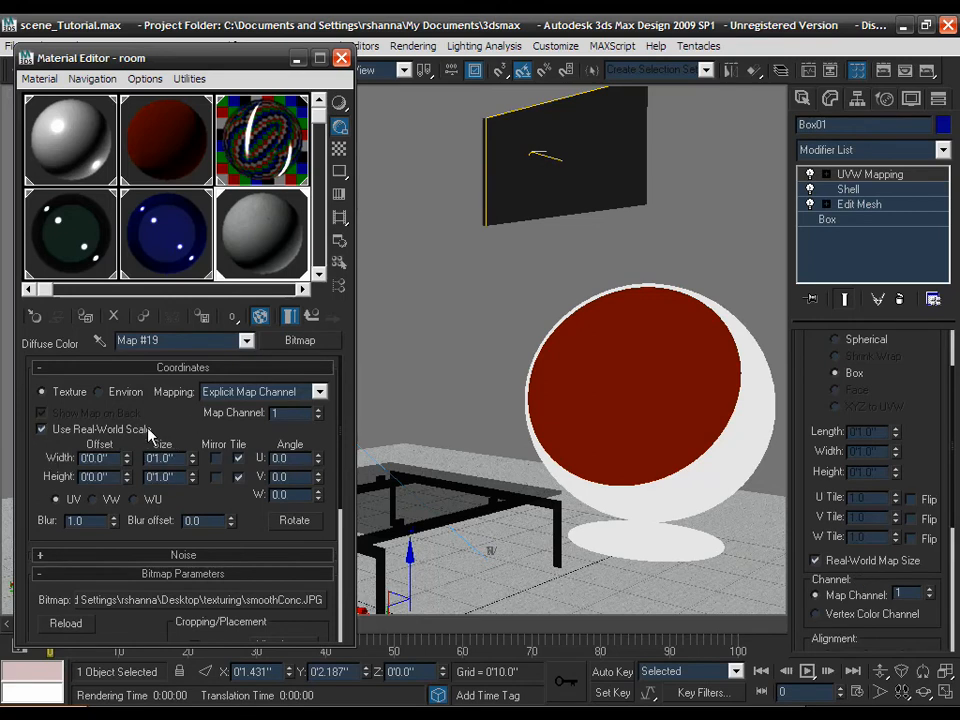
pyautogui.doubleClick(172, 457)
pyautogui.write('36')
pyautogui.press('Tab')
pyautogui.write('36')
pyautogui.press('Return')
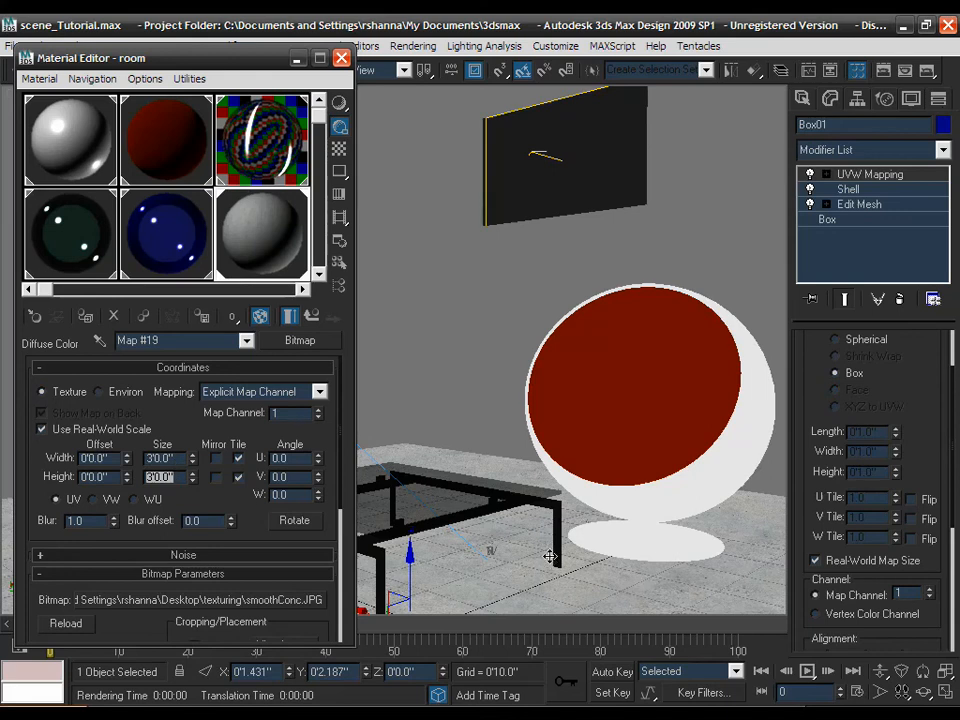
pyautogui.write('g')
pyautogui.write("'")
pyautogui.press('Return')
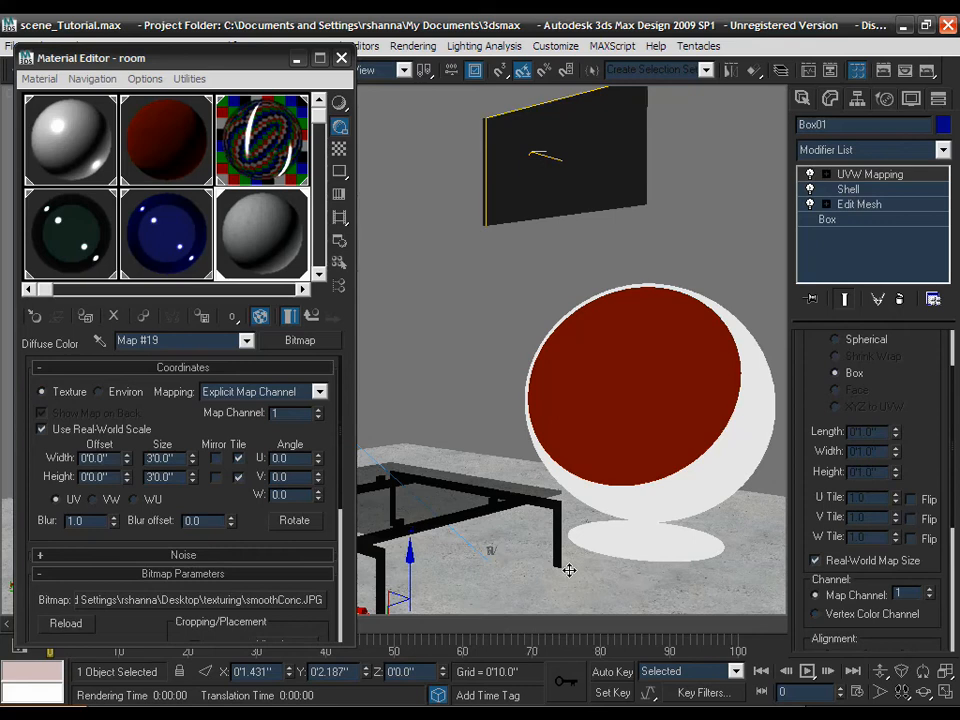
# - Change the texture's real-world width and height to 4'12.0"
pyautogui.click(238, 458)
pyautogui.moveTo(177, 456); pyautogui.dragTo(138, 465)
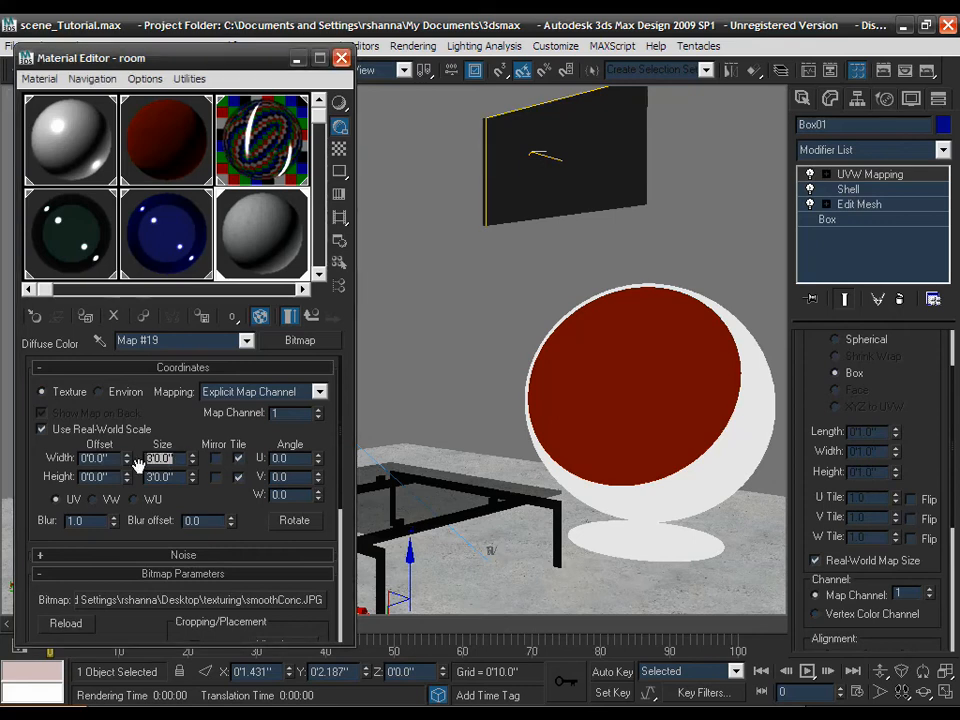
pyautogui.write("4'12")
pyautogui.press('Tab')
pyautogui.write("4'12")
pyautogui.press('Return')
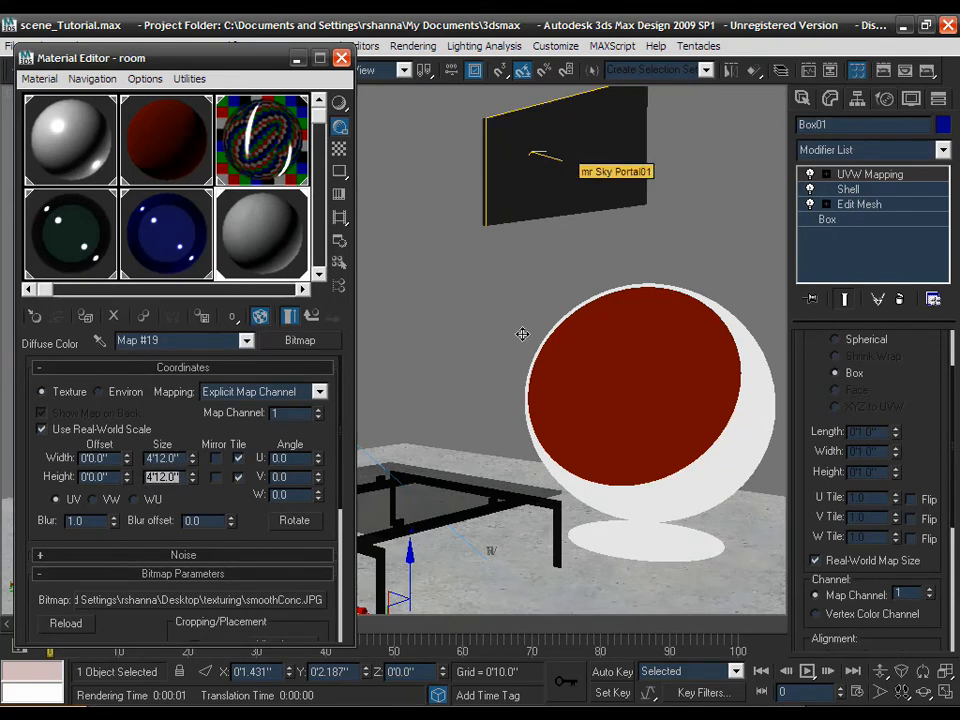
# - Preview the full smoothConc.JPG concrete texture image, then close the preview
pyautogui.click(521, 182)
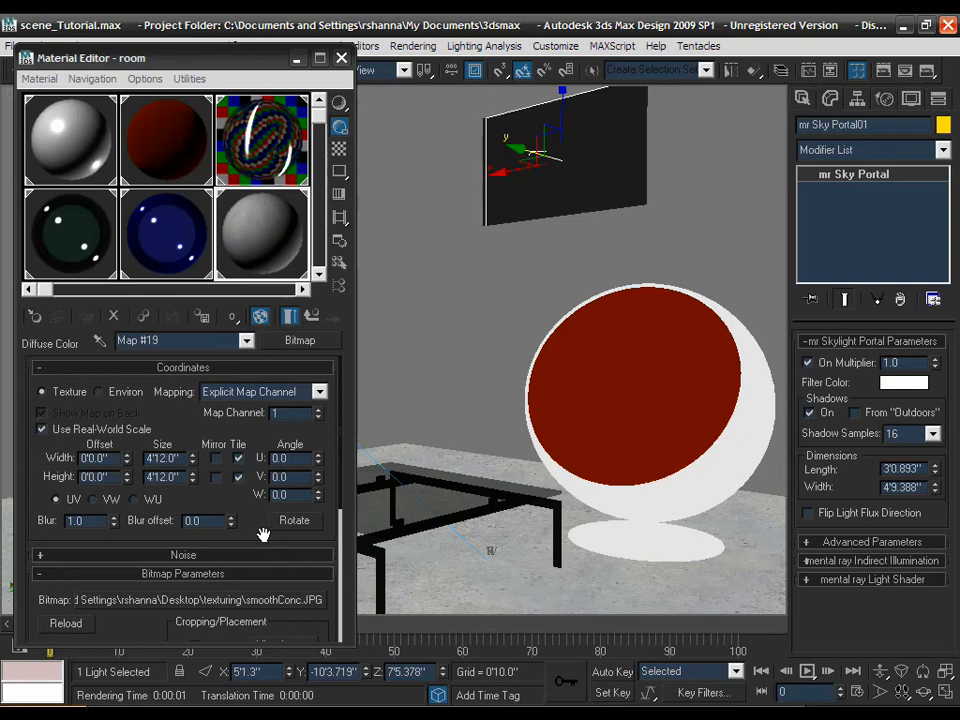
pyautogui.moveTo(264, 531); pyautogui.dragTo(263, 461)
pyautogui.click(274, 574)
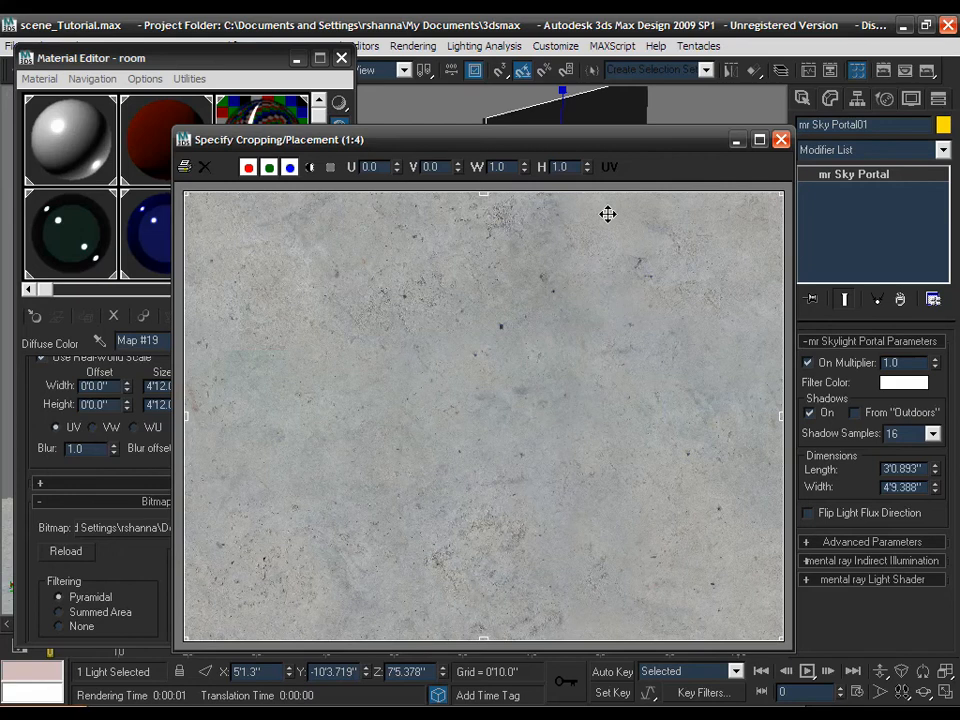
pyautogui.click(781, 140)
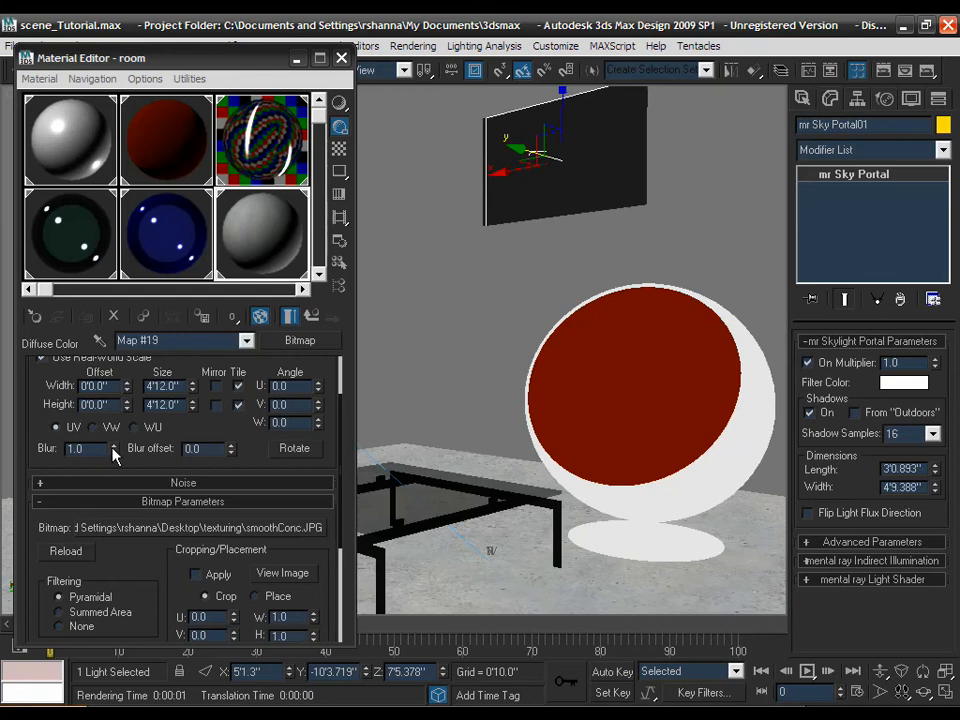
# - Change the concrete bitmap's Blur from 1.0 to 0.01
pyautogui.moveTo(98, 448); pyautogui.dragTo(38, 461)
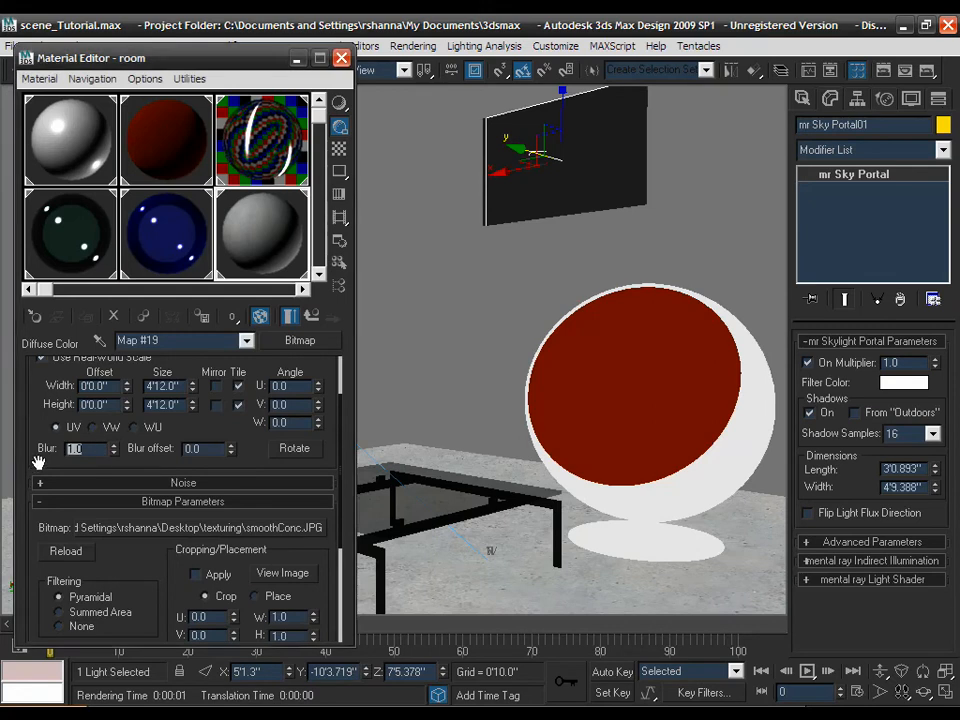
pyautogui.press('BackSpace')
pyautogui.write('.01')
pyautogui.press('Return')
# - Return to the concrete material and give it Reflectivity 0.2 and Glossiness 0.2
pyautogui.click(311, 318)
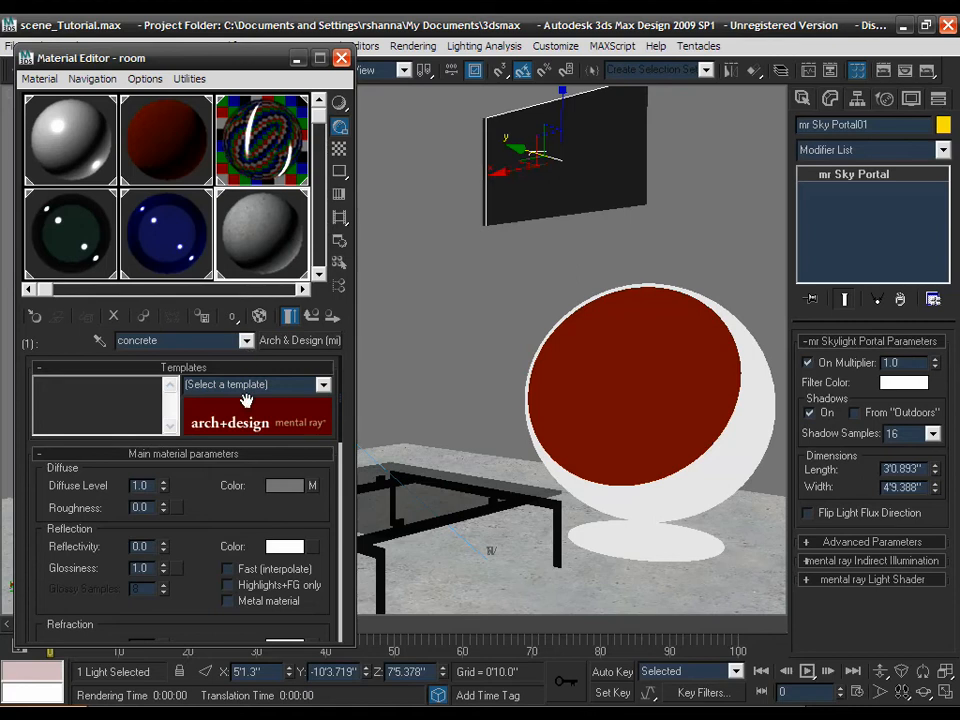
pyautogui.scroll(-2, 203, 497)
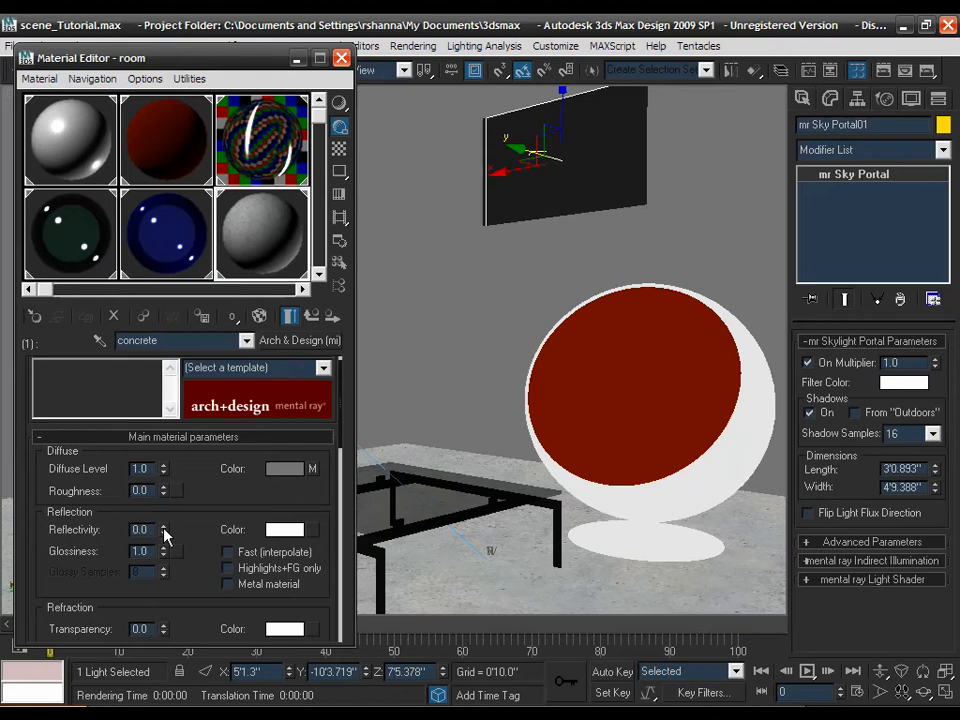
pyautogui.moveTo(175, 525); pyautogui.dragTo(80, 529)
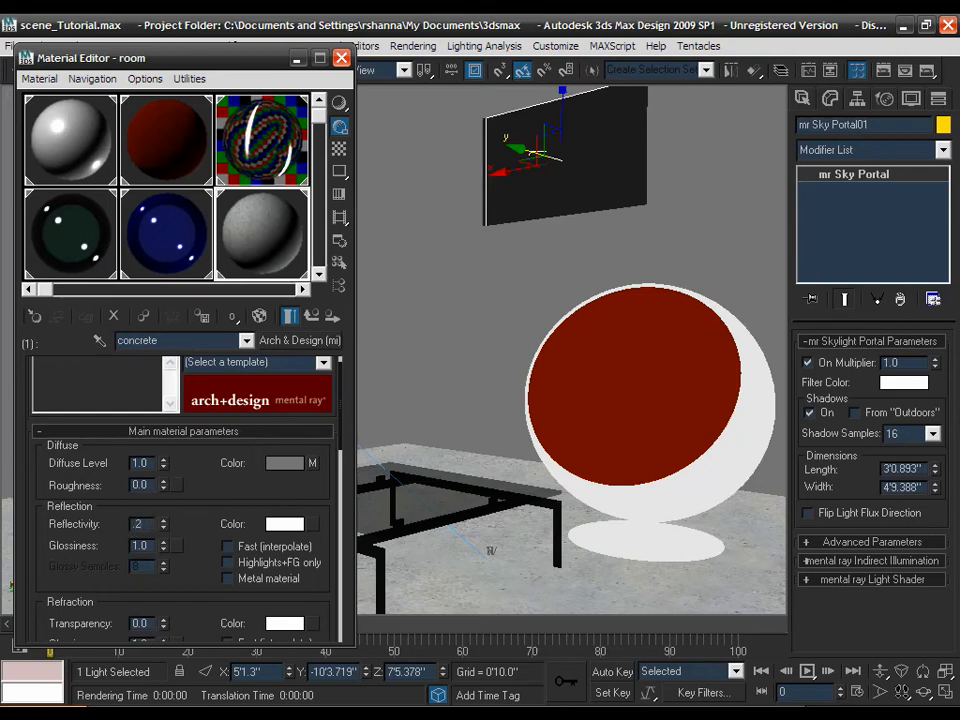
pyautogui.press('Return')
pyautogui.moveTo(149, 546); pyautogui.dragTo(98, 554)
pyautogui.write('.2')
pyautogui.press('Return')
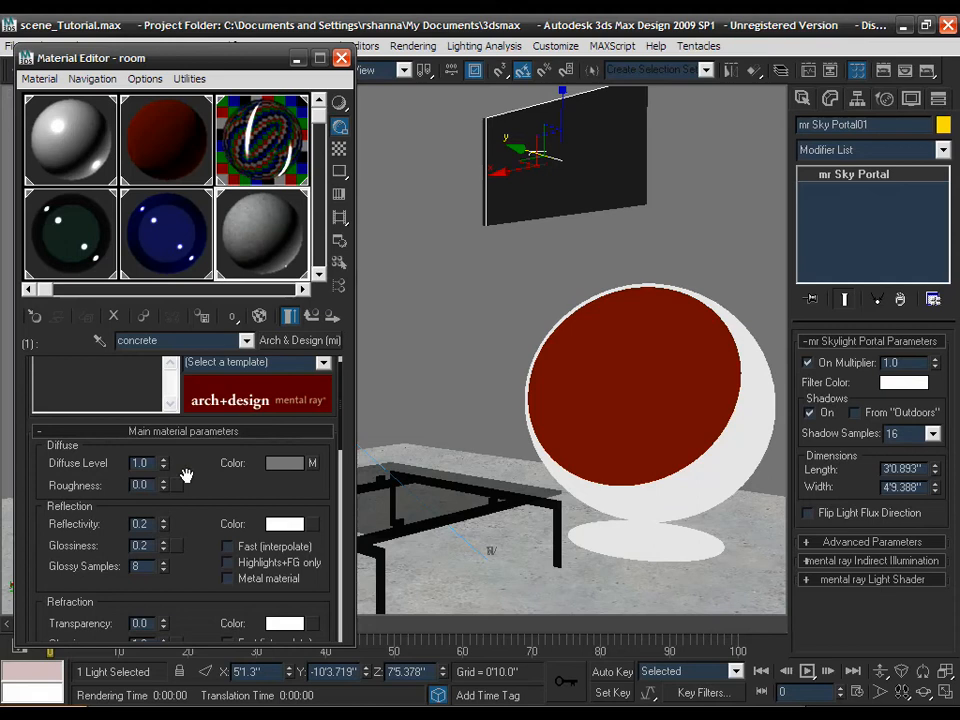
pyautogui.moveTo(197, 481)
pyautogui.mouseDown()
pyautogui.moveTo(197, 448)
pyautogui.moveTo(197, 482)
pyautogui.mouseUp()
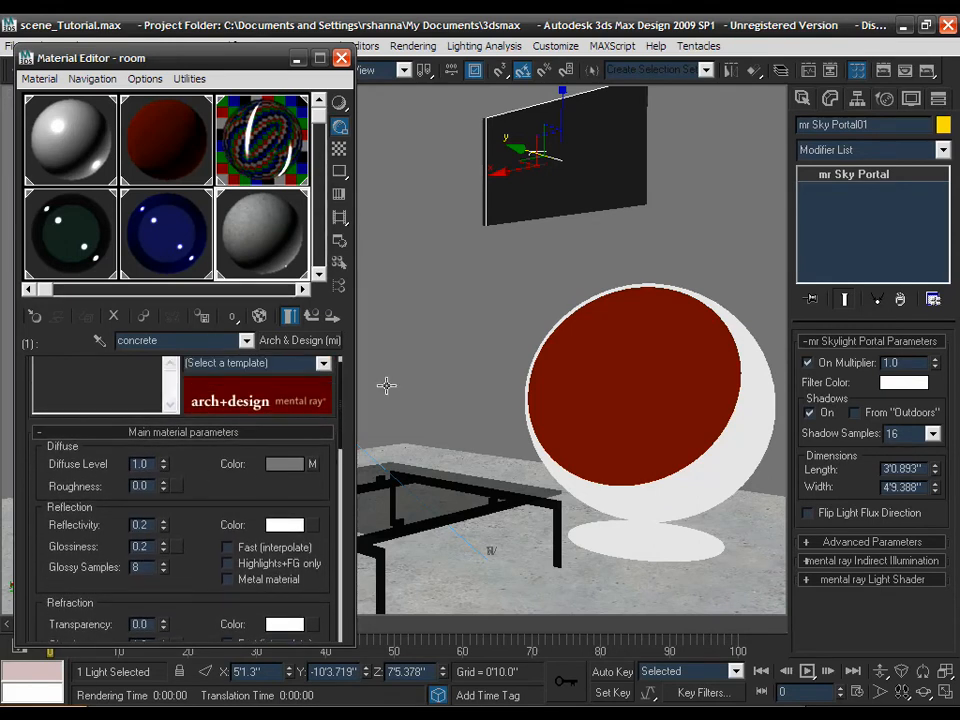
# - Quick-render the Camera01 view and move the rendered frame window into view
pyautogui.click(927, 72)
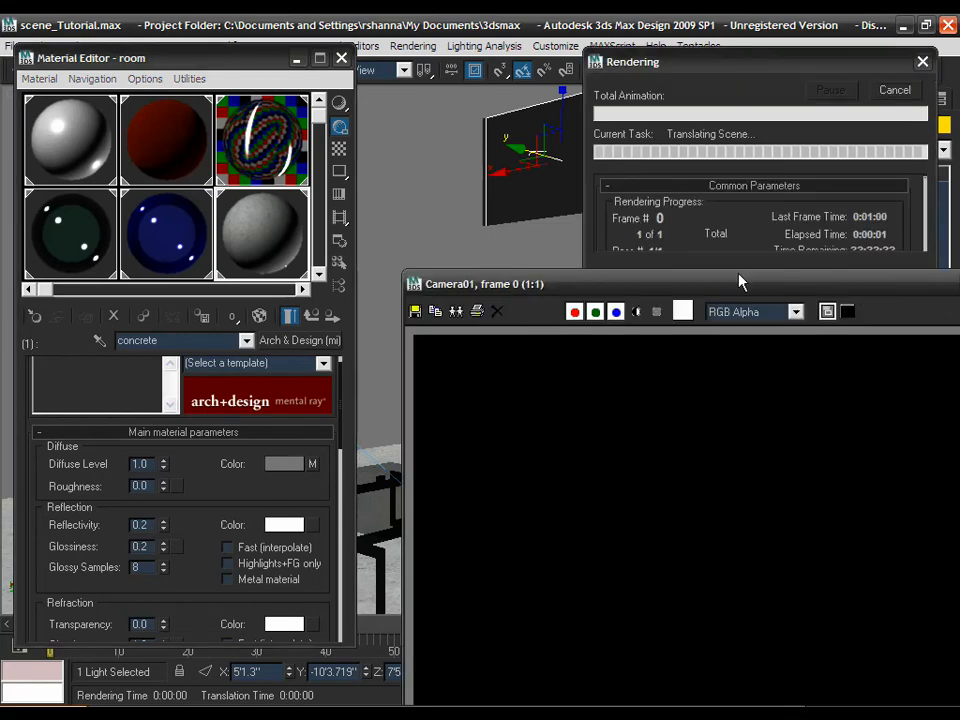
pyautogui.moveTo(720, 268); pyautogui.dragTo(592, 177)
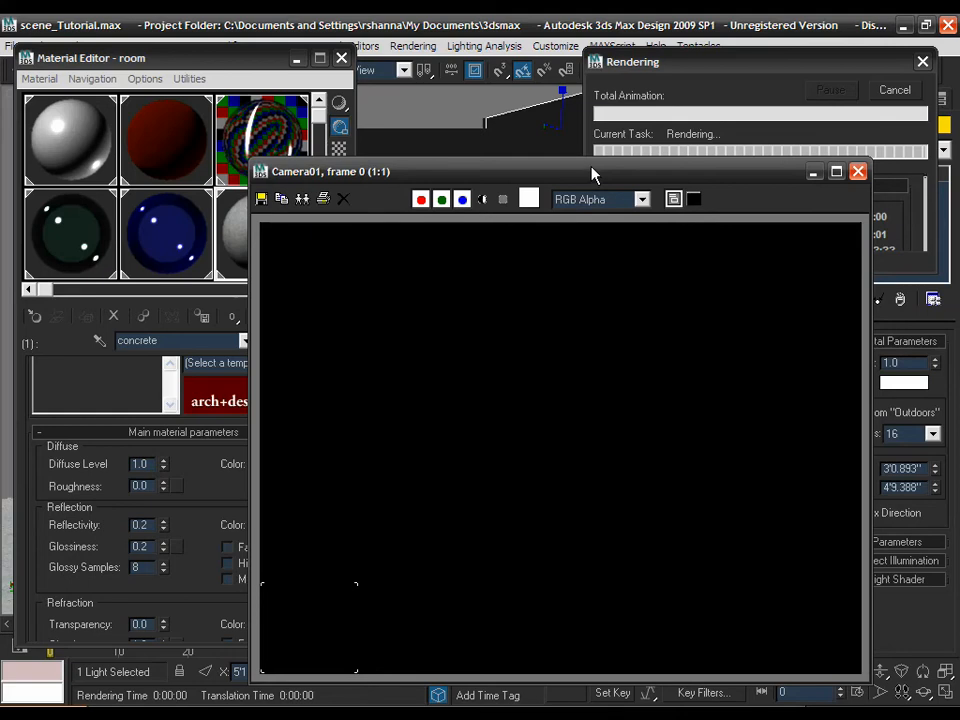
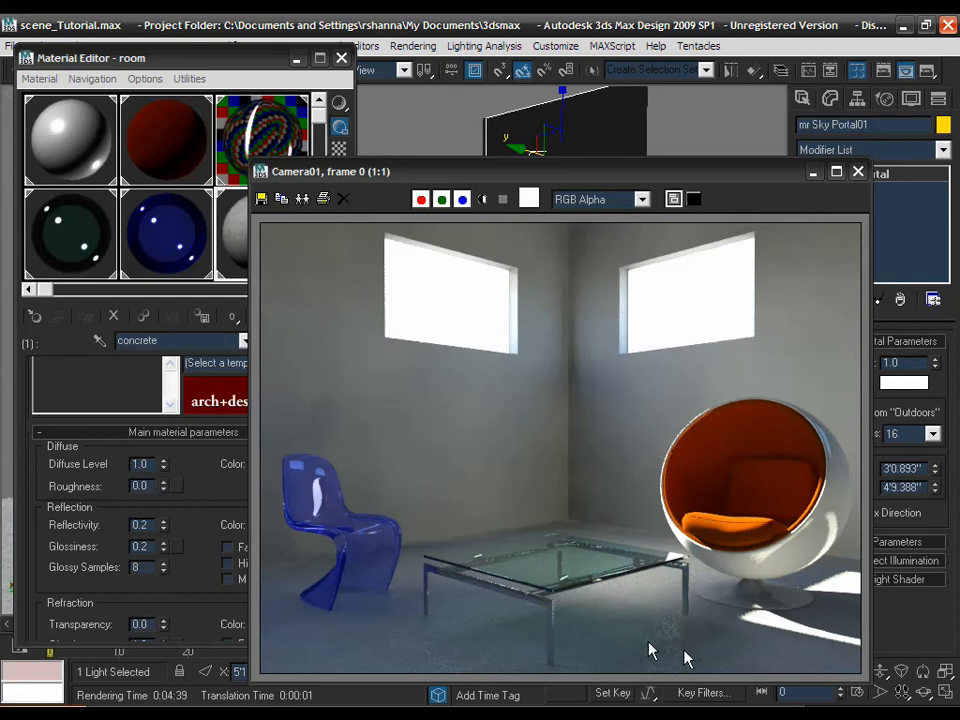
# - Review the interpolation grid density options, leaving it at half resolution
pyautogui.scroll(-5, 210, 460)
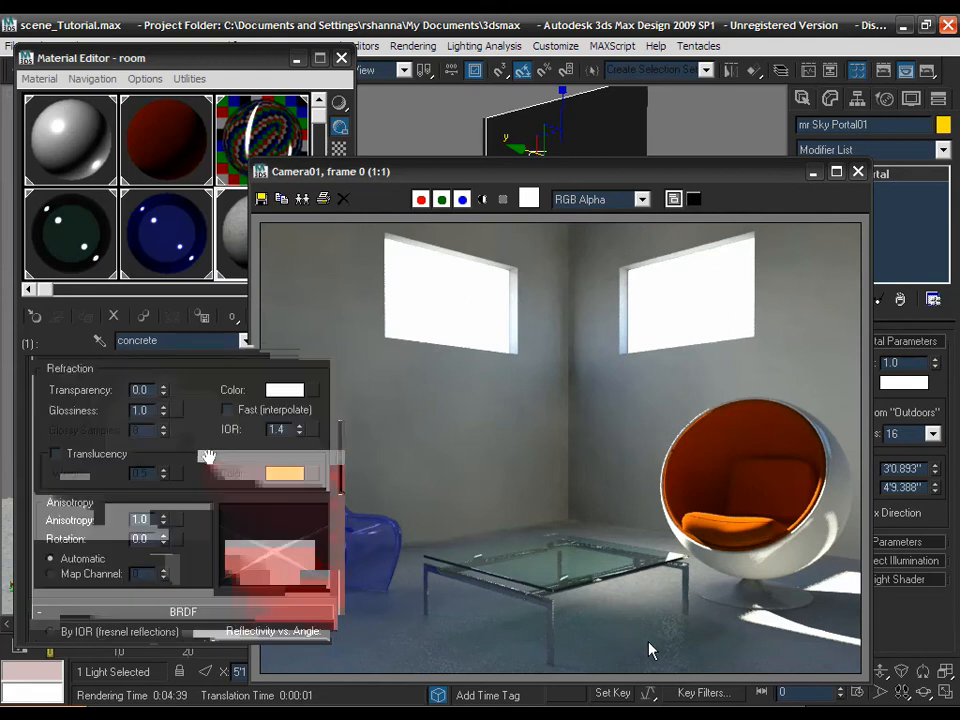
pyautogui.scroll(2, 207, 457)
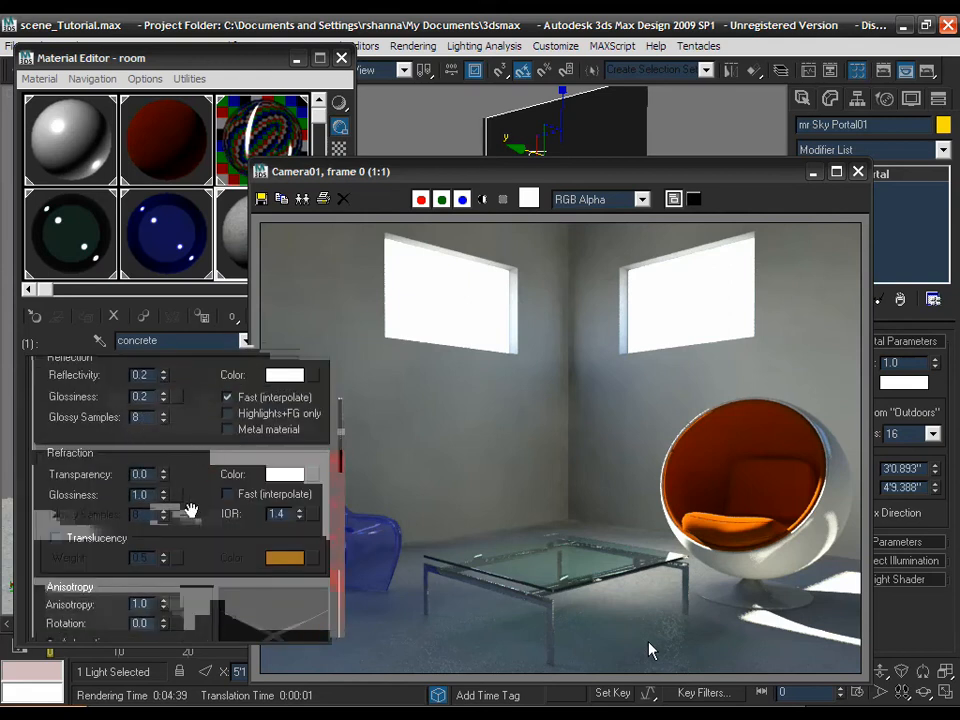
pyautogui.scroll(-8, 196, 442)
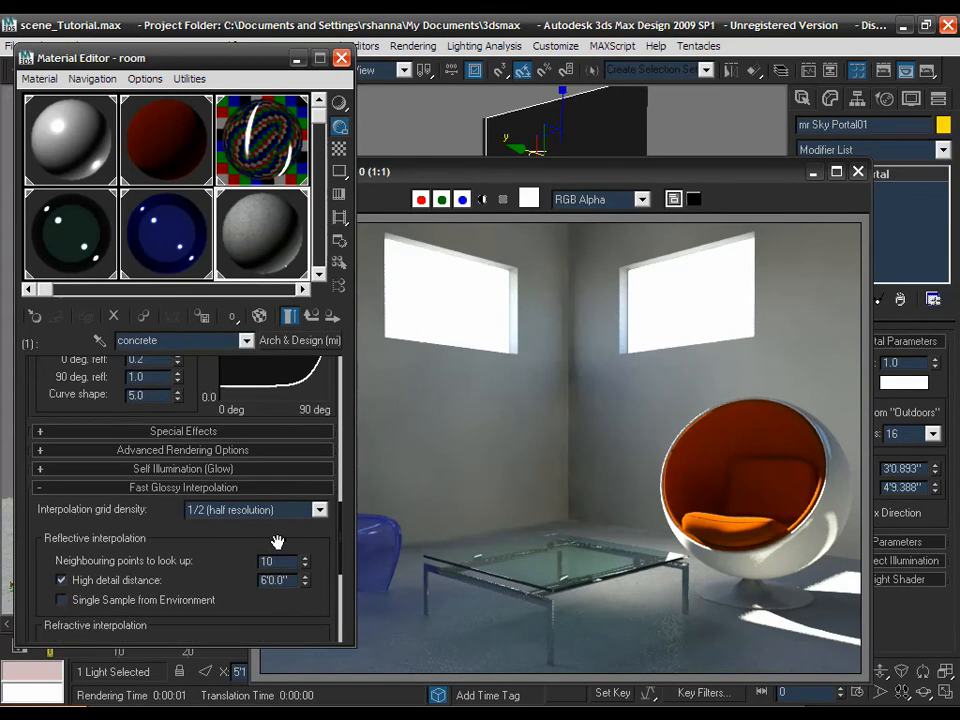
pyautogui.scroll(1, 279, 594)
pyautogui.scroll(-1, 220, 518)
pyautogui.scroll(1, 222, 518)
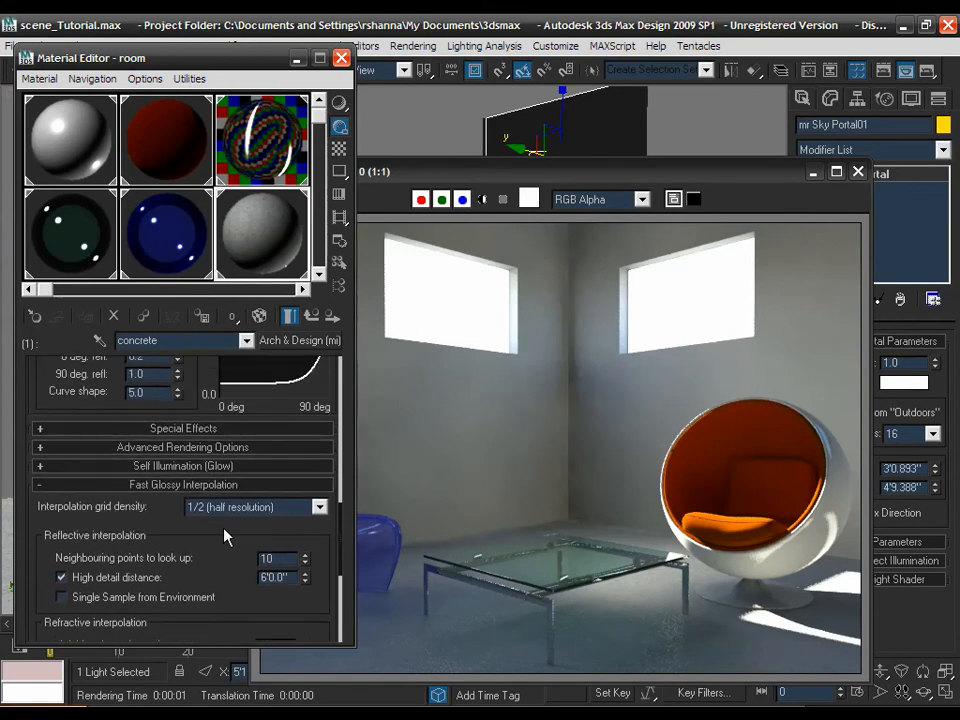
pyautogui.click(233, 509)
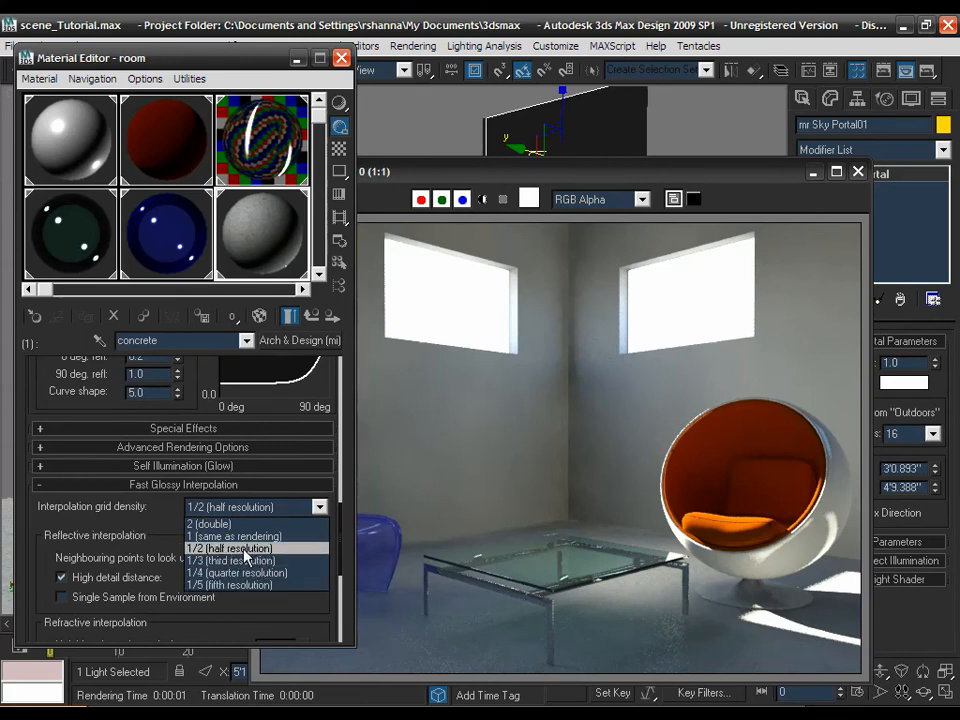
pyautogui.click(248, 548)
pyautogui.click(209, 539)
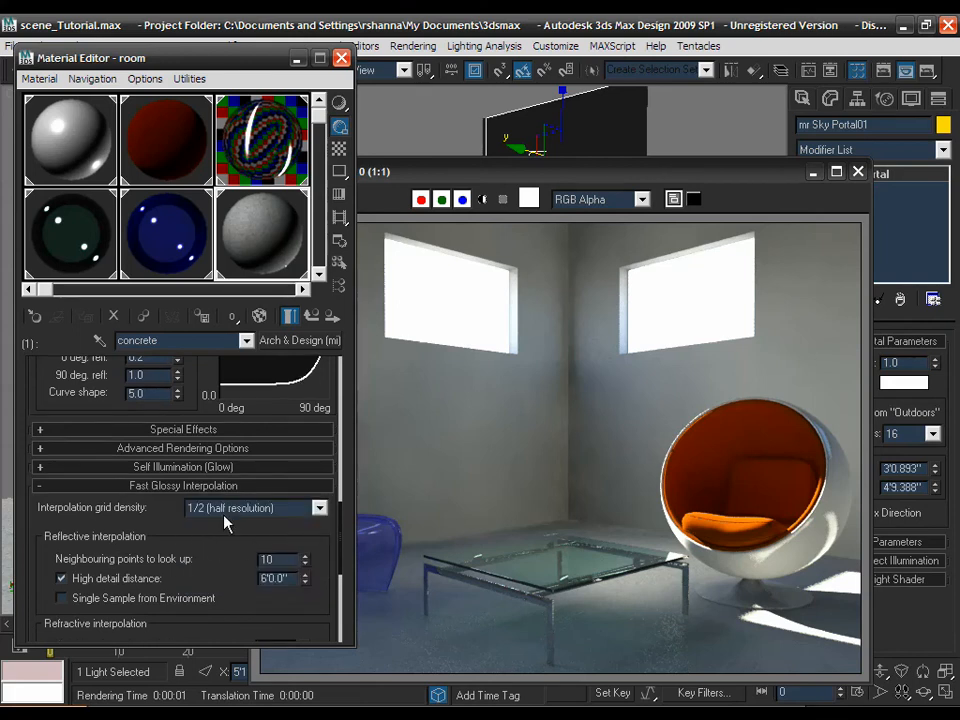
pyautogui.moveTo(223, 525); pyautogui.dragTo(227, 563)
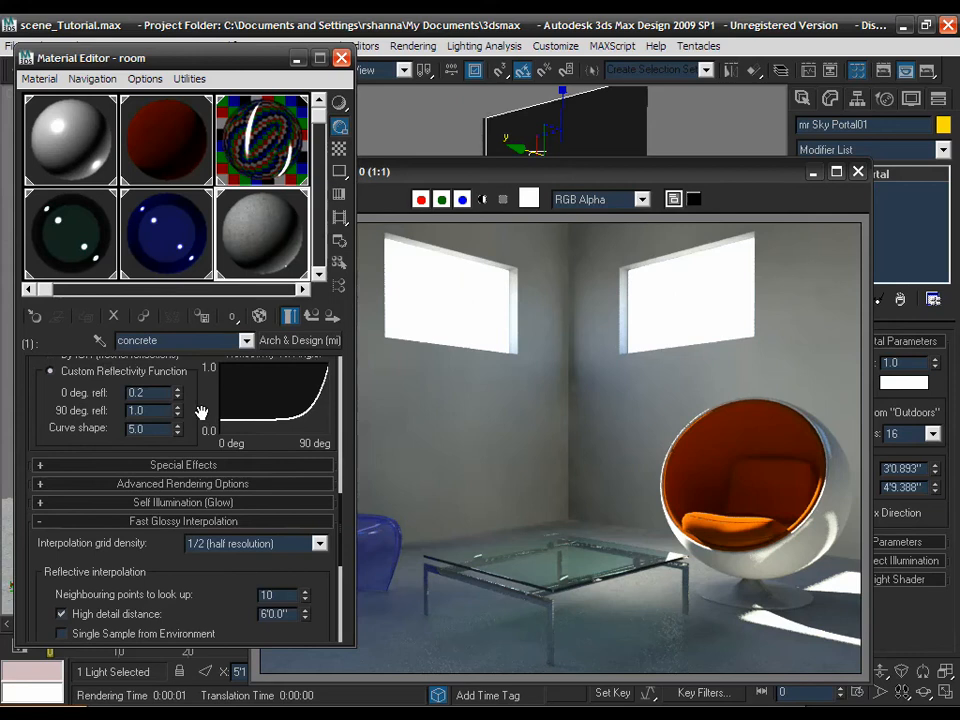
pyautogui.scroll(6, 201, 413)
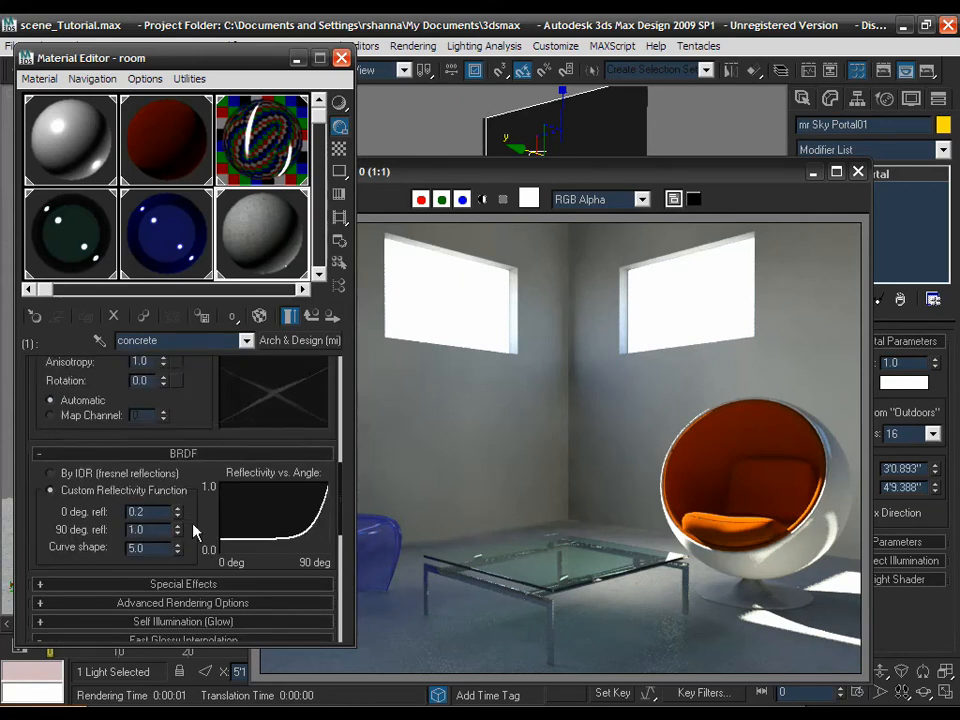
pyautogui.scroll(5, 230, 482)
# - In the concrete's diffuse bitmap, enable the Output colour map and bend its Bezier-Corner end point steeply down
pyautogui.click(313, 487)
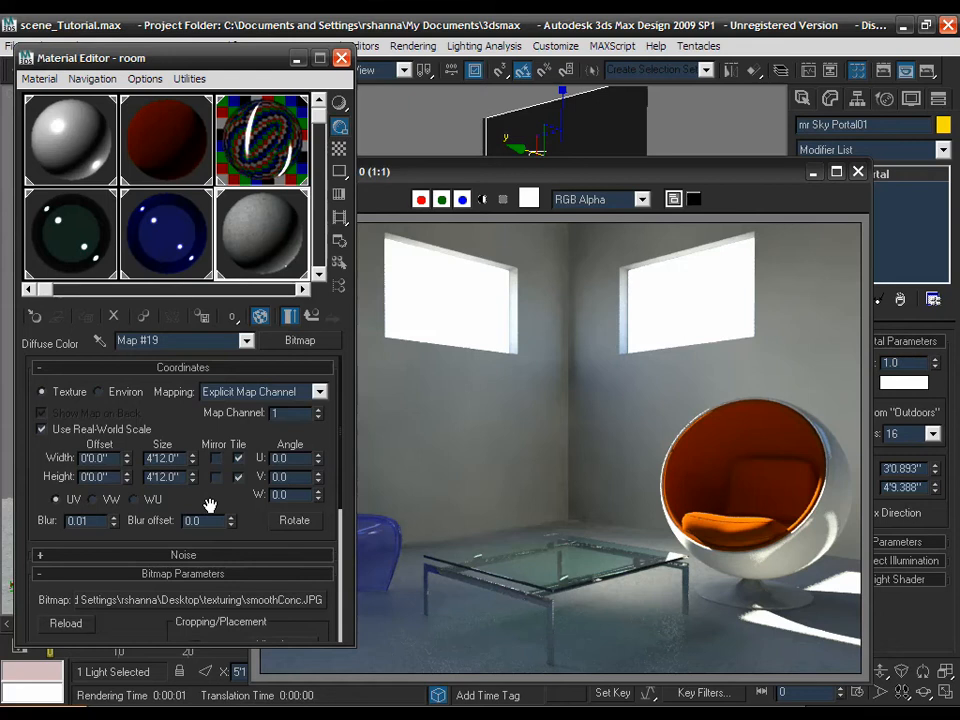
pyautogui.moveTo(206, 506); pyautogui.dragTo(214, 420)
pyautogui.scroll(-5, 218, 433)
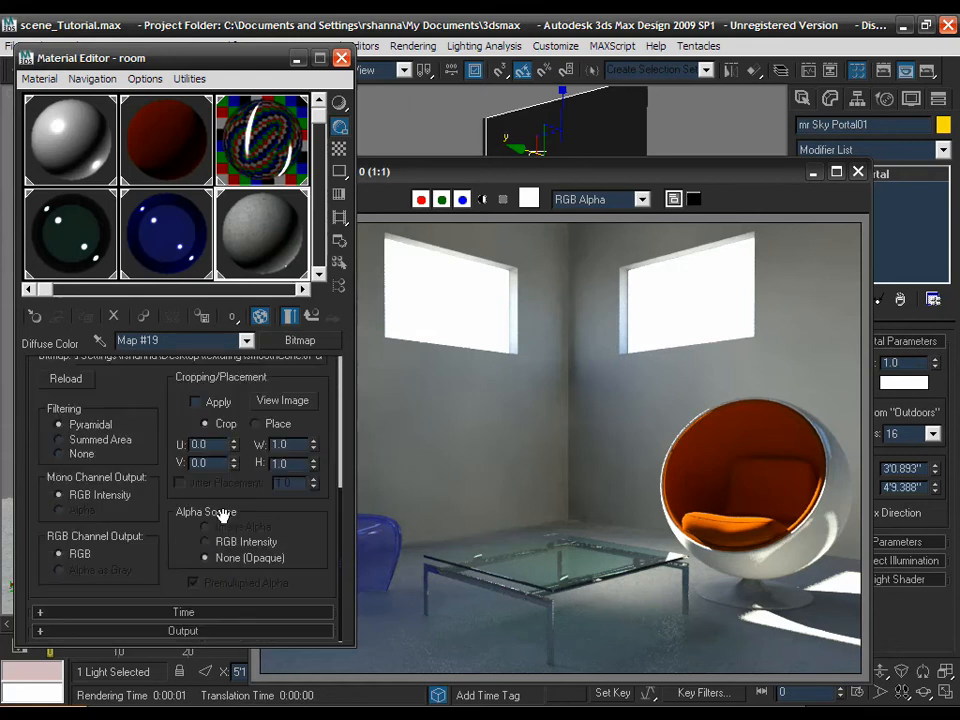
pyautogui.click(189, 630)
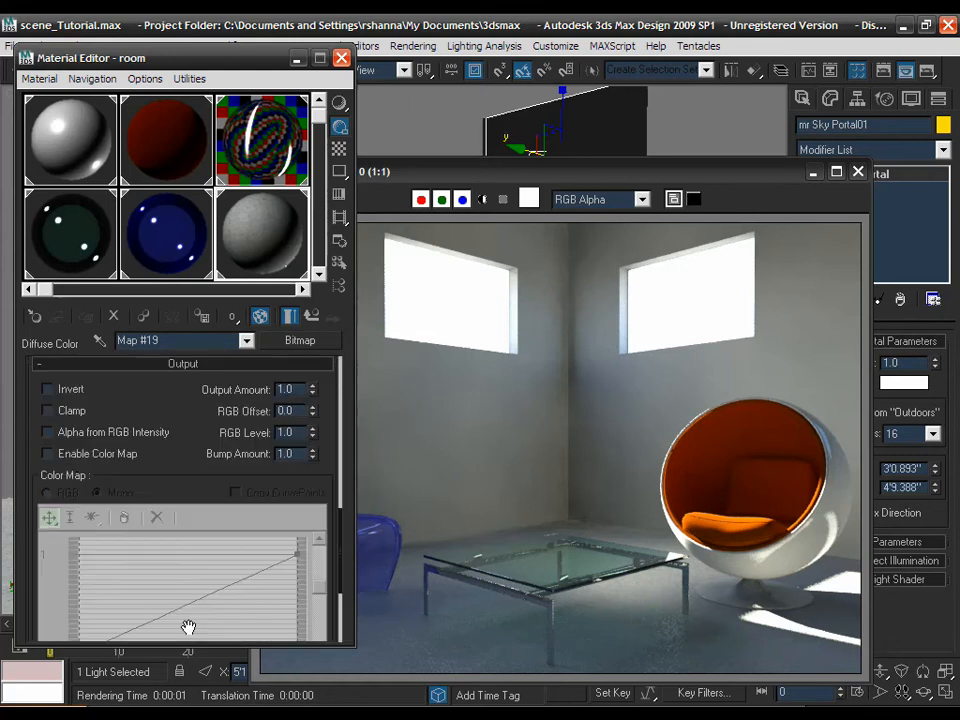
pyautogui.click(115, 455)
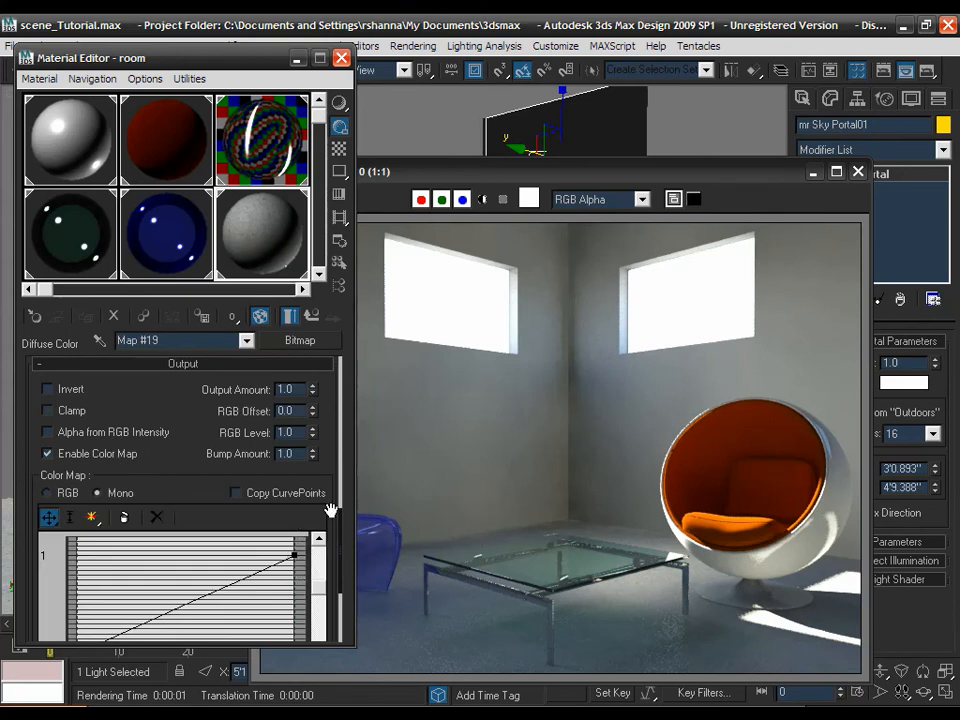
pyautogui.scroll(-3, 300, 500)
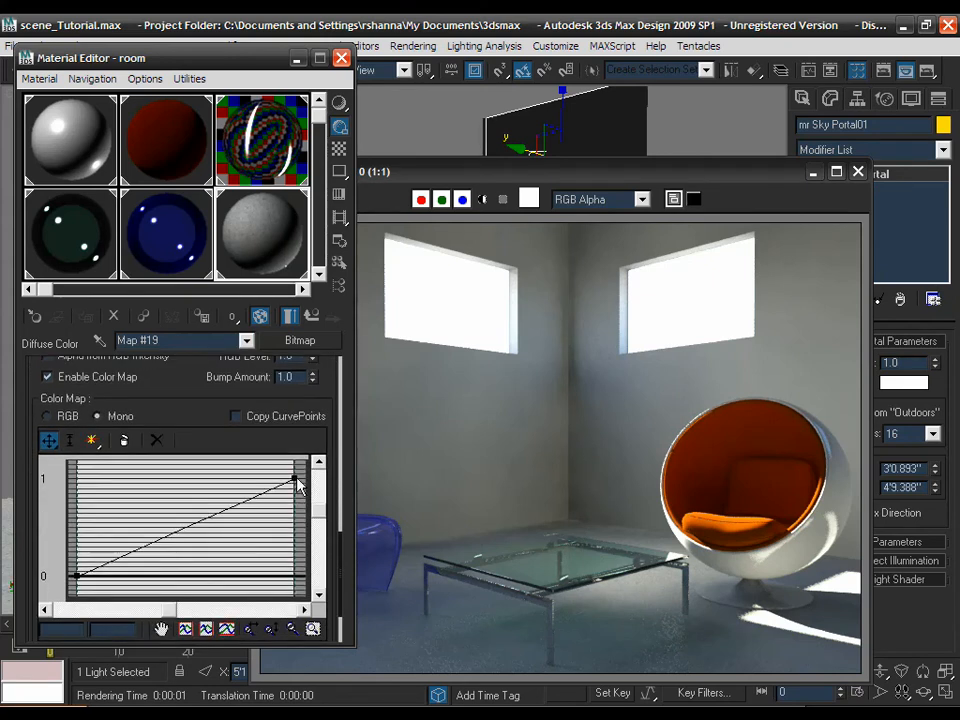
pyautogui.rightClick(296, 477)
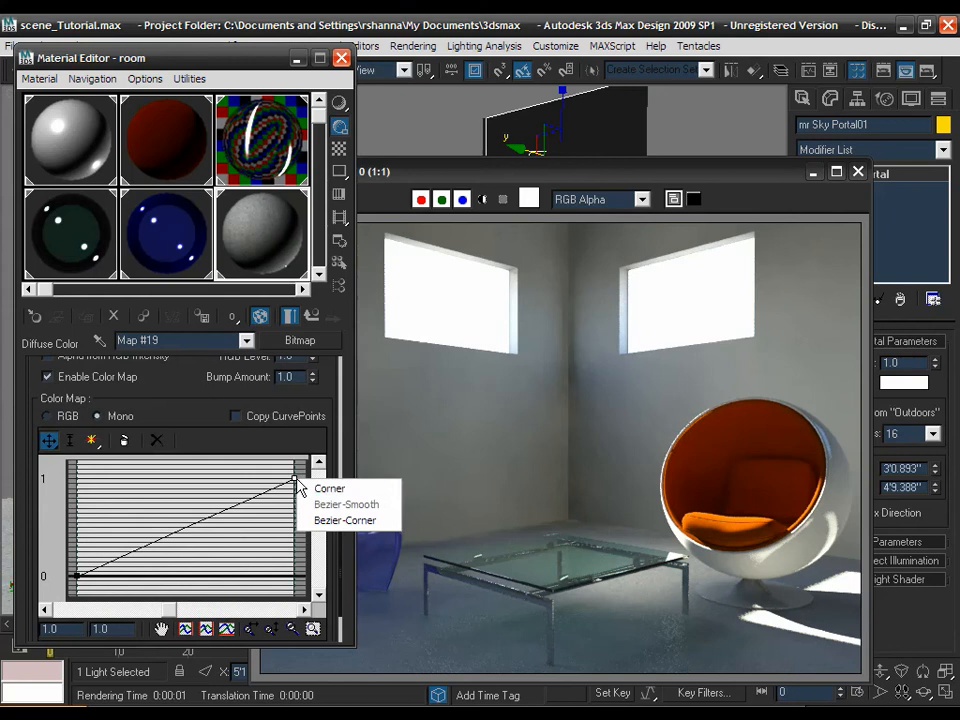
pyautogui.click(328, 520)
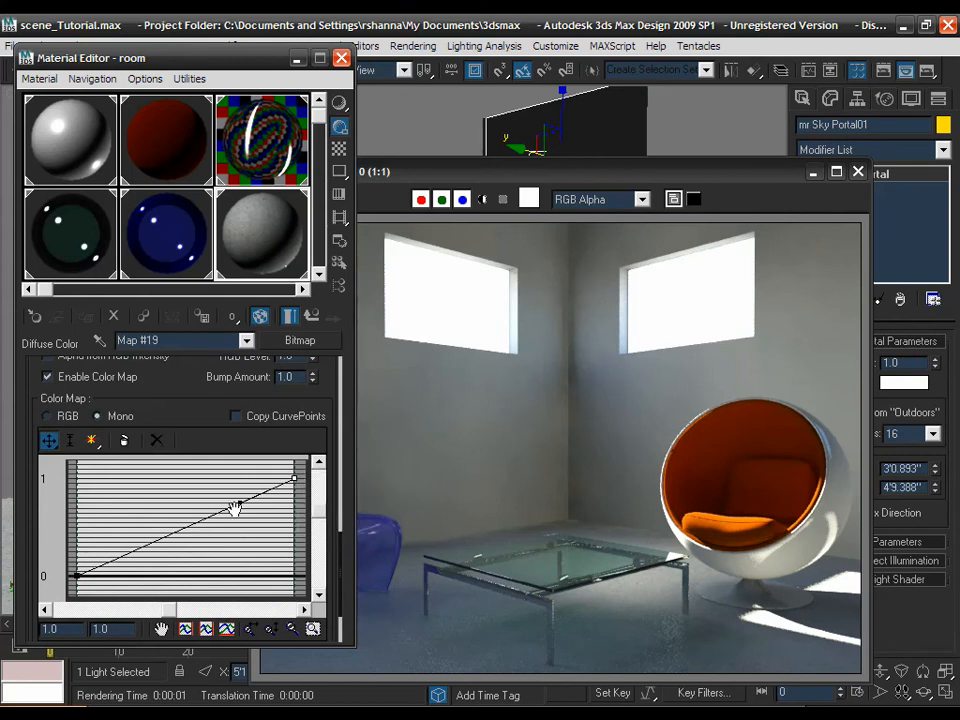
pyautogui.moveTo(240, 508); pyautogui.dragTo(298, 585)
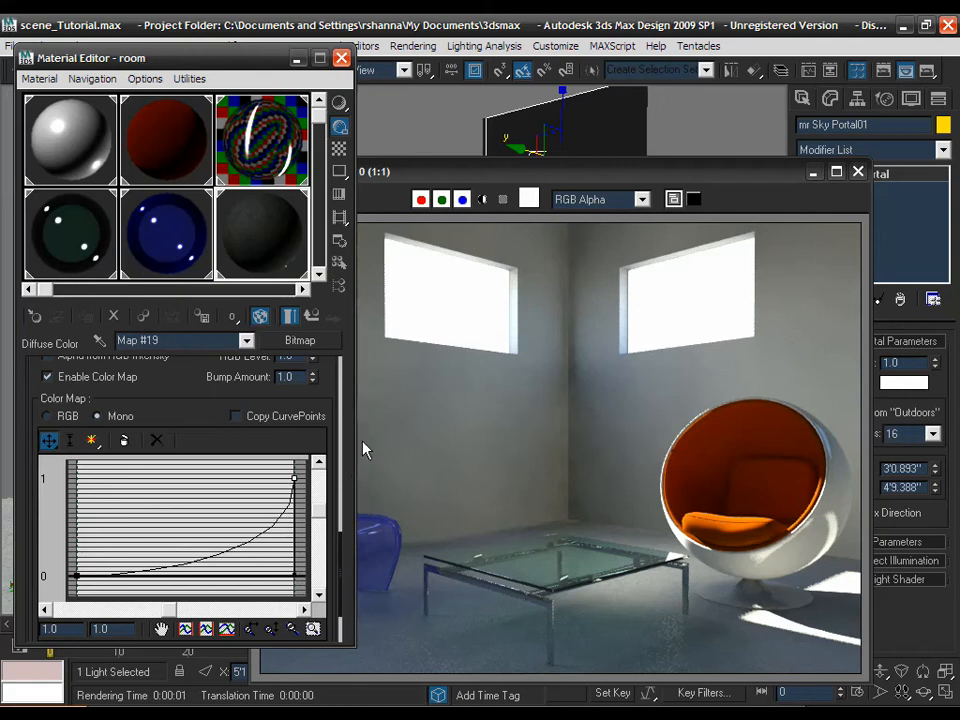
# - Load the last room render into RAM Player channel A at 640x480
pyautogui.click(536, 172)
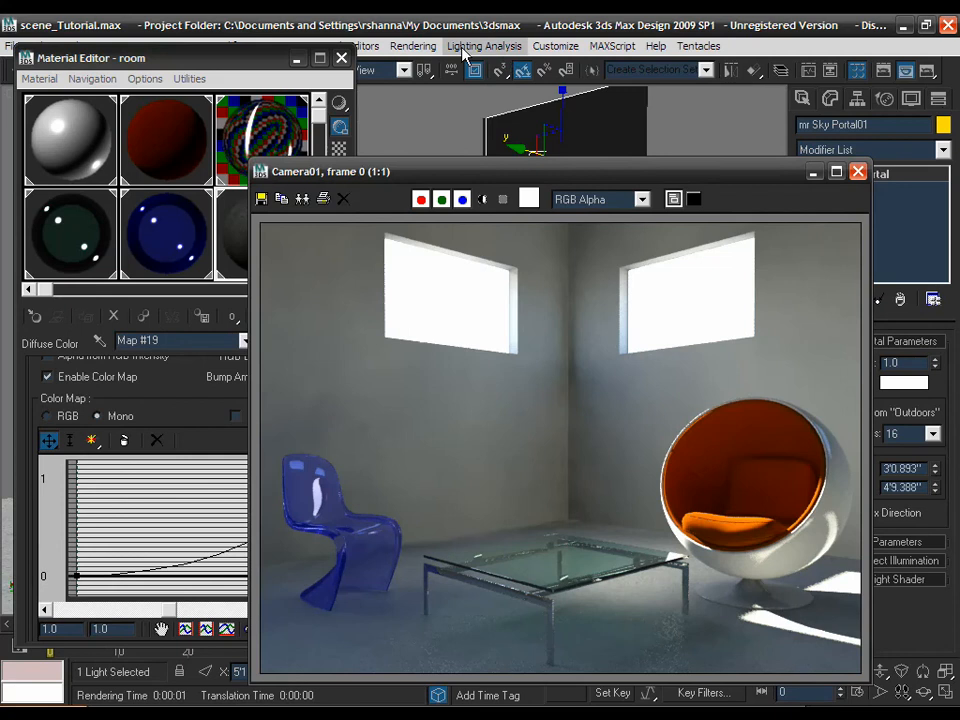
pyautogui.click(415, 46)
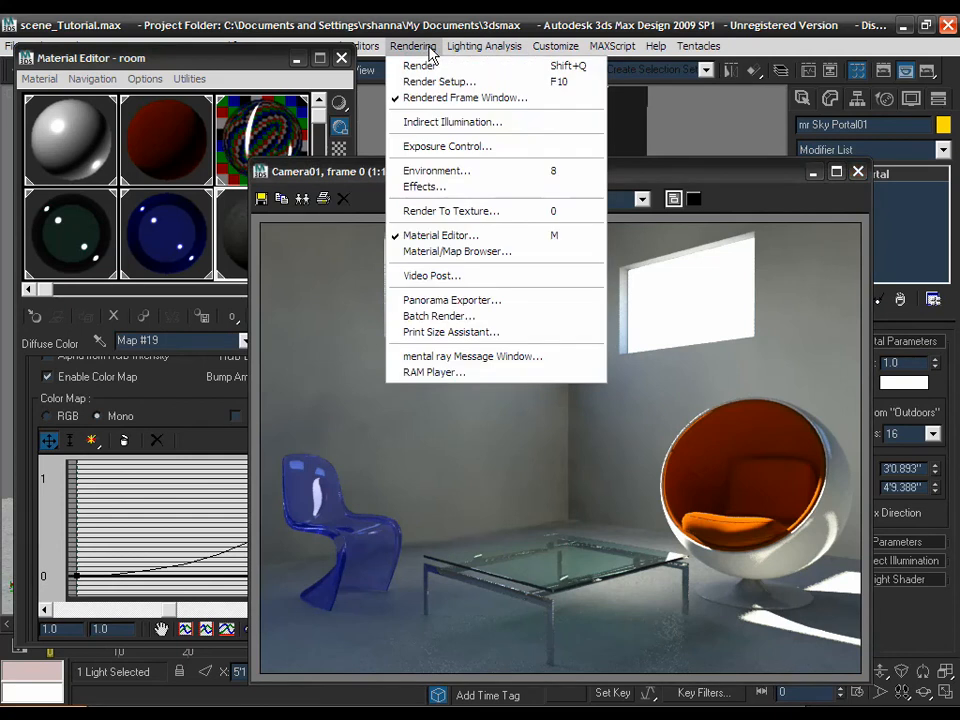
pyautogui.click(452, 373)
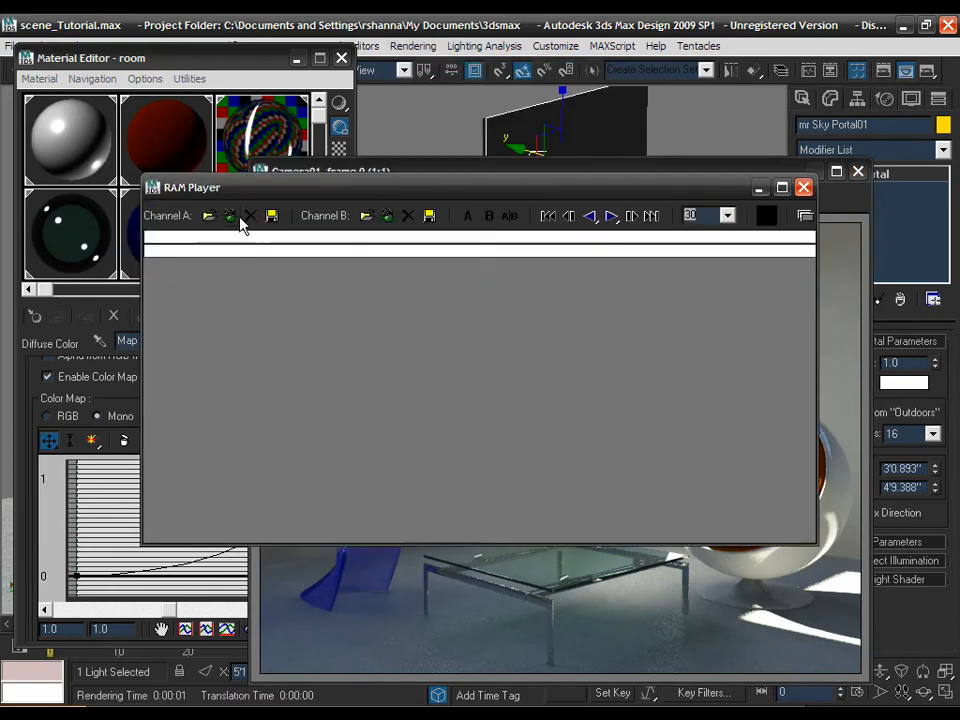
pyautogui.click(230, 216)
pyautogui.click(515, 455)
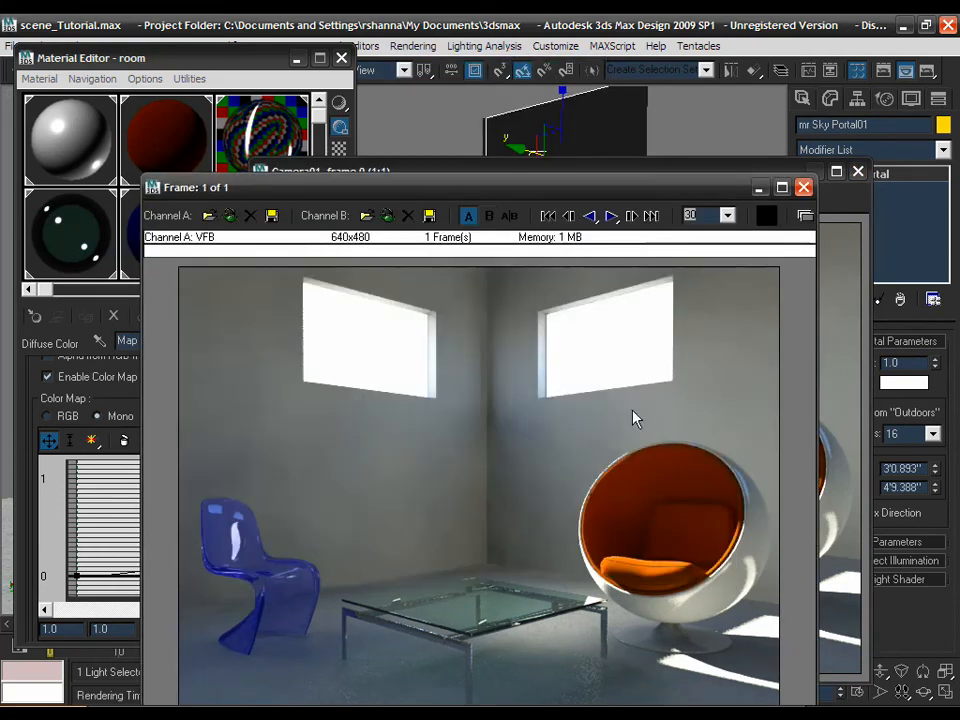
pyautogui.moveTo(490, 195); pyautogui.dragTo(481, 137)
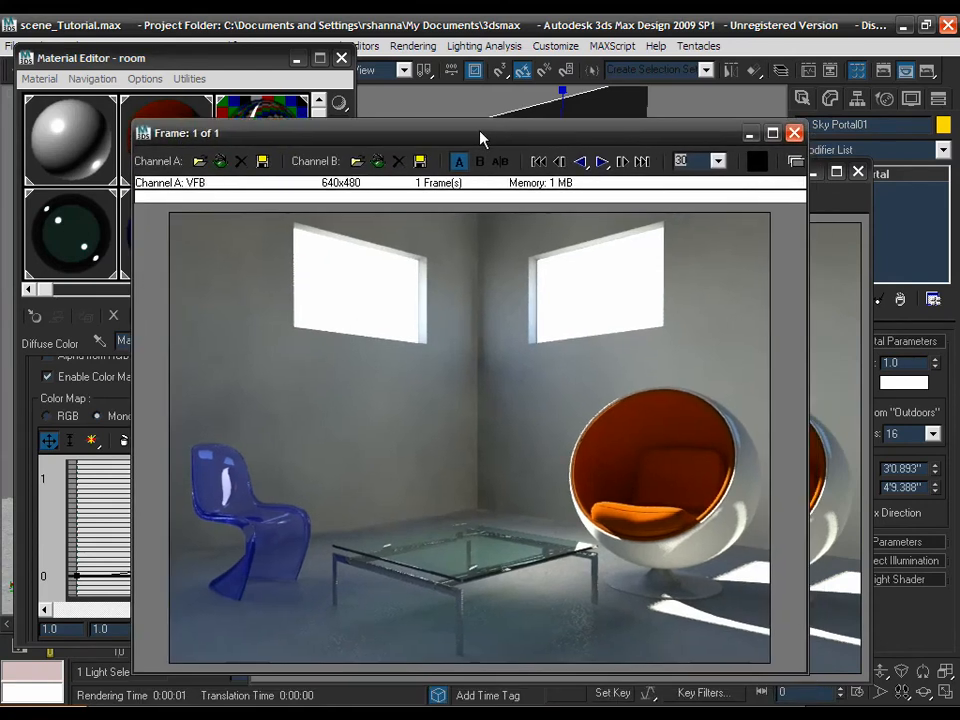
pyautogui.click(818, 210)
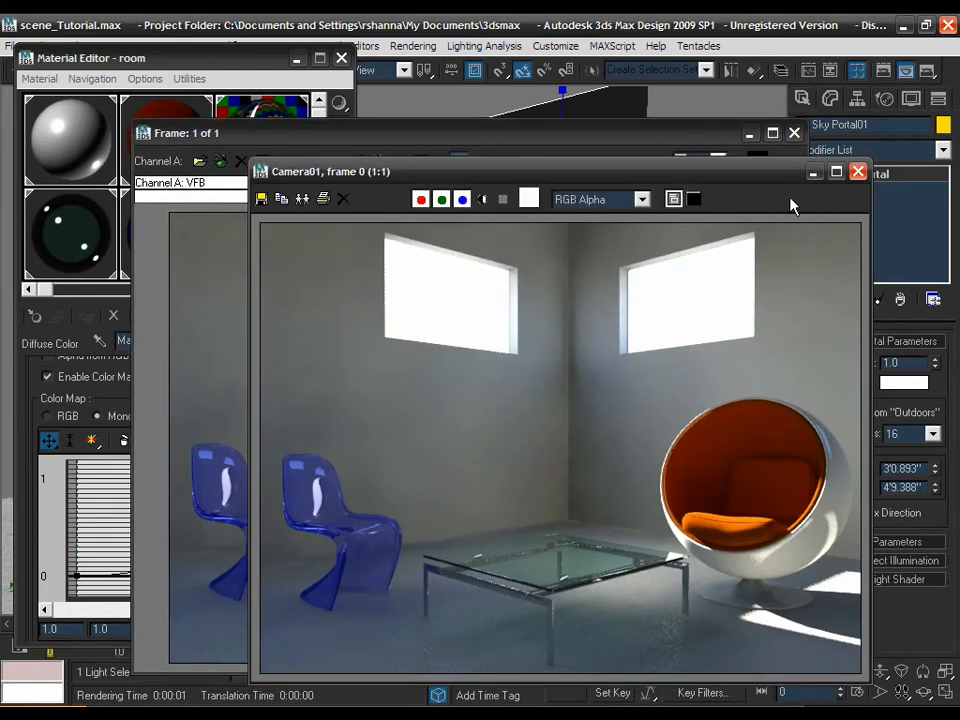
# - Re-render the Camera01 view with the darker concrete and start loading it into channel B
pyautogui.click(907, 71)
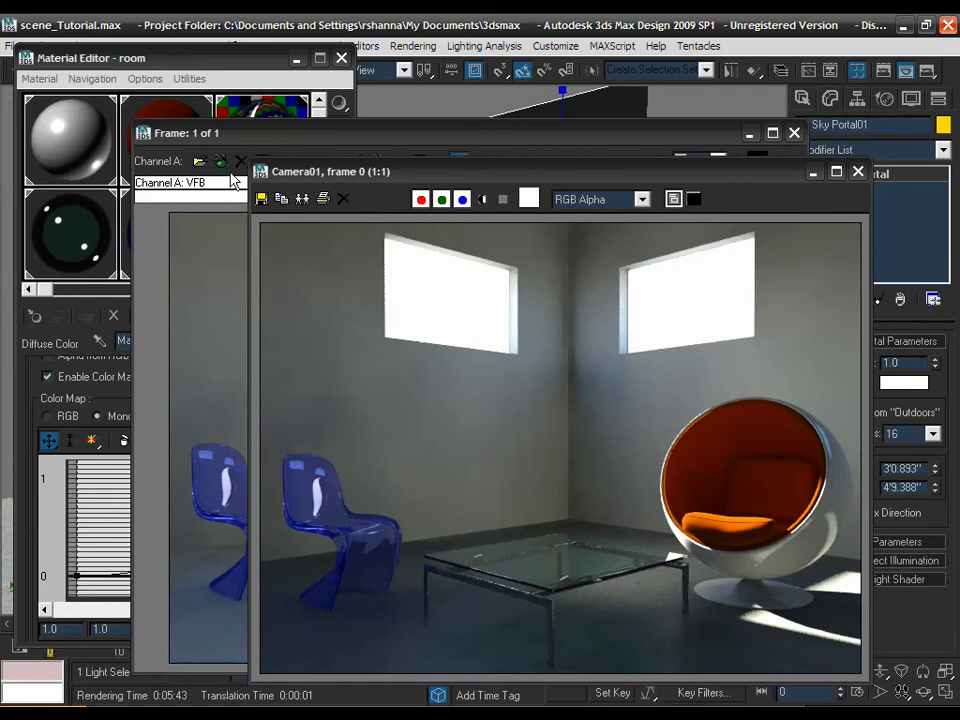
pyautogui.click(178, 134)
pyautogui.click(374, 161)
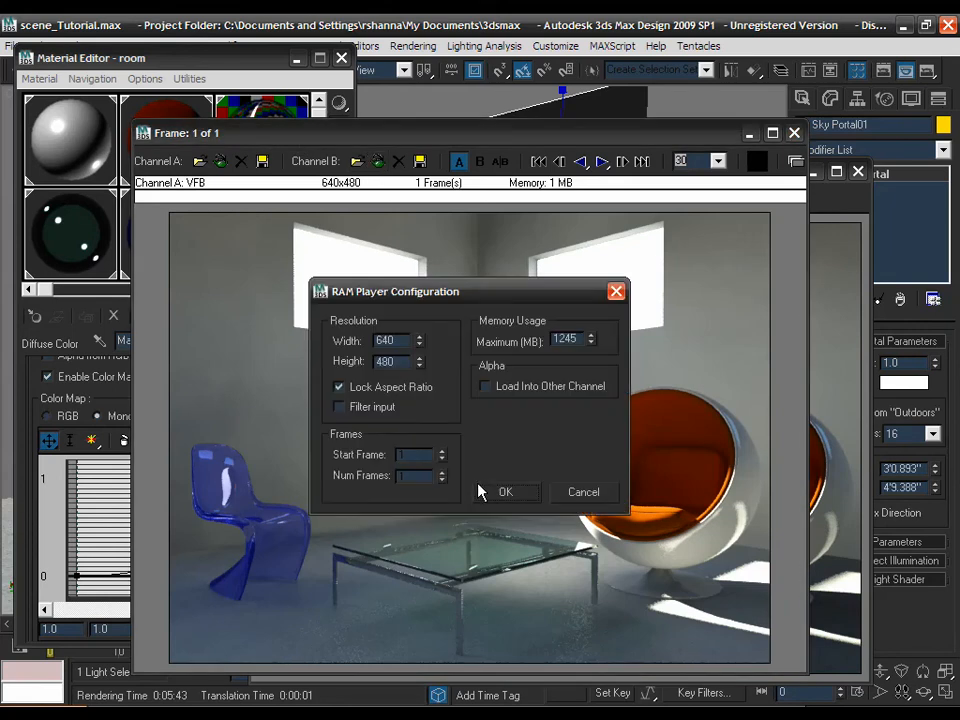
# - Load the new render into channel B at 640x480 and slide the A/B divider to compare
pyautogui.click(503, 492)
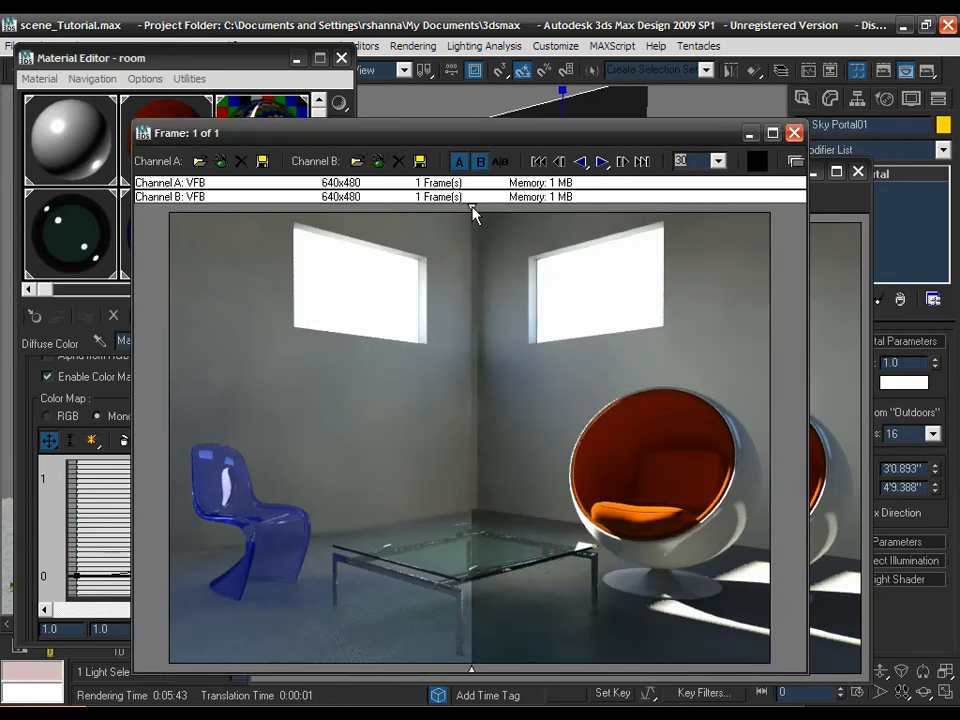
pyautogui.moveTo(481, 629); pyautogui.dragTo(613, 632)
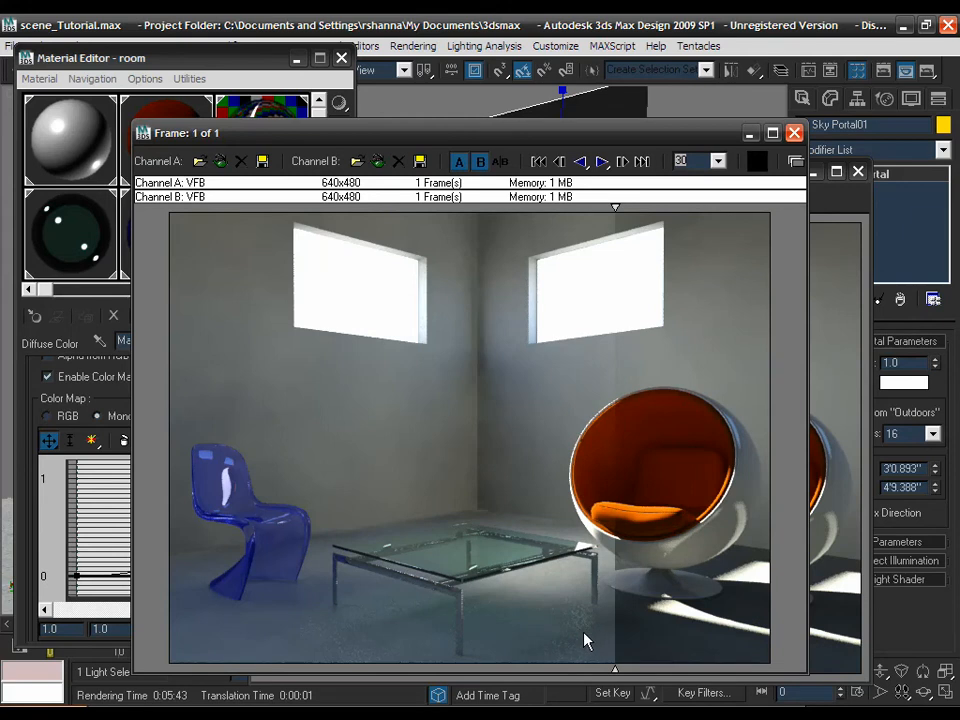
pyautogui.moveTo(588, 638); pyautogui.dragTo(549, 641)
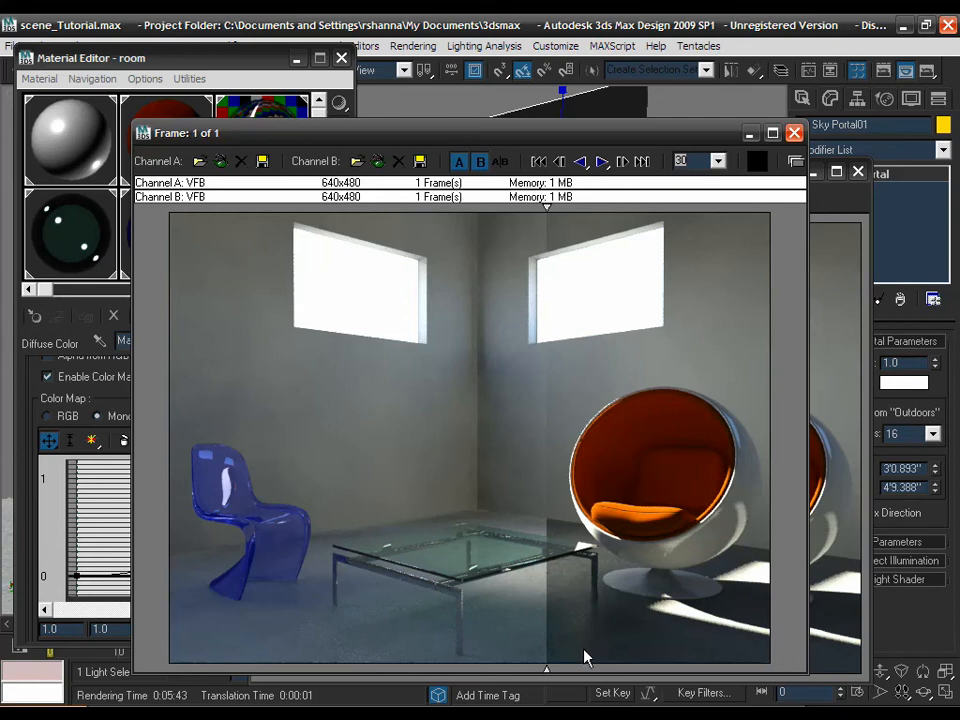
pyautogui.moveTo(580, 648); pyautogui.dragTo(363, 620)
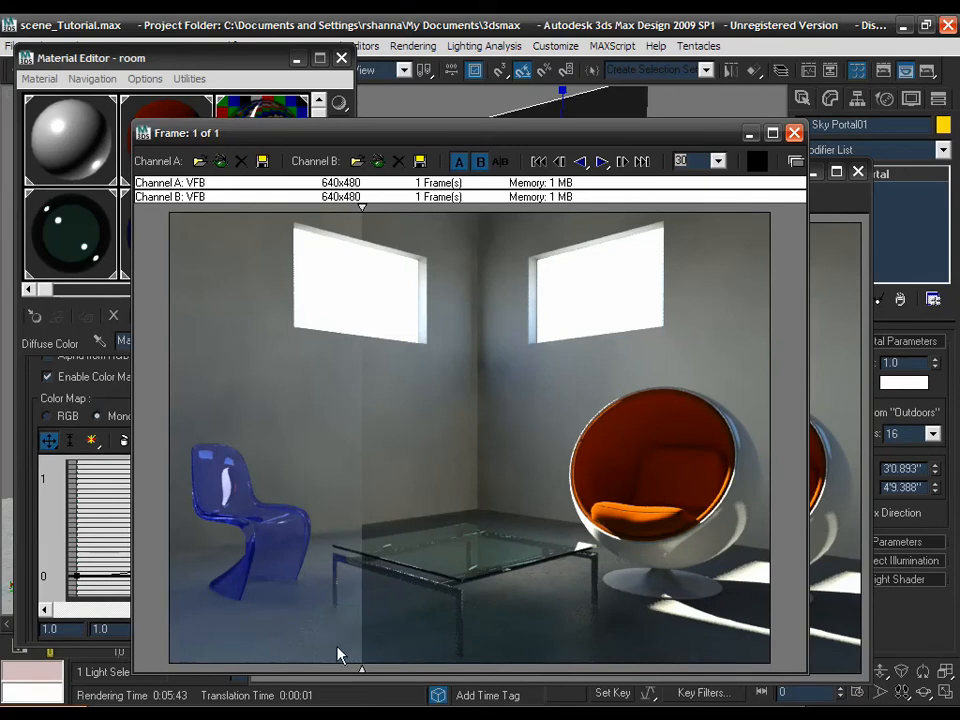
pyautogui.moveTo(340, 652); pyautogui.dragTo(288, 656)
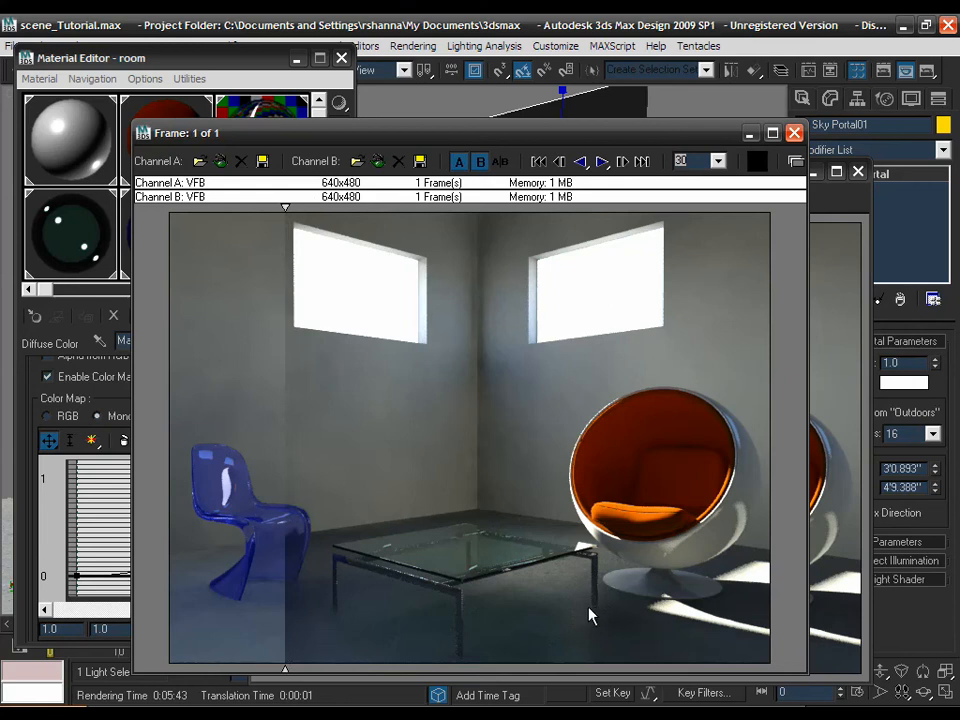
pyautogui.moveTo(551, 621); pyautogui.dragTo(253, 597)
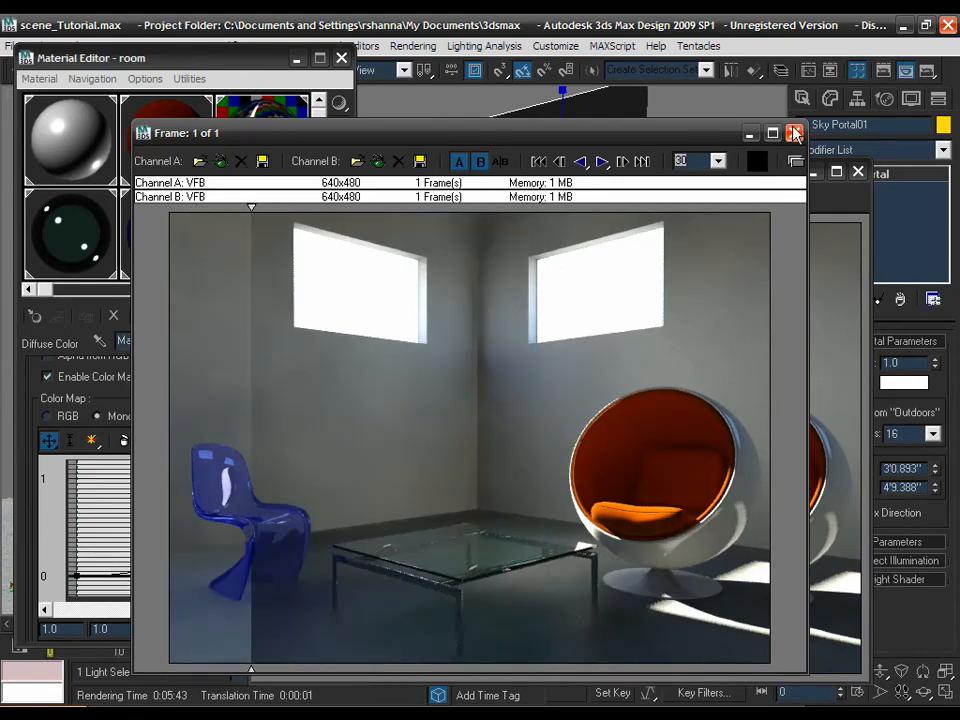
# - Exit the RAM Player, close the Camera01 render window, and turn on edged faces with F4
pyautogui.click(794, 133)
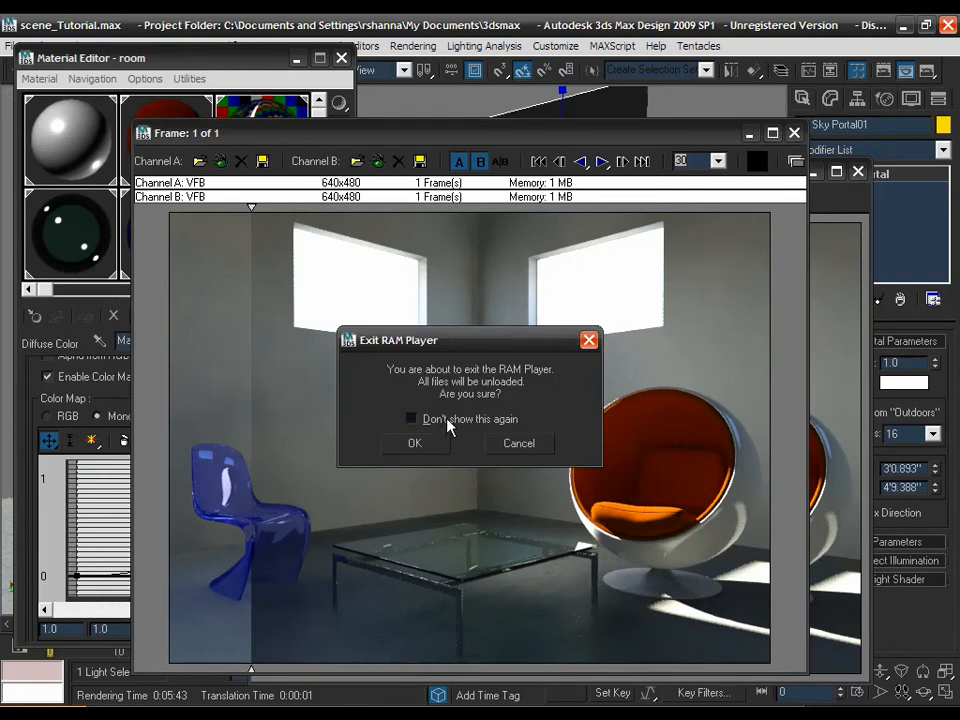
pyautogui.click(423, 446)
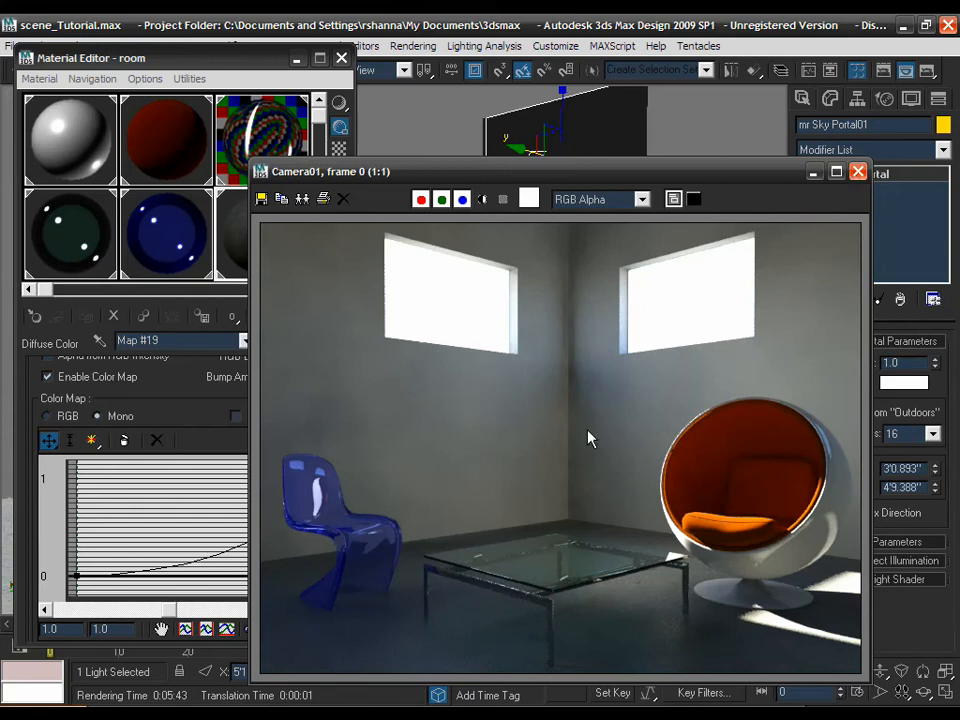
pyautogui.click(857, 174)
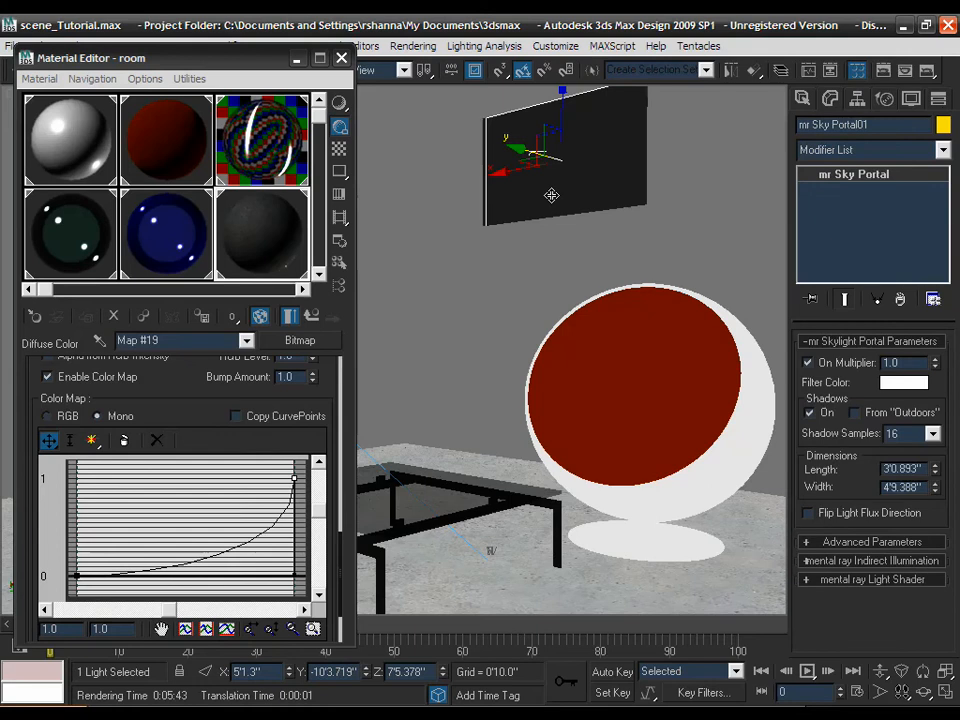
pyautogui.press('F4')
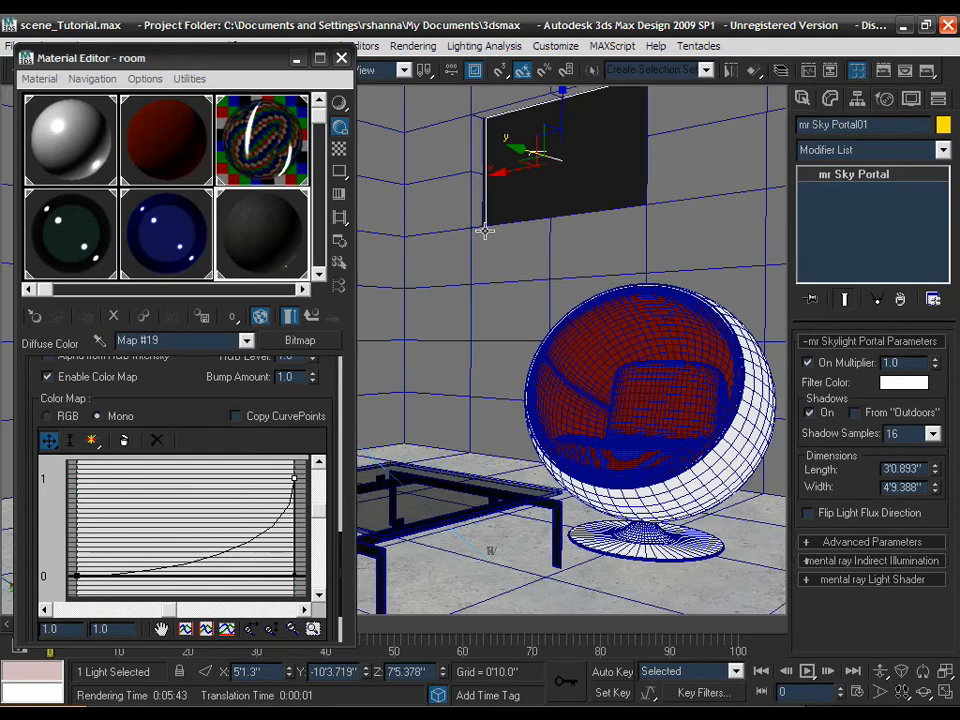
# - Step from the concrete map up to its material, over to brick, then up to the room material
pyautogui.click(312, 317)
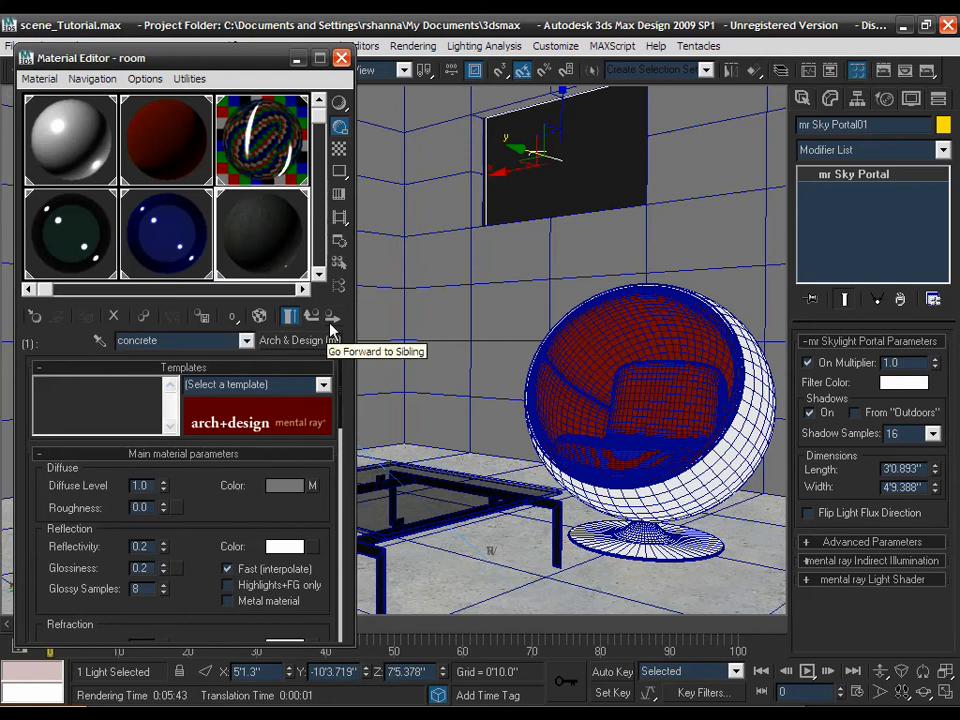
pyautogui.click(332, 319)
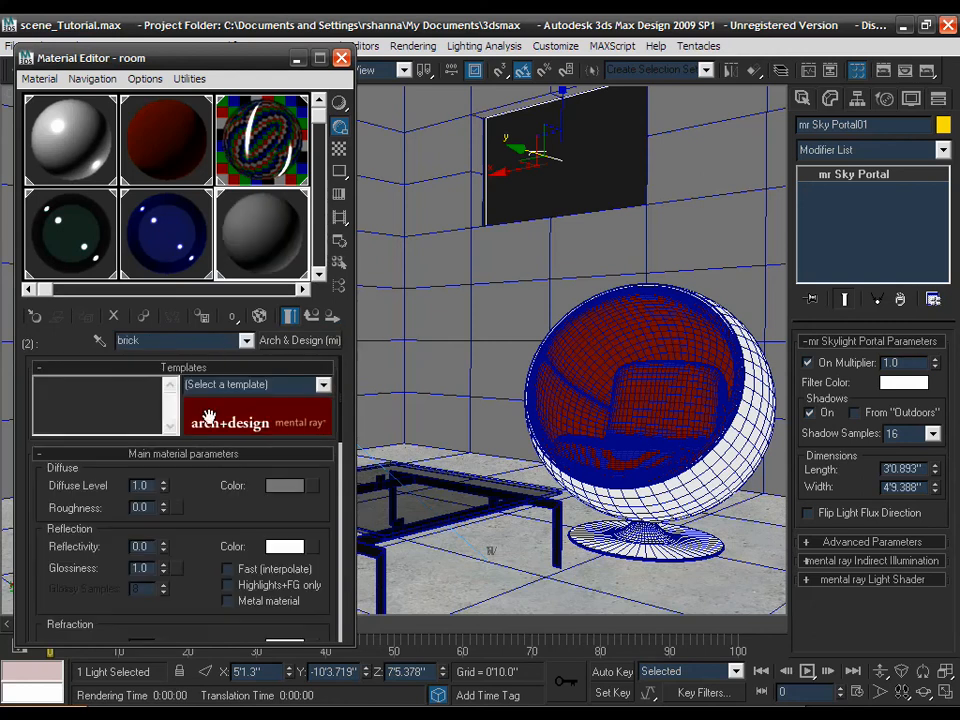
pyautogui.click(314, 315)
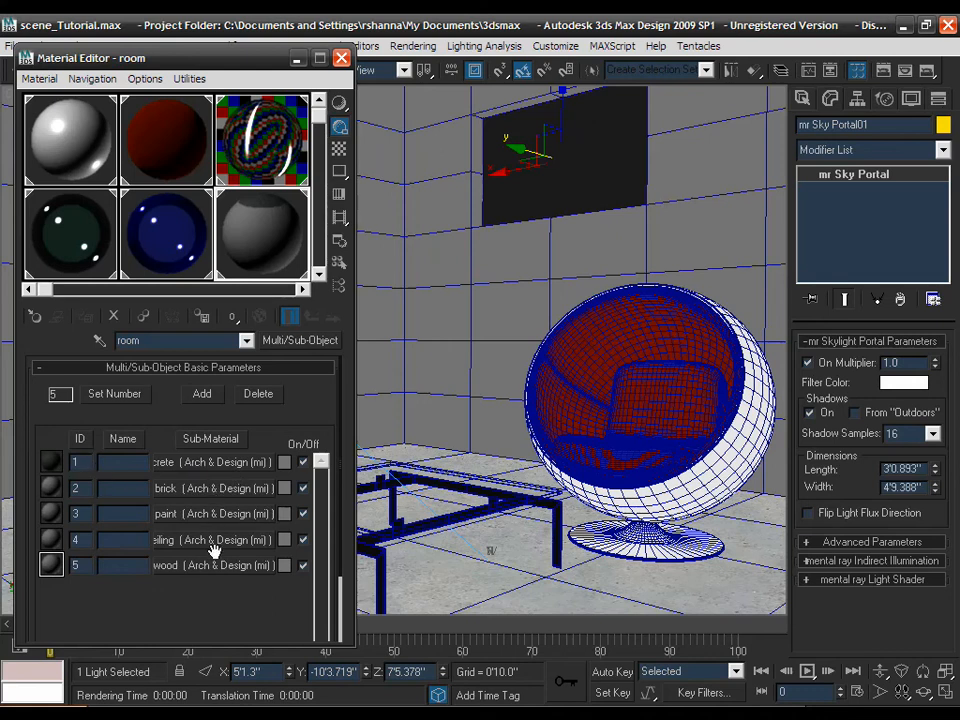
# - Select Box01, check its polygons' material IDs, then display the UVW Mapping Box parameters
pyautogui.click(440, 318)
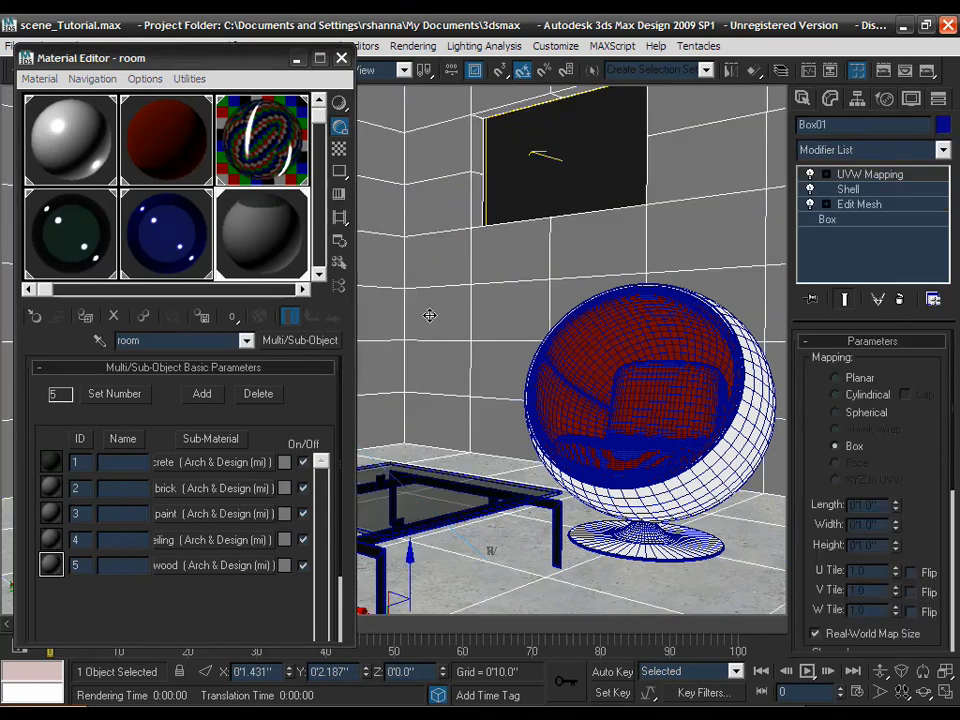
pyautogui.click(826, 204)
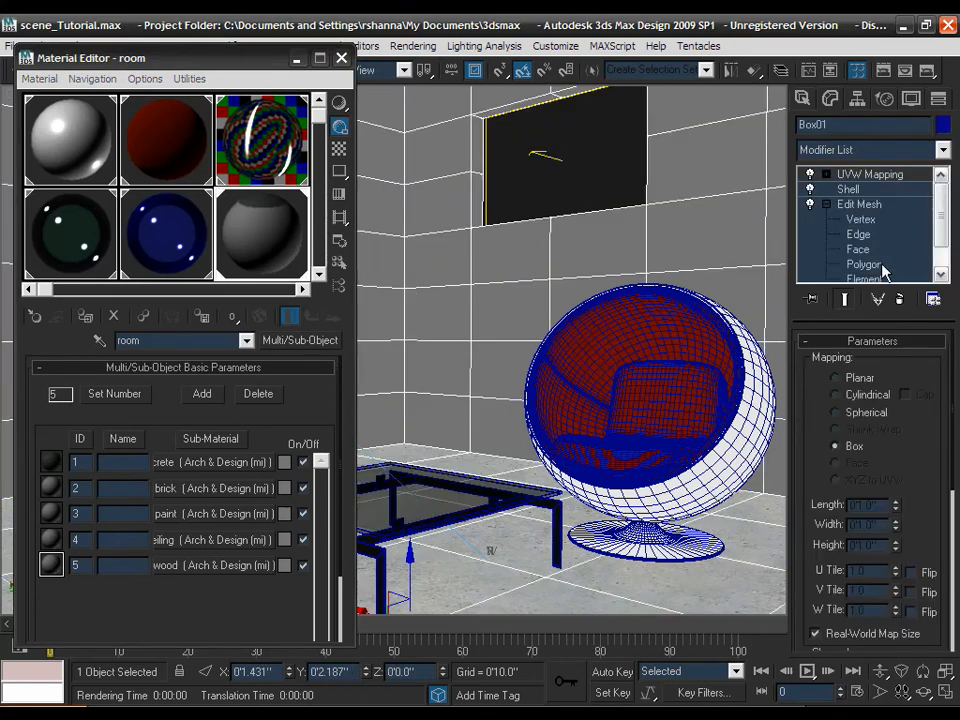
pyautogui.click(879, 266)
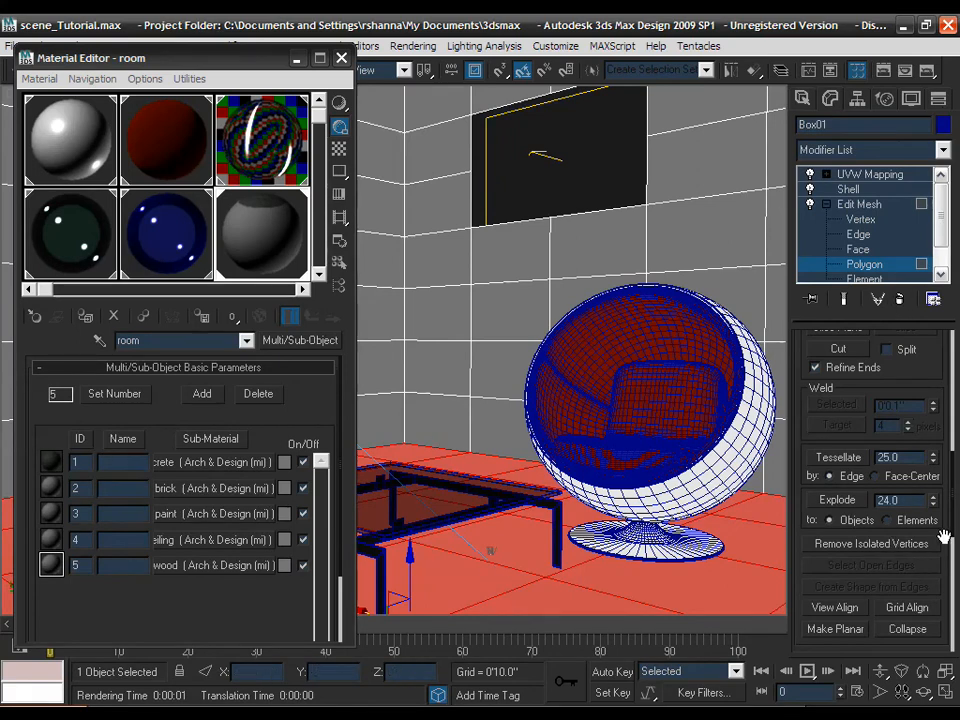
pyautogui.scroll(-5, 945, 568)
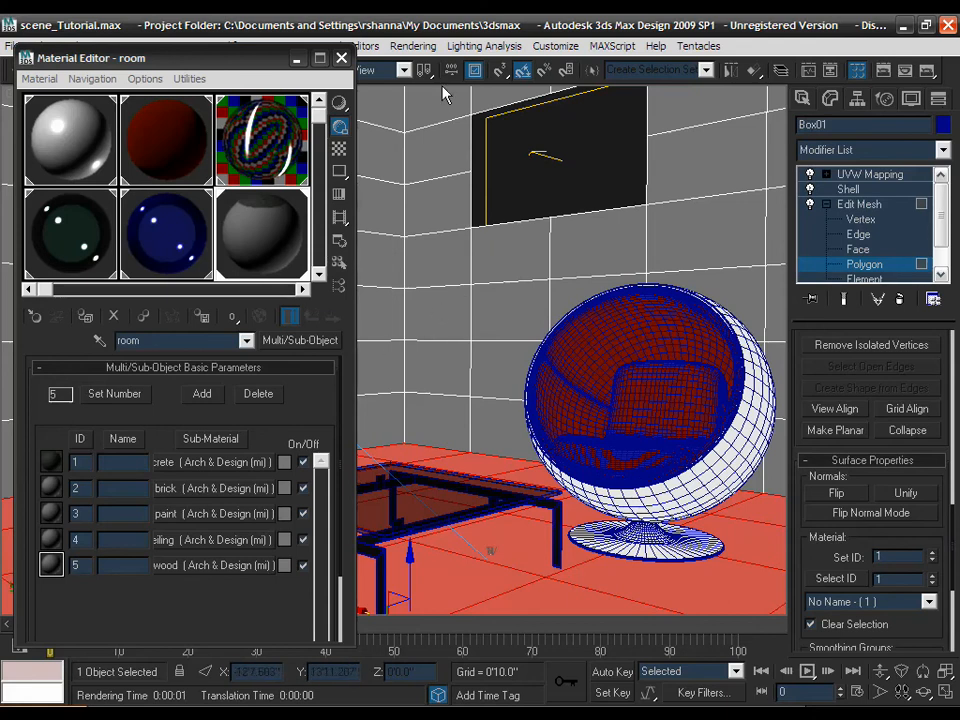
pyautogui.click(860, 205)
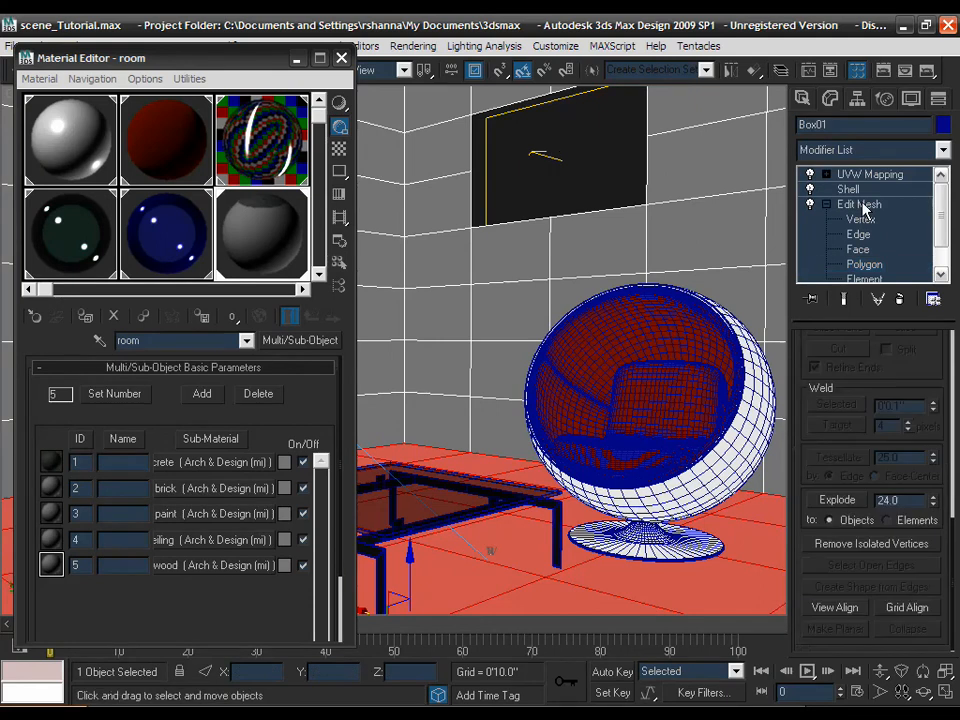
pyautogui.click(850, 189)
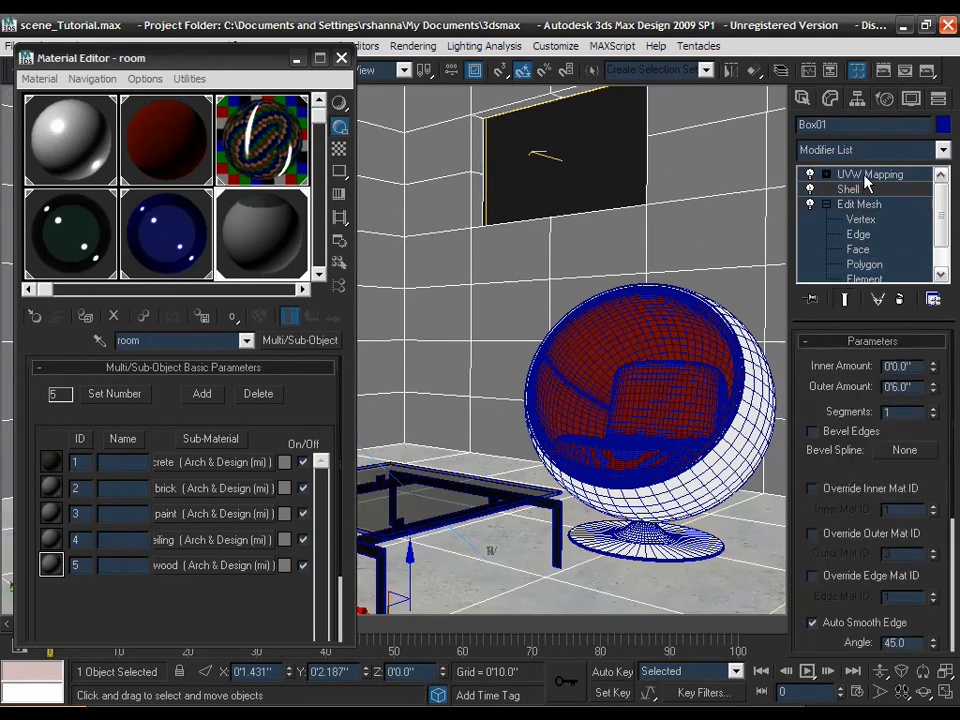
pyautogui.click(866, 176)
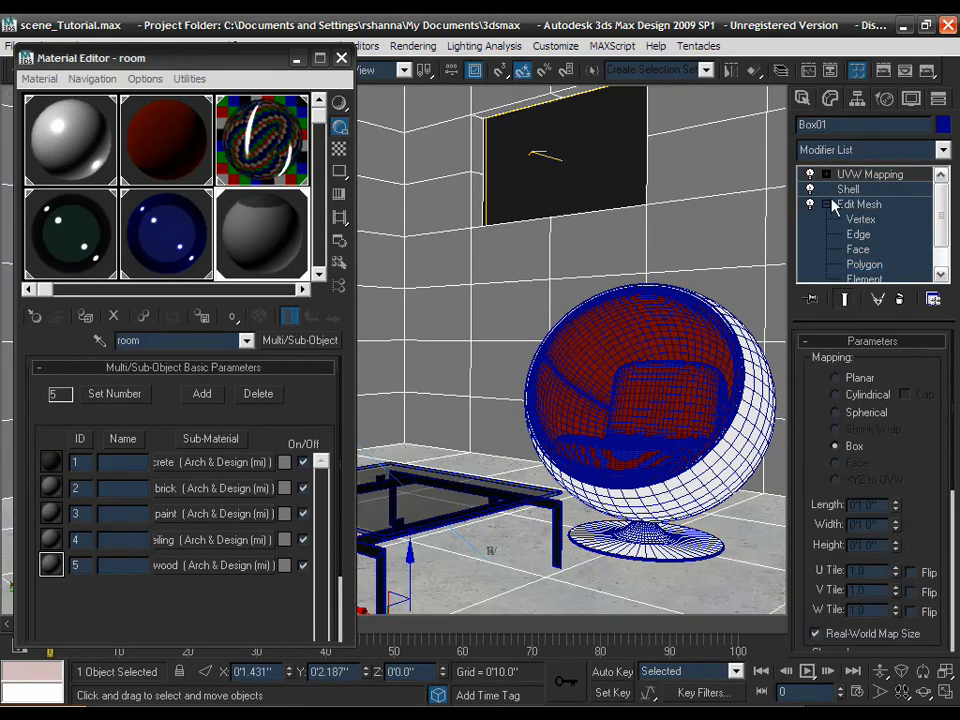
pyautogui.click(827, 205)
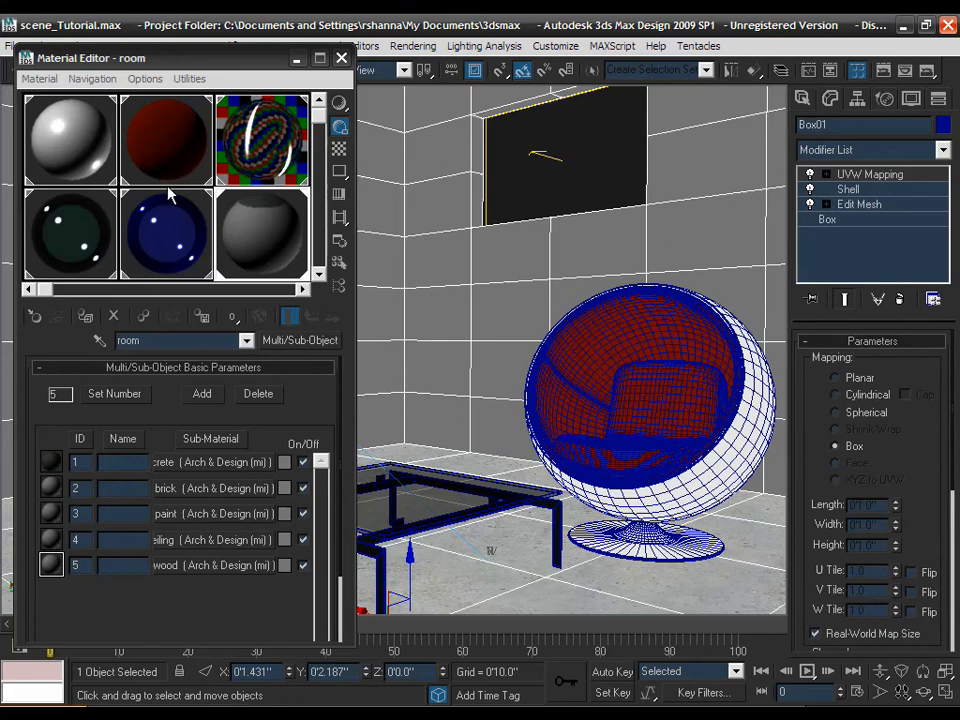
# - Open the brick sub-material and scroll to its Diffuse Level 1.0 and Reflectivity 0.0 settings
pyautogui.click(201, 487)
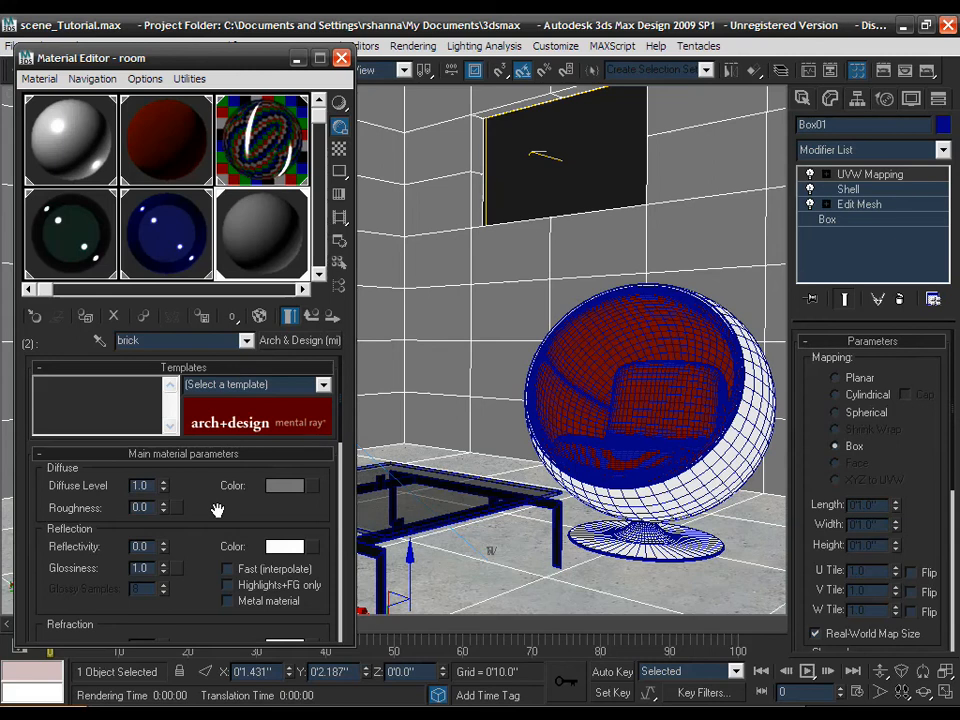
pyautogui.moveTo(217, 510); pyautogui.dragTo(213, 484)
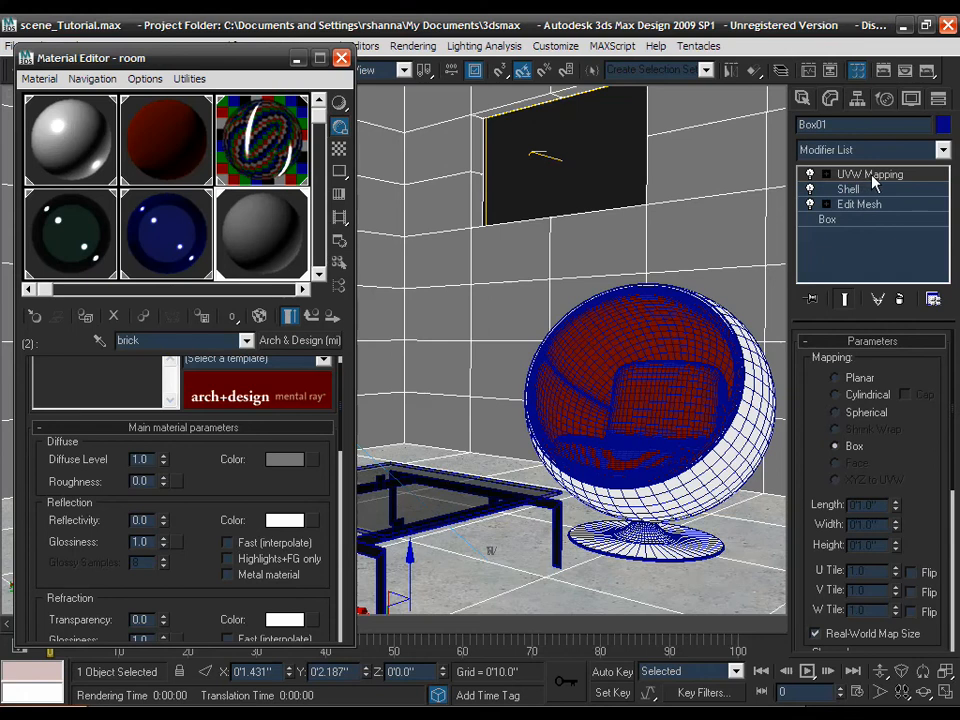
pyautogui.moveTo(906, 428); pyautogui.dragTo(898, 343)
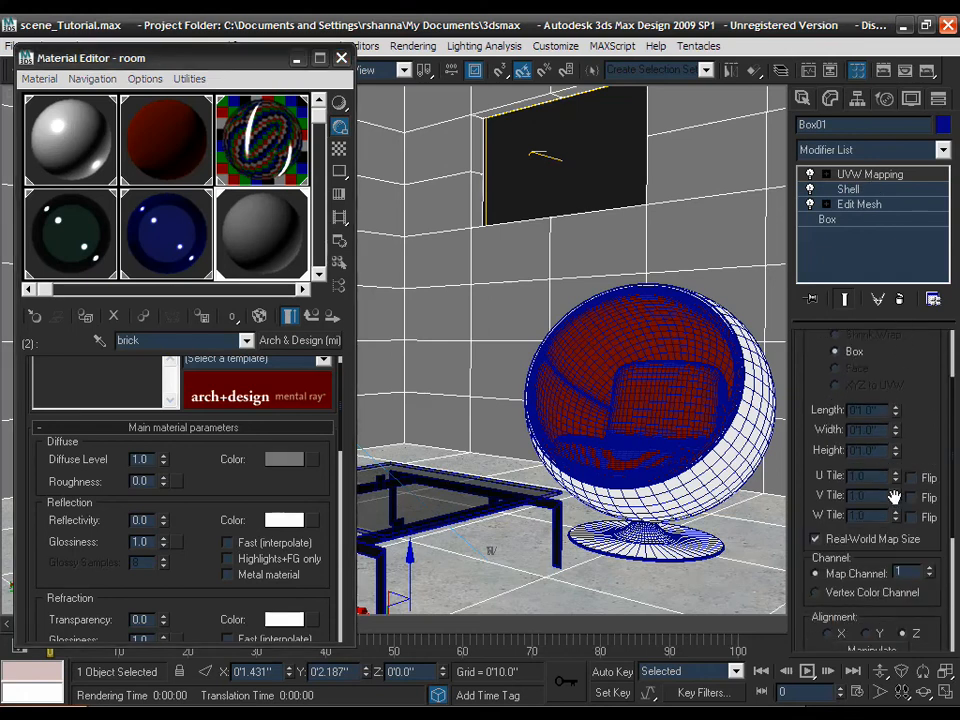
pyautogui.scroll(-1, 889, 489)
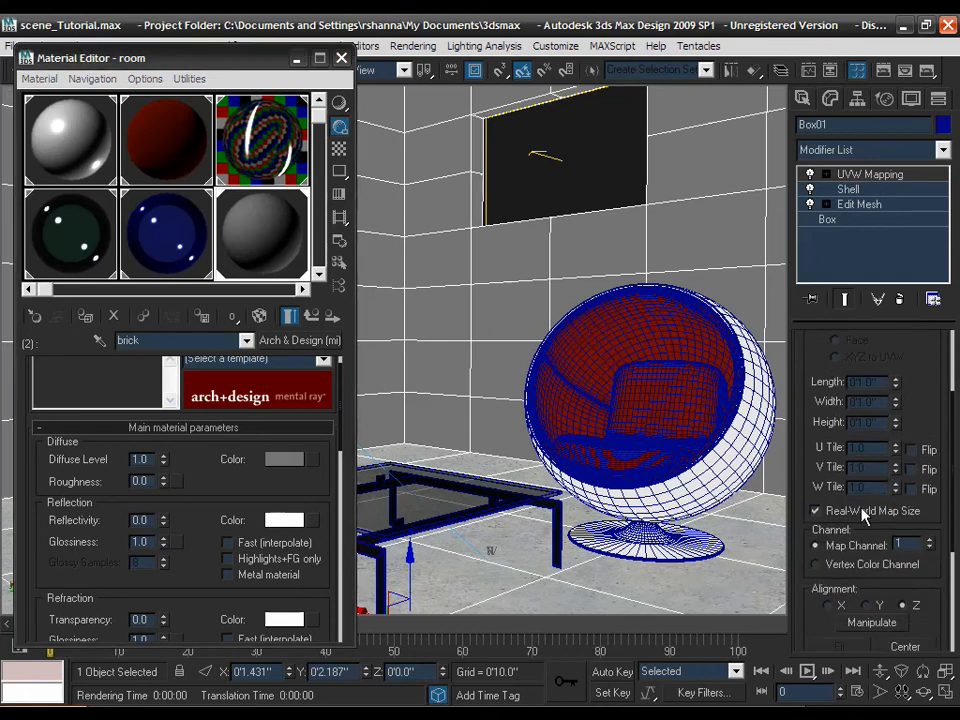
pyautogui.moveTo(954, 370); pyautogui.dragTo(849, 386)
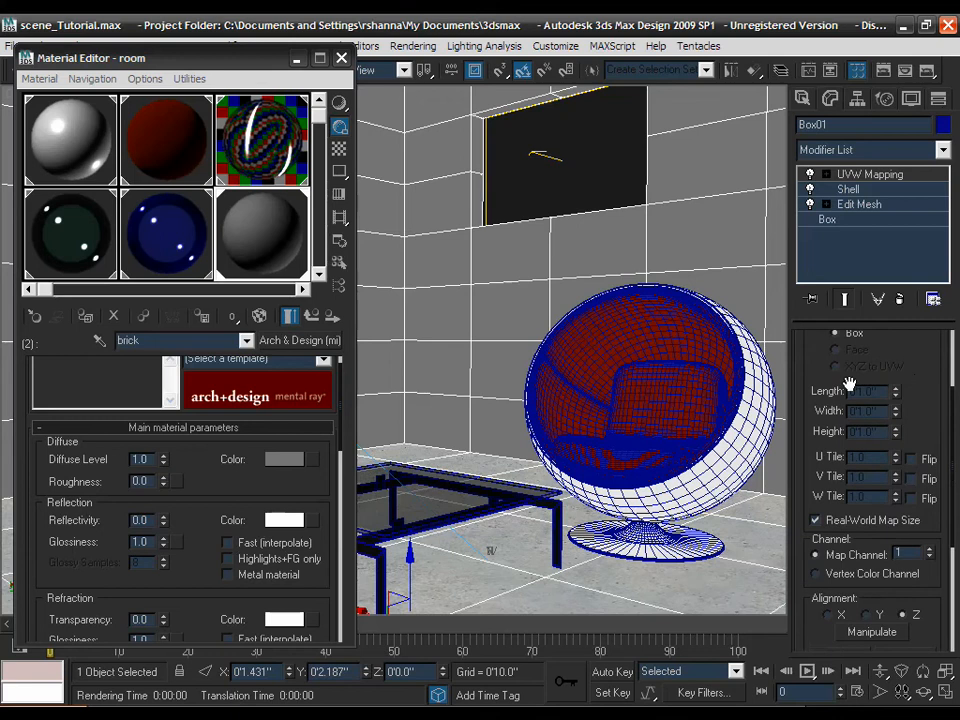
# - Assign a Stack Bond Tiles map (Map #20) to the brick's Diffuse Color
pyautogui.click(311, 459)
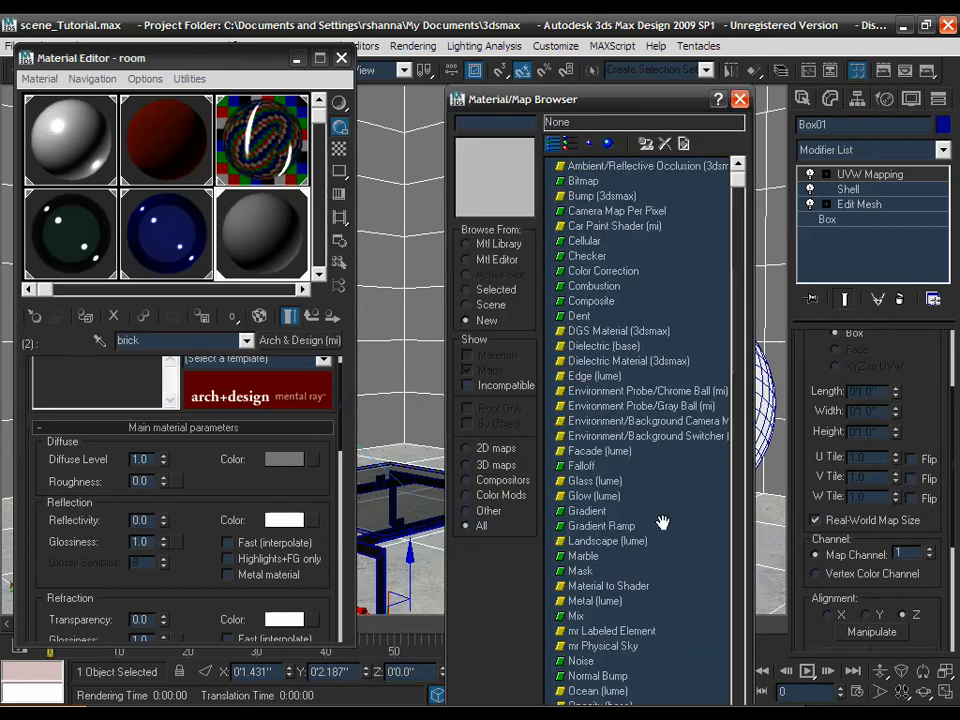
pyautogui.moveTo(664, 521); pyautogui.dragTo(662, 484)
pyautogui.scroll(-4, 658, 500)
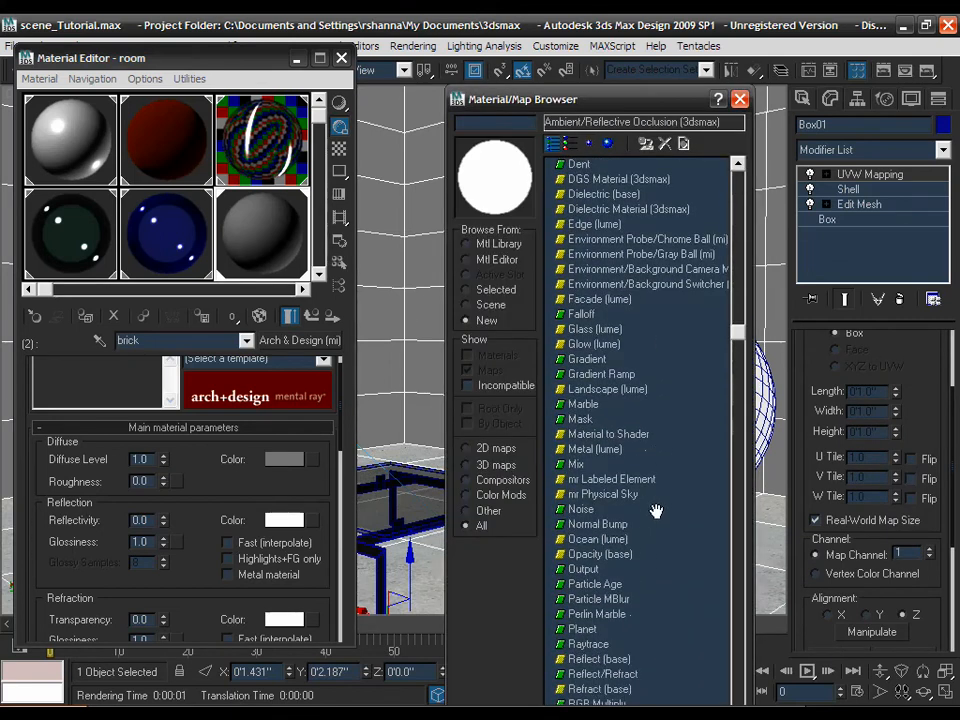
pyautogui.scroll(-4, 652, 516)
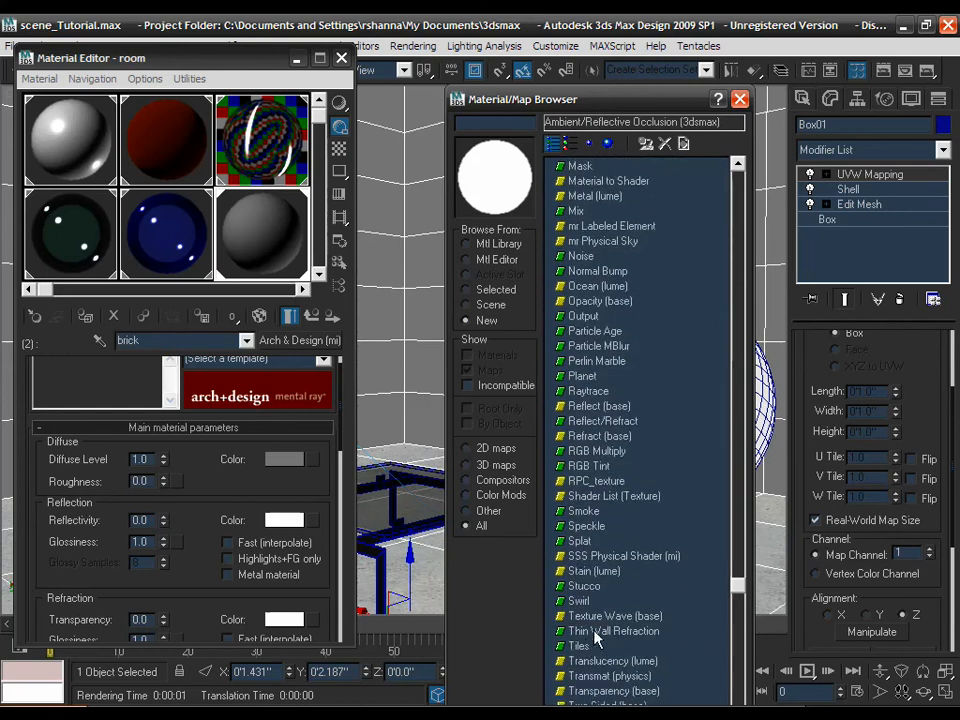
pyautogui.doubleClick(585, 647)
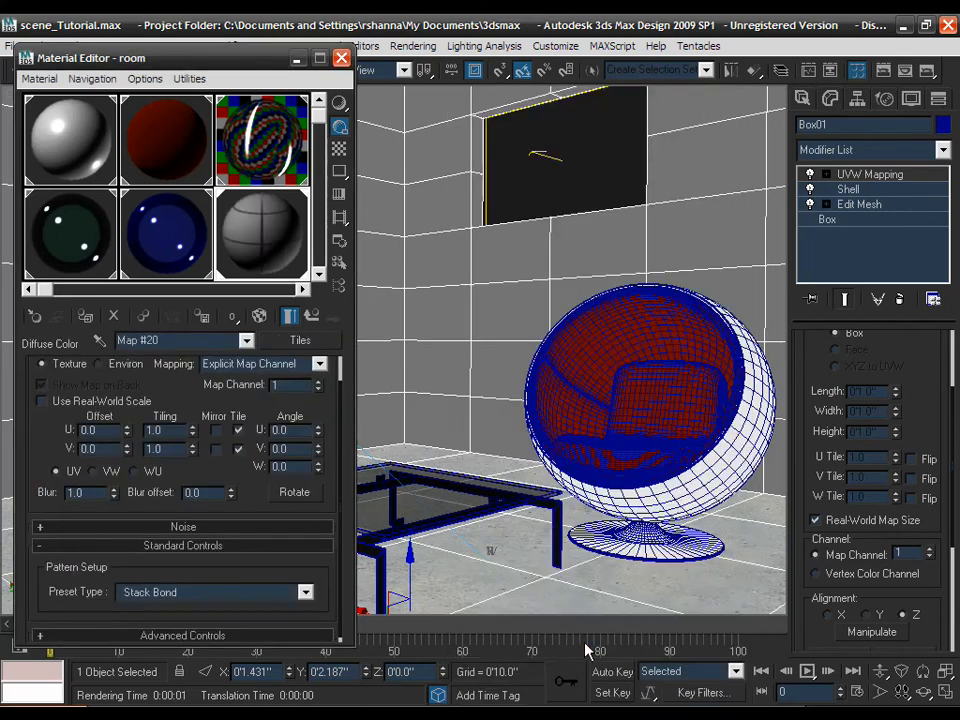
# - Show the tiles on the viewport walls, hide edged faces, and enable Use Real-World Scale
pyautogui.click(259, 317)
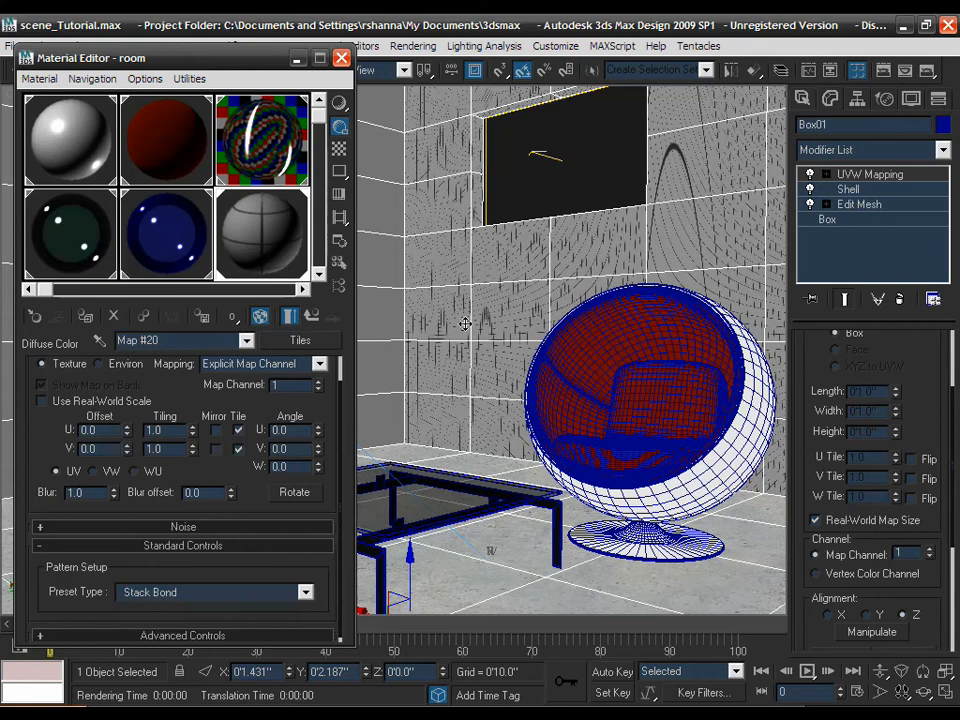
pyautogui.press('F4')
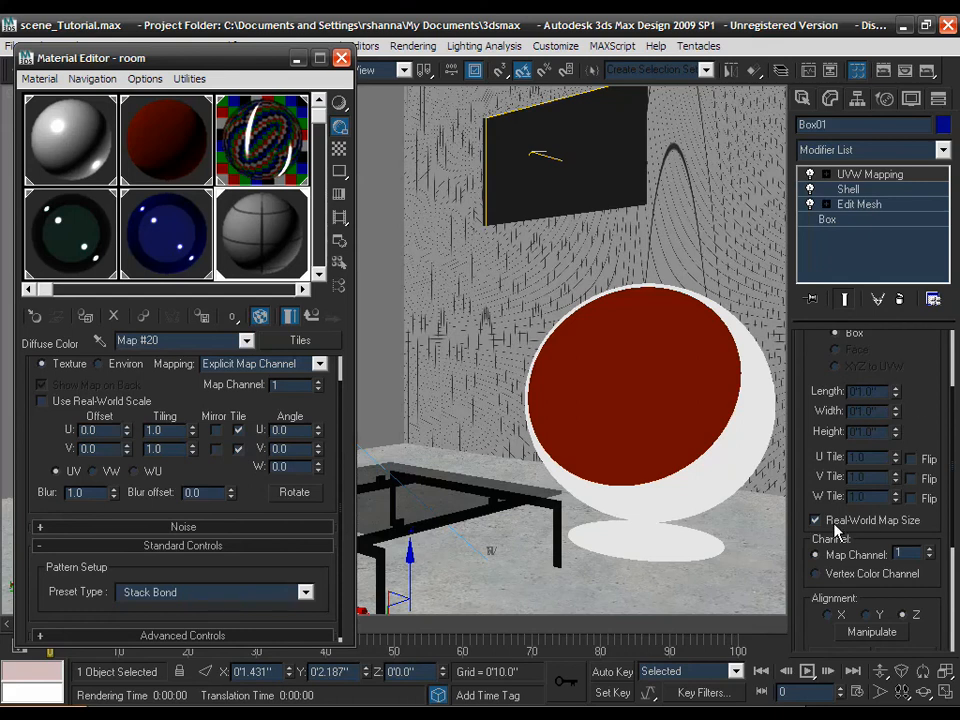
pyautogui.click(139, 404)
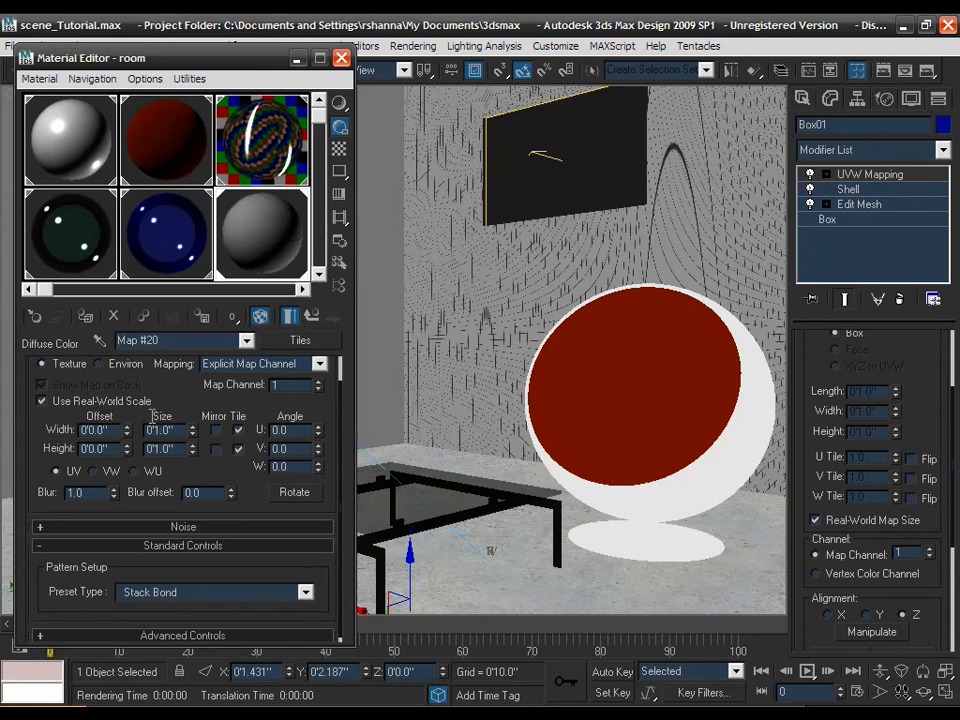
# - Try a Tiles real-world size of 5 wide by 5 high in the Coordinates rollout
pyautogui.doubleClick(165, 430)
pyautogui.write('5')
pyautogui.press('Tab')
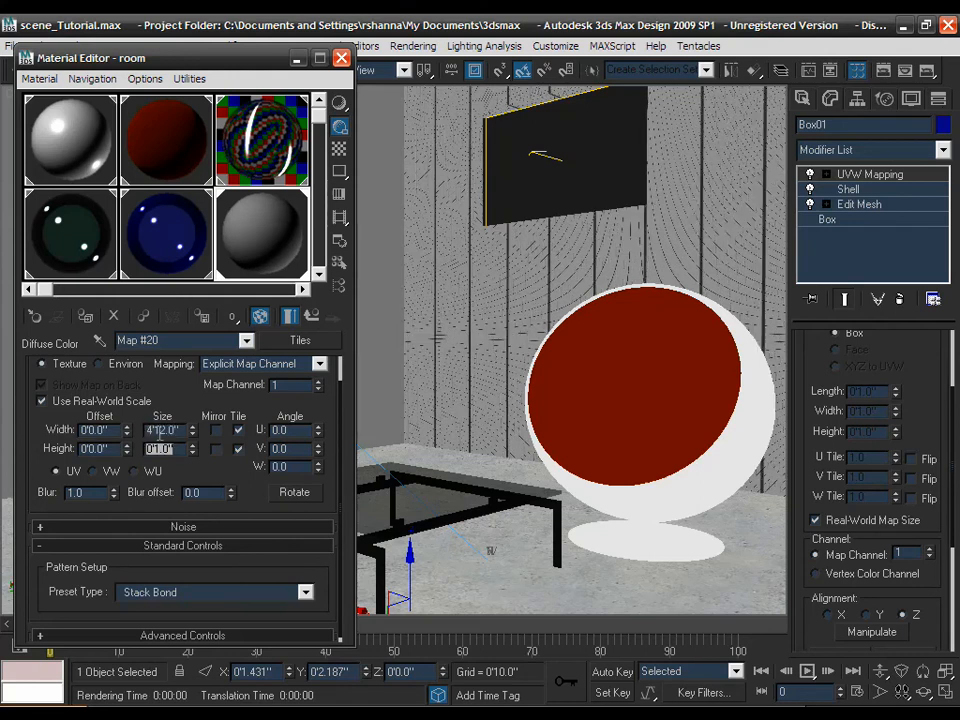
pyautogui.write('5')
pyautogui.press('Return')
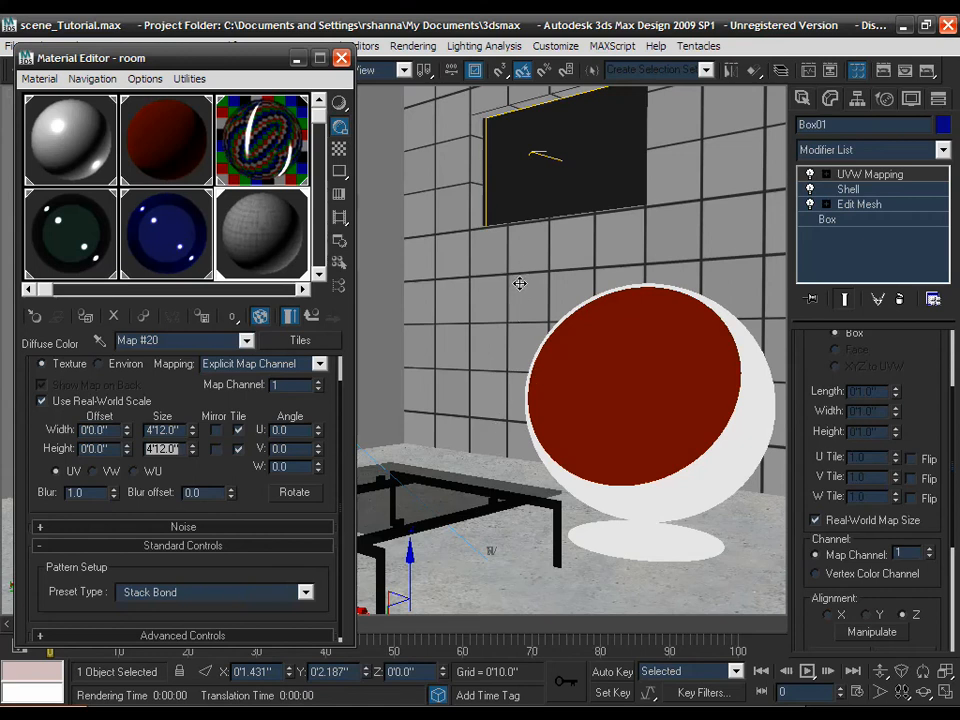
pyautogui.moveTo(174, 403); pyautogui.dragTo(175, 387)
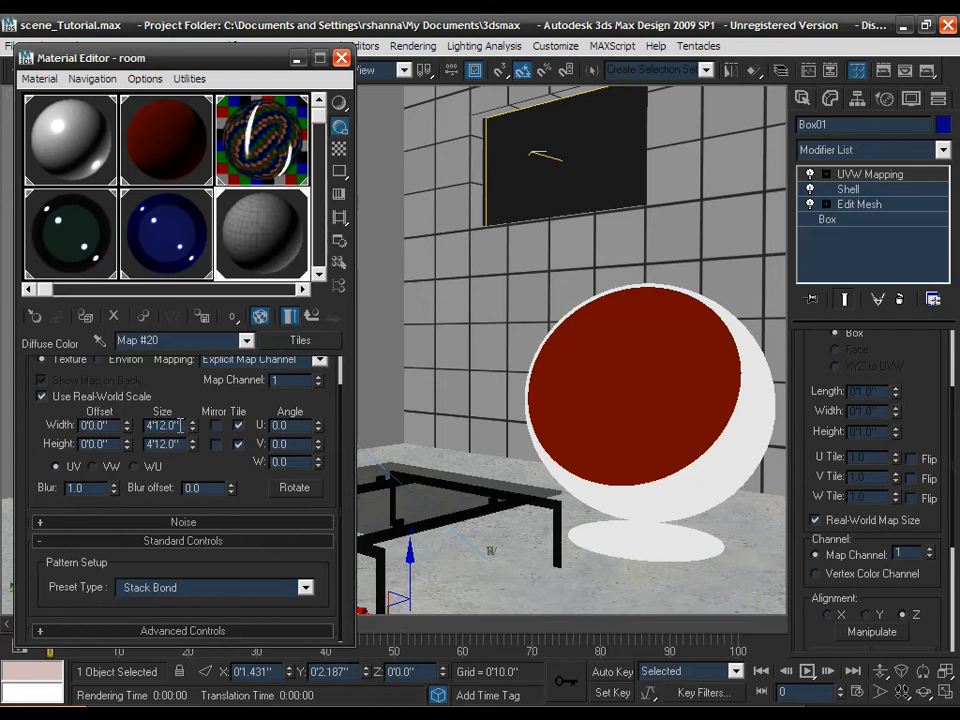
pyautogui.moveTo(178, 390)
pyautogui.mouseDown()
pyautogui.moveTo(180, 404)
pyautogui.moveTo(180, 396)
pyautogui.mouseUp()
# - Change the Tiles size to 0'10.0" wide by 0'3.0" high and expand Advanced Controls
pyautogui.moveTo(181, 425); pyautogui.dragTo(147, 425)
pyautogui.write('10')
pyautogui.press('Tab')
pyautogui.write('3')
pyautogui.press('Return')
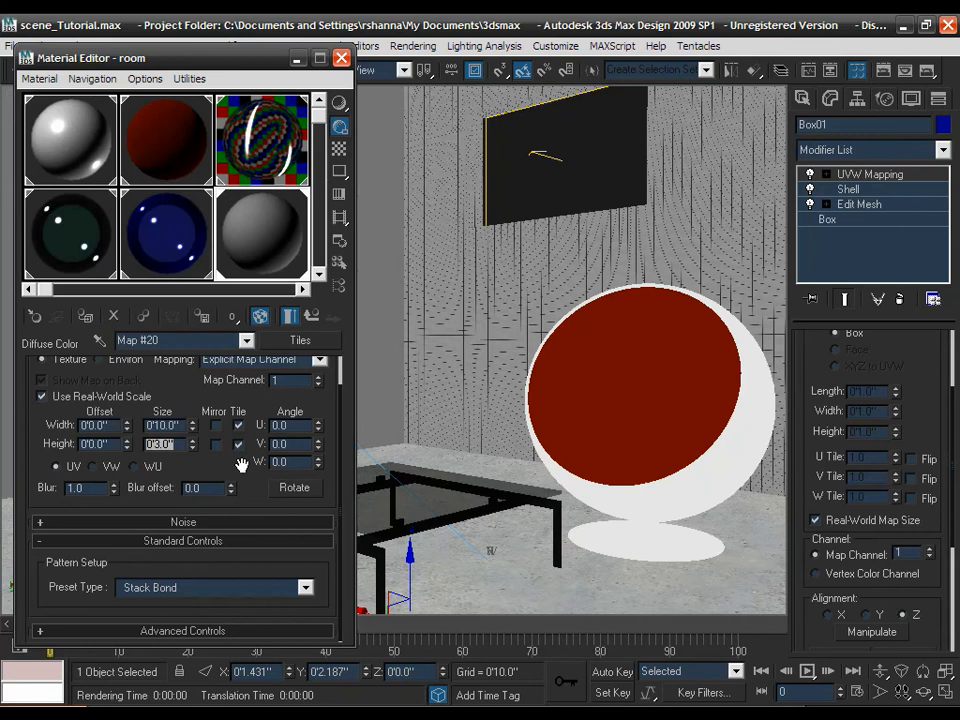
pyautogui.click(185, 630)
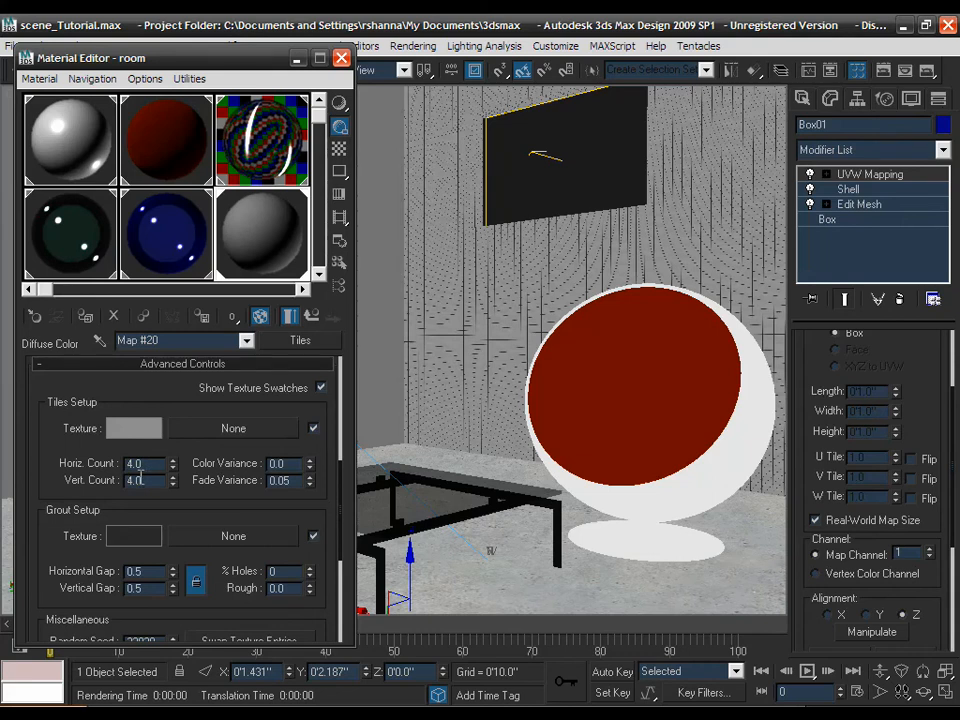
# - Set the horizontal and vertical tile counts to 1.0
pyautogui.moveTo(160, 400); pyautogui.dragTo(152, 653)
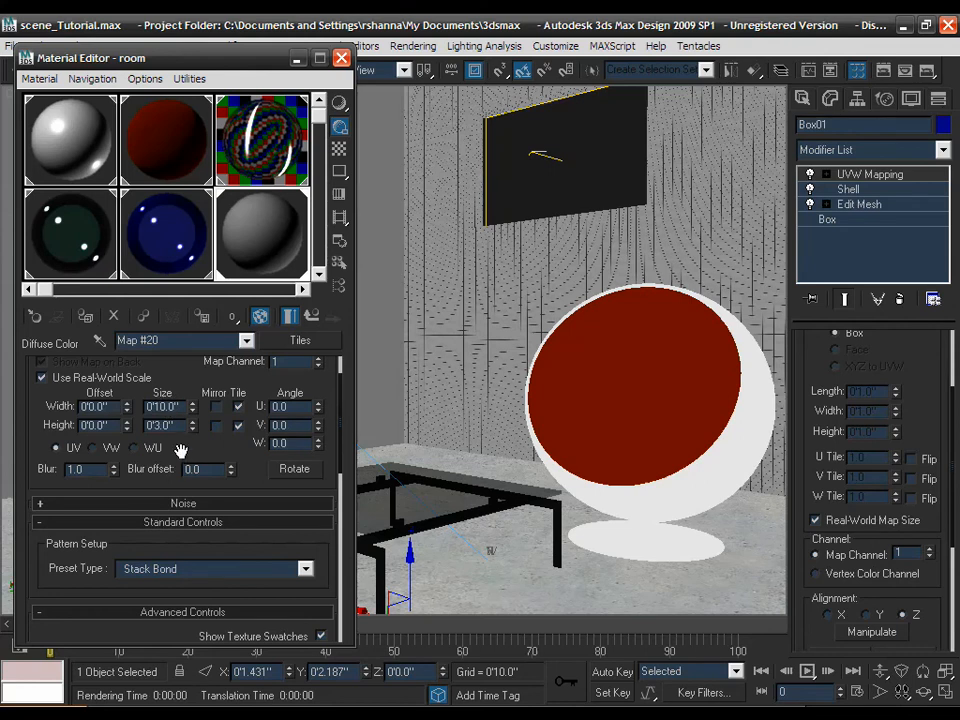
pyautogui.moveTo(181, 451); pyautogui.dragTo(188, 355)
pyautogui.moveTo(165, 548); pyautogui.dragTo(163, 493)
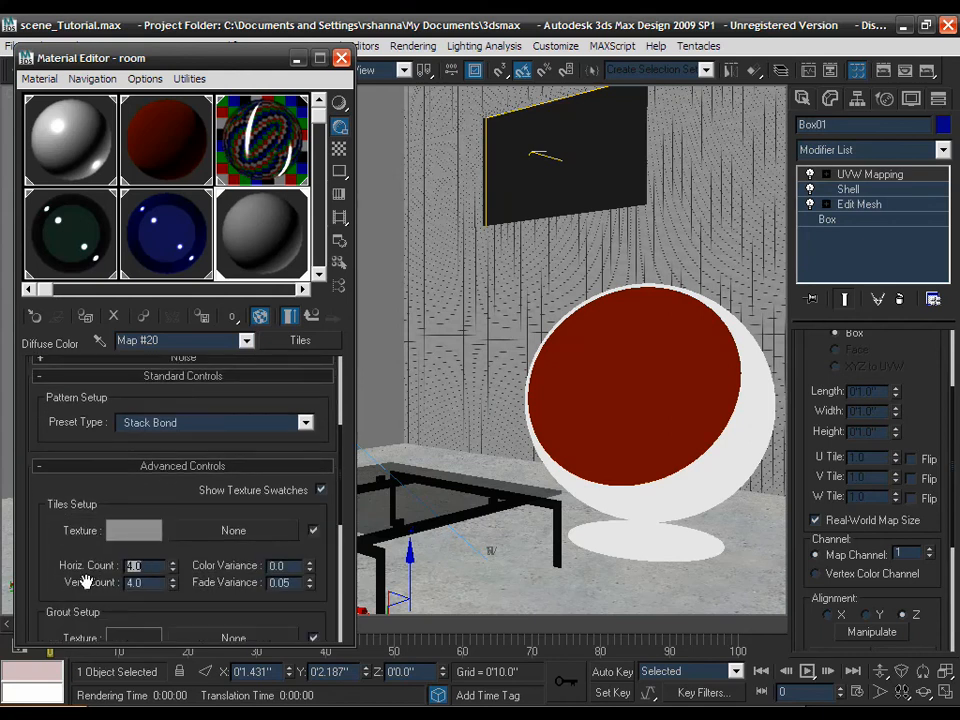
pyautogui.write('1')
pyautogui.press('Tab')
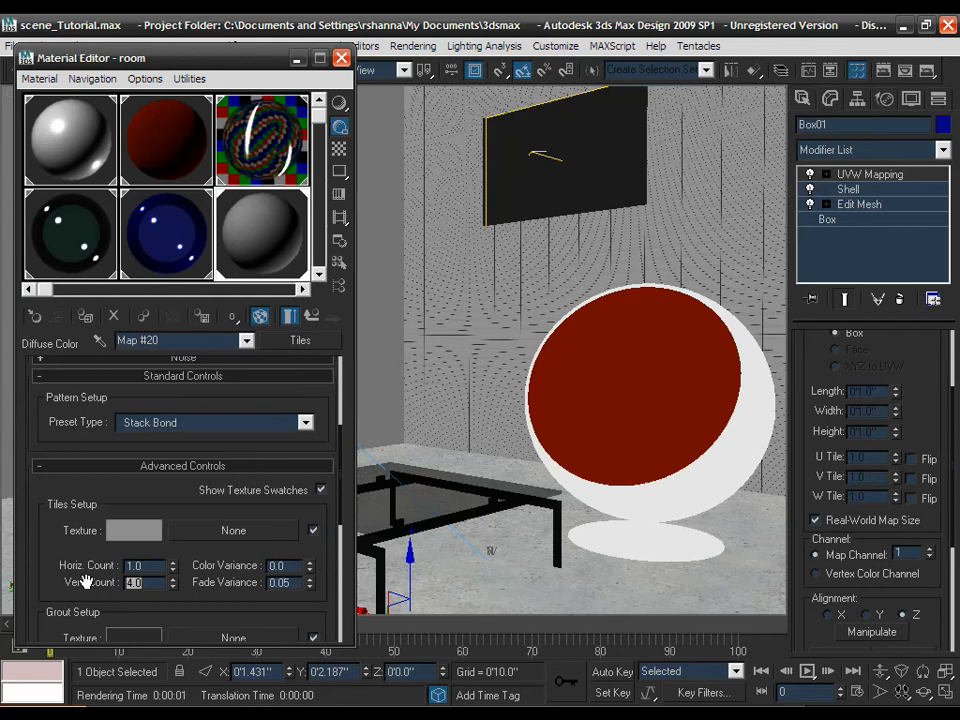
pyautogui.doubleClick(140, 582)
pyautogui.write('1')
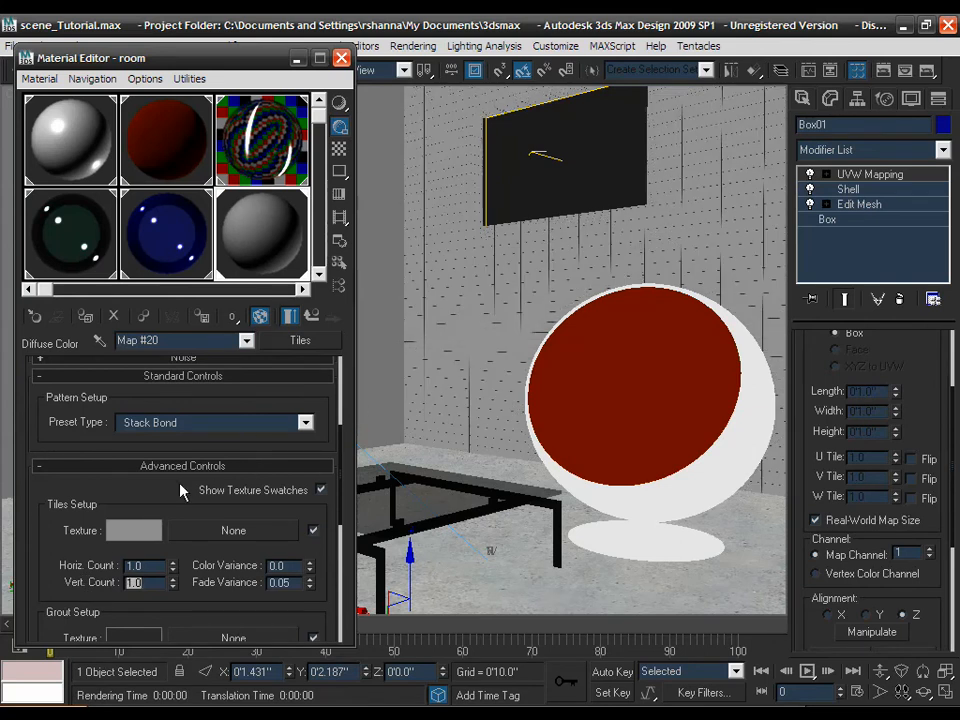
pyautogui.moveTo(164, 482); pyautogui.dragTo(163, 489)
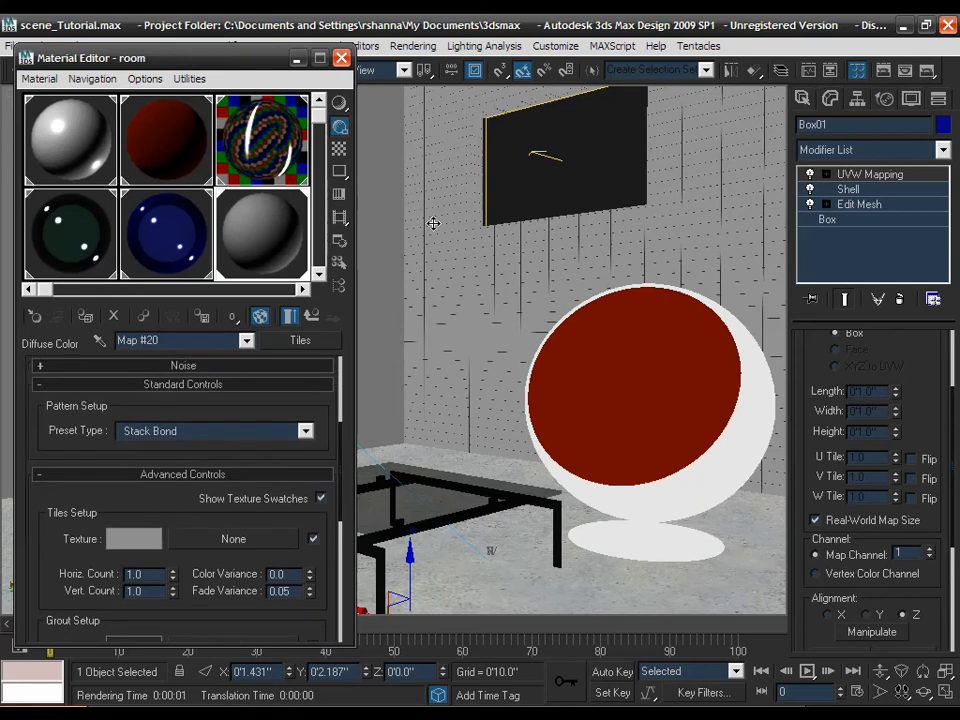
# - Switch the Tiles preset pattern to Running Bond
pyautogui.click(305, 431)
pyautogui.click(202, 462)
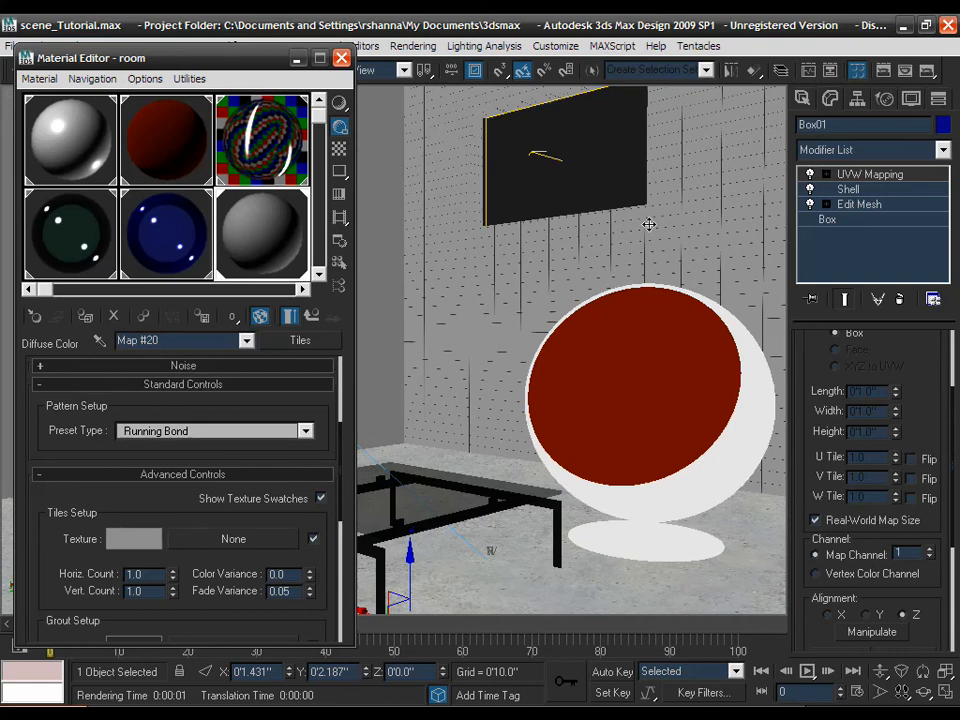
pyautogui.moveTo(175, 495); pyautogui.dragTo(173, 492)
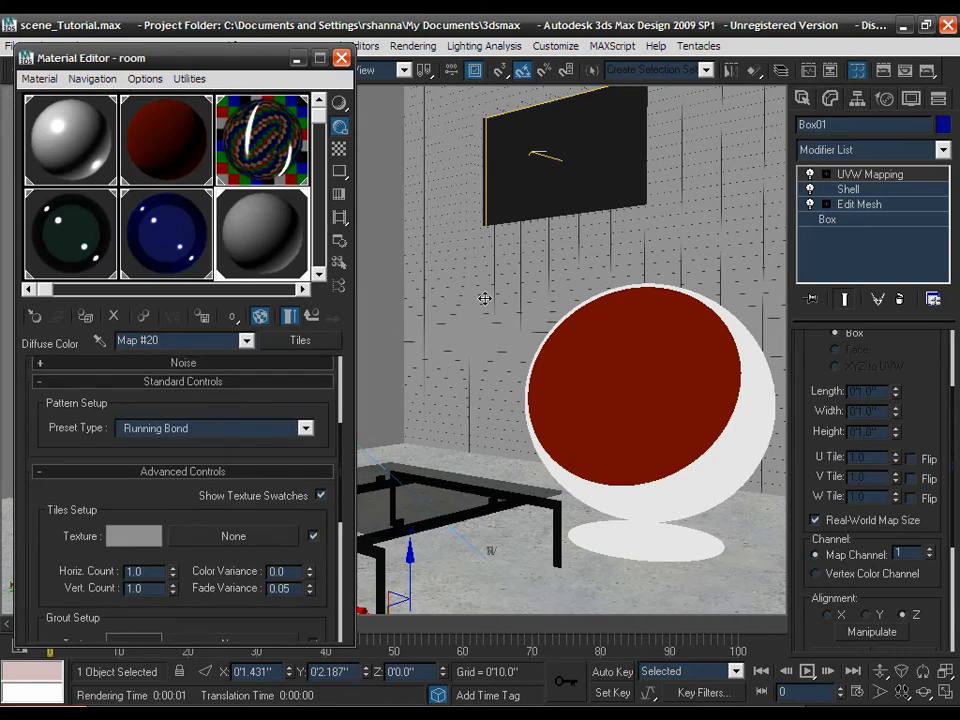
pyautogui.click(339, 217)
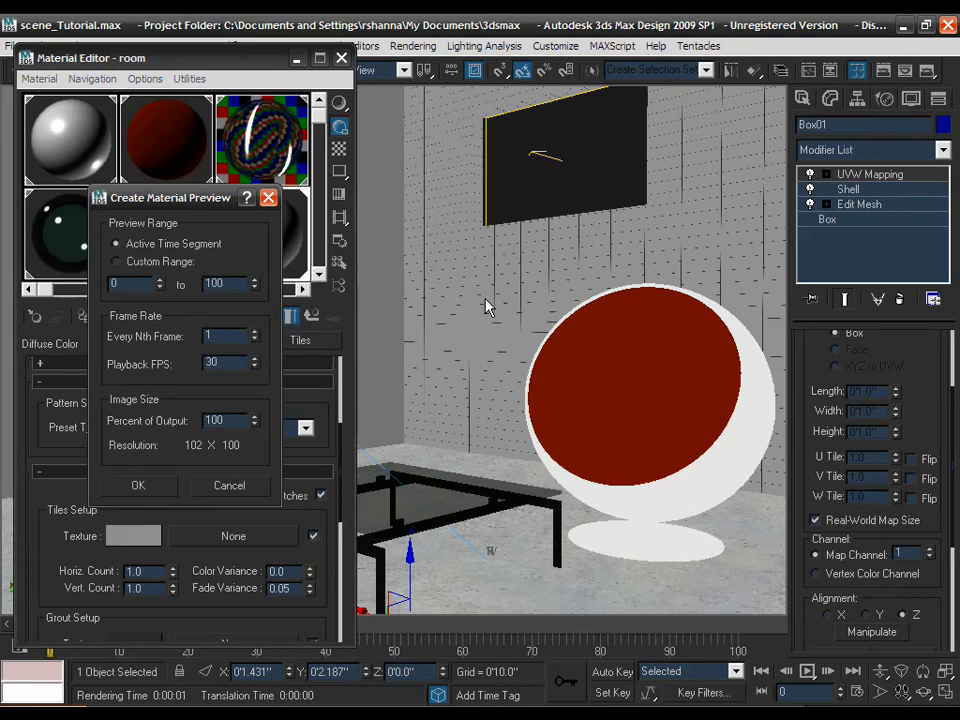
pyautogui.click(229, 487)
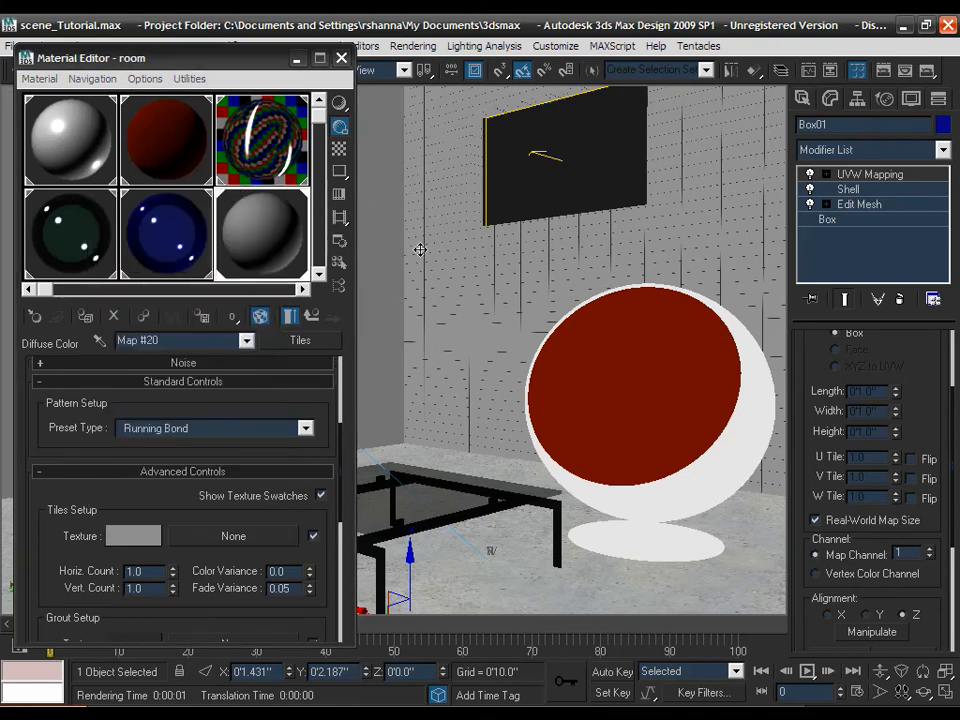
# - Set the tile counts to 2.0 and zoom in to inspect the brick wall
pyautogui.hotkey('alt', 'z')
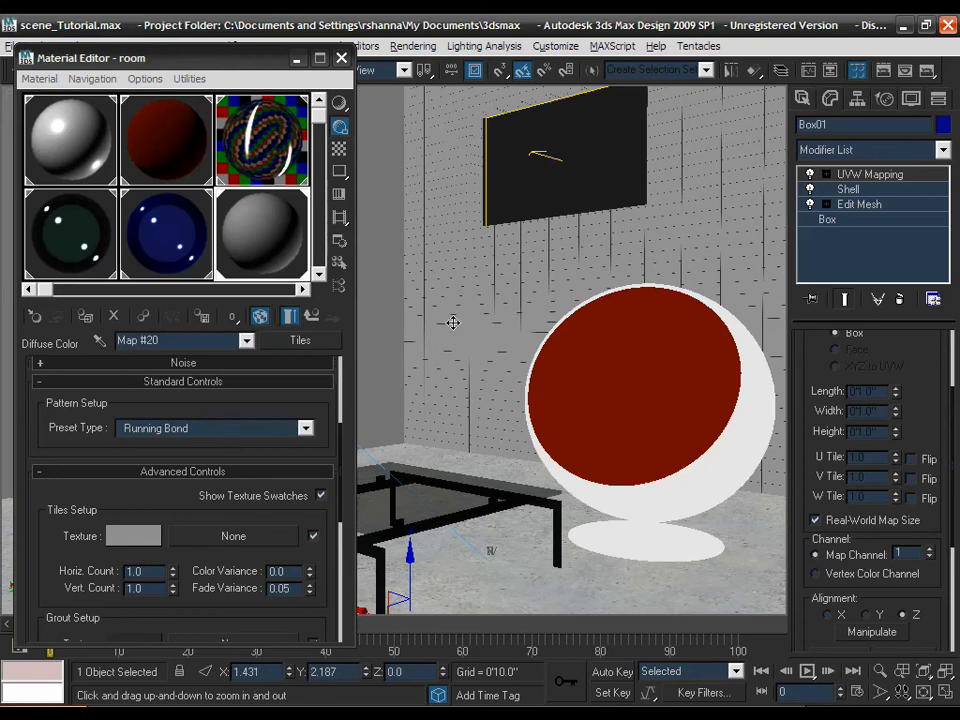
pyautogui.moveTo(465, 272); pyautogui.dragTo(547, 221)
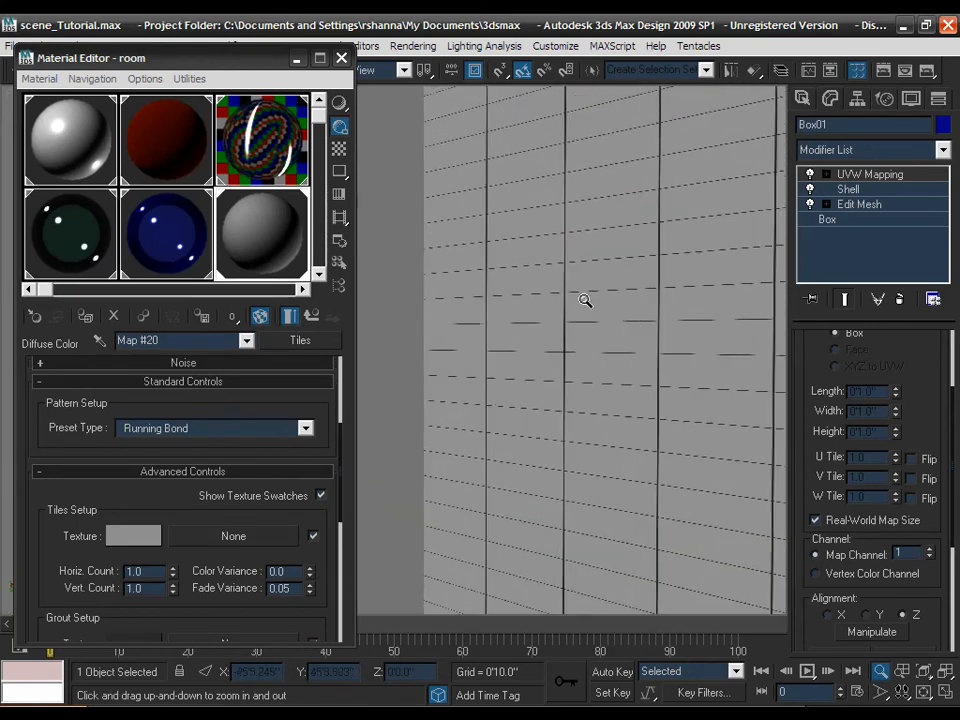
pyautogui.moveTo(585, 298); pyautogui.dragTo(555, 300, button='middle')
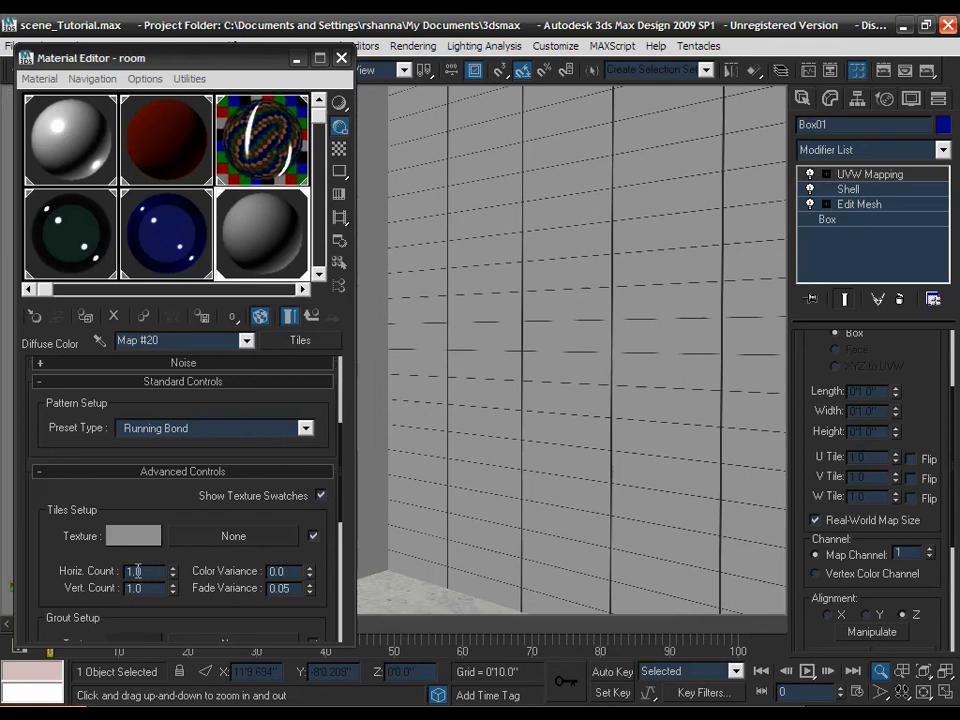
pyautogui.doubleClick(138, 572)
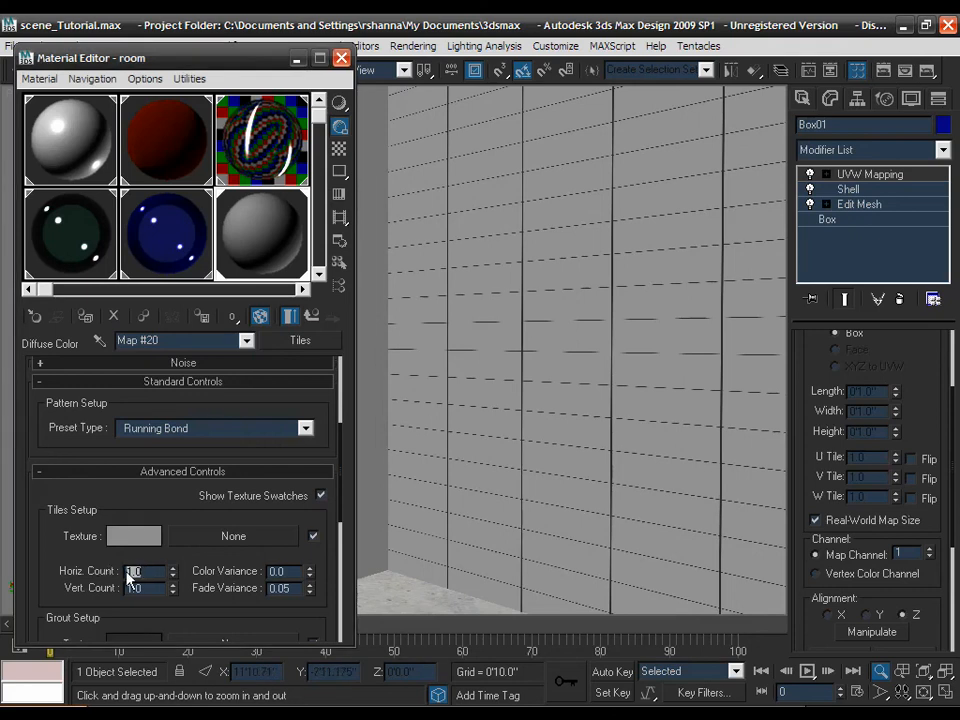
pyautogui.write('2')
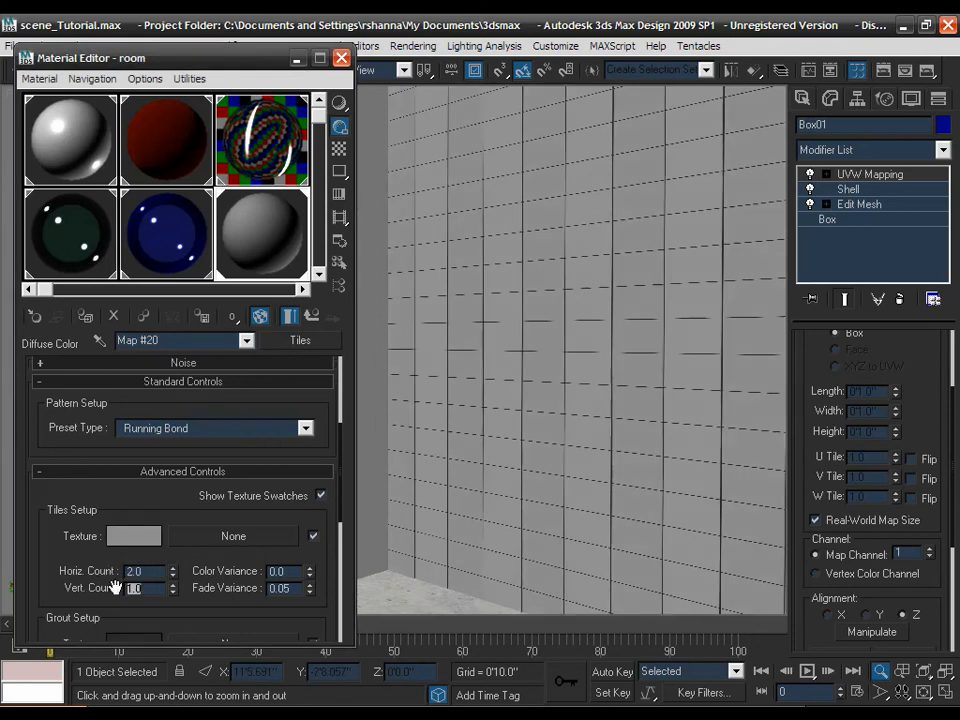
pyautogui.write('2')
pyautogui.press('Return')
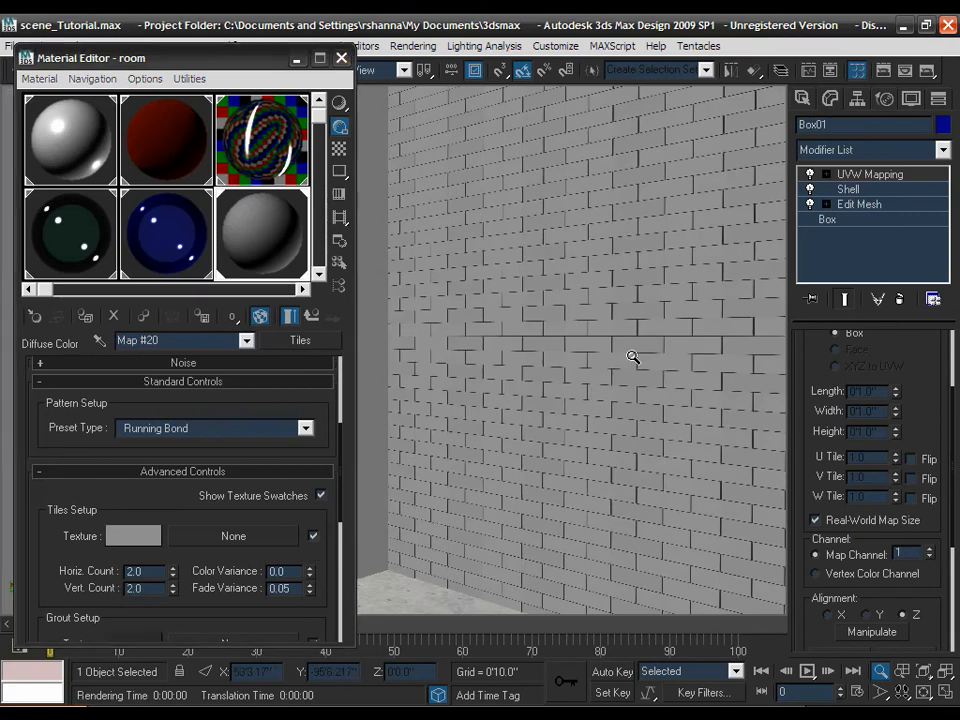
pyautogui.keyDown('alt'); pyautogui.moveTo(633, 357); pyautogui.dragTo(610, 358, button='middle'); pyautogui.keyUp('alt')
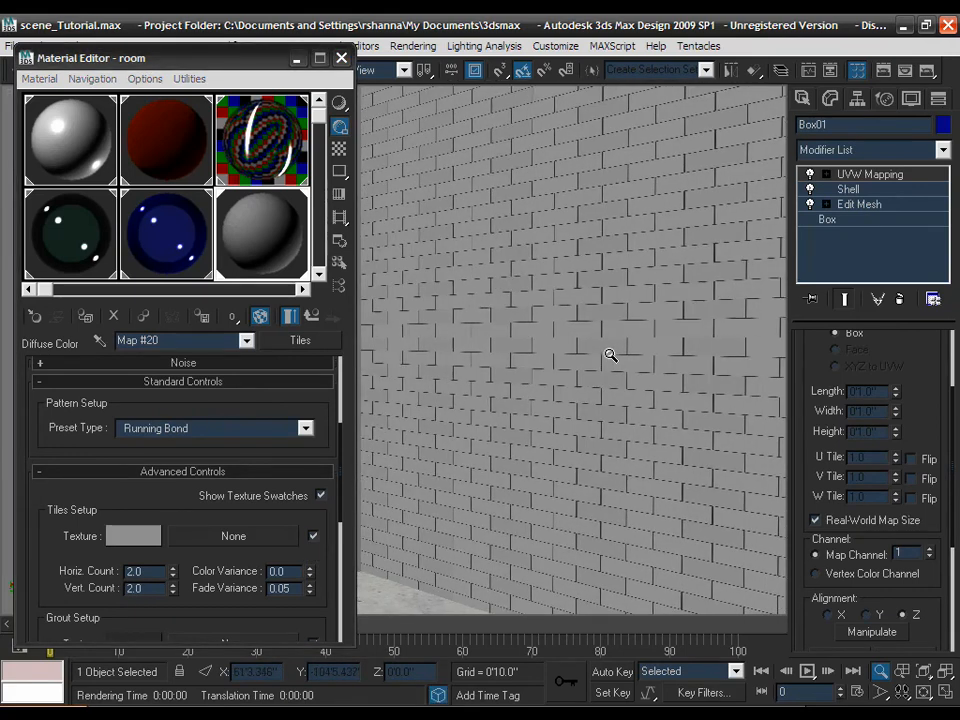
pyautogui.moveTo(610, 354); pyautogui.dragTo(529, 268)
pyautogui.moveTo(524, 268); pyautogui.dragTo(630, 266, button='middle')
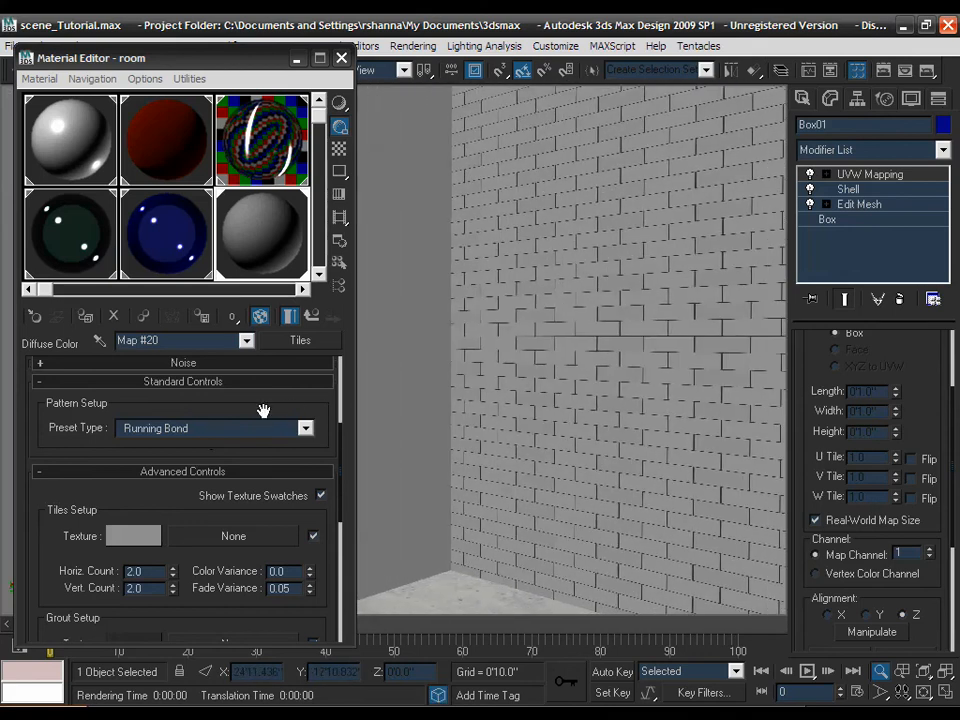
pyautogui.scroll(5, 265, 407)
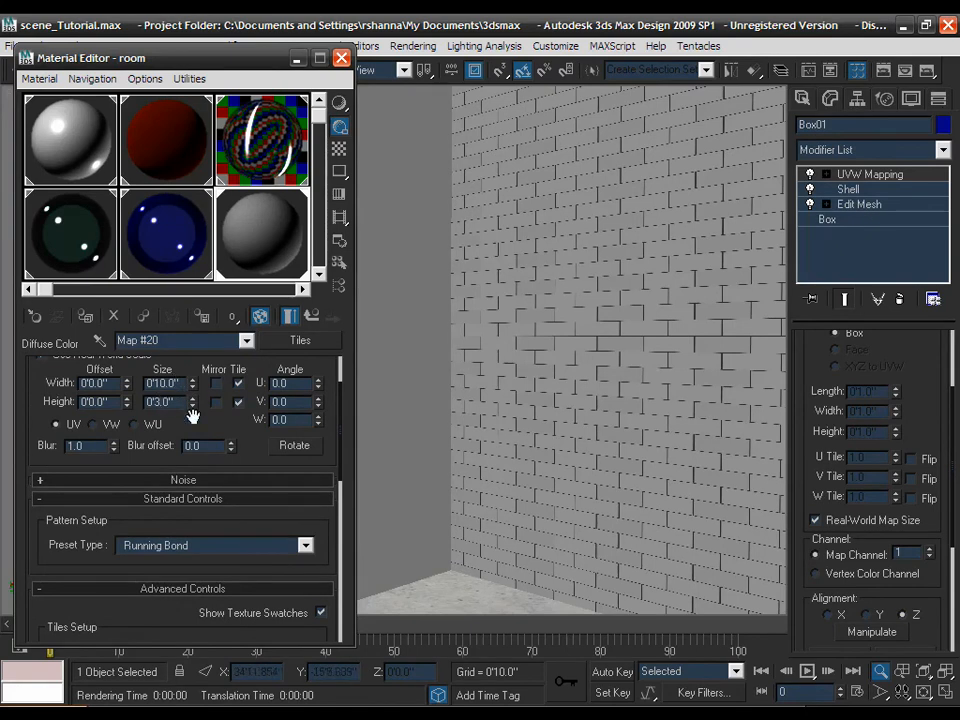
# - Enlarge the Tiles real-world size to 20 inches wide (1'8") by 8 inches high
pyautogui.scroll(-5, 245, 440)
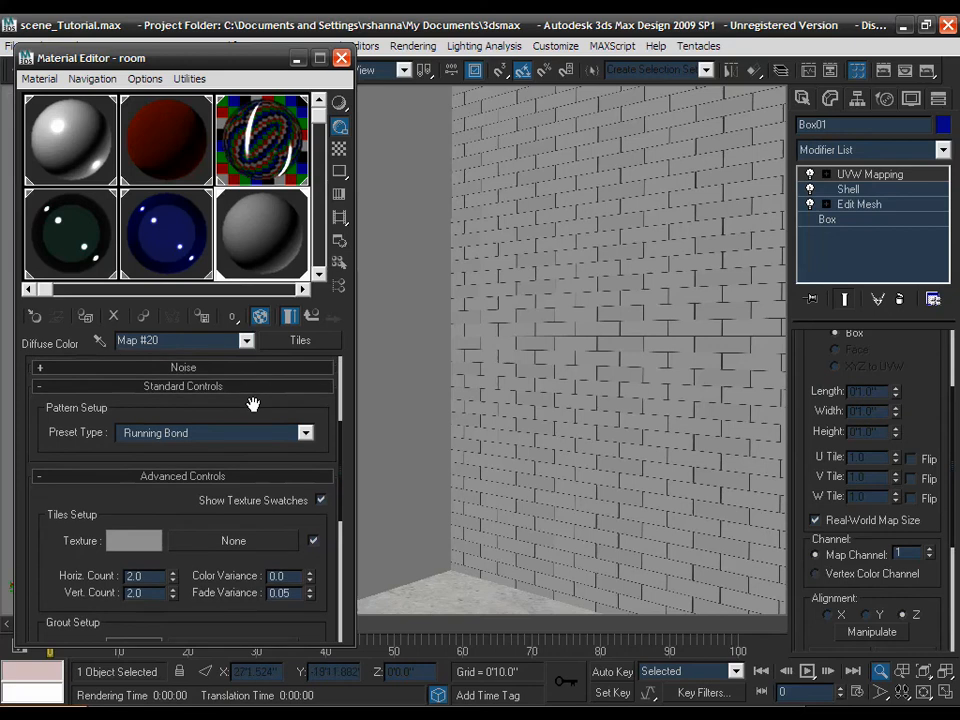
pyautogui.moveTo(253, 403)
pyautogui.mouseDown()
pyautogui.moveTo(253, 503)
pyautogui.moveTo(253, 420)
pyautogui.mouseUp()
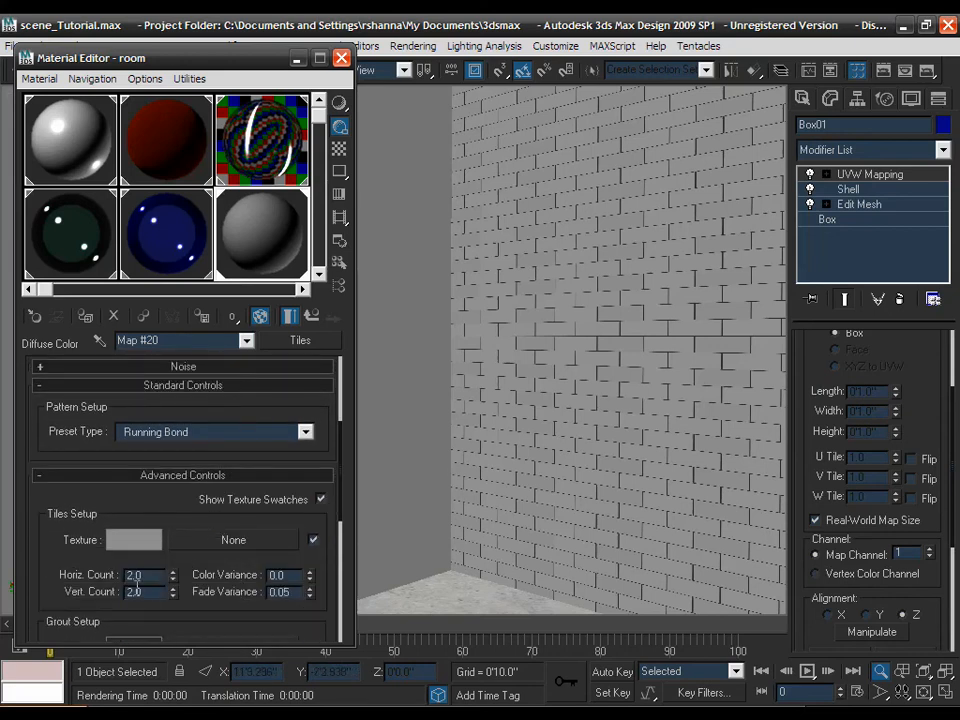
pyautogui.moveTo(201, 411); pyautogui.dragTo(199, 501)
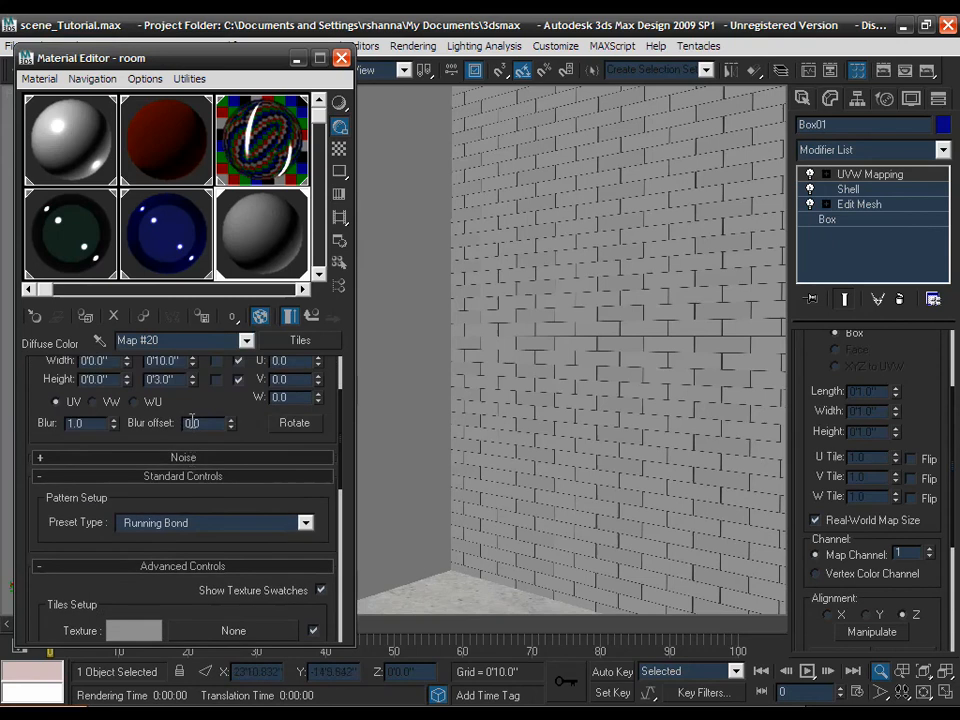
pyautogui.moveTo(185, 400); pyautogui.dragTo(180, 435)
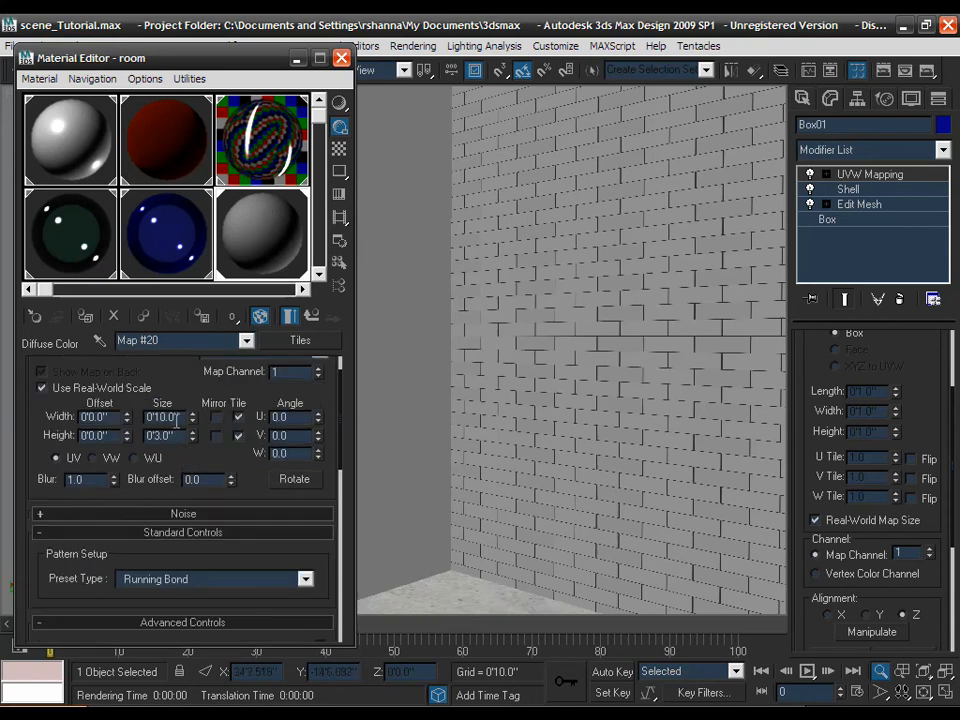
pyautogui.doubleClick(178, 418)
pyautogui.write('20')
pyautogui.press('Tab')
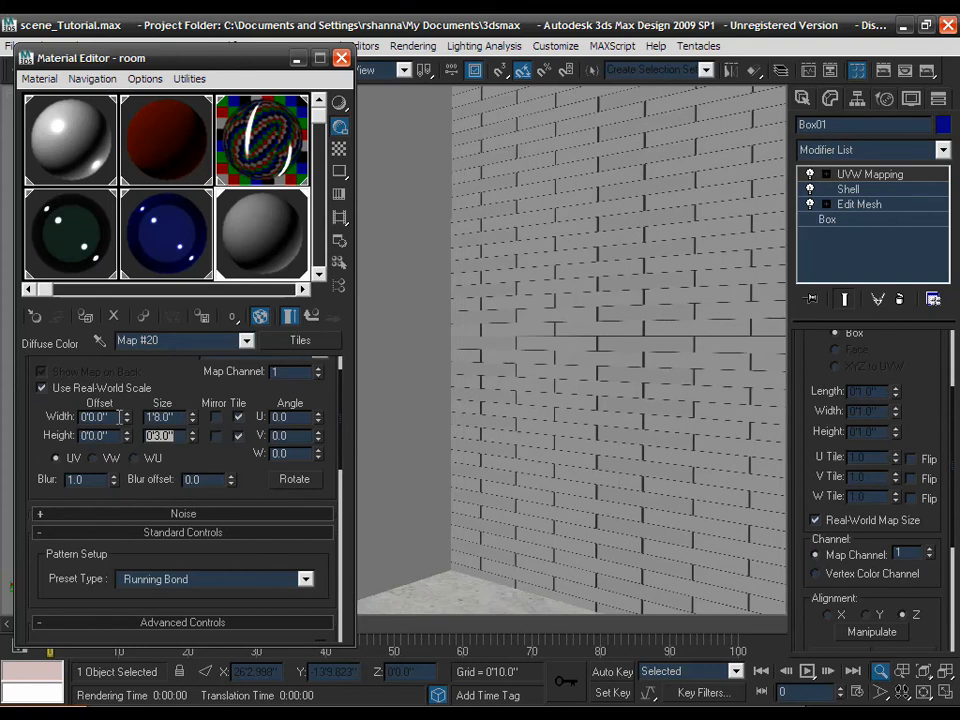
pyautogui.write('8')
pyautogui.press('Return')
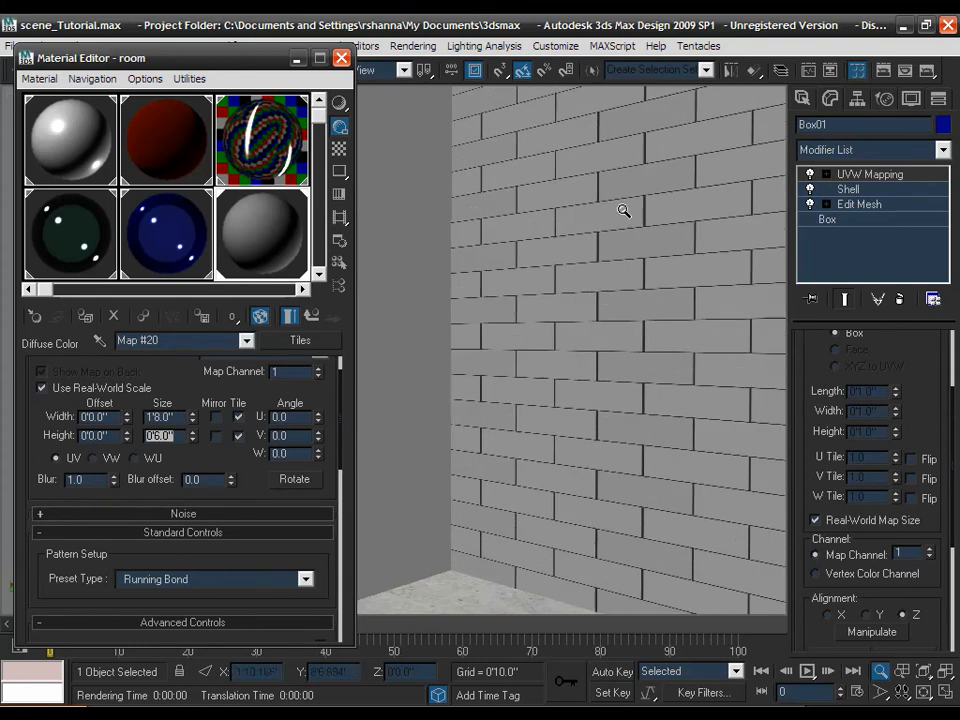
pyautogui.moveTo(217, 446); pyautogui.dragTo(225, 317)
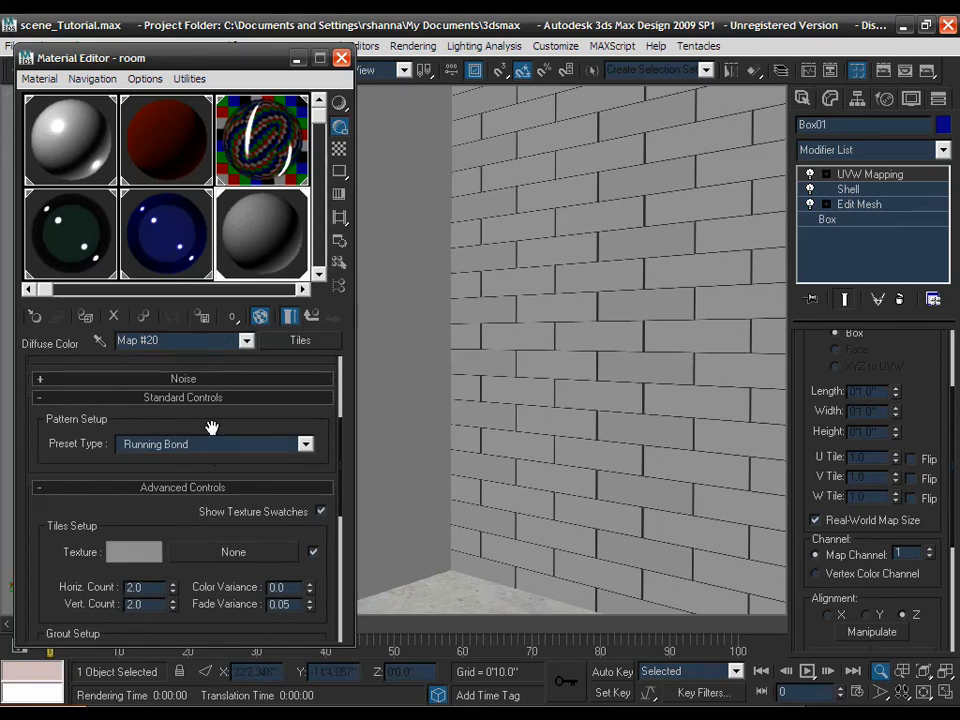
pyautogui.moveTo(211, 420); pyautogui.dragTo(203, 591)
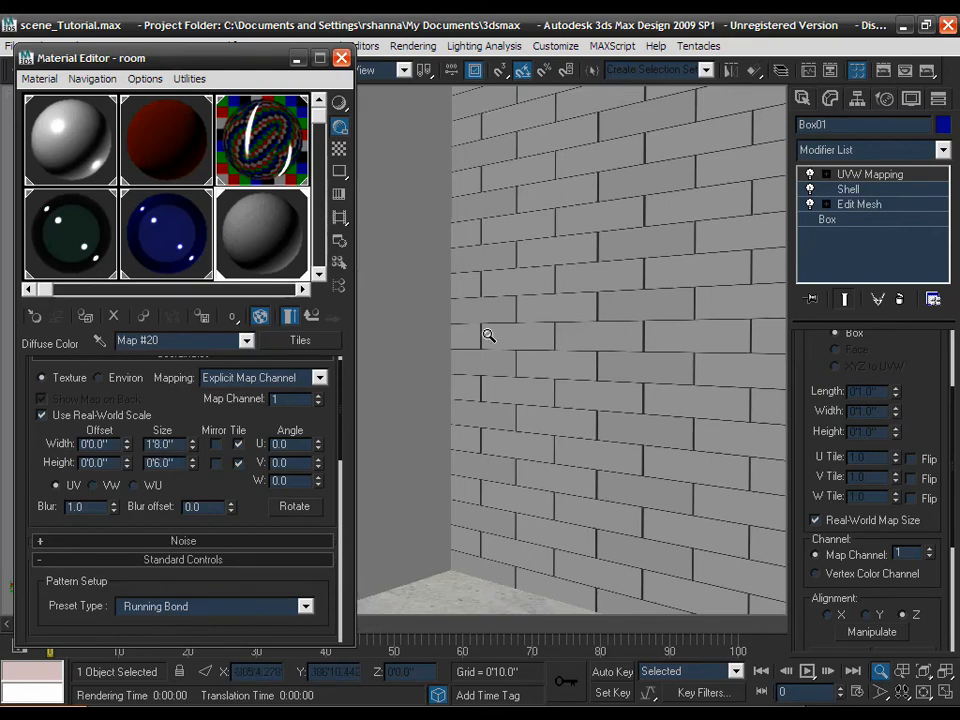
pyautogui.moveTo(620, 308); pyautogui.dragTo(611, 351)
pyautogui.moveTo(611, 308); pyautogui.dragTo(561, 364, button='middle')
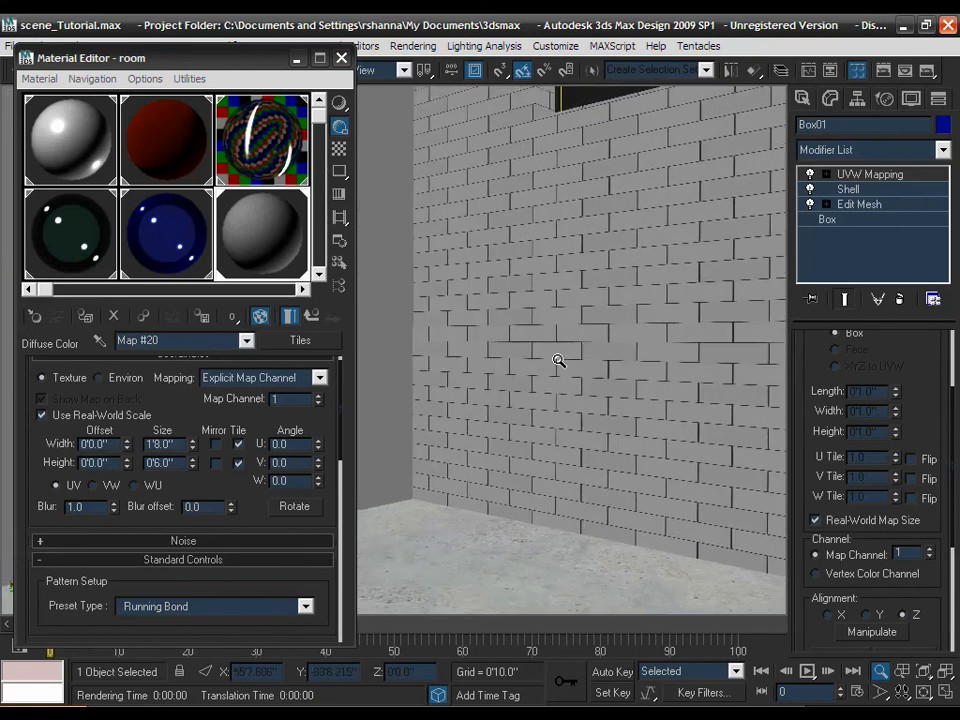
pyautogui.moveTo(193, 415); pyautogui.dragTo(198, 411)
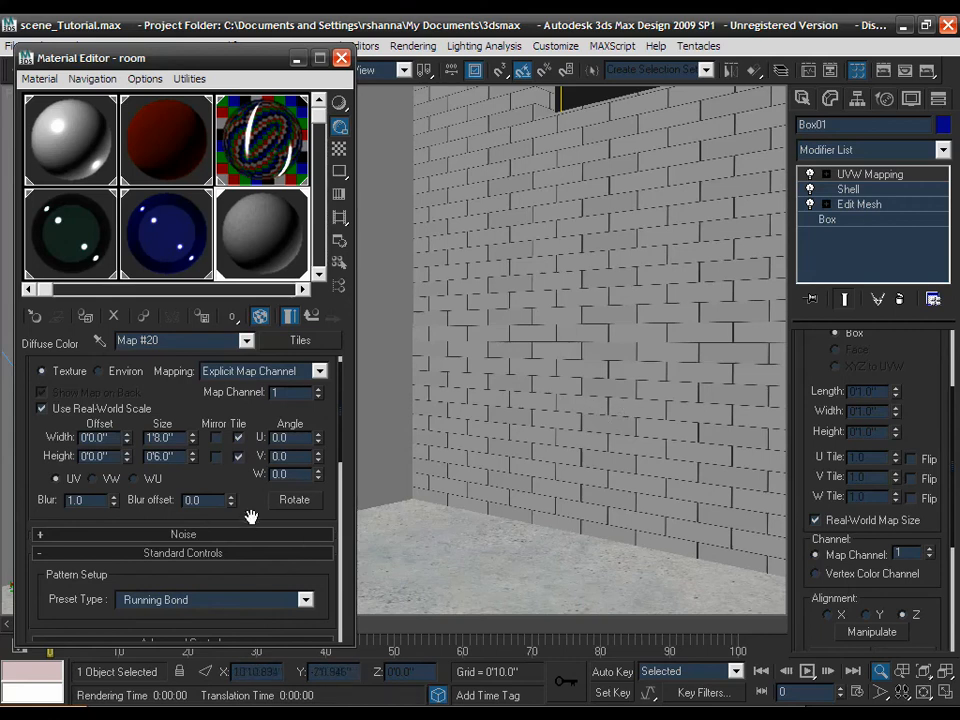
pyautogui.moveTo(250, 513); pyautogui.dragTo(256, 364)
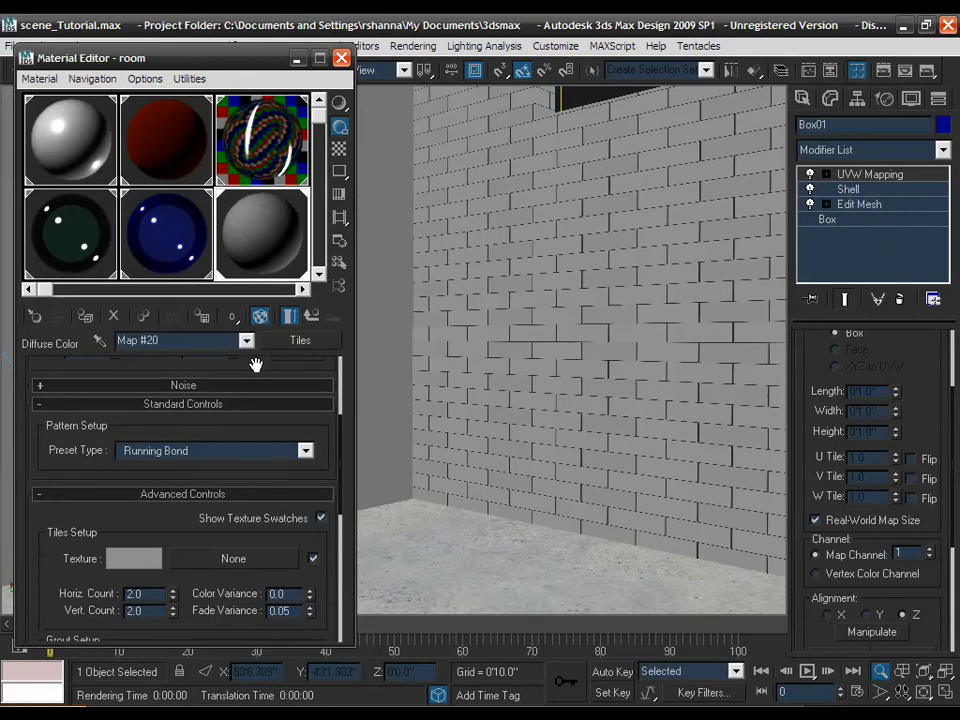
# - Raise the brick Color Variance to 0.3 and zoom out to check the varied shading
pyautogui.click(310, 591)
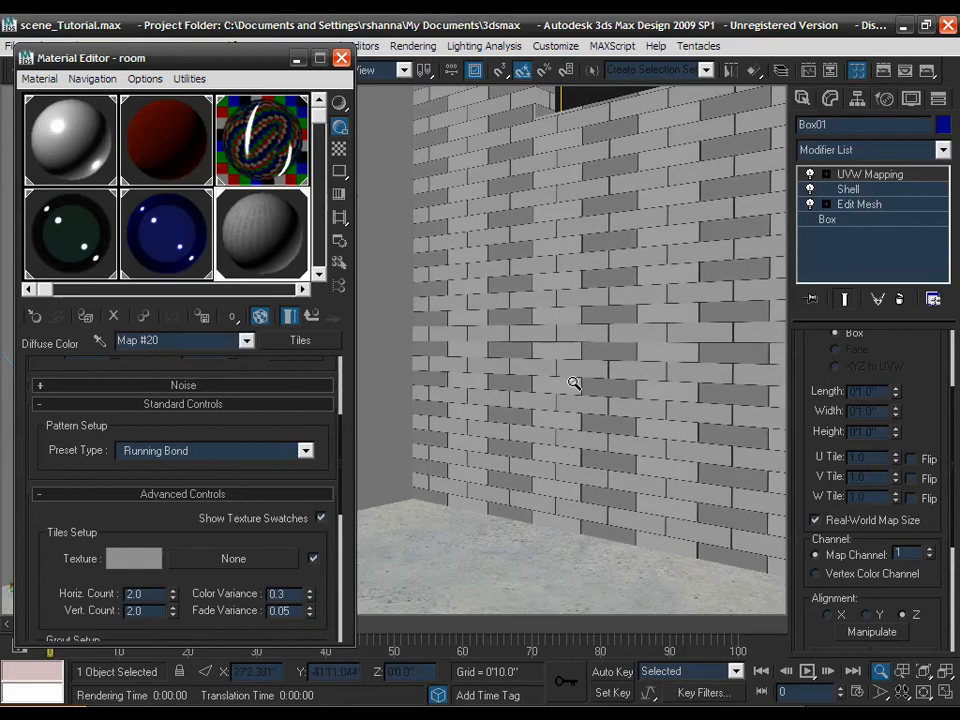
pyautogui.moveTo(566, 281); pyautogui.dragTo(560, 361)
pyautogui.moveTo(557, 268); pyautogui.dragTo(437, 606, button='middle')
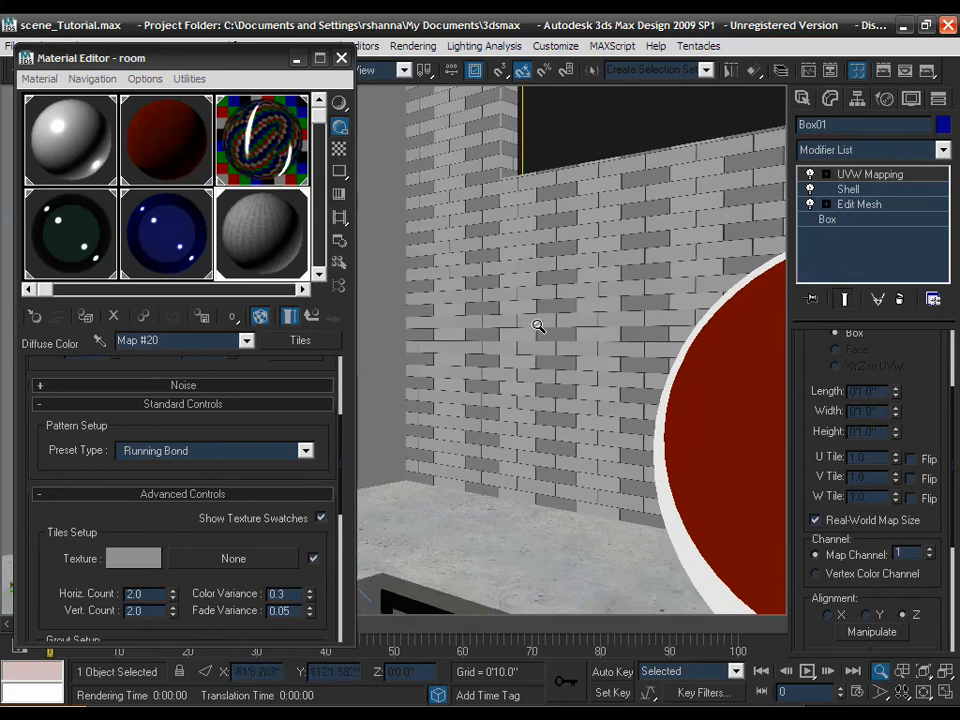
pyautogui.moveTo(538, 326); pyautogui.dragTo(538, 476)
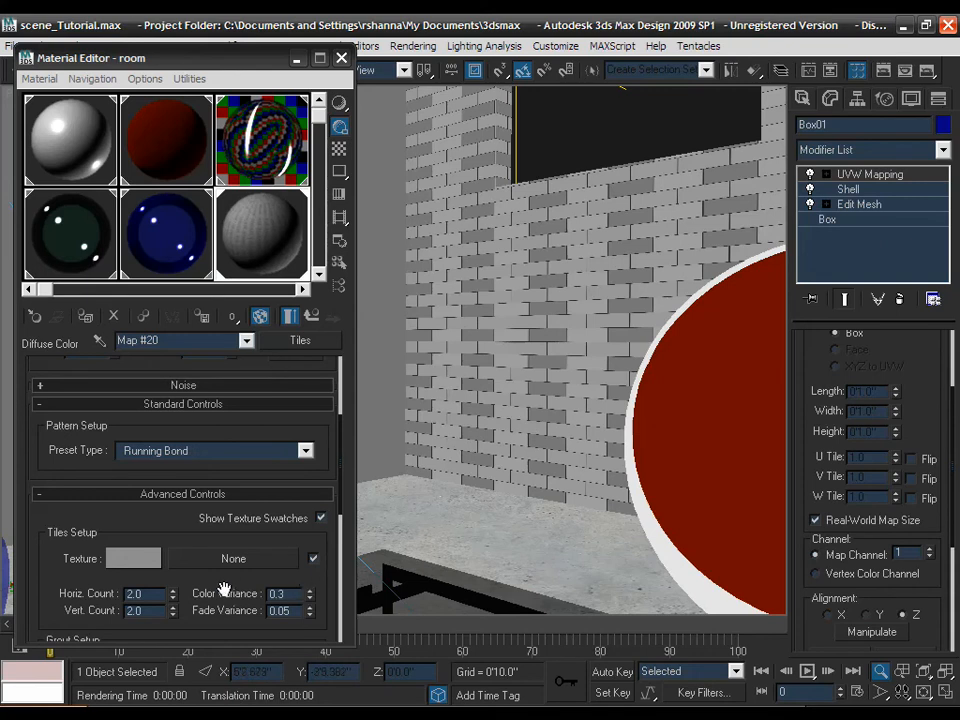
# - Set horizontal and vertical tile counts to 100 and change the horizontal grout gap
pyautogui.doubleClick(136, 596)
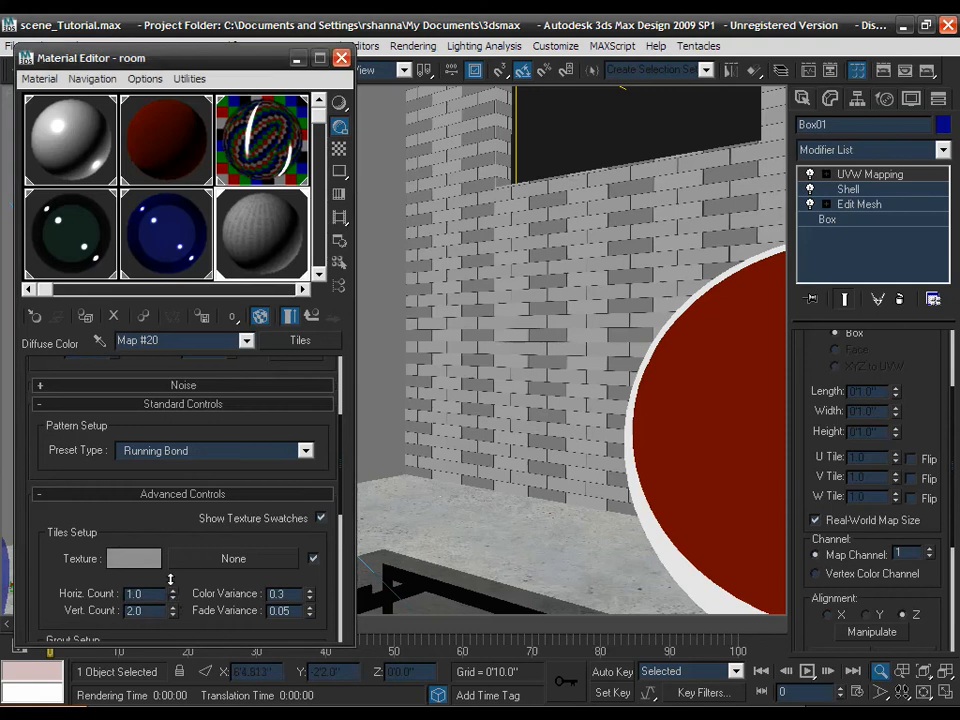
pyautogui.moveTo(173, 598); pyautogui.dragTo(168, 488)
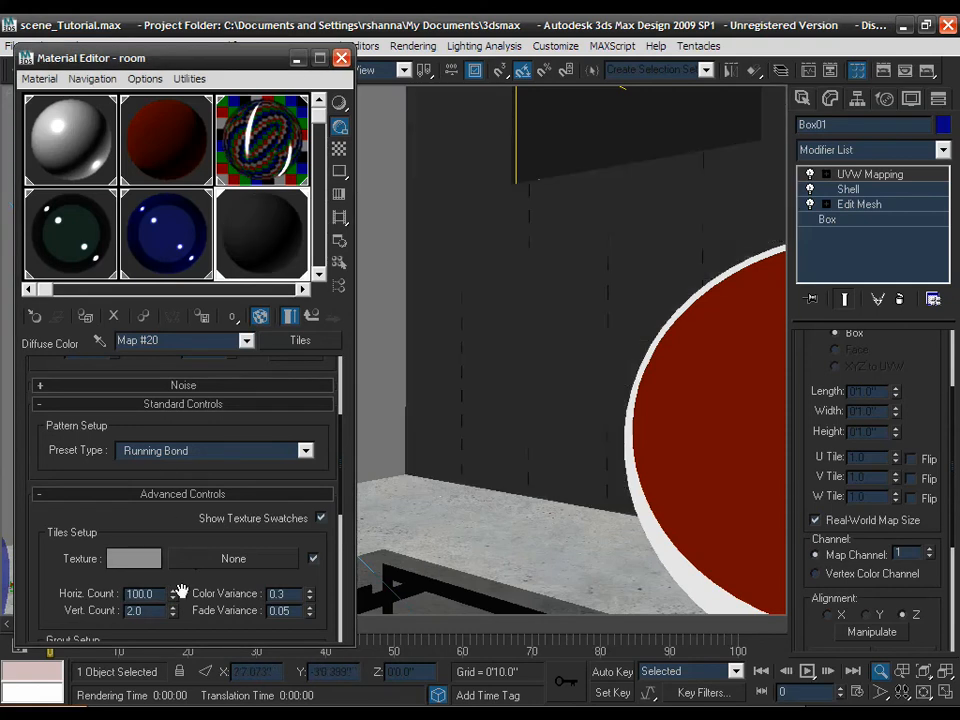
pyautogui.moveTo(171, 600); pyautogui.dragTo(169, 566)
pyautogui.moveTo(172, 622); pyautogui.dragTo(189, 399)
pyautogui.moveTo(92, 549); pyautogui.dragTo(114, 433)
pyautogui.click(133, 600)
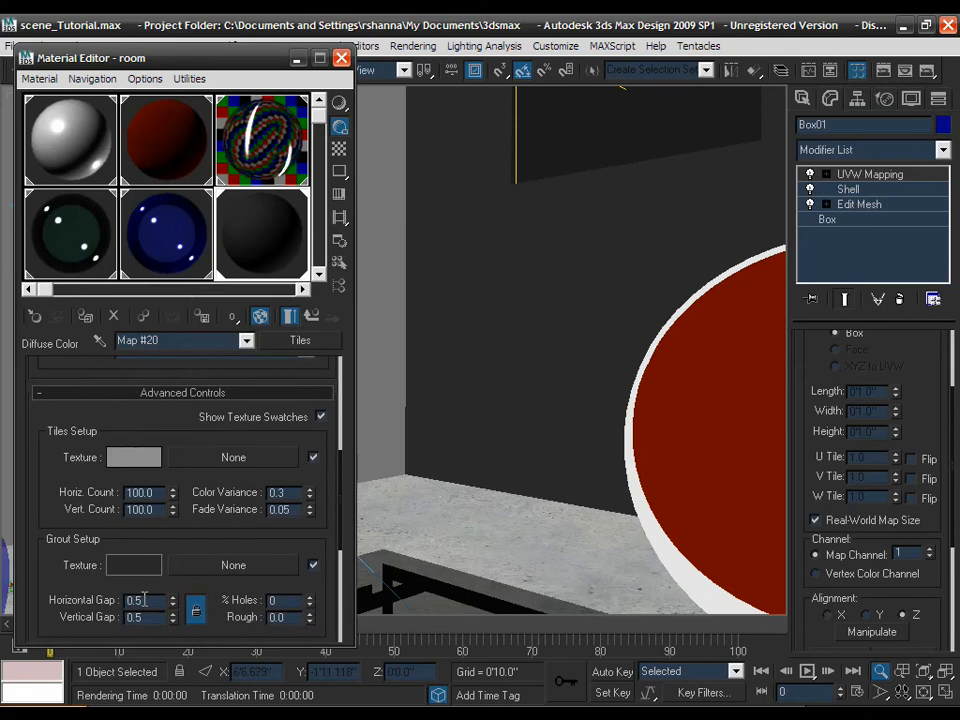
pyautogui.write('1.2')
pyautogui.press('Return')
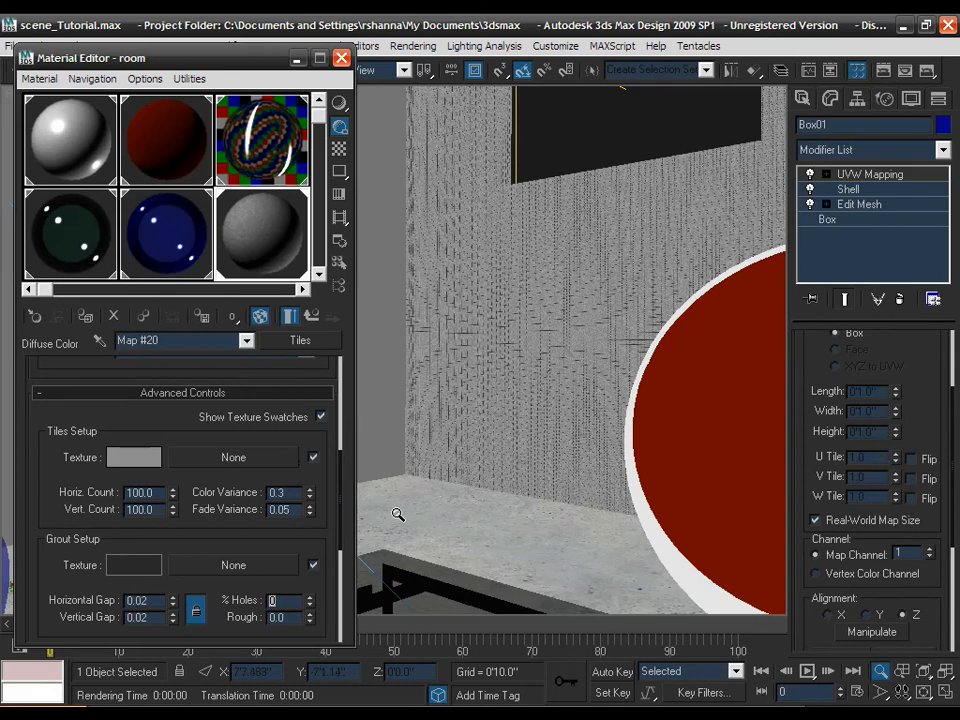
pyautogui.moveTo(499, 350); pyautogui.dragTo(31, 45)
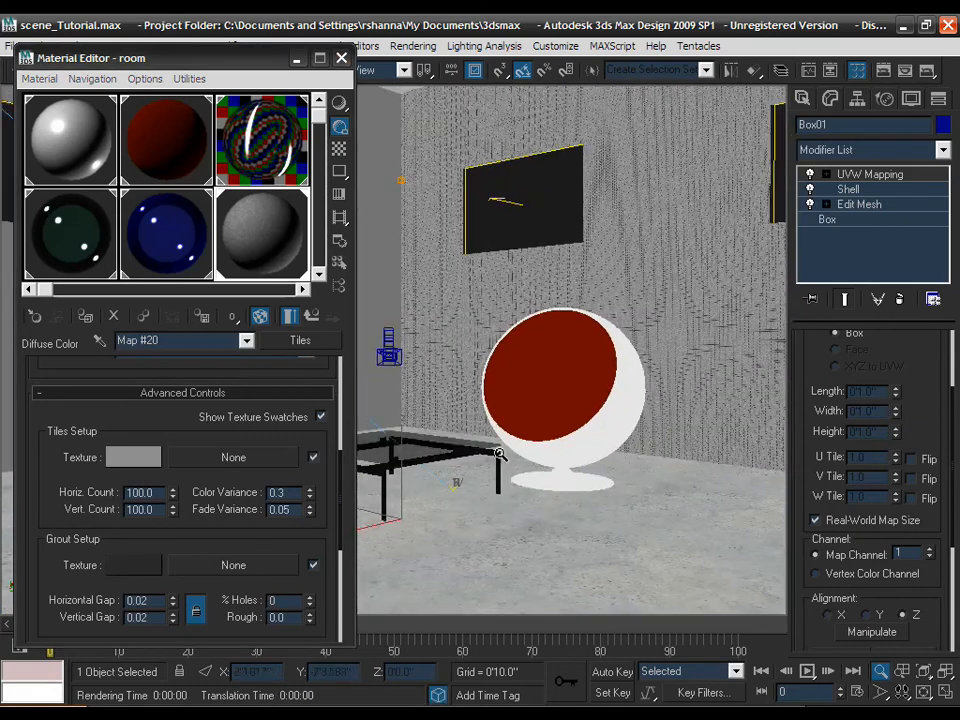
pyautogui.moveTo(448, 334); pyautogui.dragTo(452, 114)
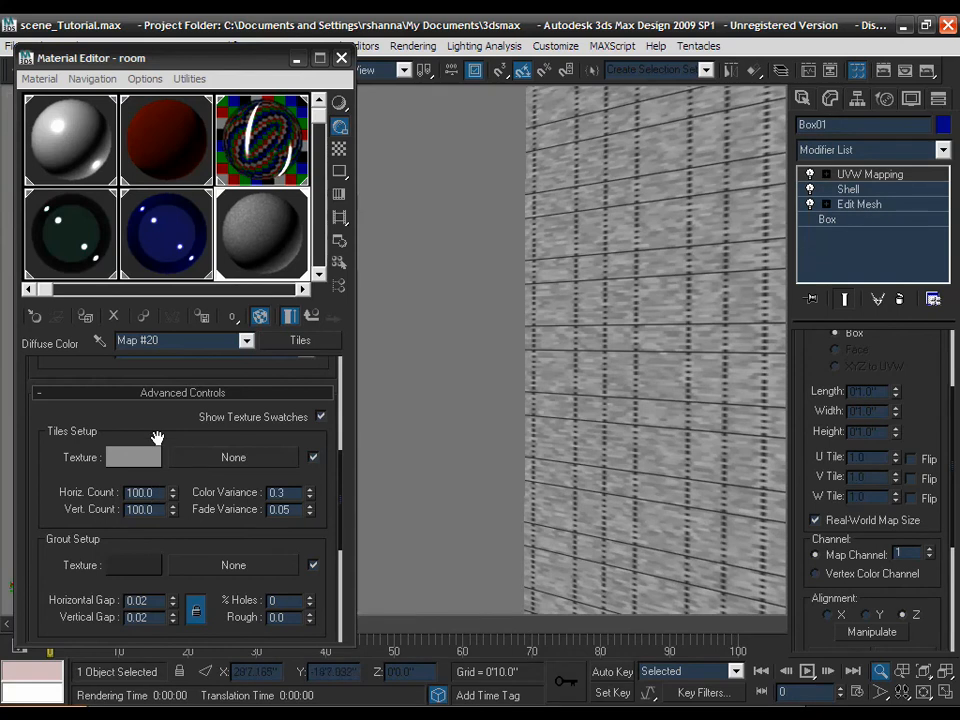
# - Set the map size to 100 wide by 300 high, reading 83'4" by 25'0"
pyautogui.scroll(8, 157, 450)
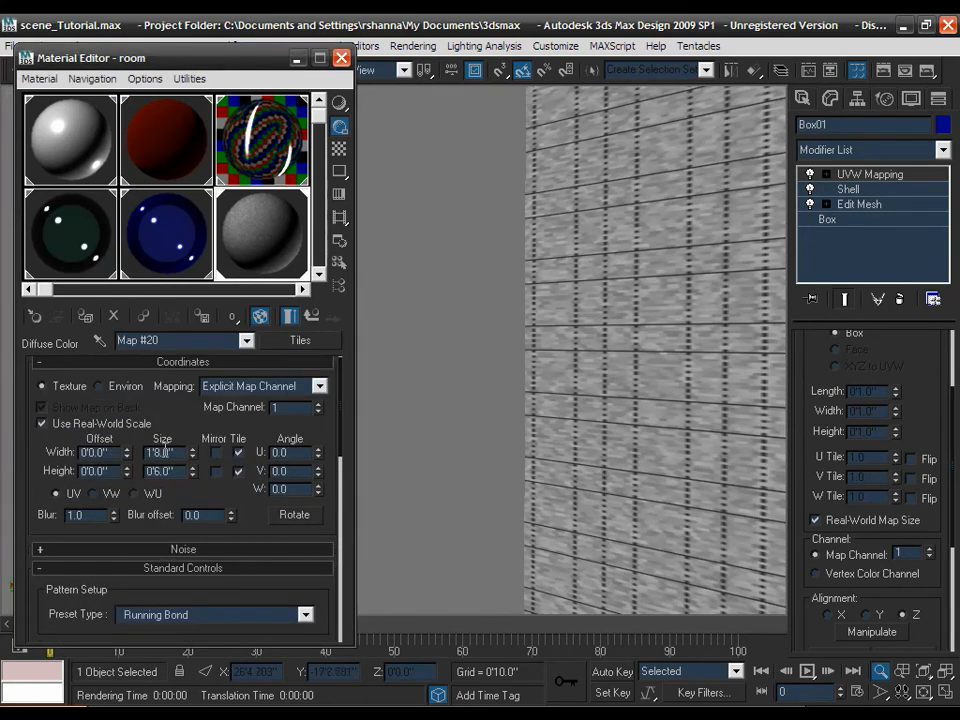
pyautogui.moveTo(172, 452); pyautogui.dragTo(140, 454)
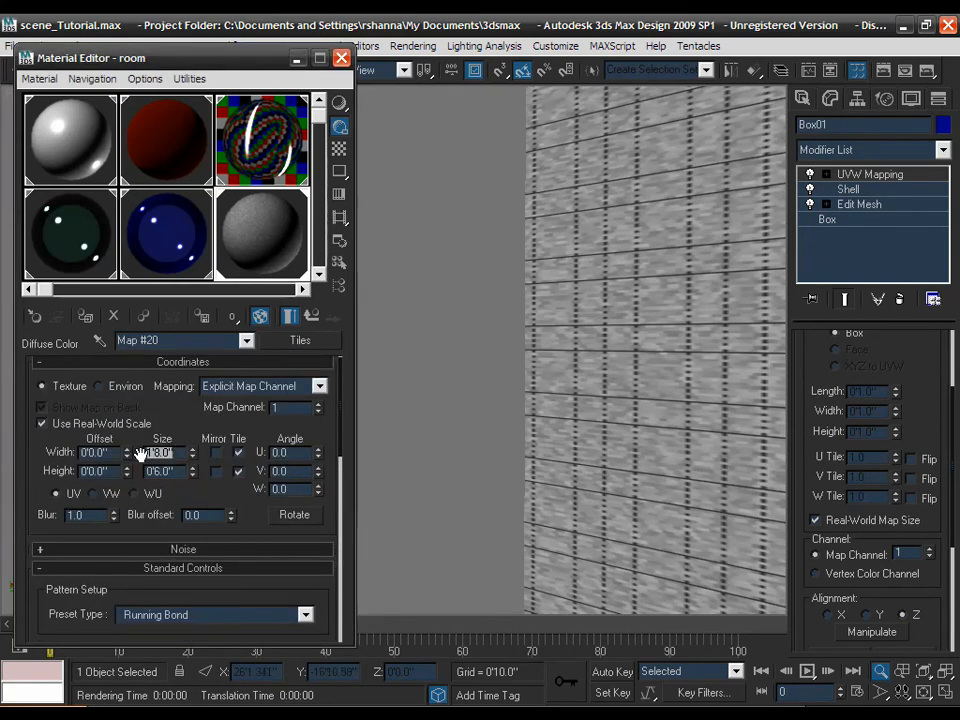
pyautogui.write('1000')
pyautogui.press('Tab')
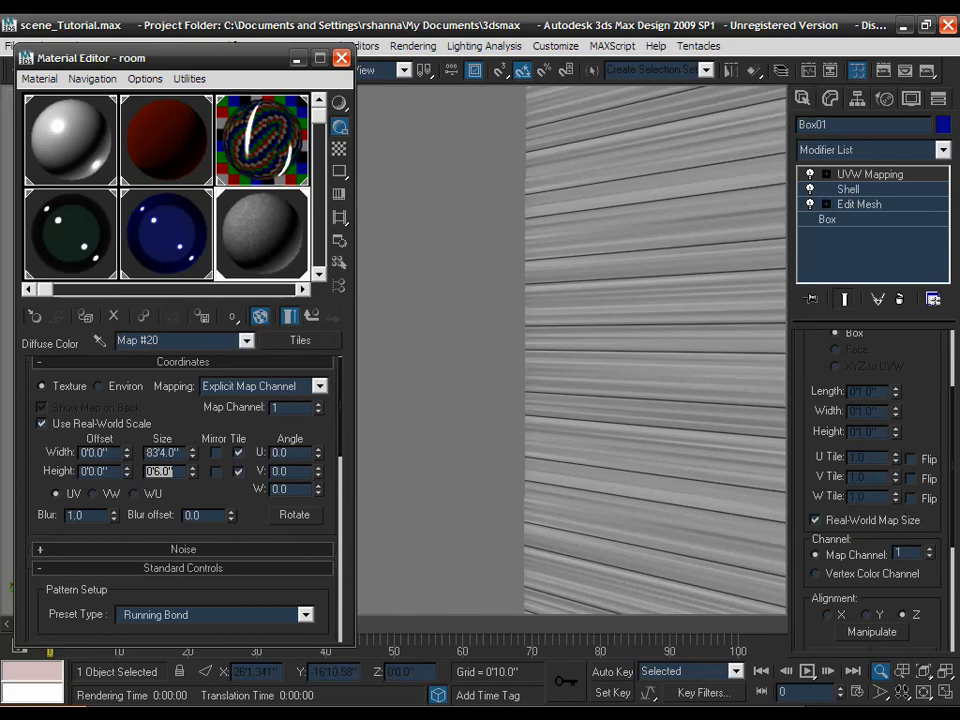
pyautogui.write('300')
pyautogui.press('Return')
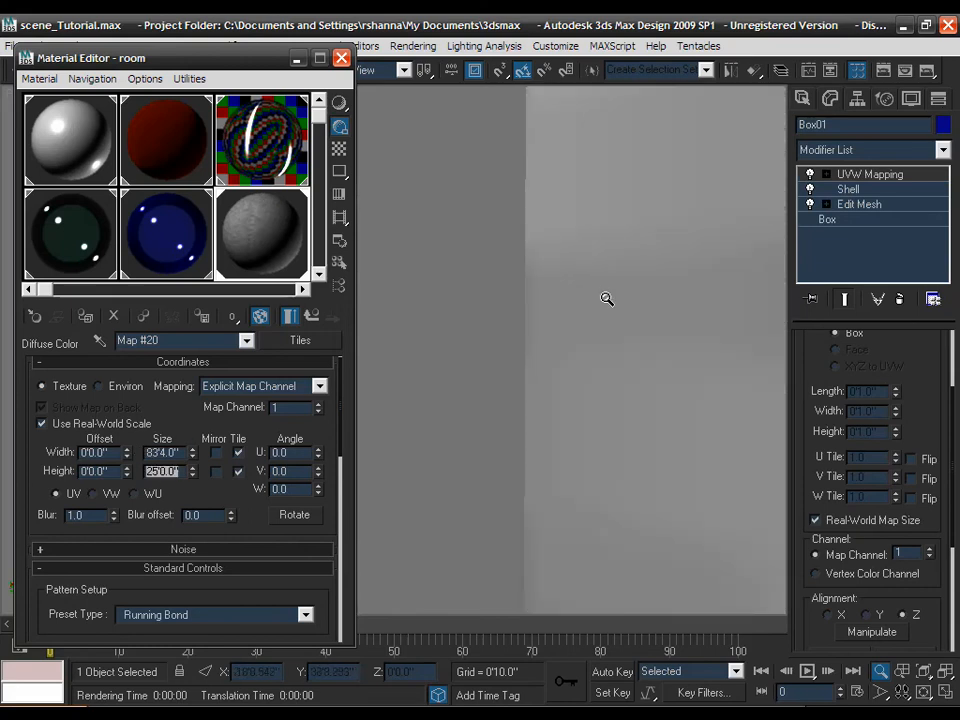
pyautogui.moveTo(604, 300); pyautogui.dragTo(604, 332)
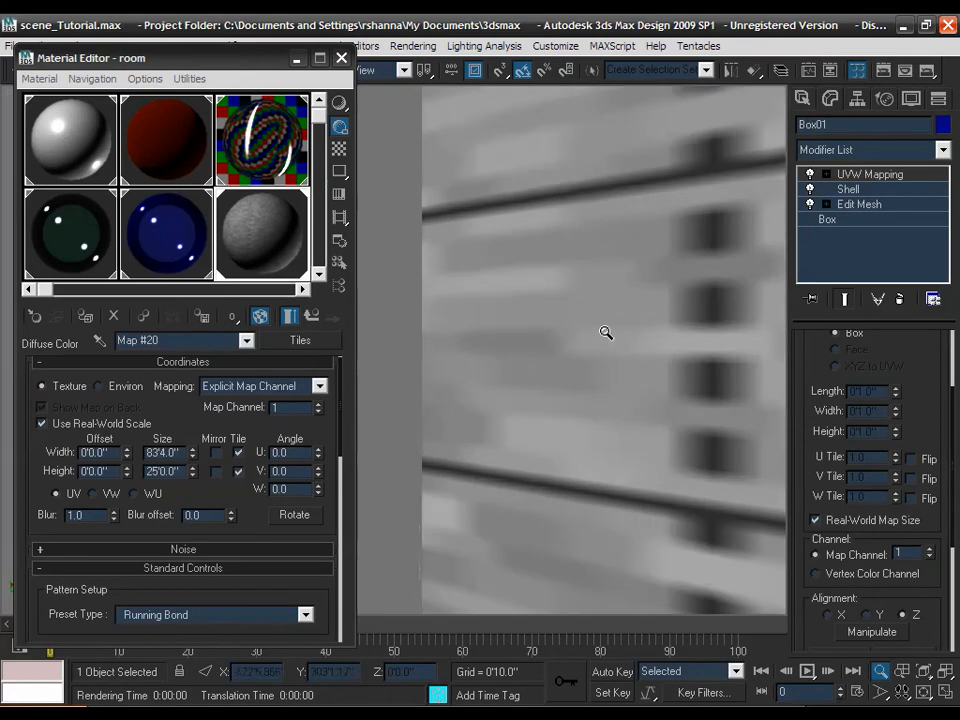
pyautogui.moveTo(625, 330); pyautogui.dragTo(574, 332, button='middle')
pyautogui.moveTo(541, 334); pyautogui.dragTo(526, 377)
pyautogui.moveTo(453, 371); pyautogui.dragTo(549, 336, button='middle')
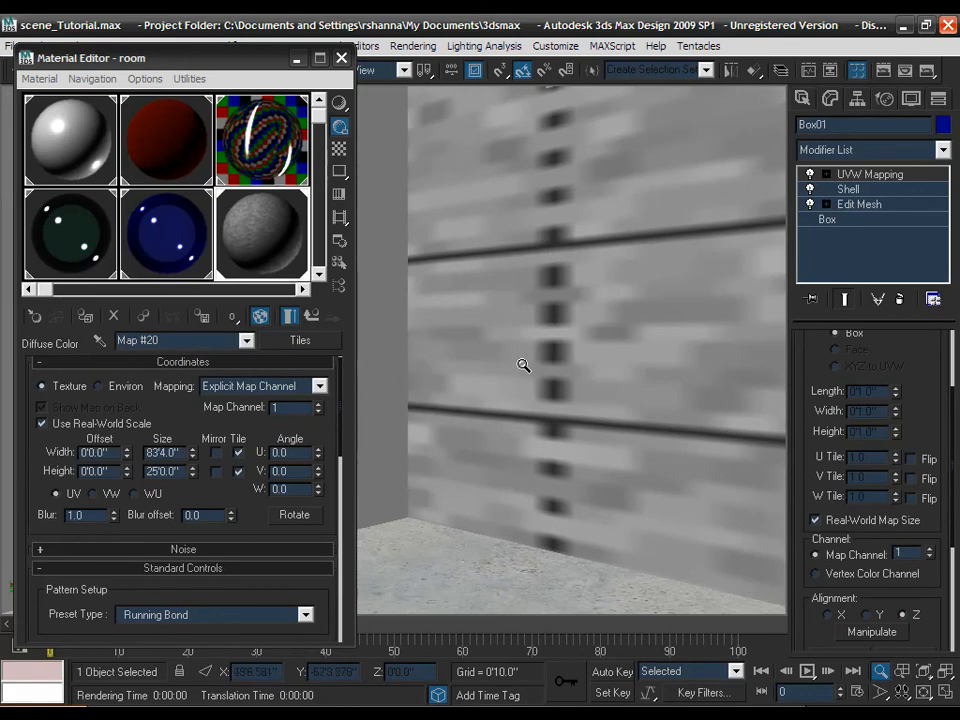
pyautogui.moveTo(520, 359); pyautogui.dragTo(520, 488)
pyautogui.moveTo(485, 272); pyautogui.dragTo(466, 388, button='middle')
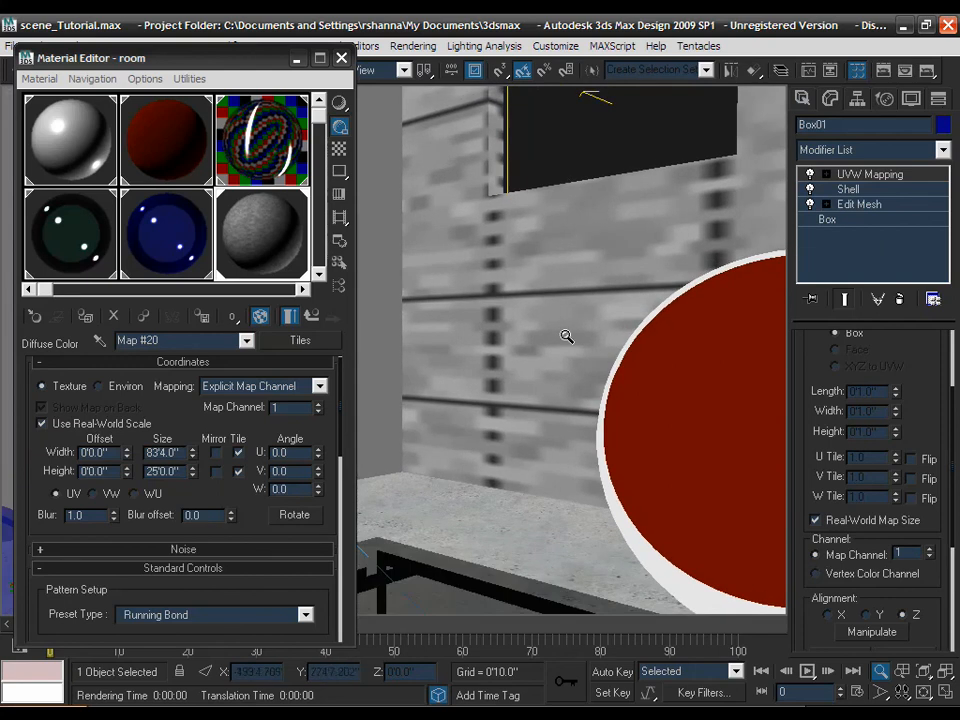
pyautogui.moveTo(520, 245); pyautogui.dragTo(507, 472)
pyautogui.moveTo(460, 343); pyautogui.dragTo(460, 373)
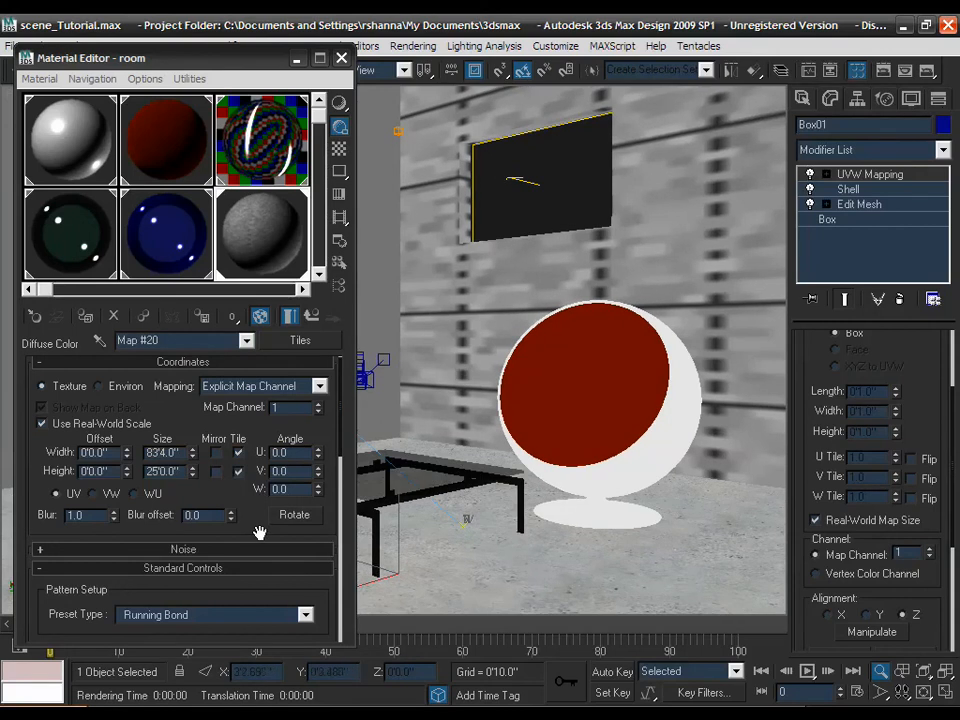
pyautogui.moveTo(257, 534); pyautogui.dragTo(267, 384)
pyautogui.scroll(-3, 267, 384)
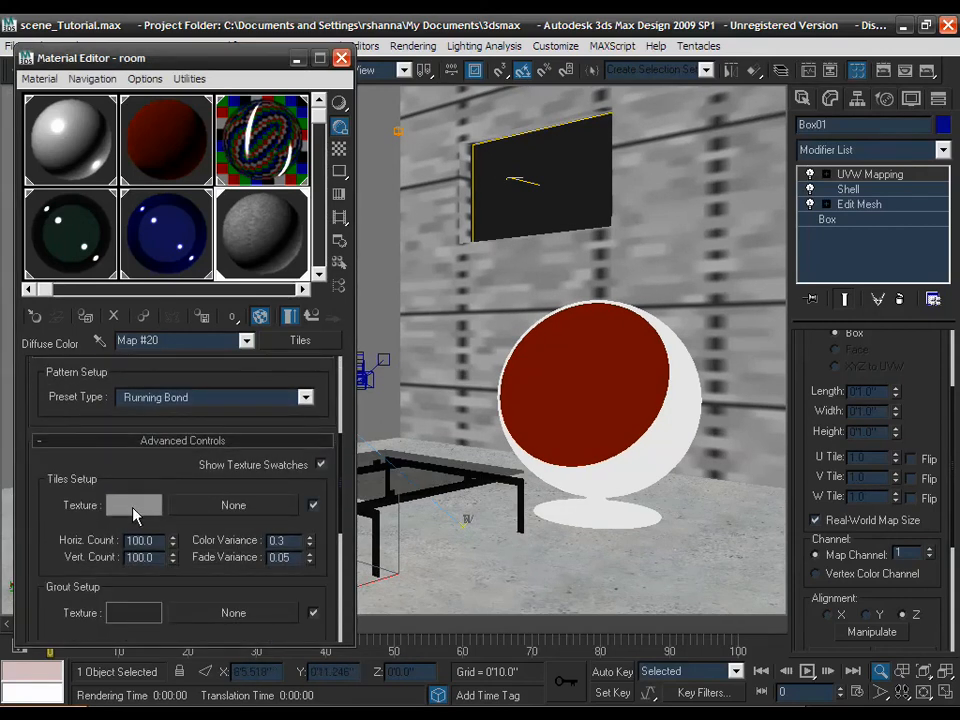
pyautogui.moveTo(463, 300); pyautogui.dragTo(469, 326)
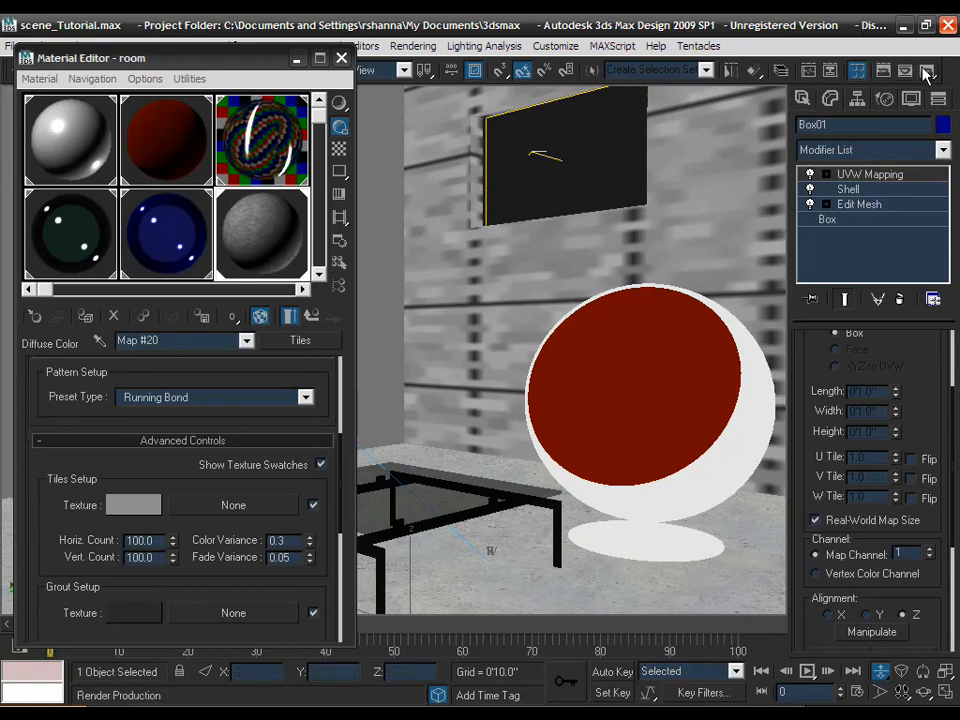
# - Test-render the room's camera view, then minimize the rendered frame window
pyautogui.click(920, 71)
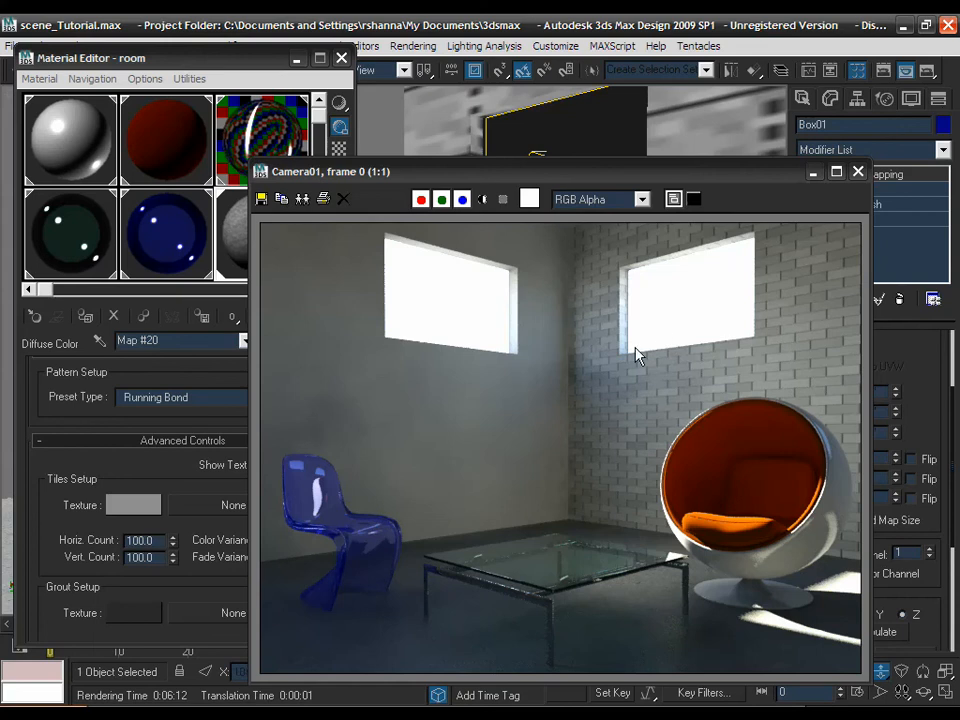
pyautogui.click(815, 174)
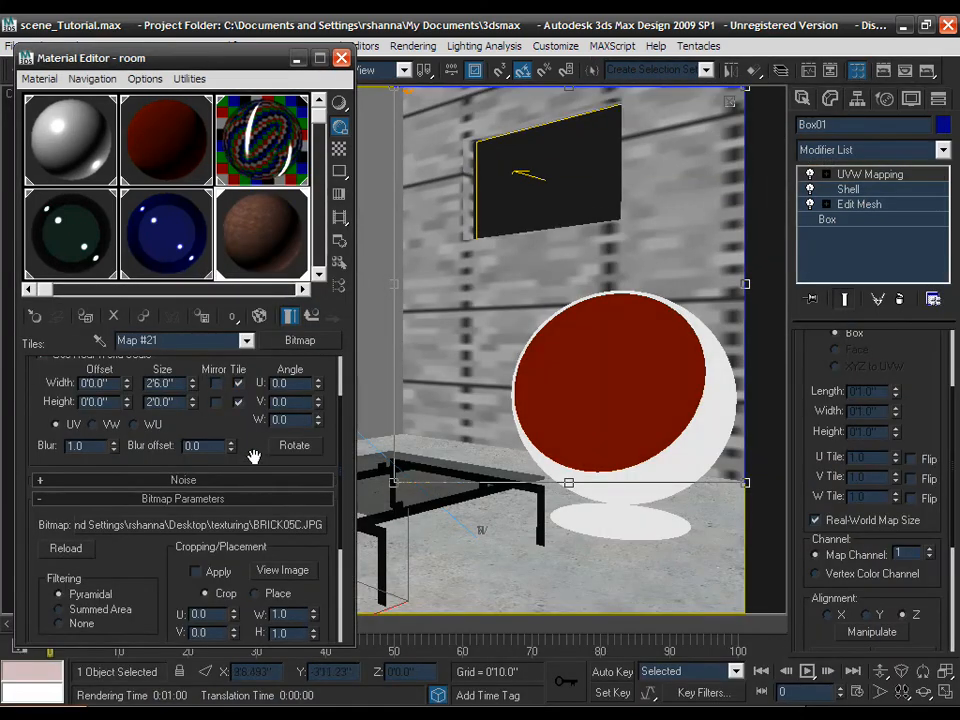
# - Preview the BRICK05C.JPG bitmap, then return to its parent Tiles map (Map #20)
pyautogui.moveTo(253, 452); pyautogui.dragTo(262, 370)
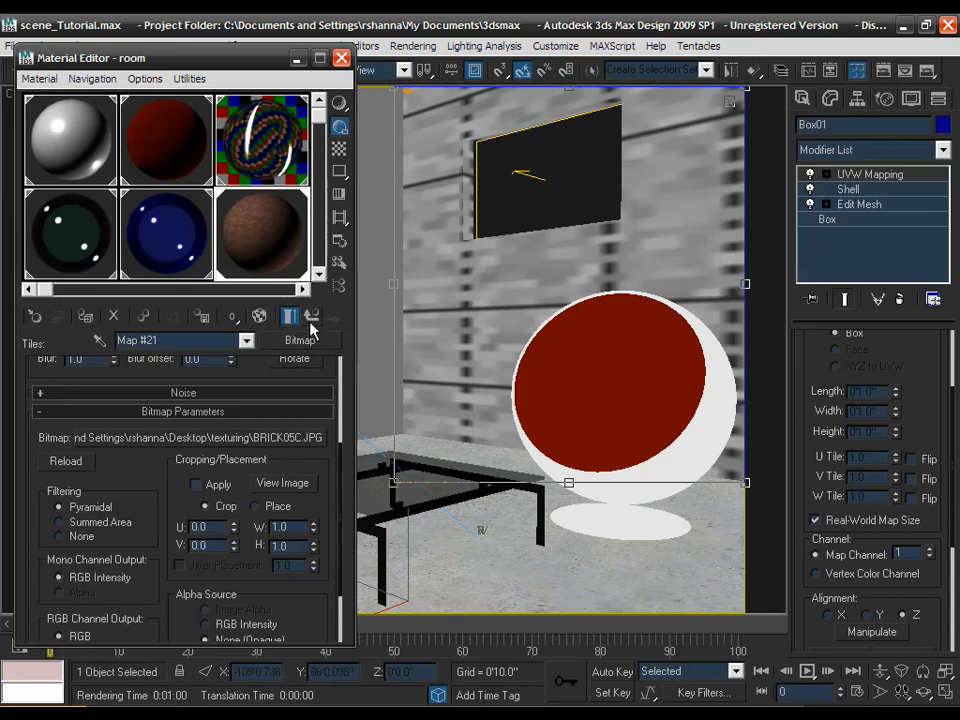
pyautogui.click(298, 484)
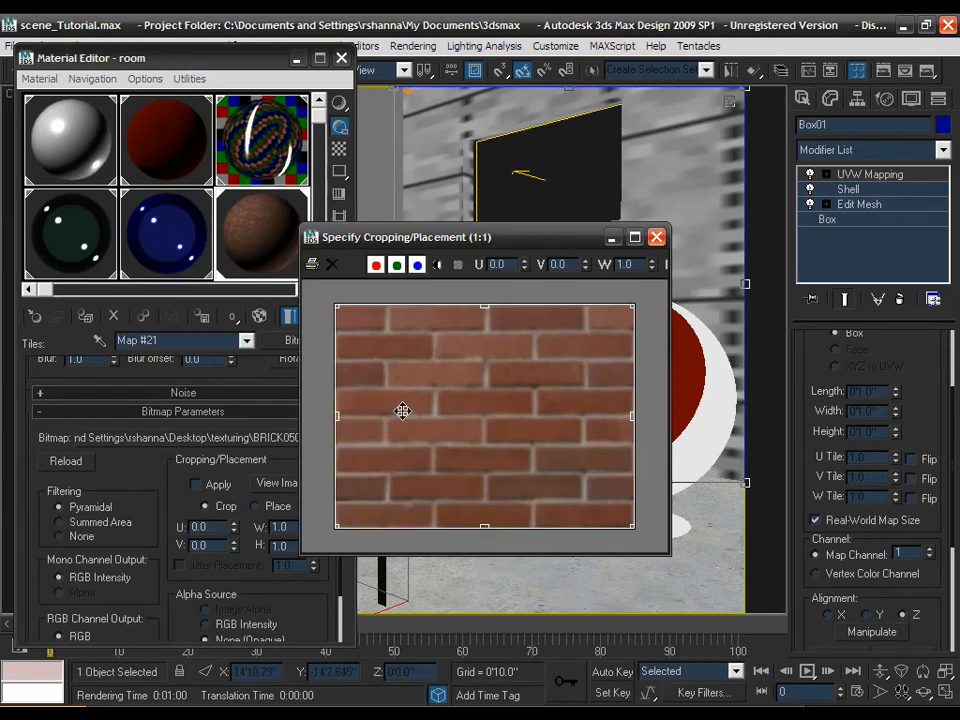
pyautogui.click(656, 237)
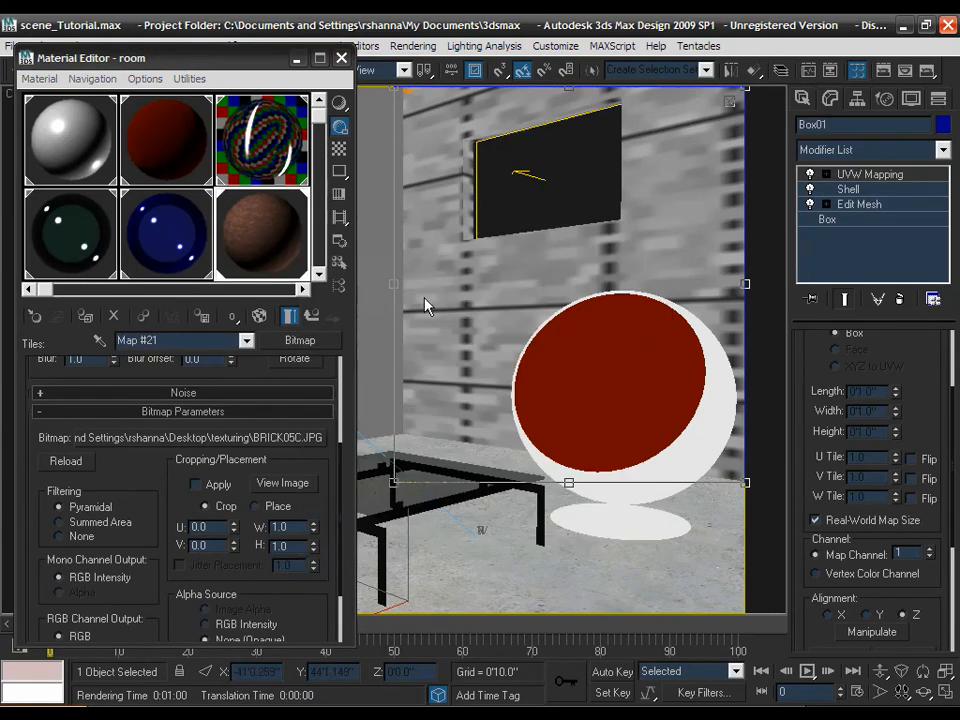
pyautogui.click(312, 316)
pyautogui.moveTo(208, 420); pyautogui.dragTo(204, 357)
pyautogui.scroll(-5, 204, 429)
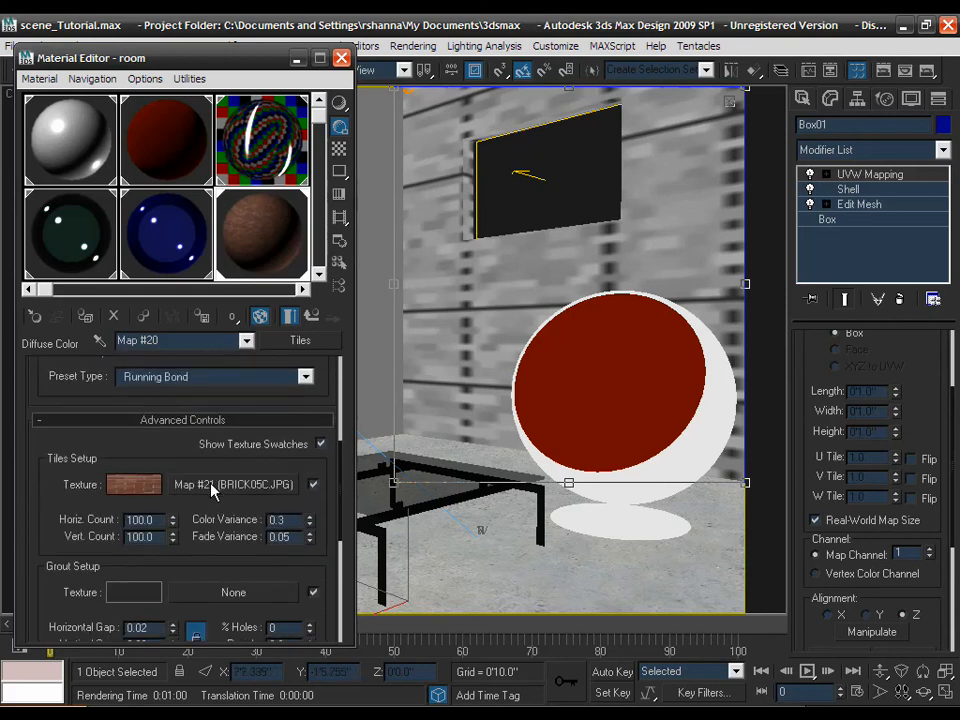
# - Copy the BRICK05C.JPG tile texture and paste it as an instance into the grout texture
pyautogui.rightClick(210, 482)
pyautogui.click(240, 508)
pyautogui.rightClick(219, 592)
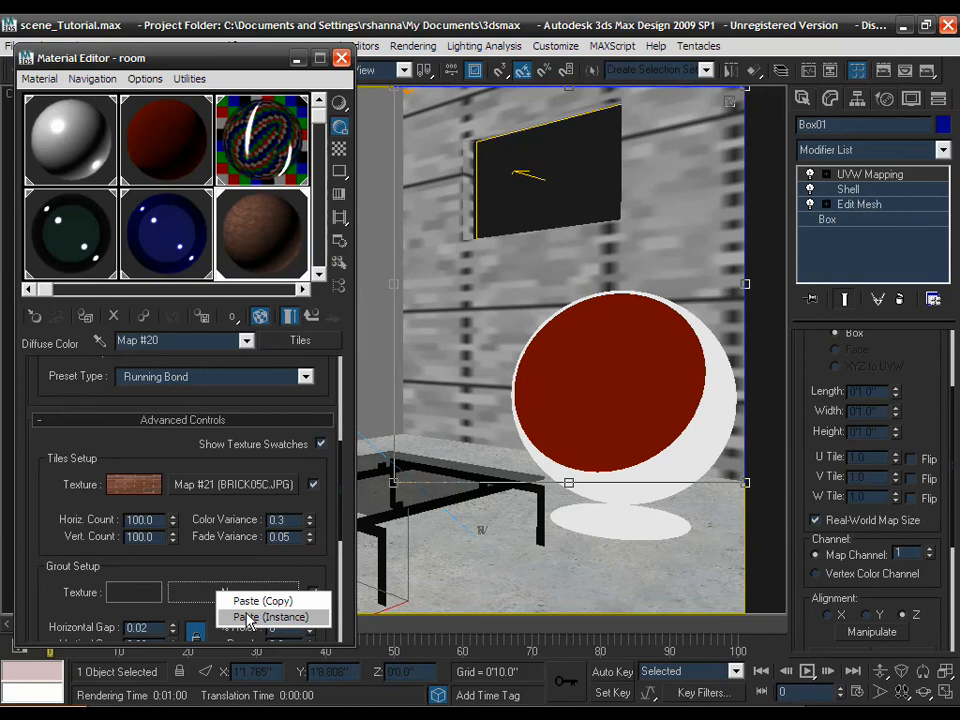
pyautogui.click(252, 617)
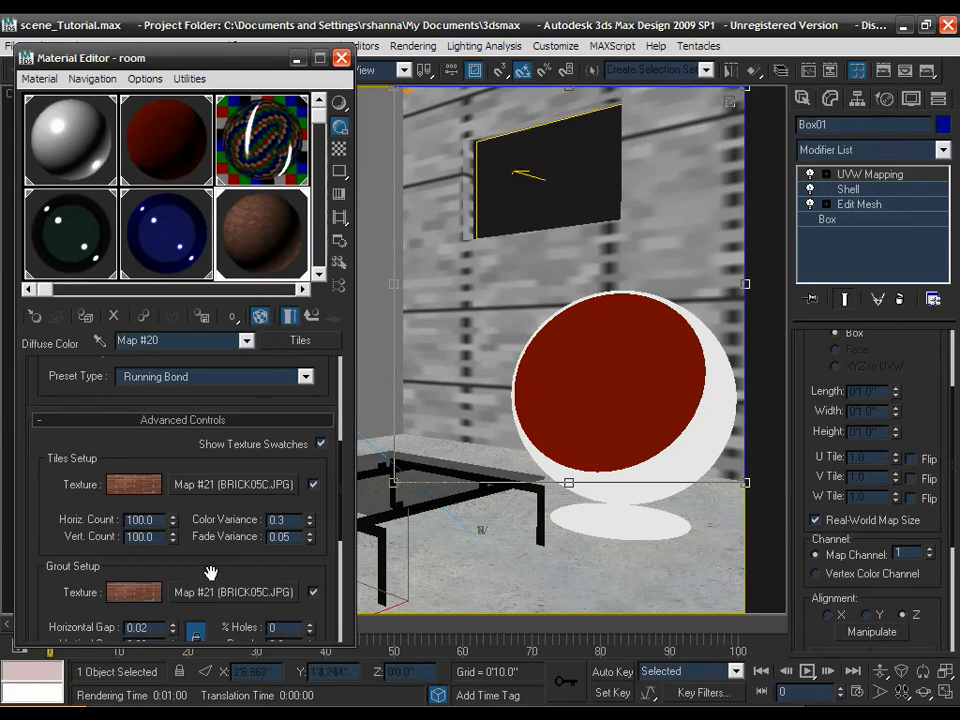
pyautogui.moveTo(206, 566); pyautogui.dragTo(202, 549)
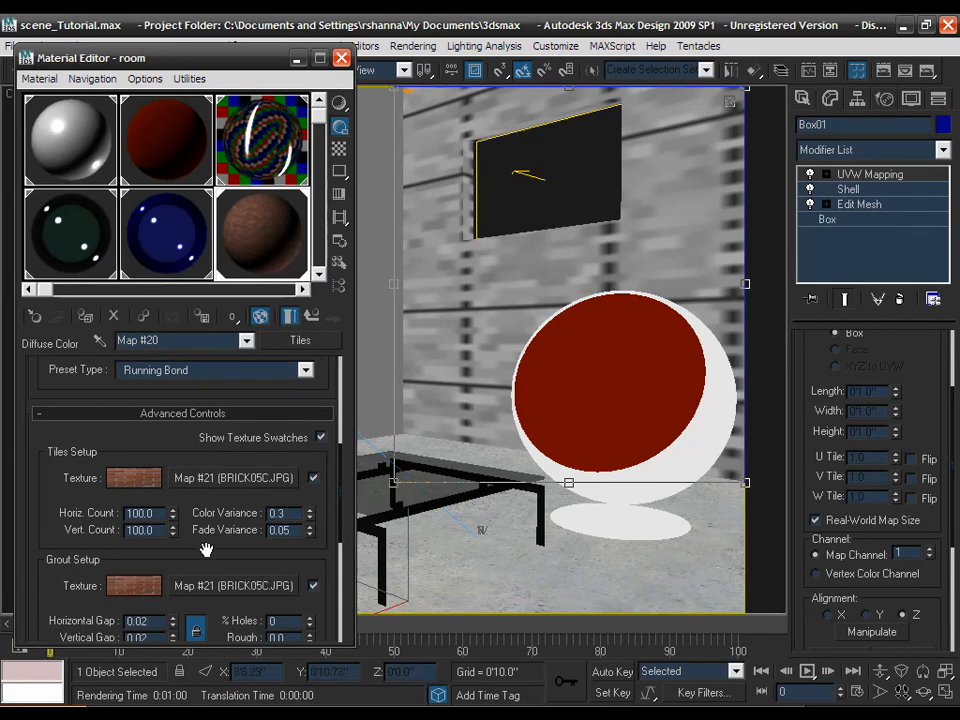
pyautogui.scroll(3, 184, 407)
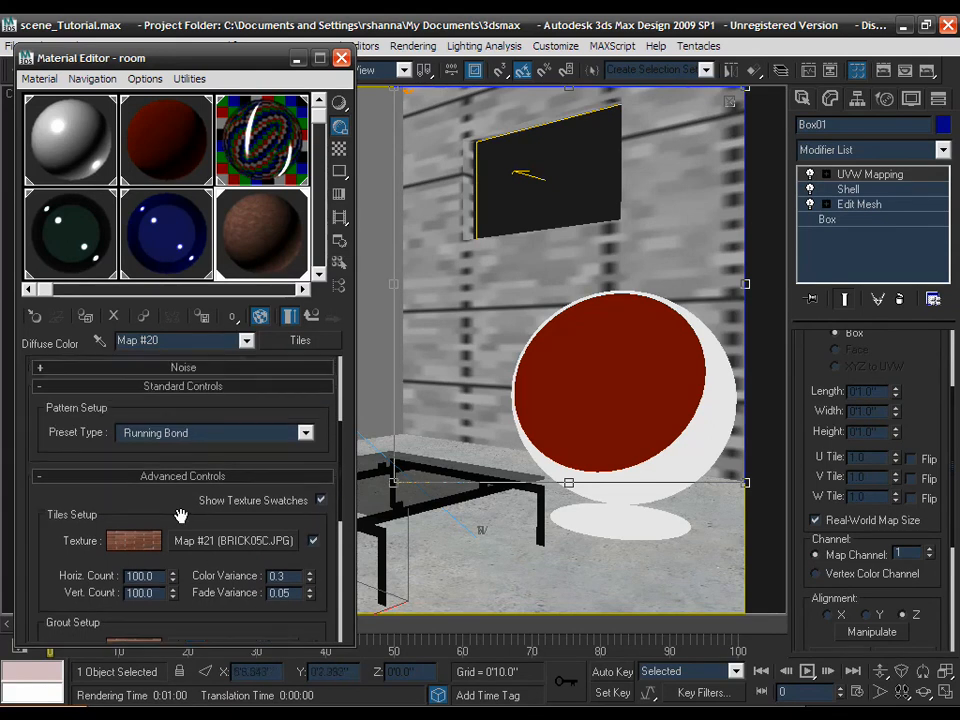
pyautogui.scroll(7, 180, 513)
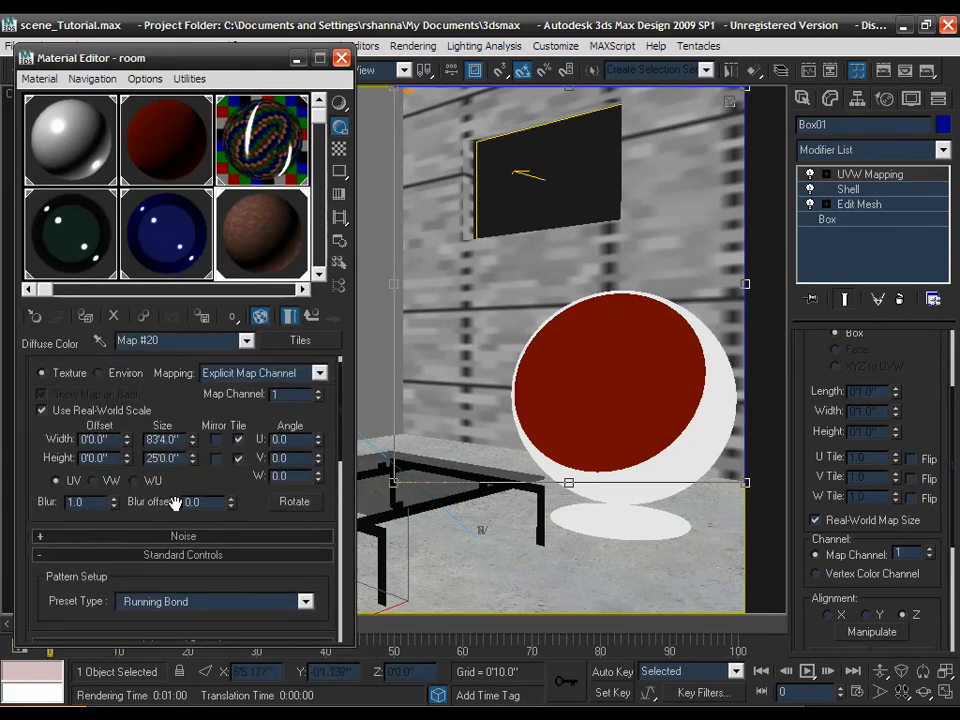
pyautogui.scroll(-5, 174, 500)
pyautogui.scroll(-5, 174, 500)
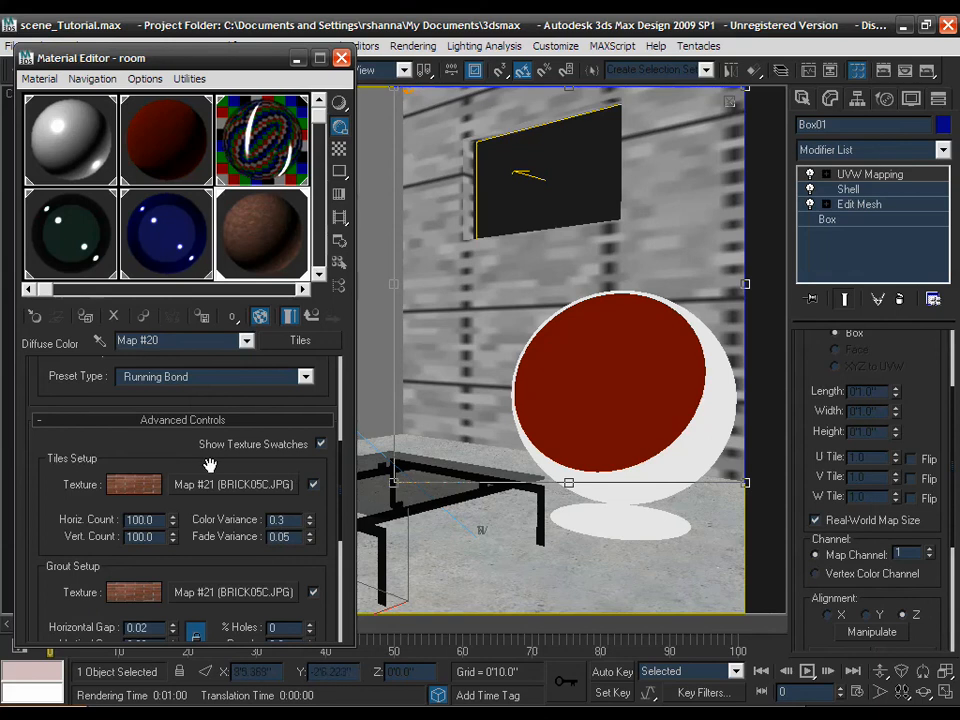
pyautogui.scroll(5, 193, 447)
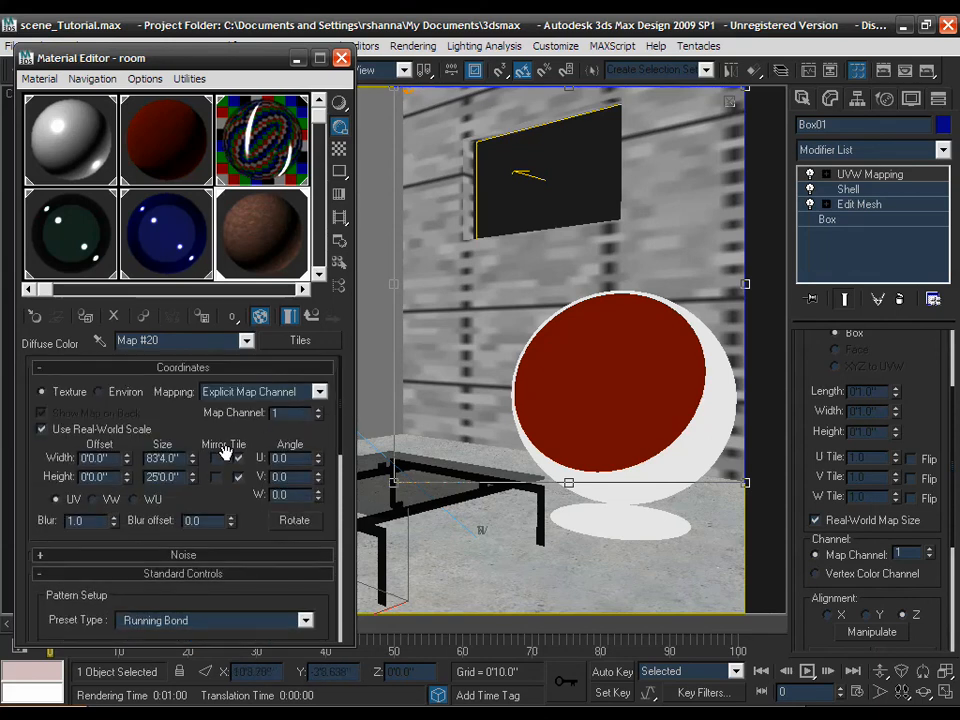
# - Go back up to the brick material, copy its diffuse Tiles map, and expand Special Purpose Maps
pyautogui.click(311, 317)
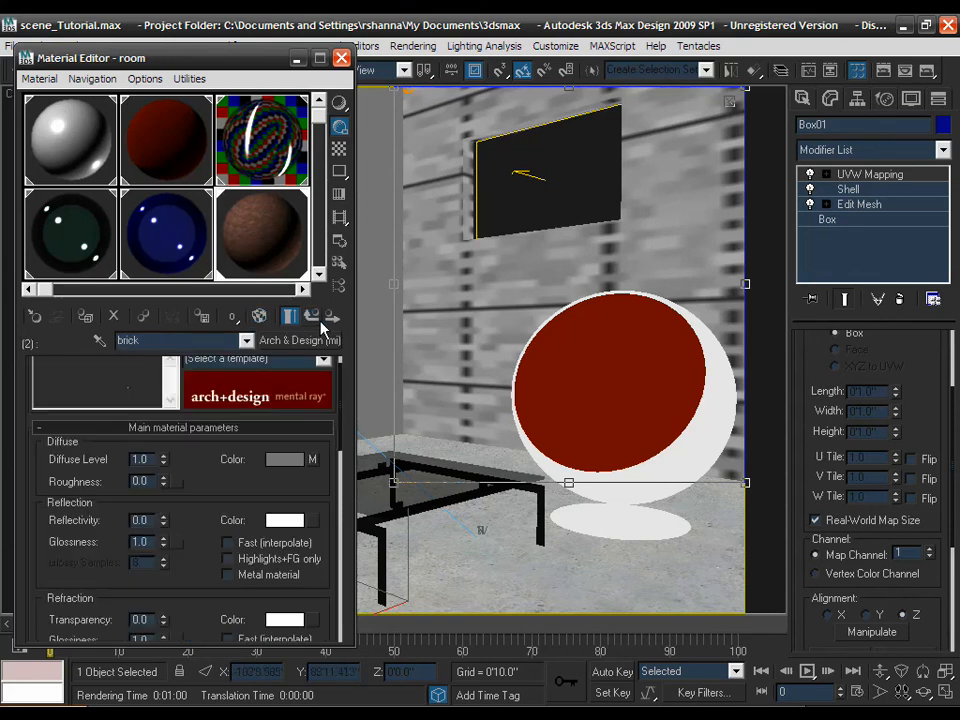
pyautogui.rightClick(313, 461)
pyautogui.click(328, 487)
pyautogui.scroll(-10, 230, 483)
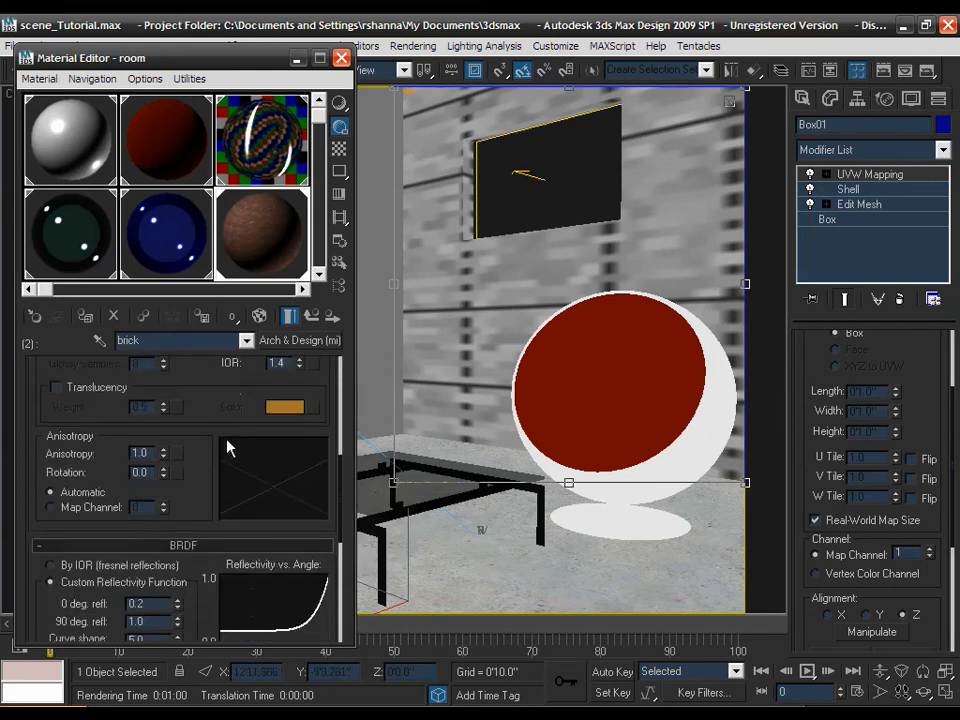
pyautogui.scroll(-2, 228, 450)
pyautogui.click(183, 553)
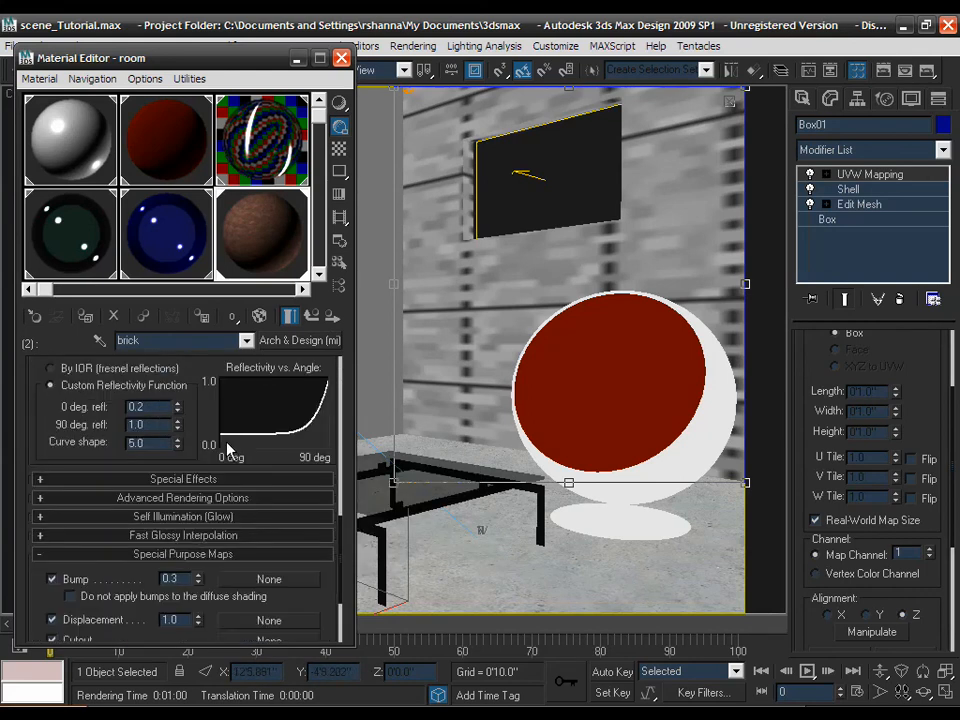
# - Paste a copy of the Tiles map into the Bump slot and open its Map #22 settings
pyautogui.rightClick(252, 582)
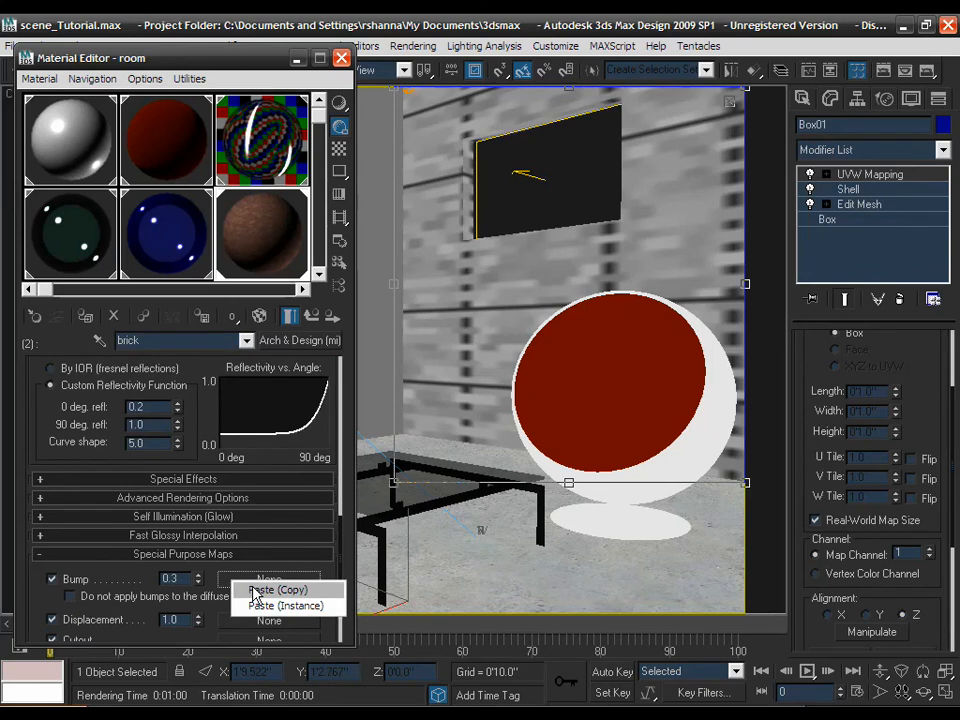
pyautogui.click(262, 590)
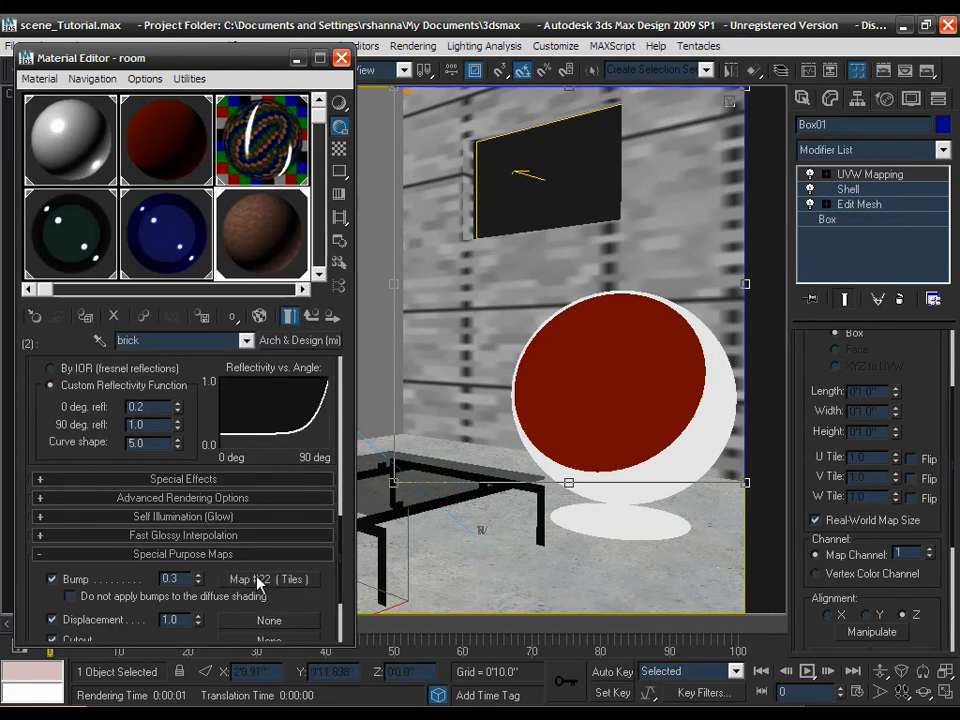
pyautogui.click(258, 580)
pyautogui.scroll(-4, 230, 504)
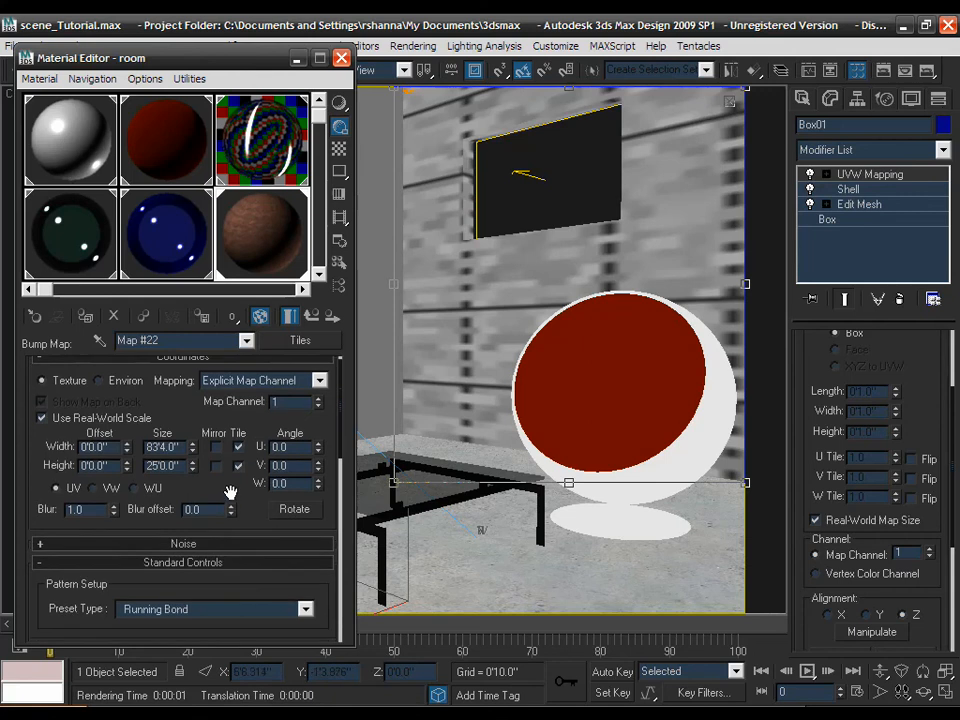
pyautogui.scroll(-3, 231, 437)
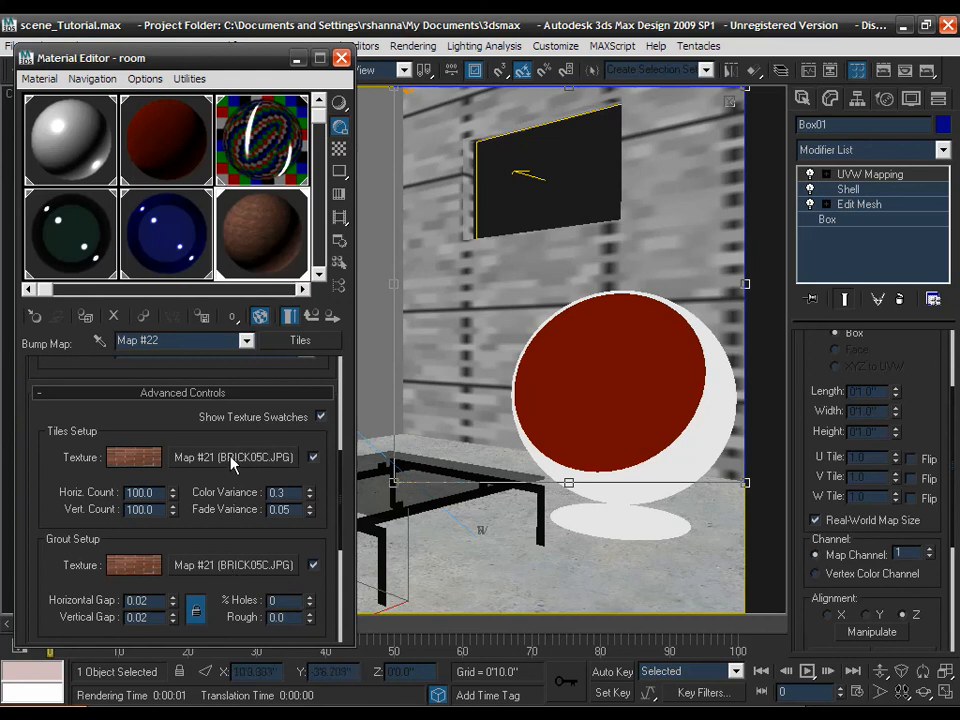
pyautogui.rightClick(233, 567)
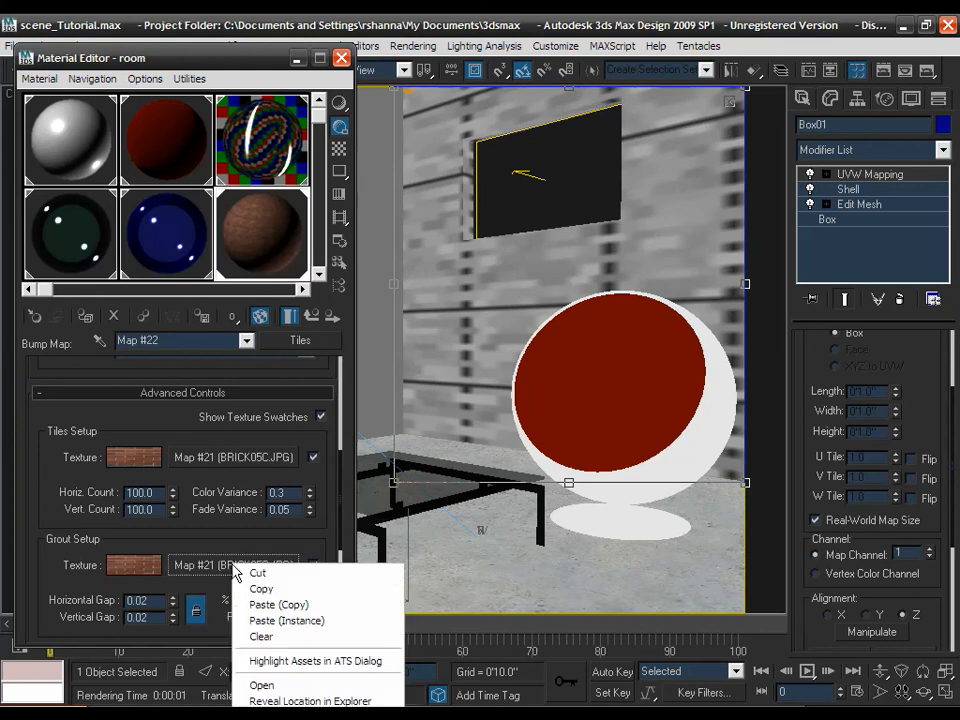
# - Paste an independent copy of the grout's BRICK05C.JPG bitmap into the bump Tiles map's tile texture
pyautogui.click(248, 588)
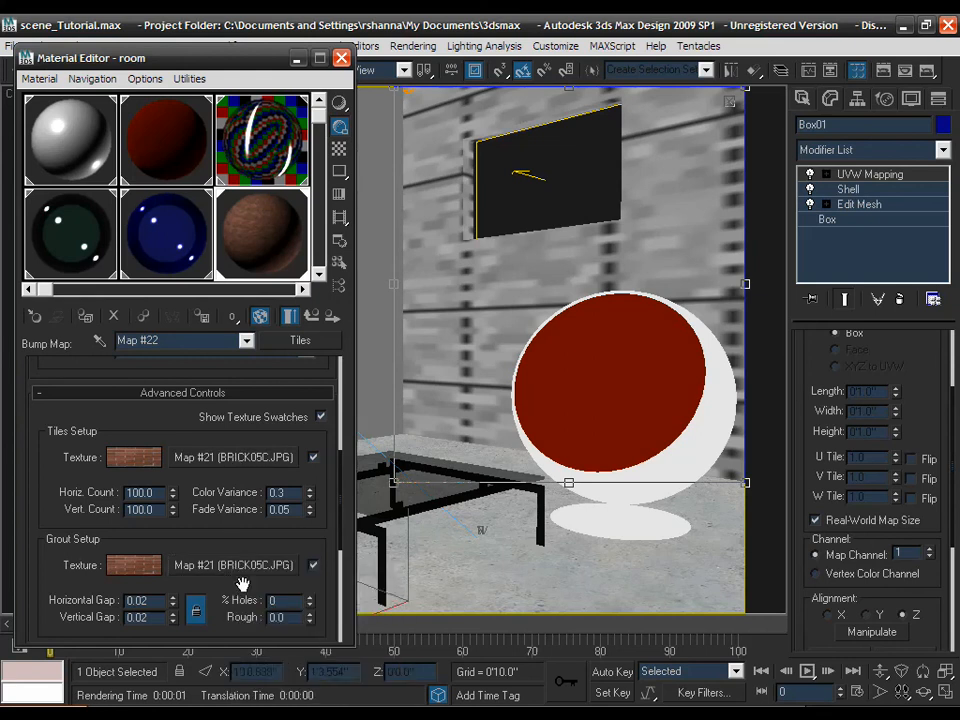
pyautogui.rightClick(236, 458)
pyautogui.click(265, 499)
# - Open the copied bitmap (Map #23) and preview only it in its sample slot
pyautogui.click(222, 458)
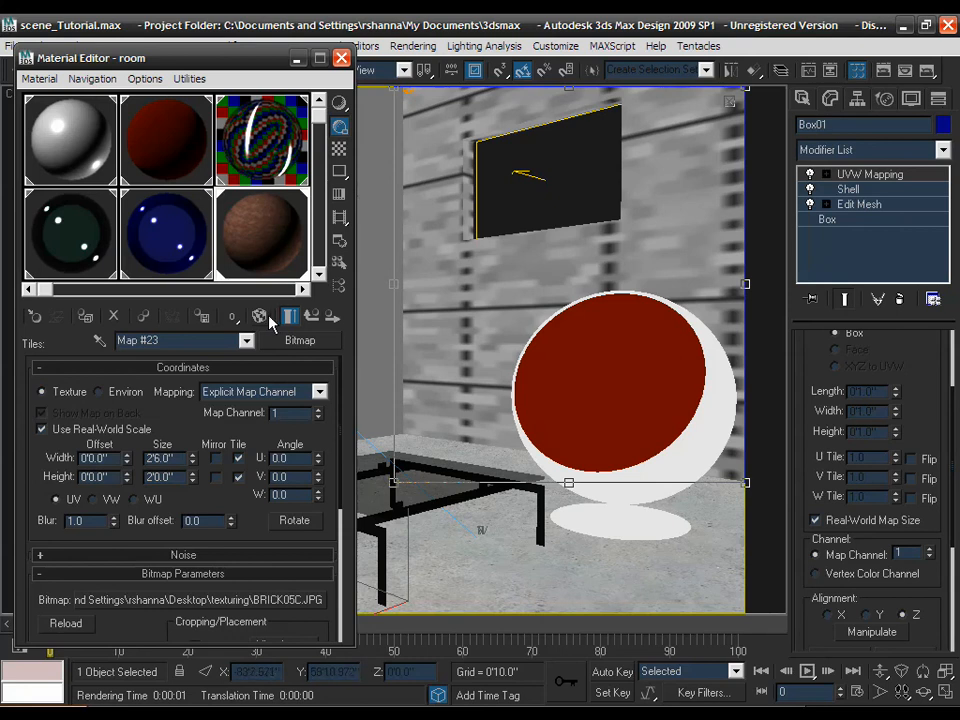
pyautogui.moveTo(192, 422); pyautogui.dragTo(204, 387)
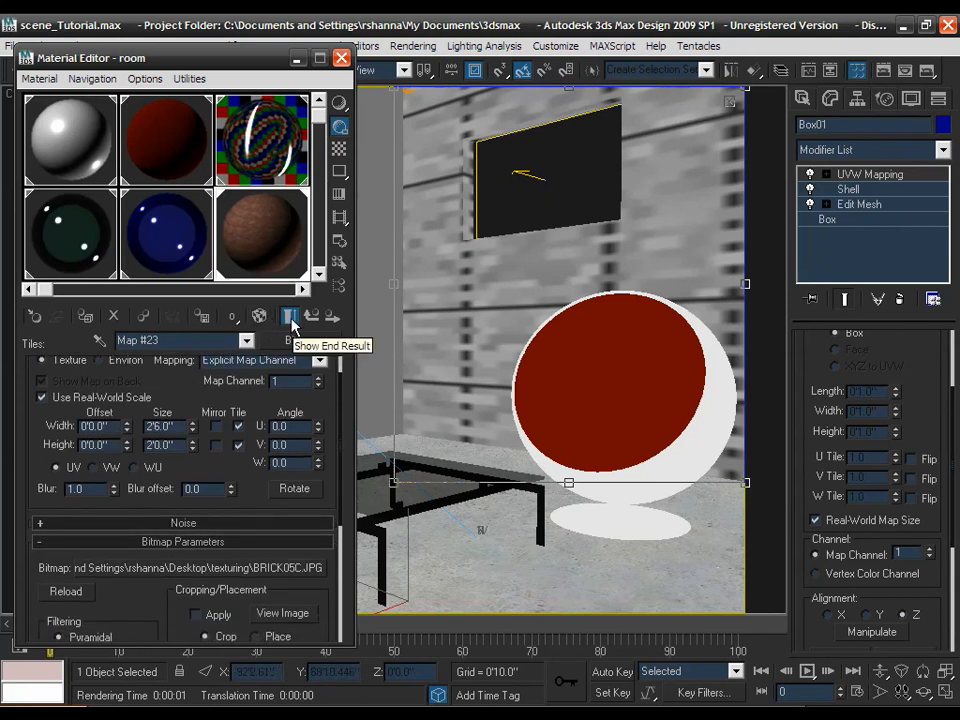
pyautogui.click(291, 318)
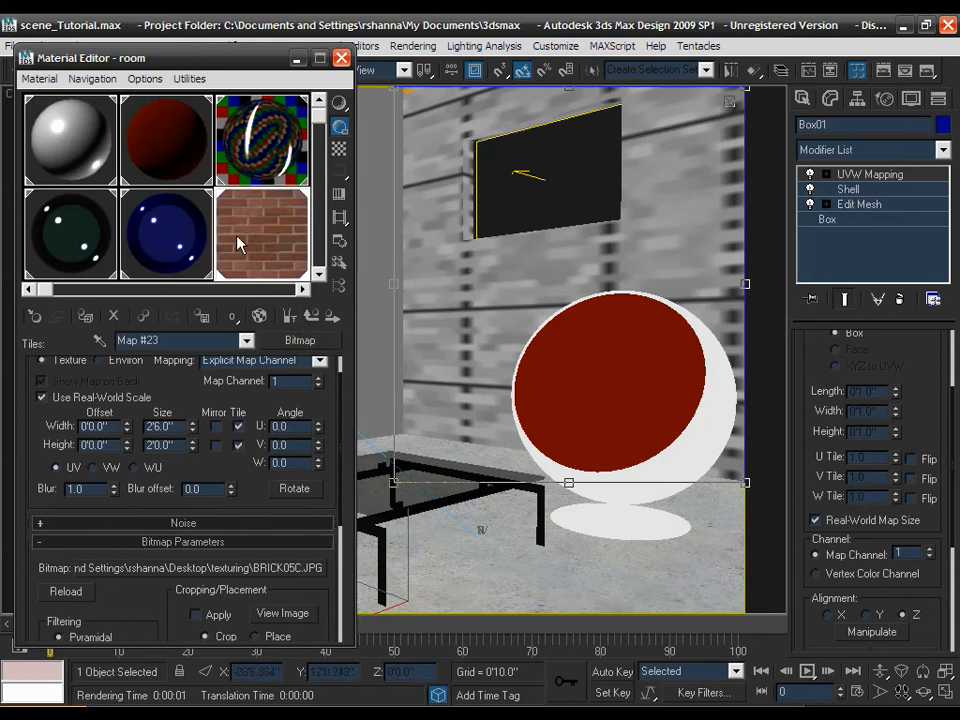
pyautogui.scroll(-2, 193, 350)
# - Expand Map #23's Output settings and enable its Mono colour map
pyautogui.scroll(-5, 140, 320)
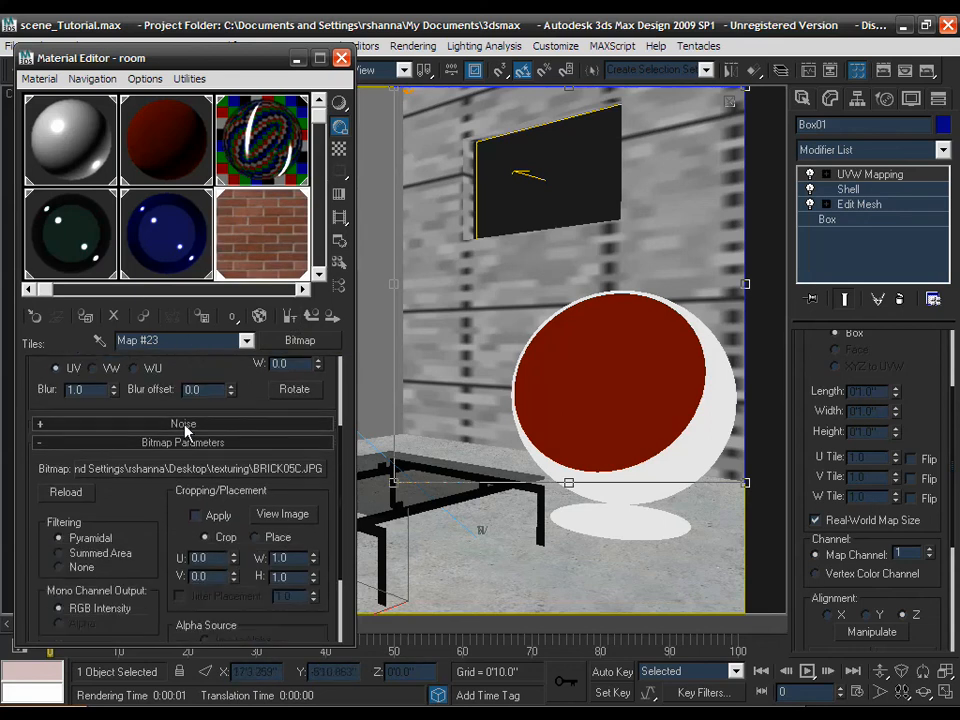
pyautogui.scroll(-1, 175, 451)
pyautogui.click(161, 630)
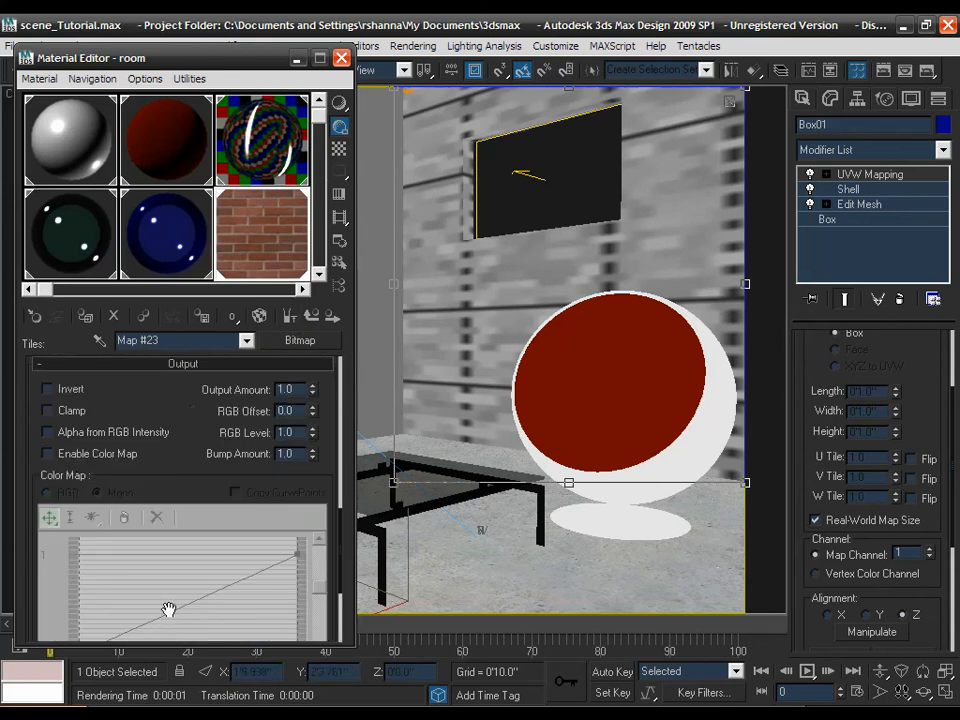
pyautogui.click(97, 455)
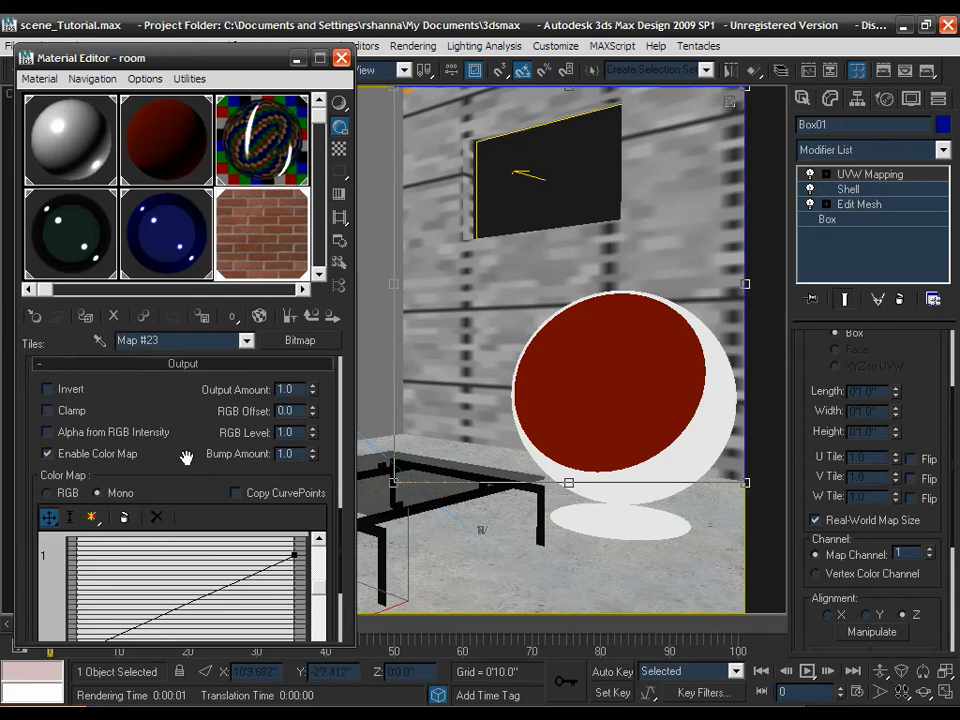
pyautogui.moveTo(189, 454); pyautogui.dragTo(184, 381)
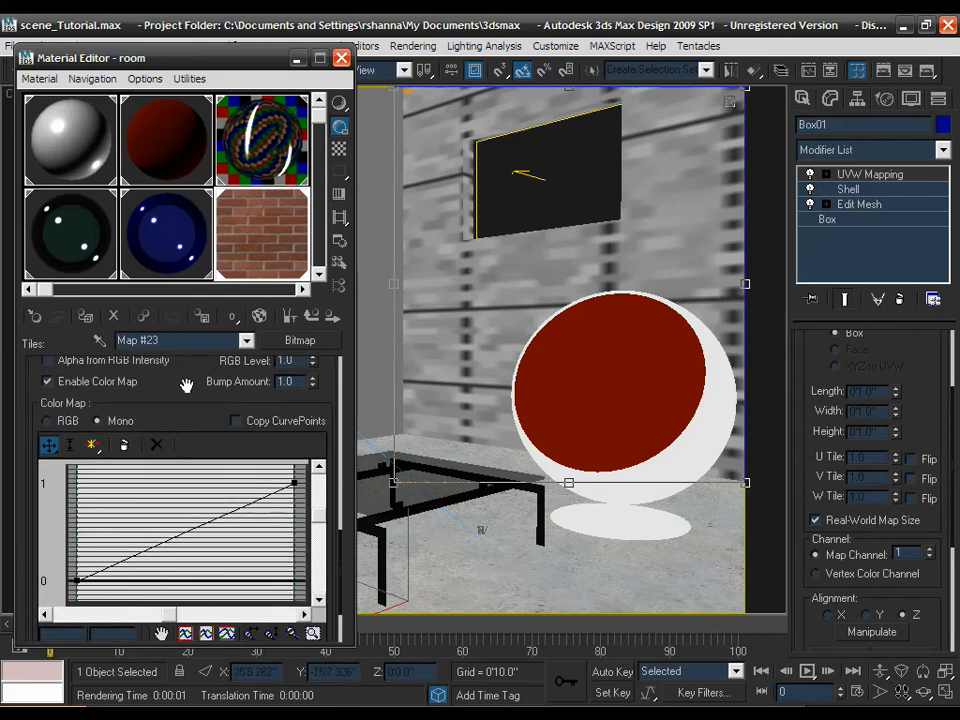
# - Make the curve's end point Bezier-Corner and drag its handle to bend the curve into an arc
pyautogui.click(294, 484)
pyautogui.rightClick(294, 484)
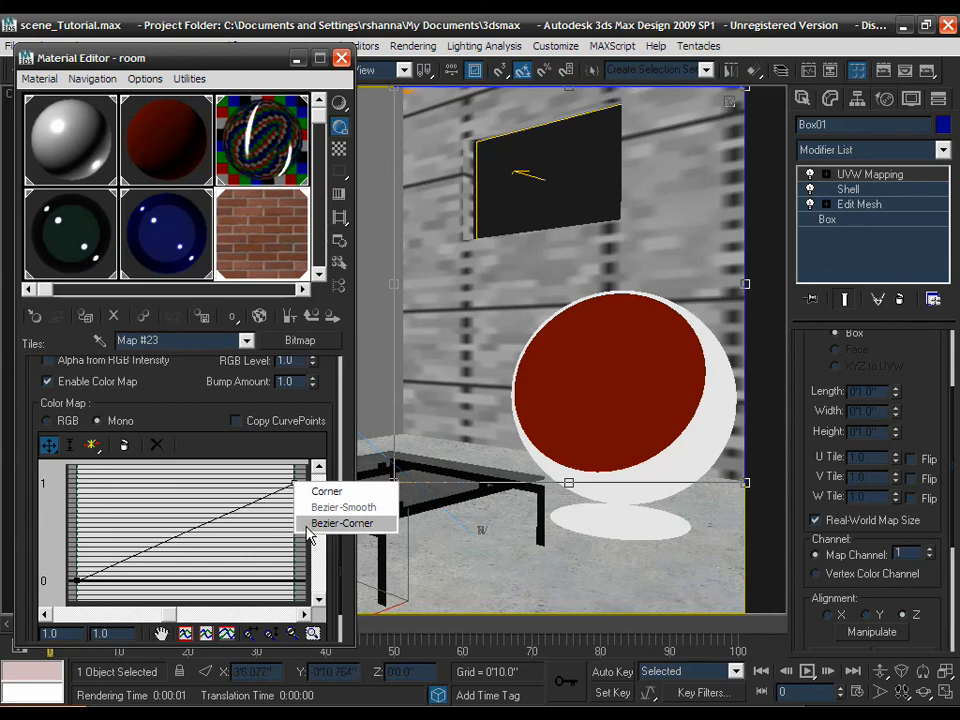
pyautogui.click(330, 523)
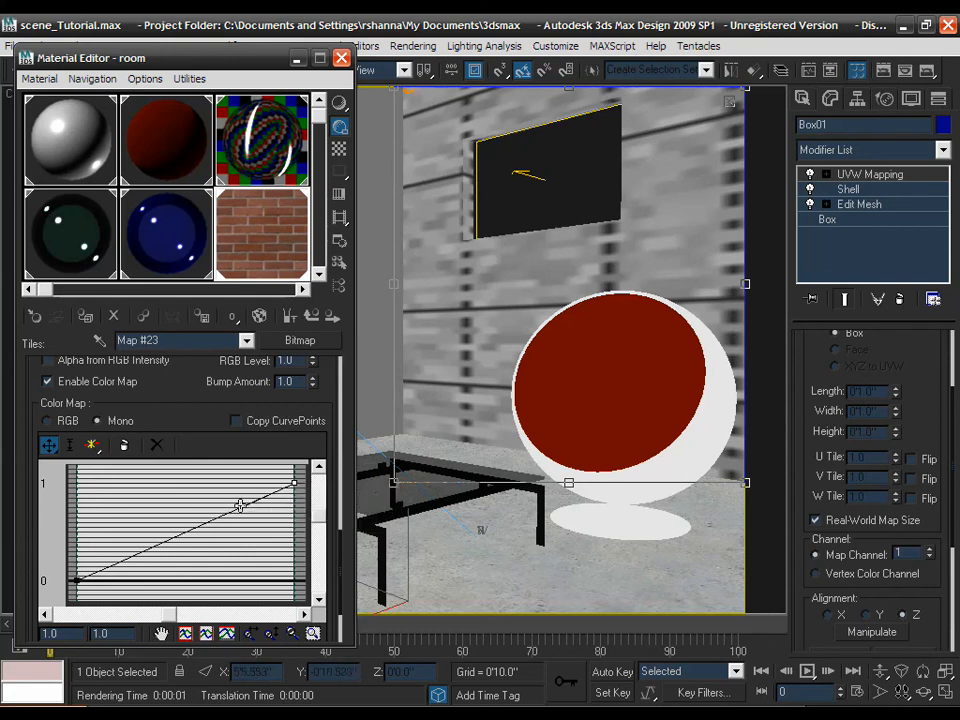
pyautogui.moveTo(241, 507); pyautogui.dragTo(246, 465)
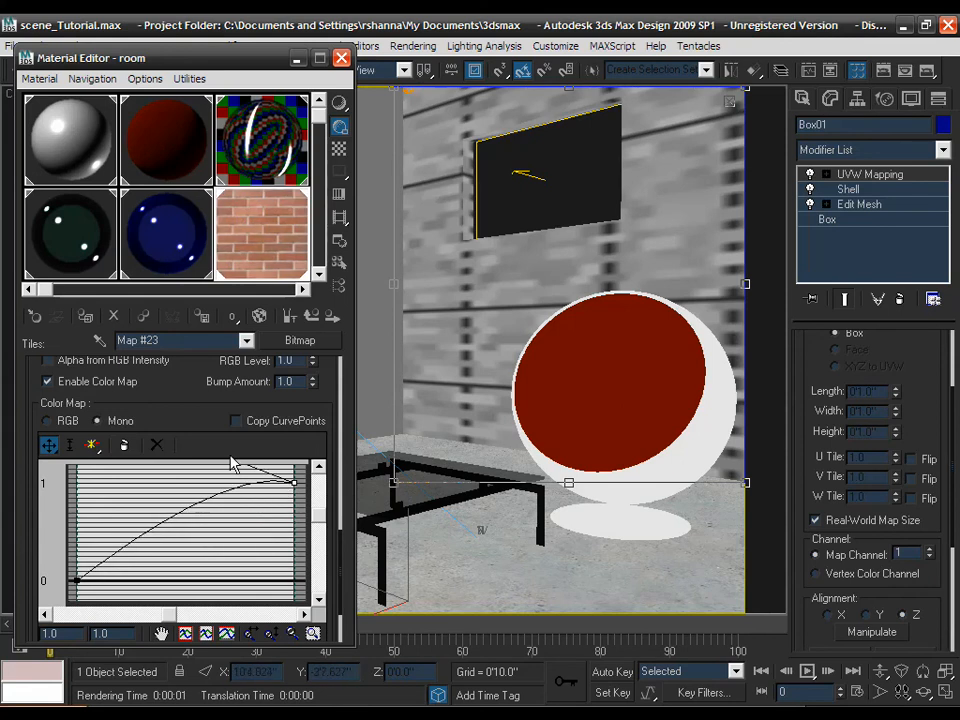
pyautogui.moveTo(317, 516); pyautogui.dragTo(317, 504)
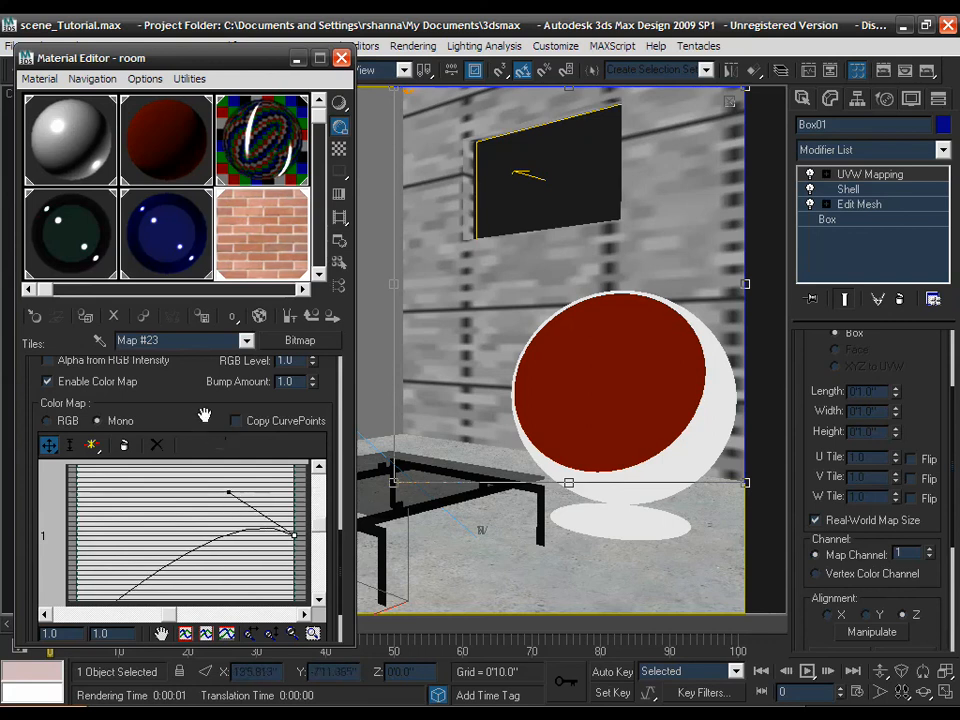
pyautogui.scroll(2, 204, 420)
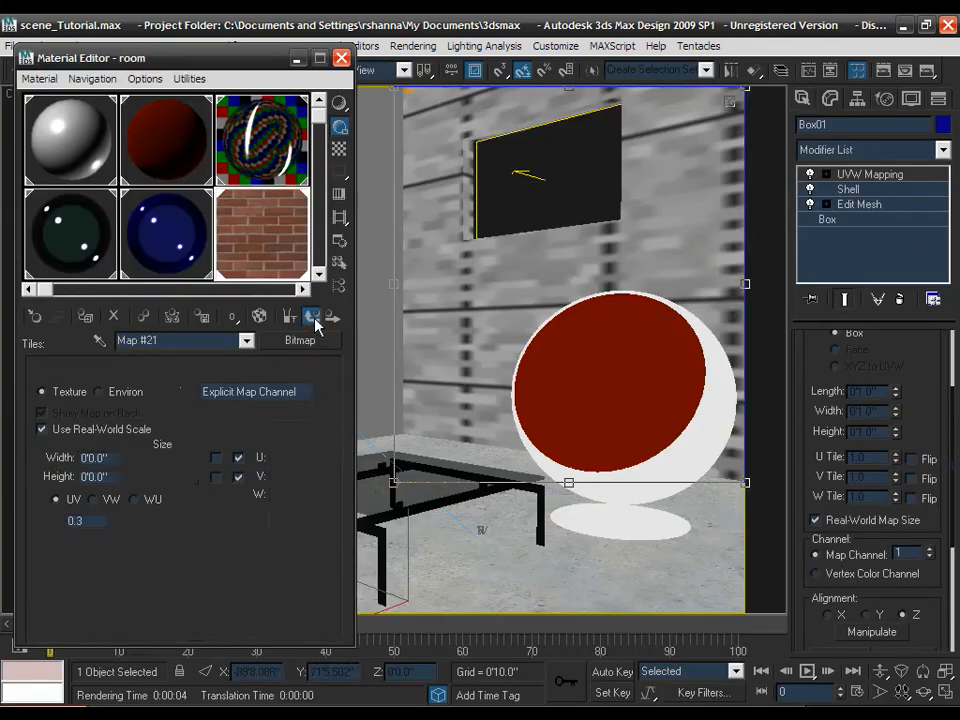
# - Return to the diffuse Tiles map (Map #20), still Running Bond at 83'4.0" by 25'0.0"
pyautogui.click(316, 318)
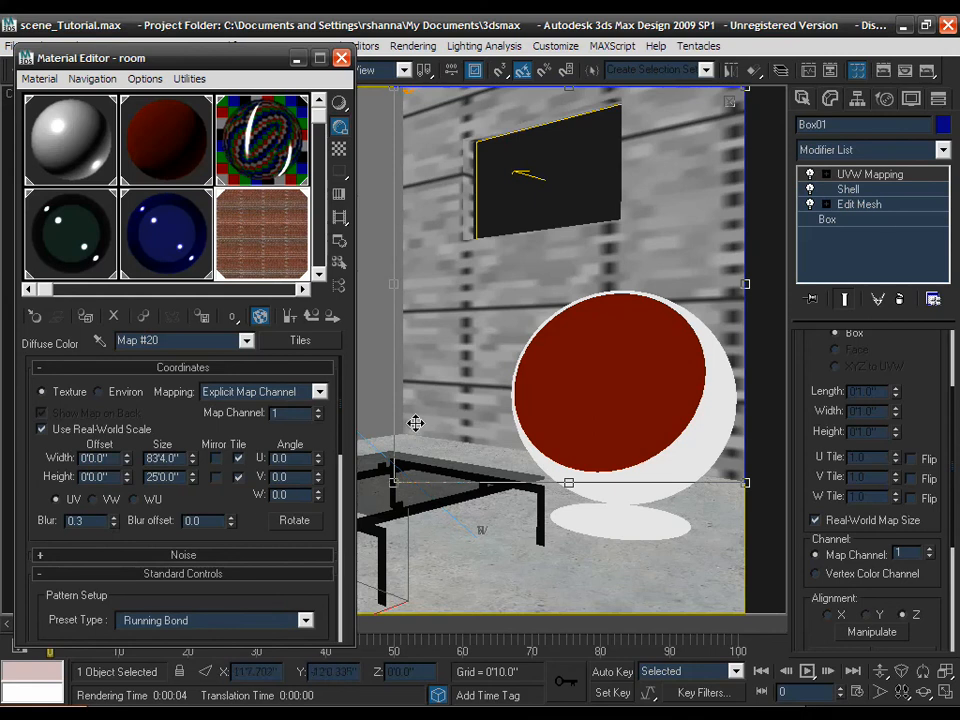
# - Show the brick end result, then enable Ambient Occlusion (16 samples) in the Arch & Design material's Special Effects
pyautogui.click(289, 316)
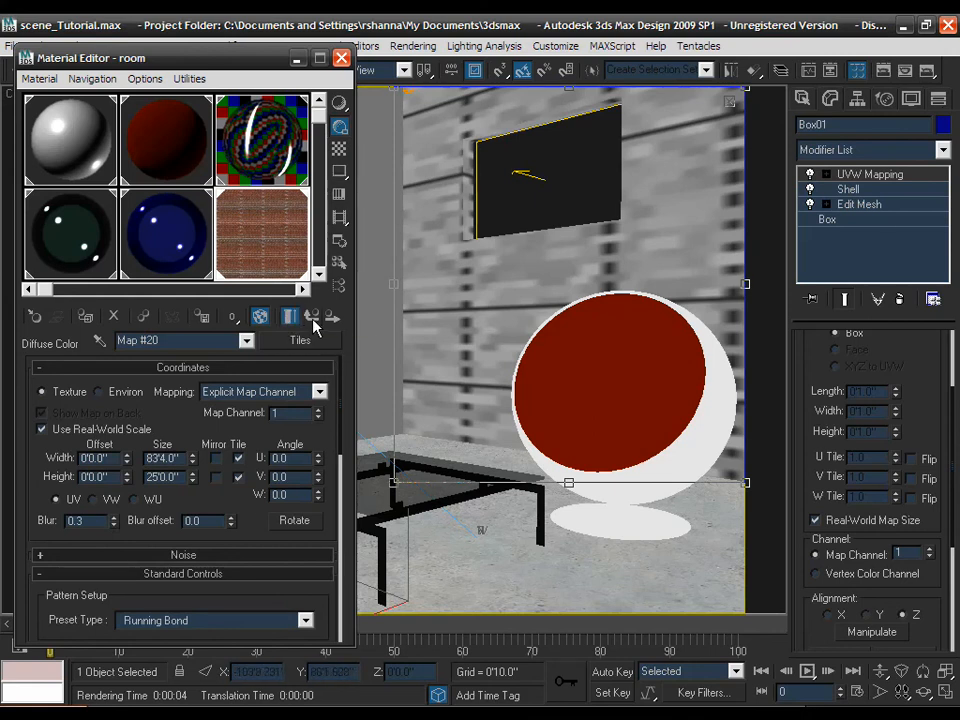
pyautogui.click(313, 318)
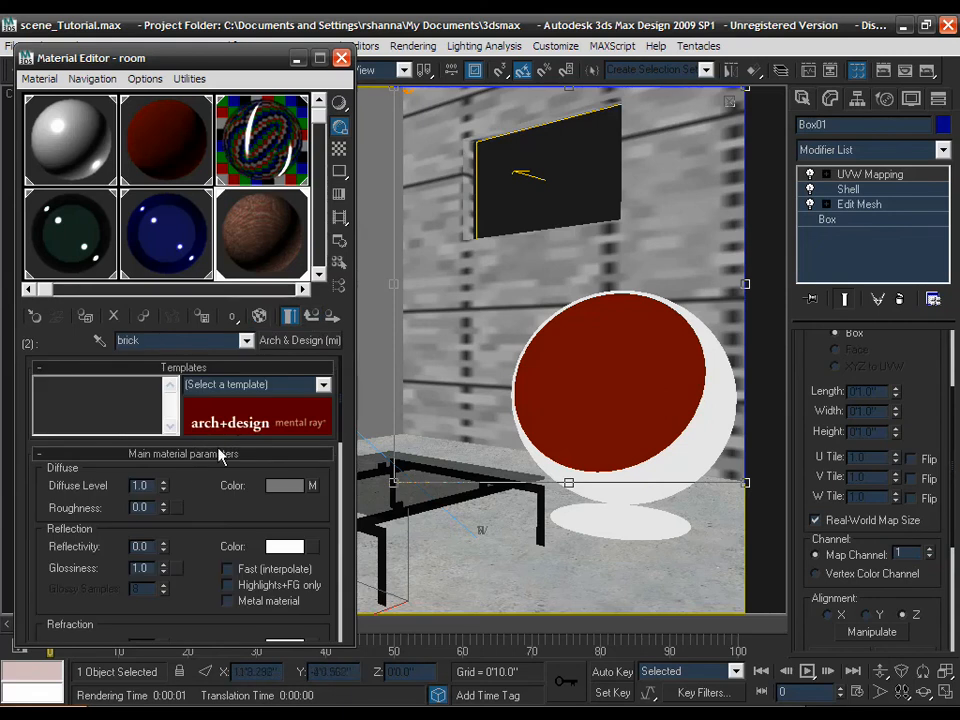
pyautogui.scroll(-1, 206, 475)
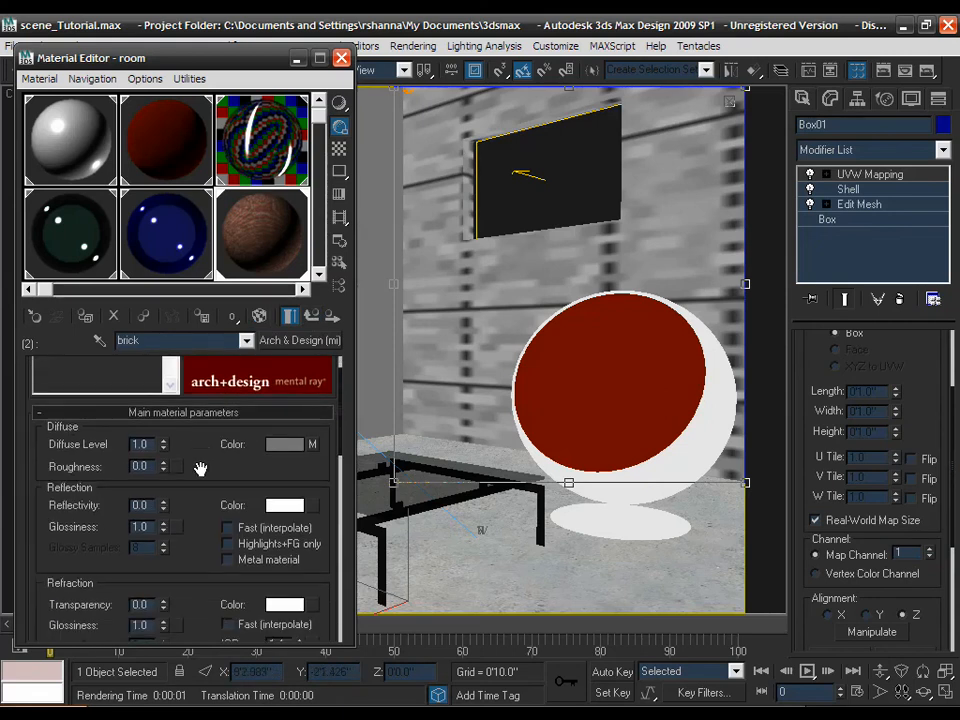
pyautogui.scroll(-5, 199, 468)
pyautogui.scroll(-6, 199, 468)
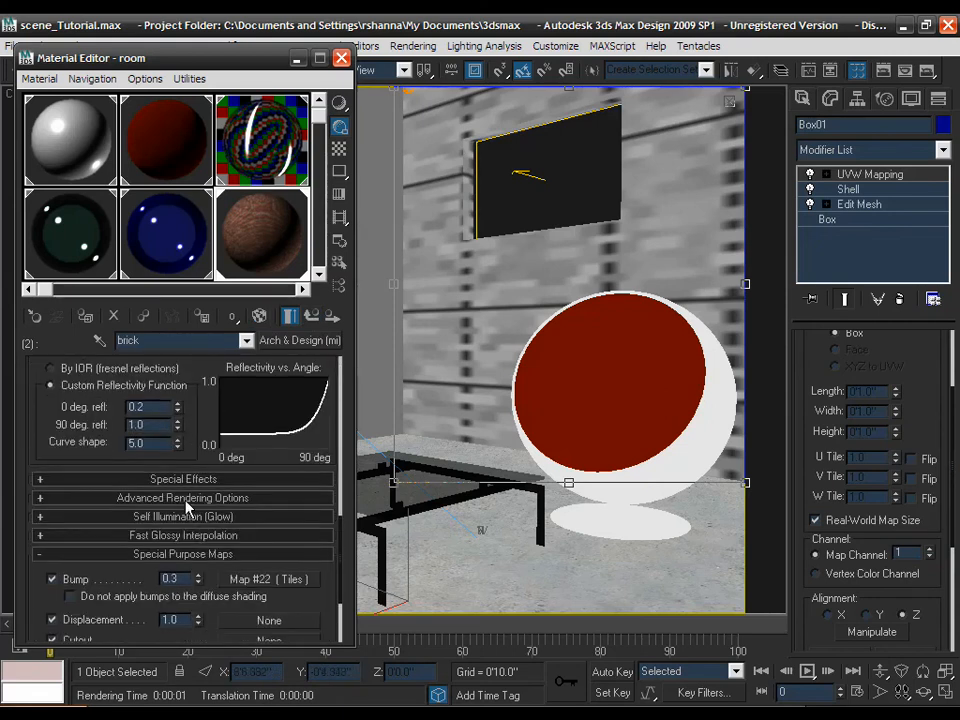
pyautogui.click(152, 479)
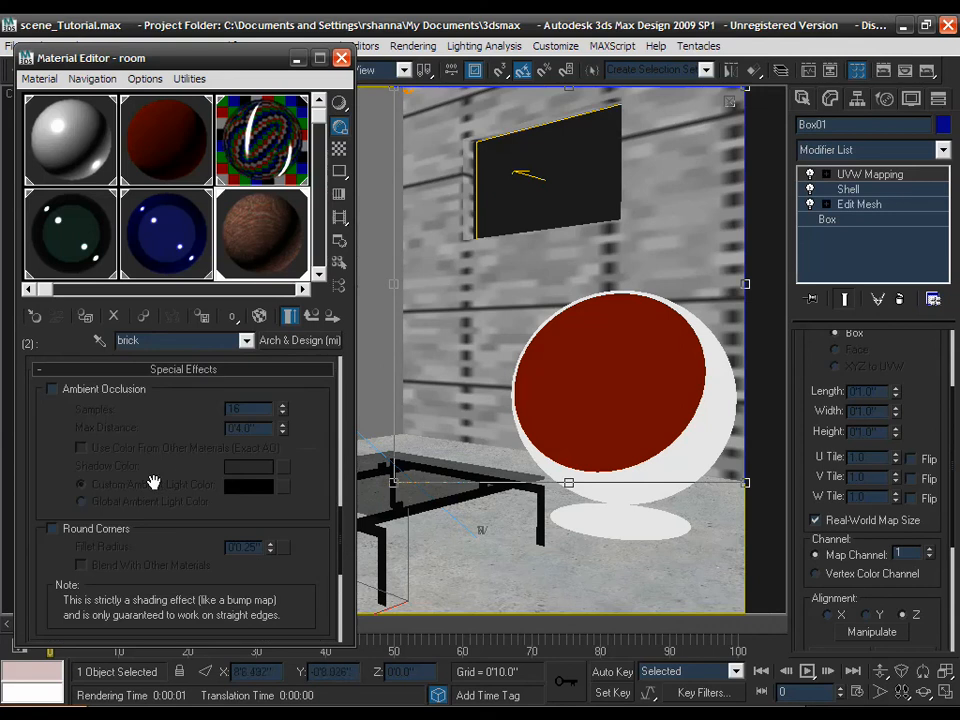
pyautogui.click(137, 394)
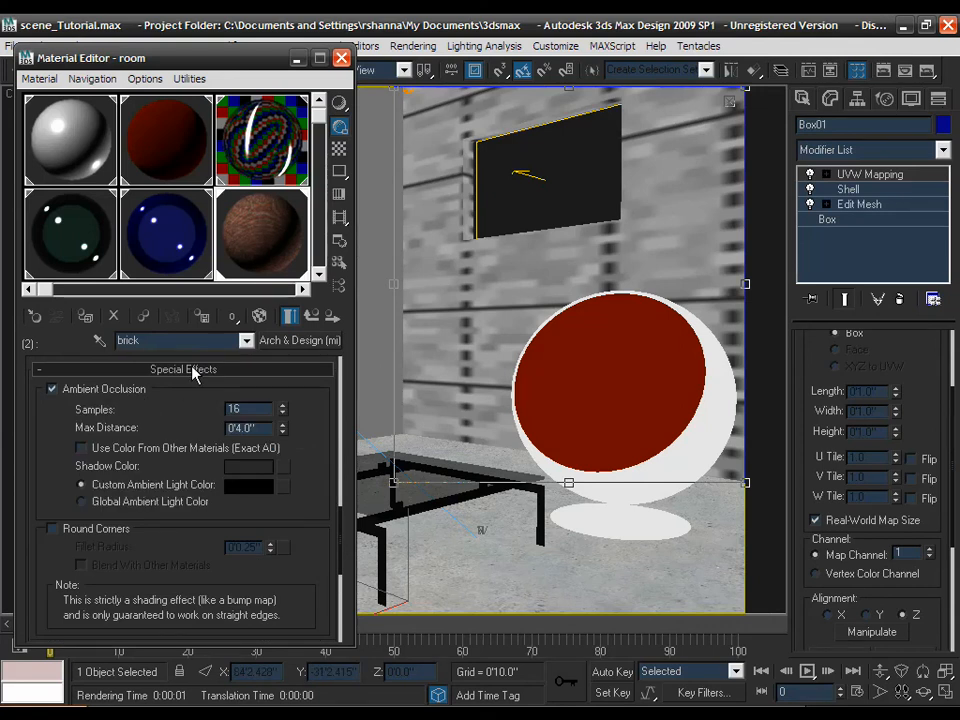
pyautogui.click(193, 370)
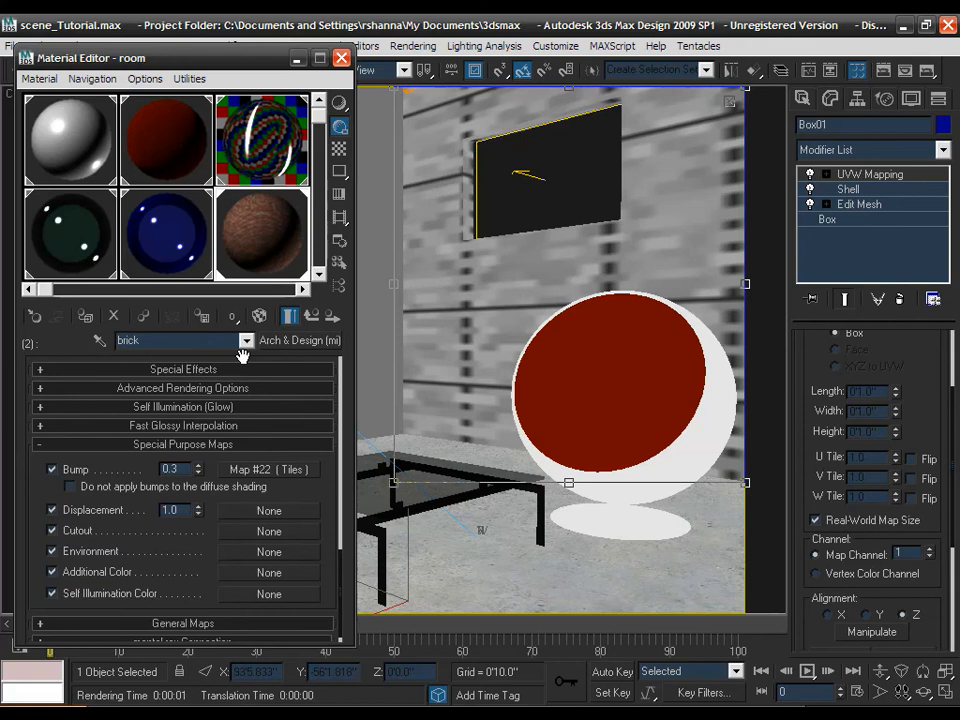
pyautogui.moveTo(242, 357); pyautogui.dragTo(249, 424)
pyautogui.scroll(6, 245, 415)
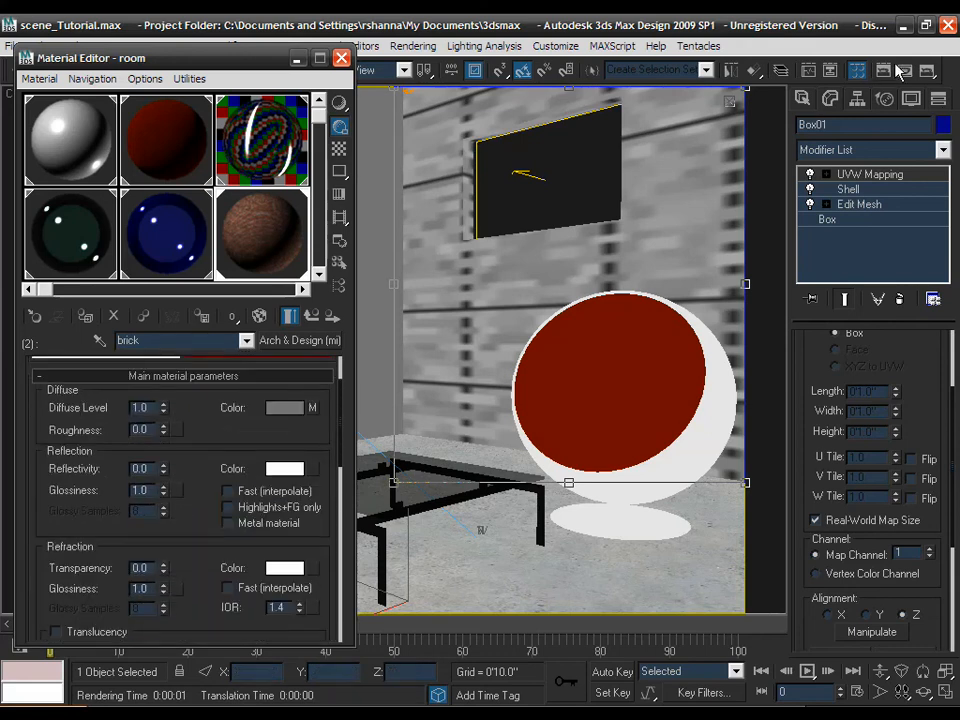
# - Test-render the Camera01 view, cancel partway, and bring the Material Editor back
pyautogui.click(928, 78)
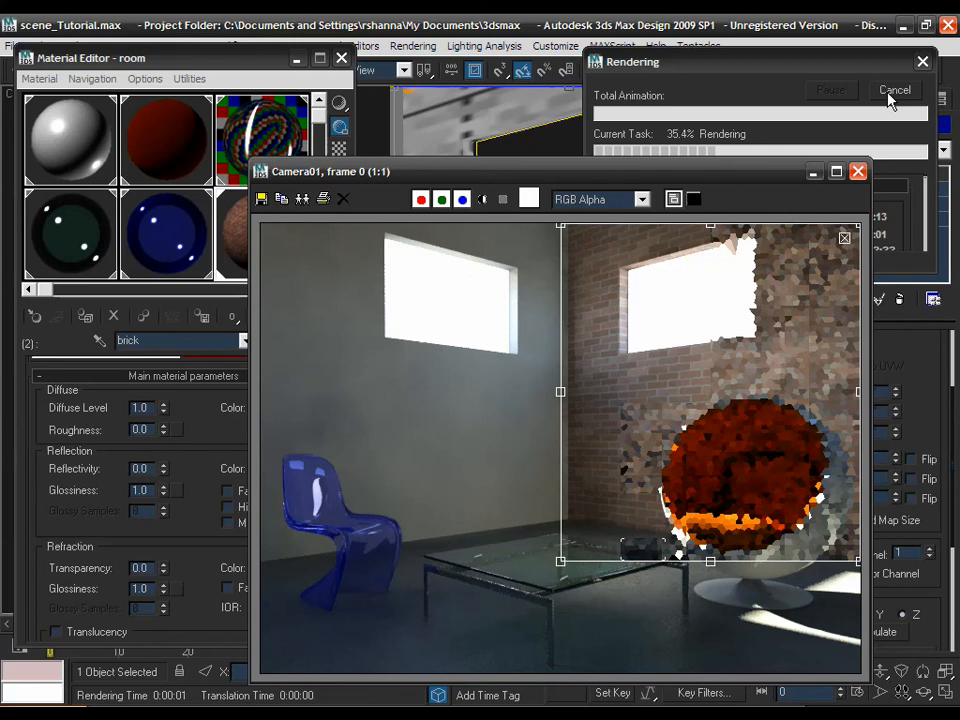
pyautogui.click(889, 95)
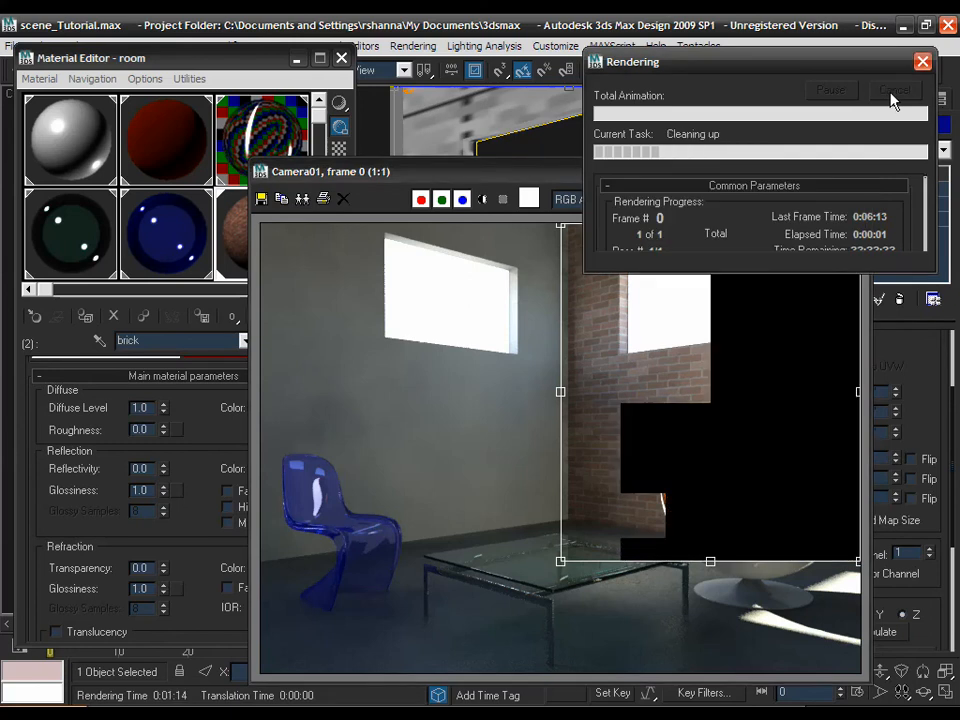
pyautogui.click(263, 78)
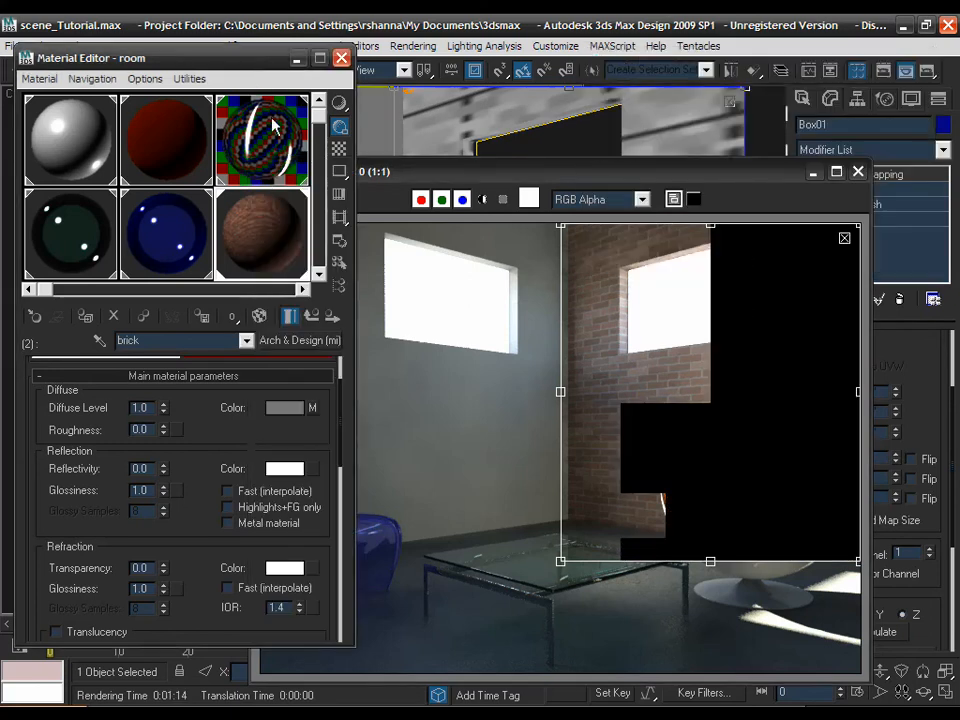
# - Open the diffuse Tiles map's brick texture bitmap, Map #21 (BRICK05C.JPG)
pyautogui.click(311, 415)
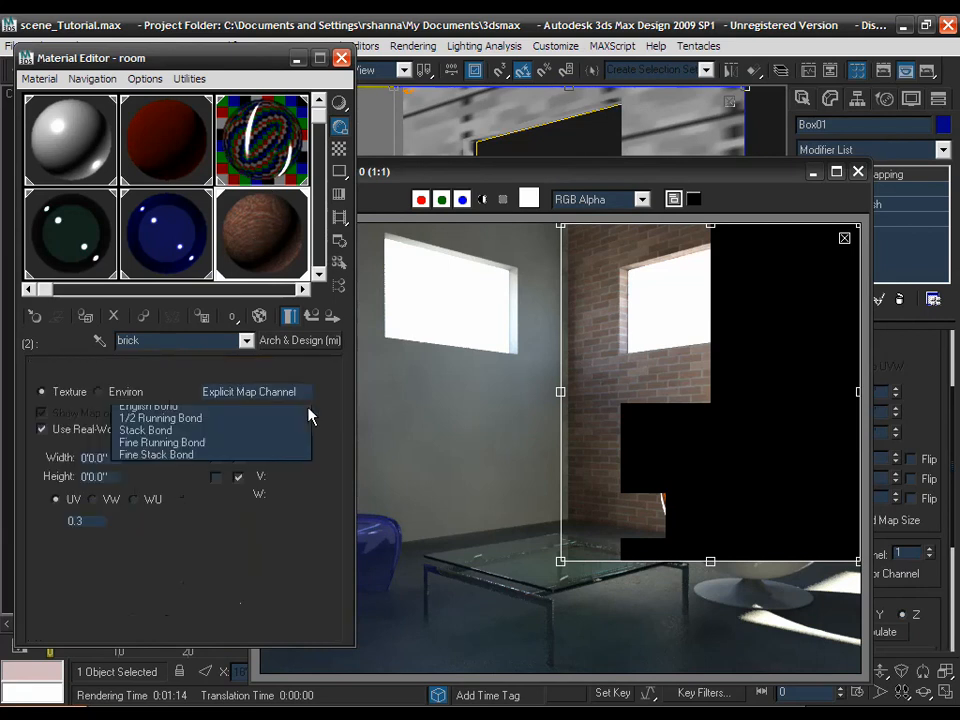
pyautogui.moveTo(199, 510); pyautogui.dragTo(200, 475)
pyautogui.scroll(-5, 200, 475)
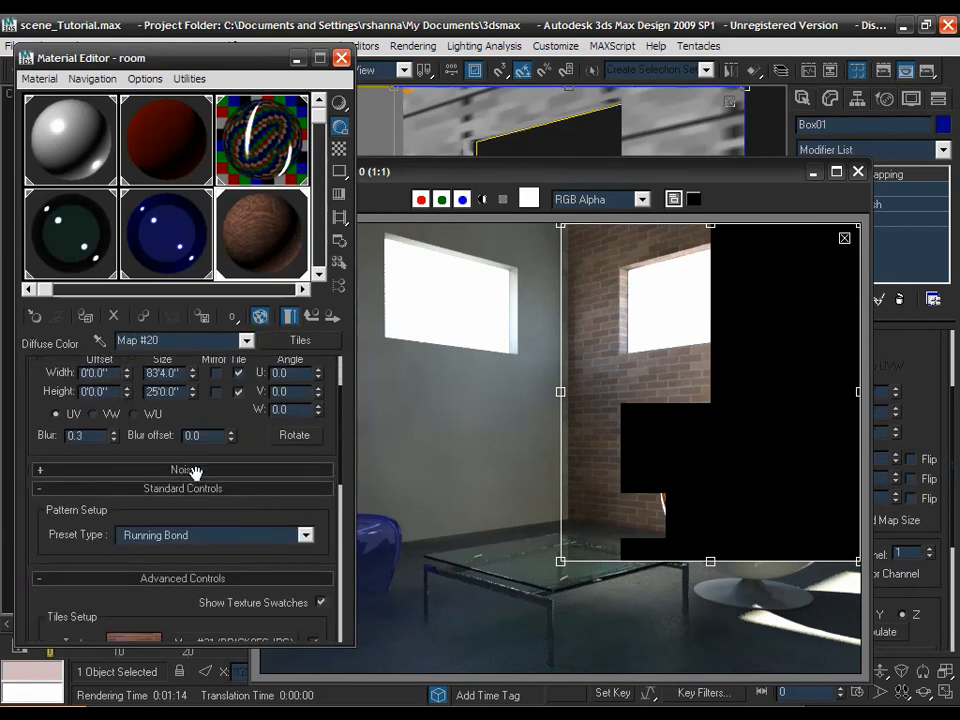
pyautogui.click(214, 474)
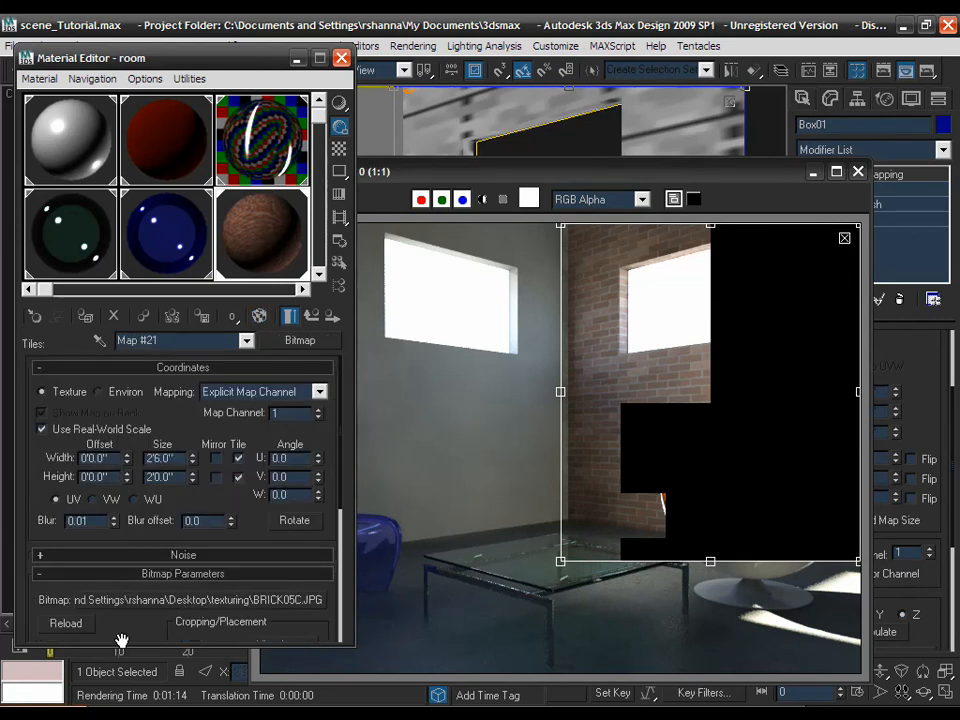
pyautogui.moveTo(122, 642); pyautogui.dragTo(122, 397)
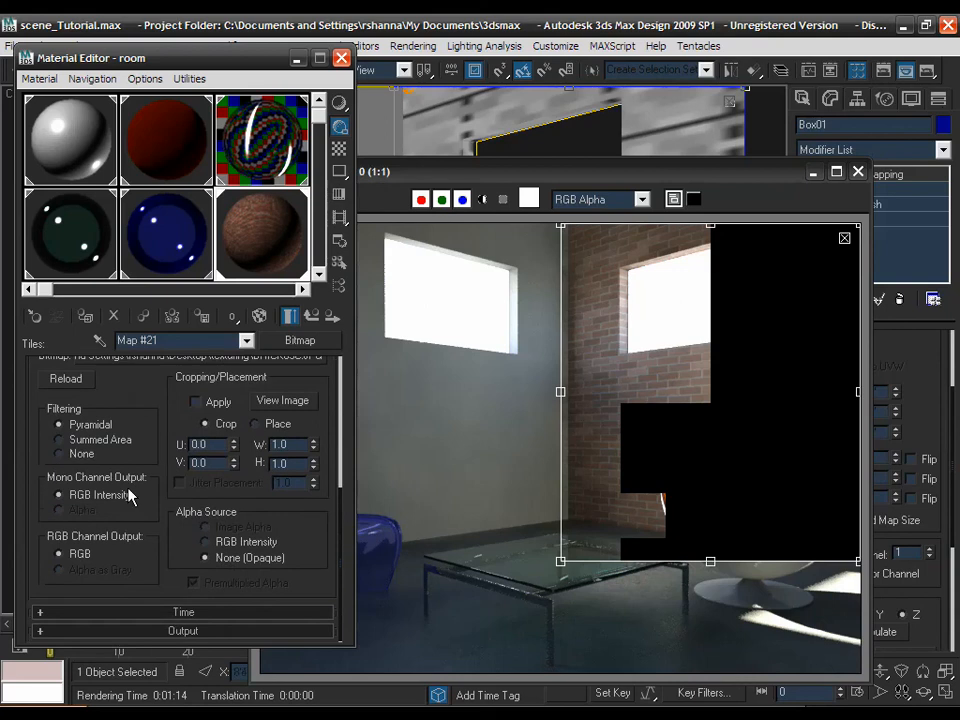
# - Enable Map #21's Mono colour map and bow its Bezier-Corner end point downward to darken mid-tones
pyautogui.click(168, 631)
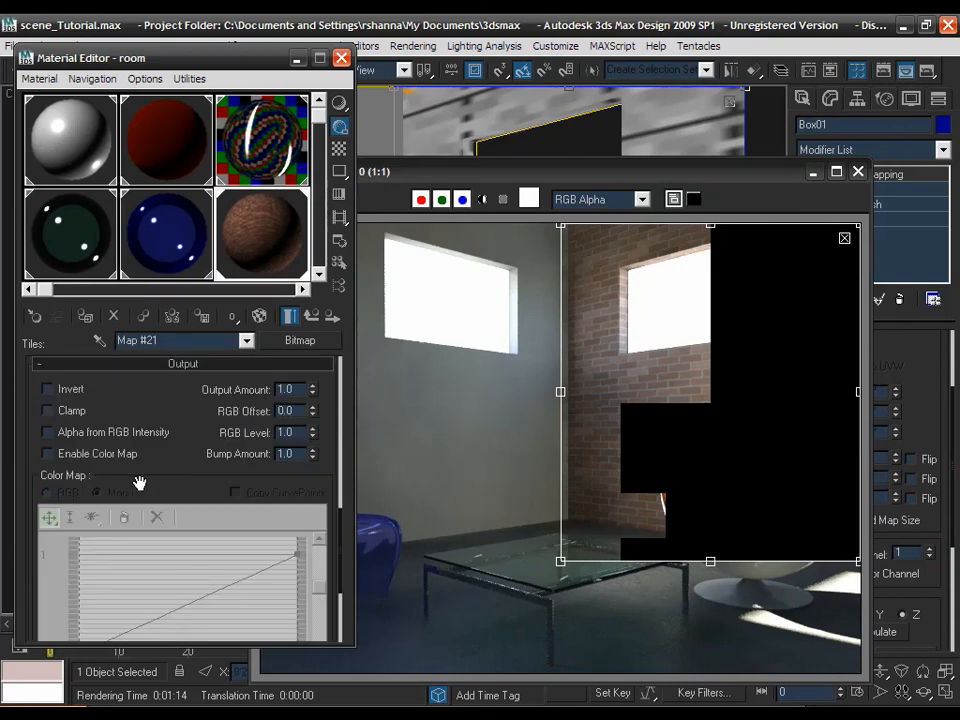
pyautogui.click(58, 454)
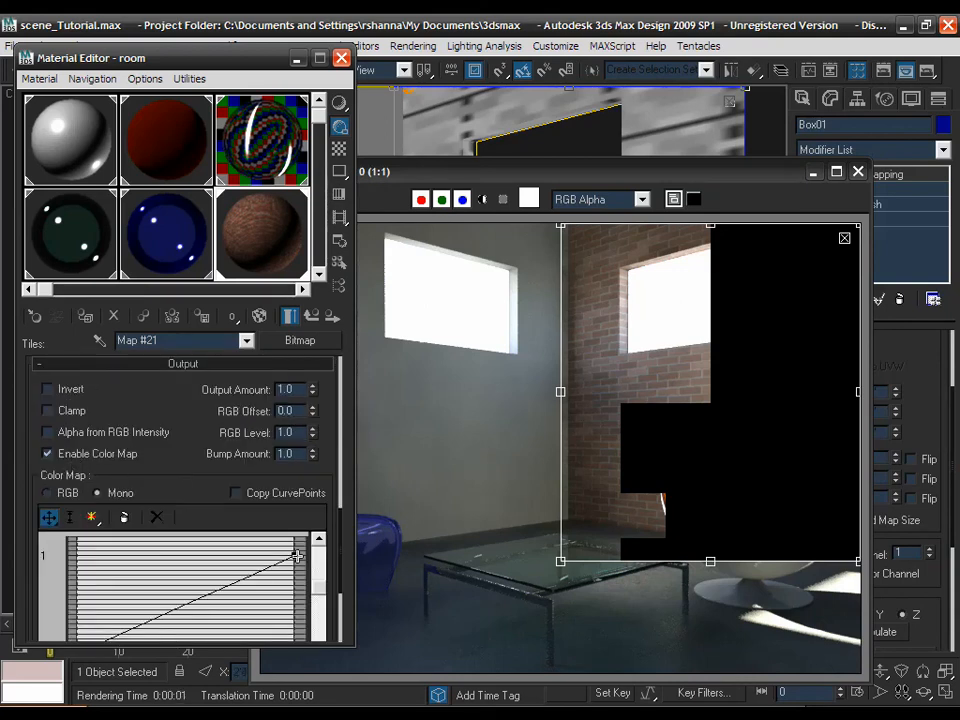
pyautogui.rightClick(297, 554)
pyautogui.click(318, 594)
pyautogui.moveTo(326, 514); pyautogui.dragTo(297, 512)
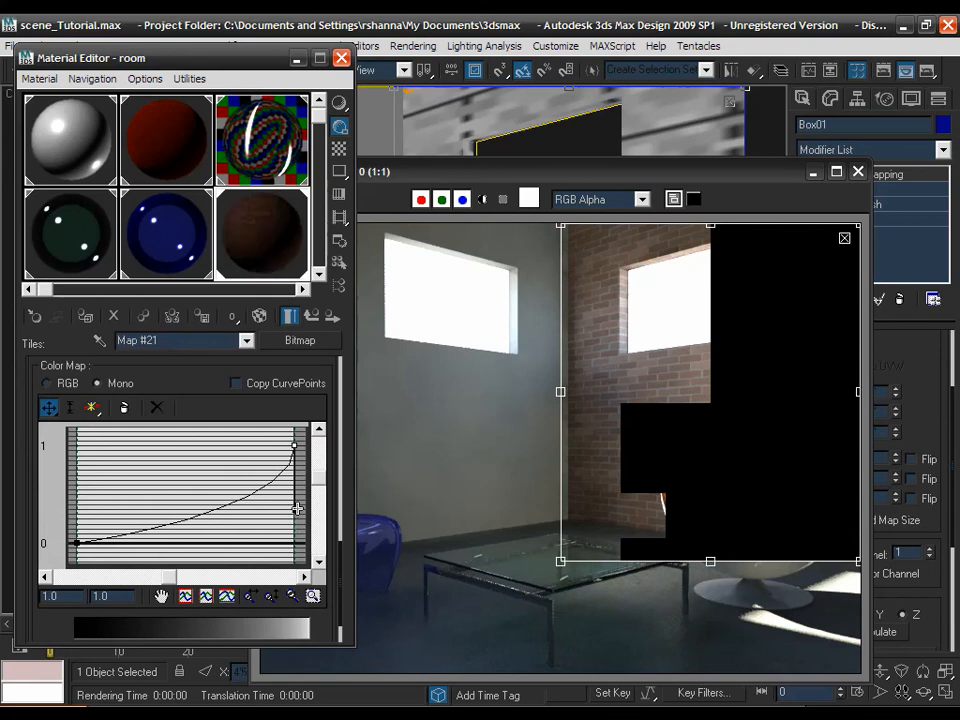
pyautogui.moveTo(296, 510); pyautogui.dragTo(297, 493)
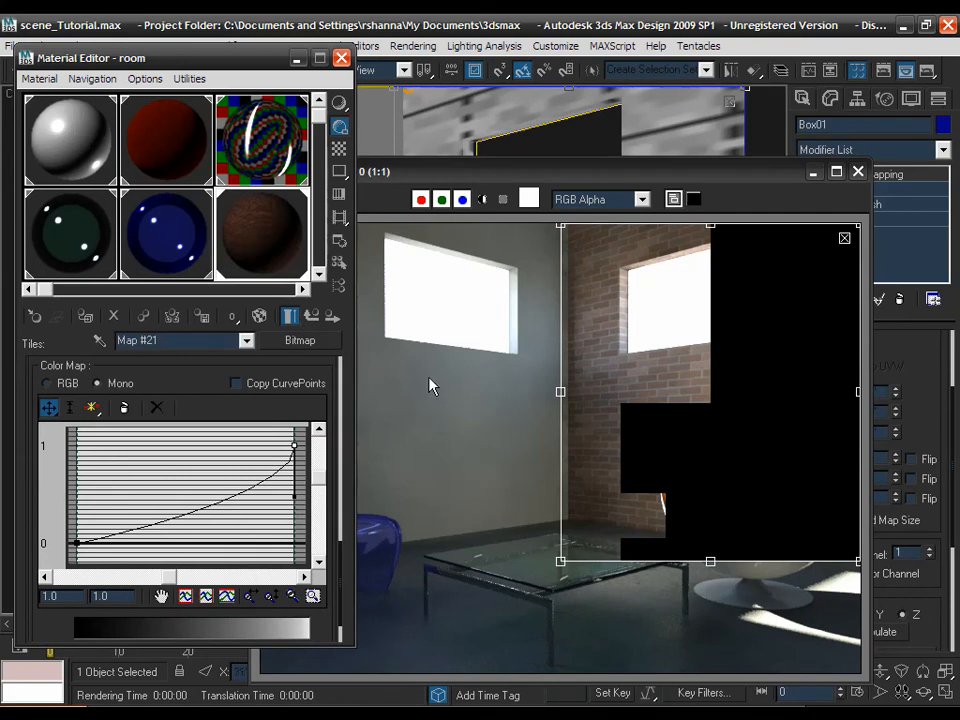
# - Go up two levels to the brick material and open its bump Tiles map, Map #22
pyautogui.click(312, 318)
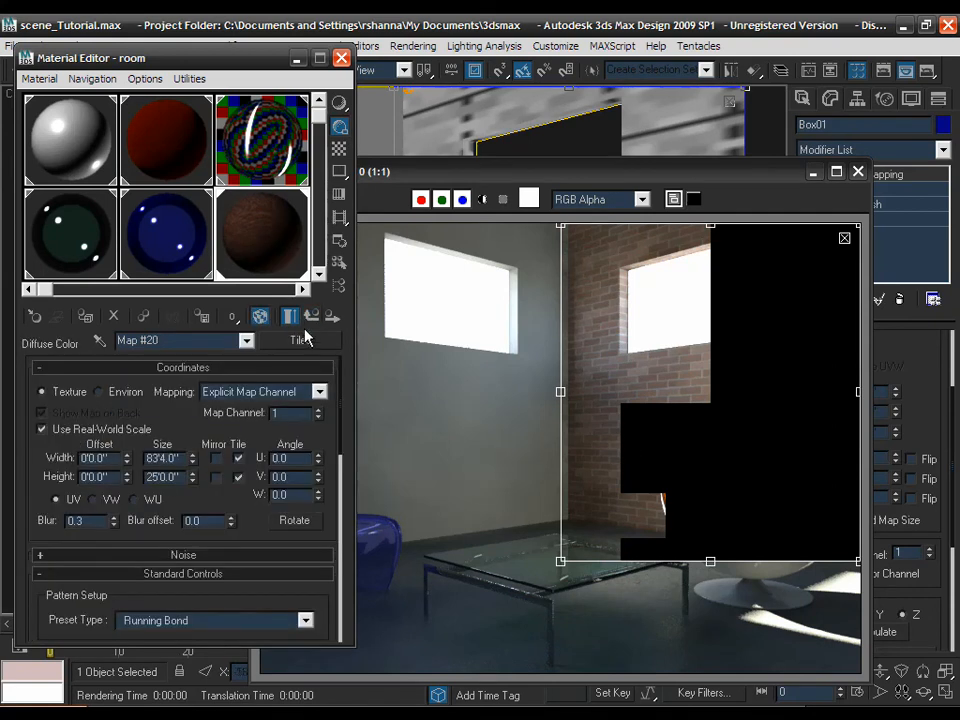
pyautogui.click(313, 319)
pyautogui.scroll(-5, 188, 420)
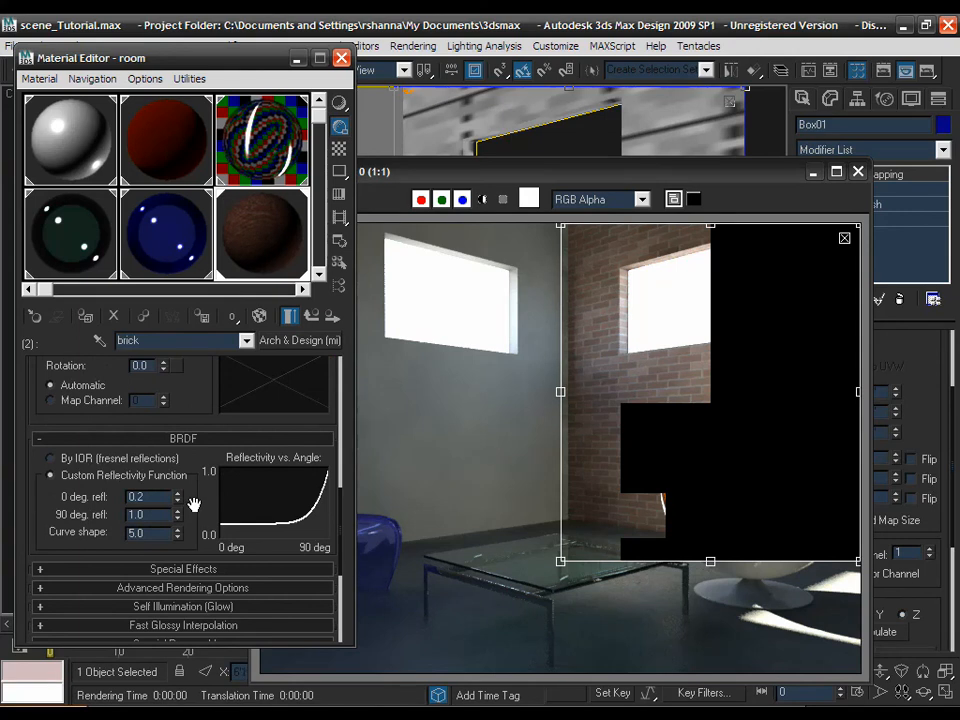
pyautogui.scroll(-3, 187, 388)
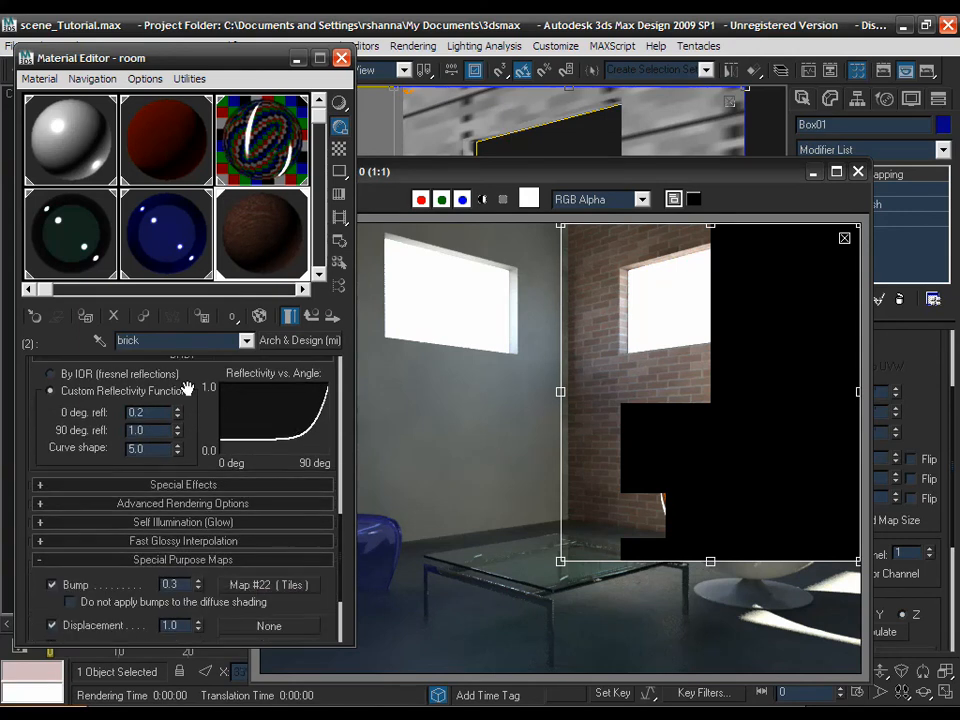
pyautogui.scroll(-3, 186, 388)
pyautogui.click(262, 500)
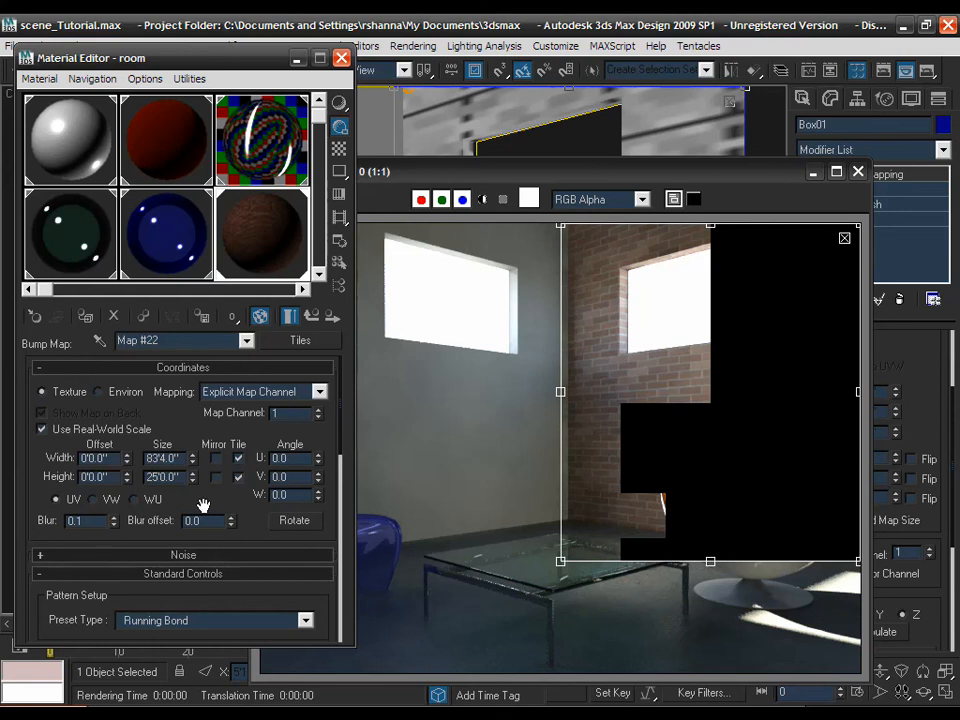
pyautogui.scroll(-3, 203, 500)
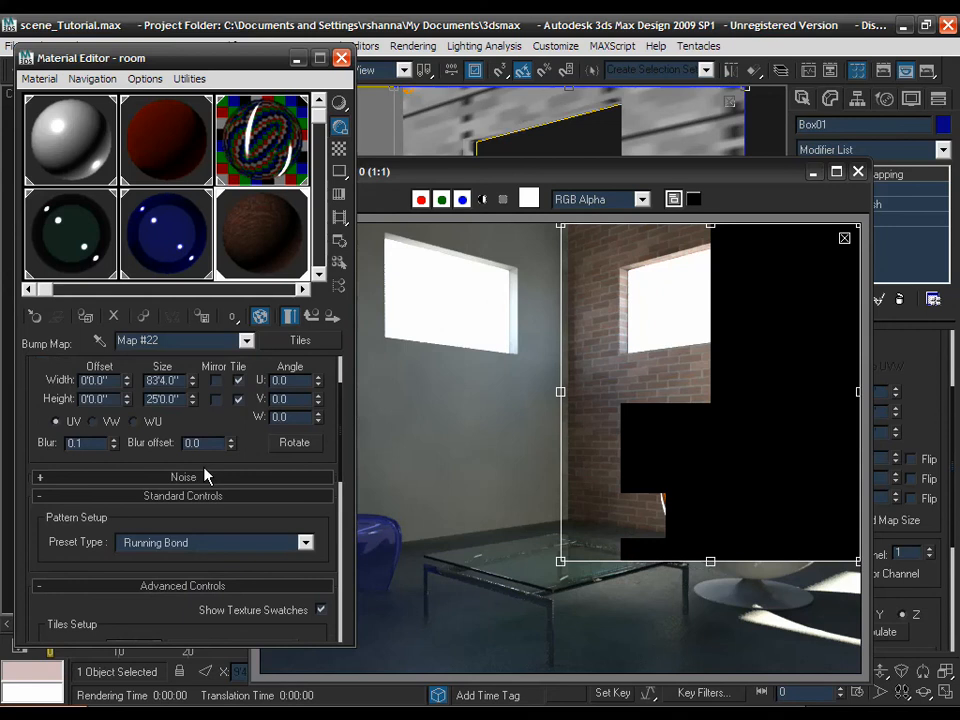
# - Scroll the Material Editor down through the green paint material's Arch & Design rollouts
pyautogui.scroll(-3, 204, 476)
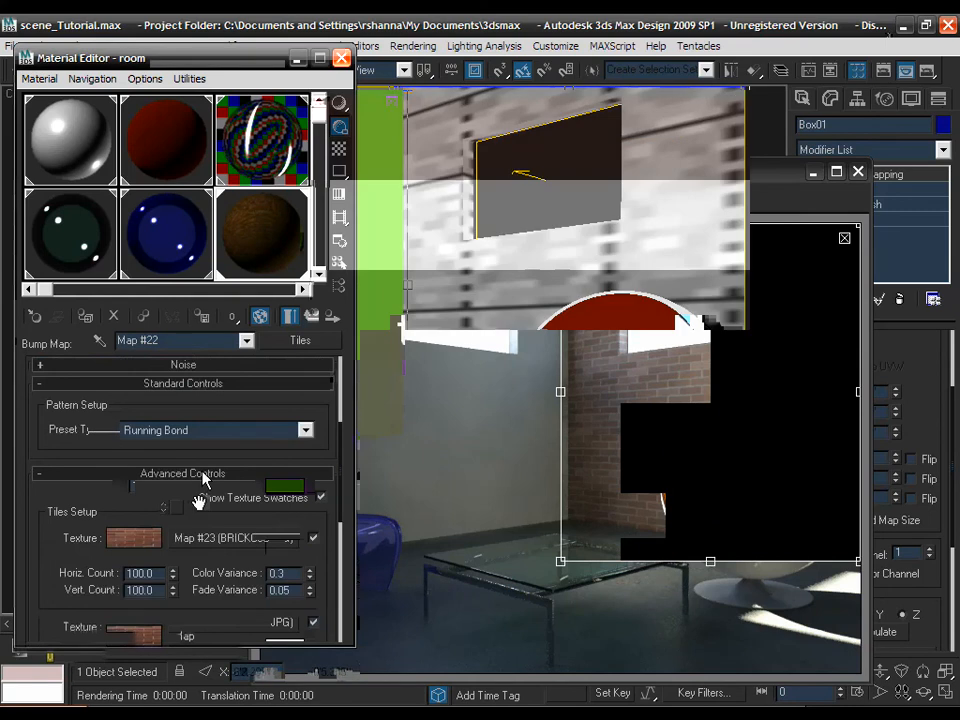
pyautogui.scroll(-4, 204, 458)
pyautogui.scroll(-10, 204, 458)
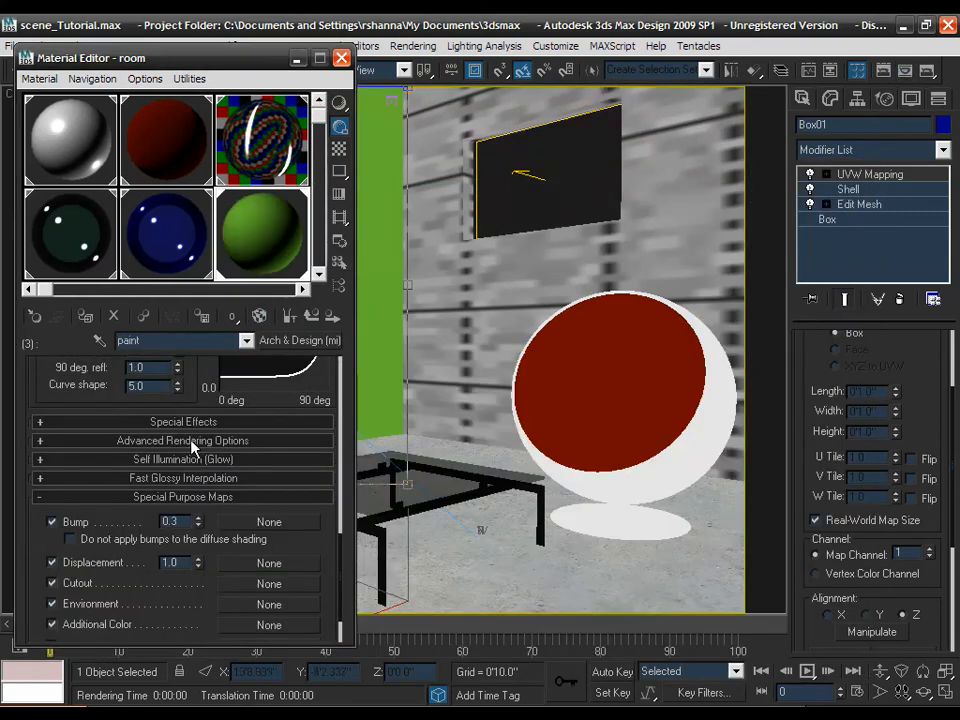
# - Turn on Ambient Occlusion in the green paint's Special Effects
pyautogui.click(190, 421)
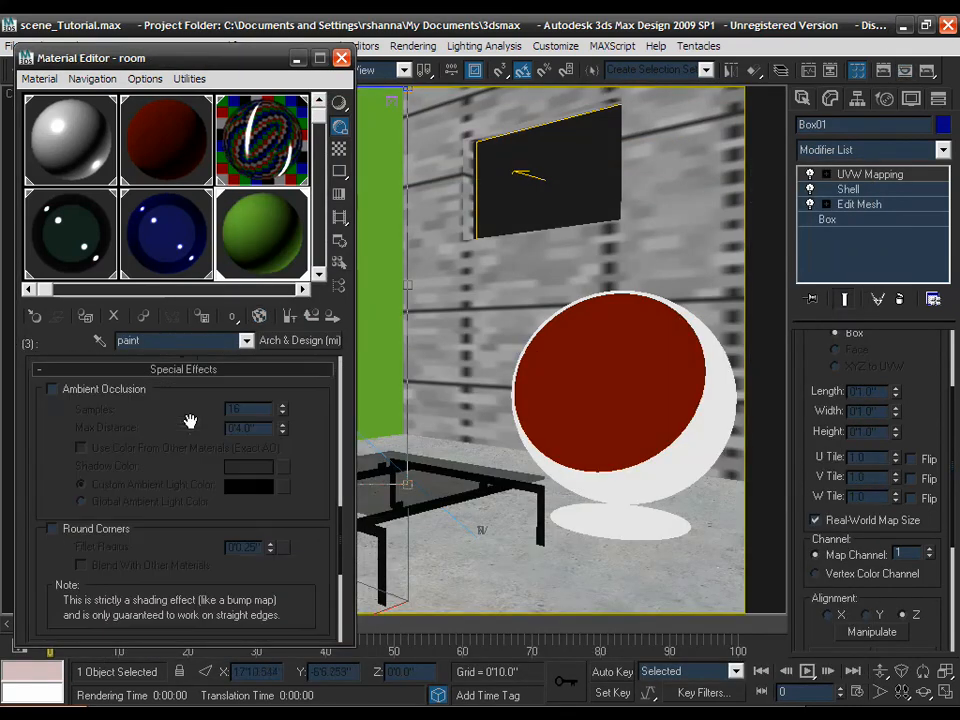
pyautogui.click(105, 389)
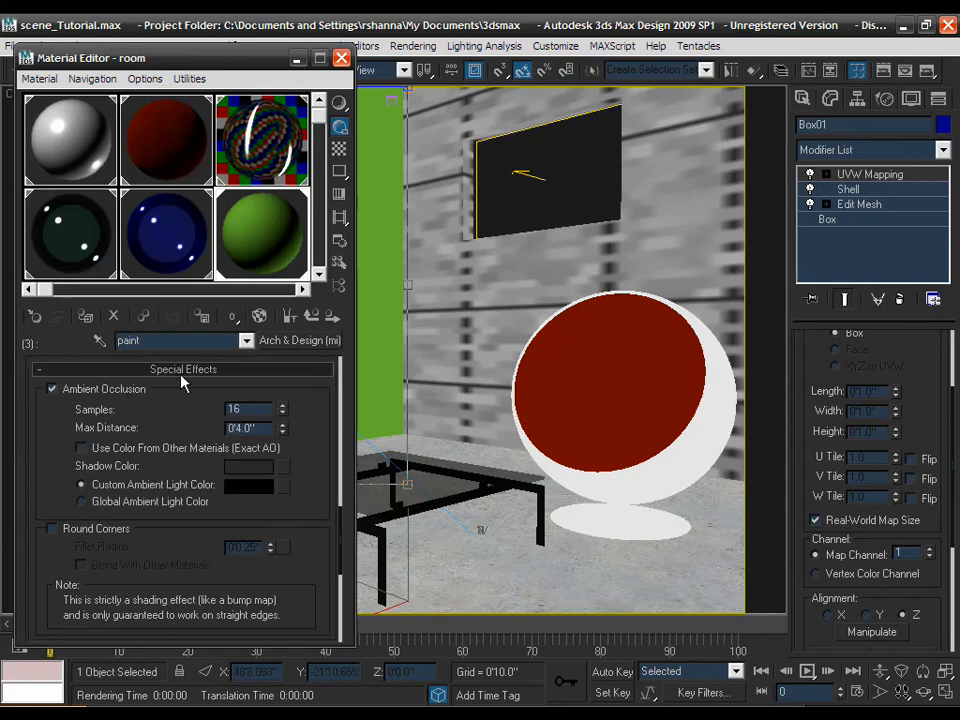
pyautogui.click(190, 369)
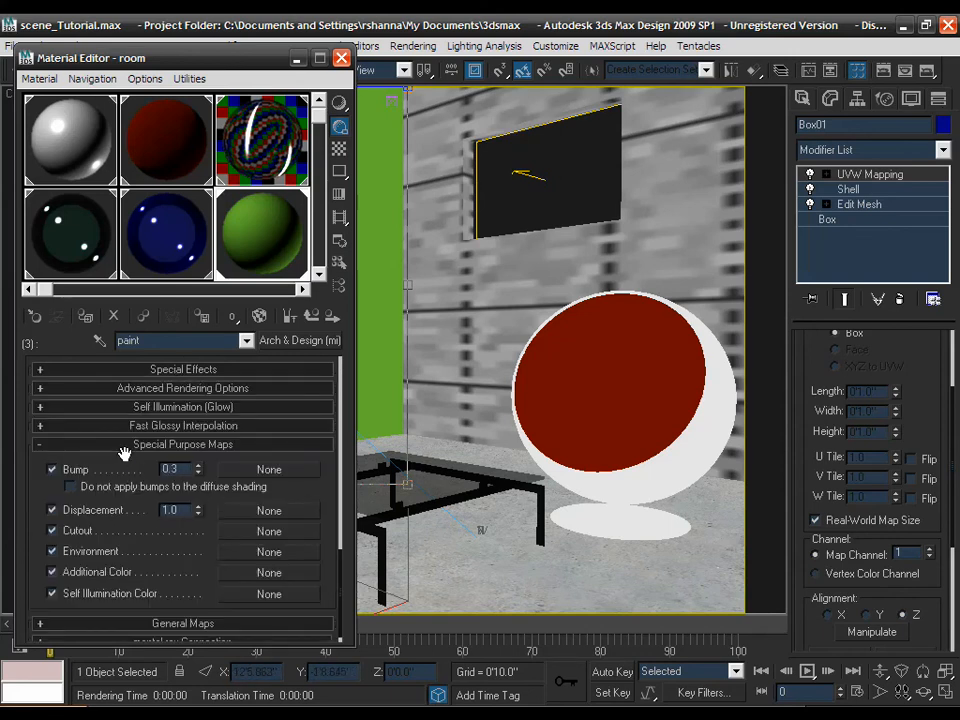
# - Set the paint's reflectivity to 0.6 and glossiness to 0.3, with Fast (interpolate) on
pyautogui.scroll(8, 124, 457)
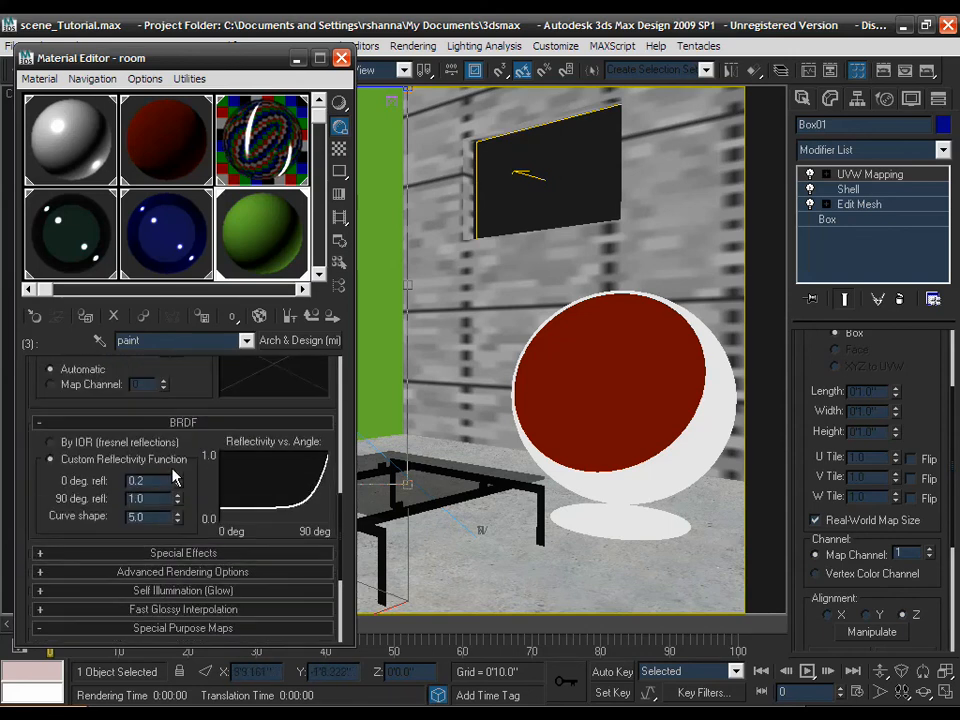
pyautogui.scroll(10, 170, 470)
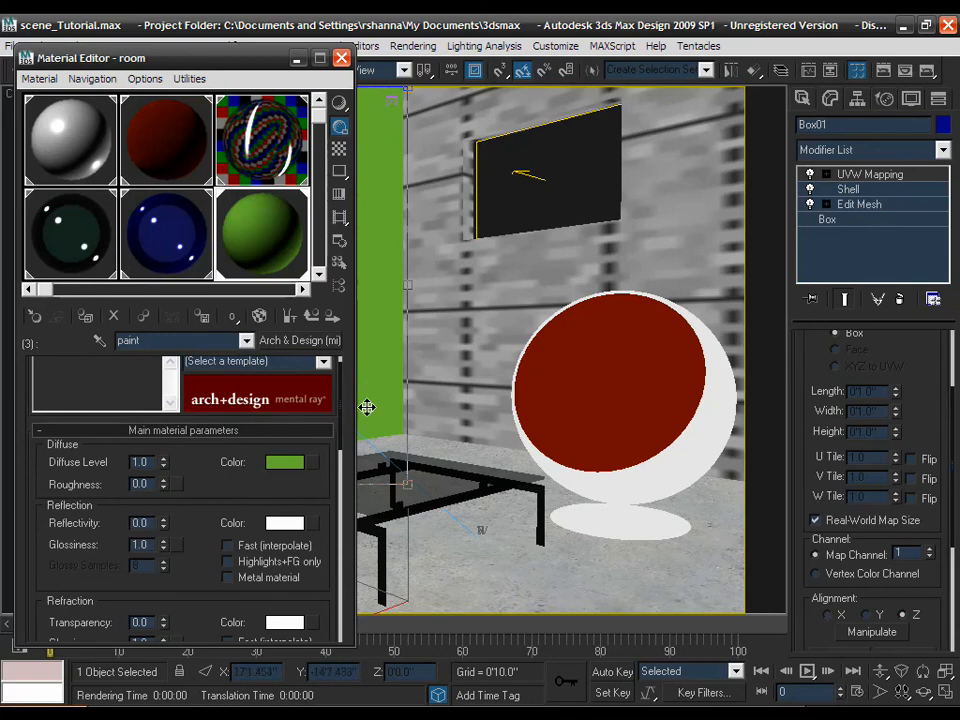
pyautogui.moveTo(191, 495); pyautogui.dragTo(193, 452)
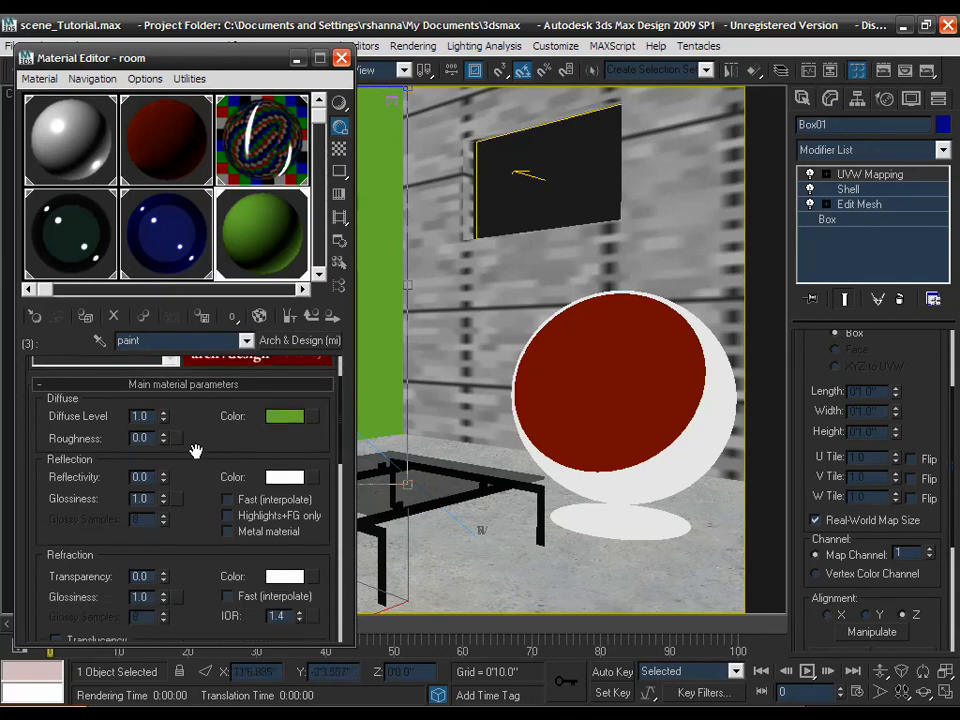
pyautogui.doubleClick(149, 478)
pyautogui.write('.6')
pyautogui.press('Return')
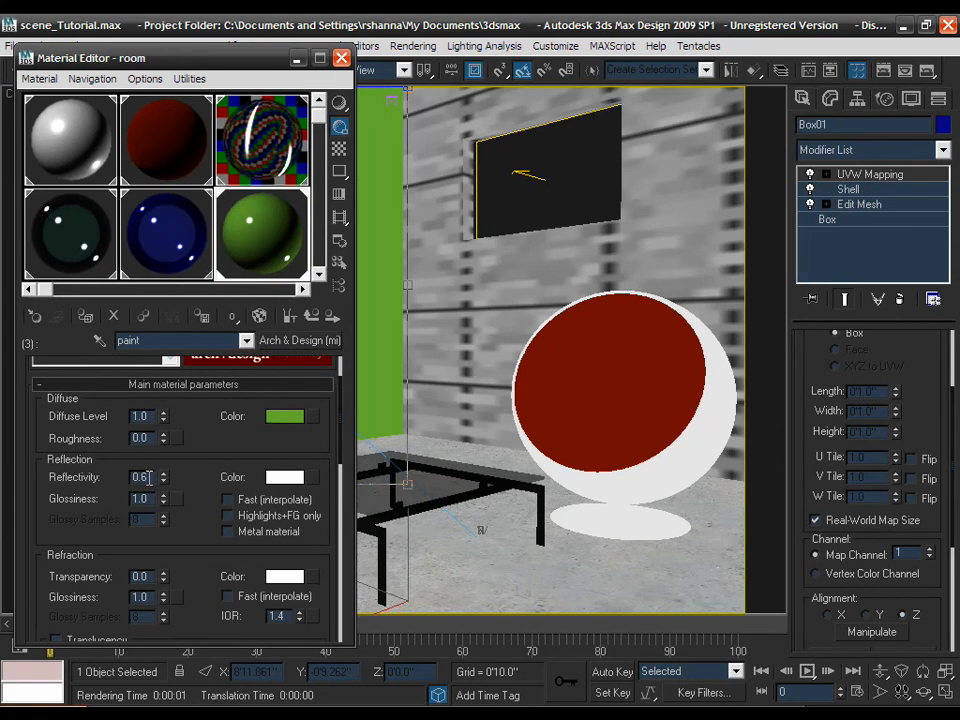
pyautogui.doubleClick(146, 498)
pyautogui.press('Return')
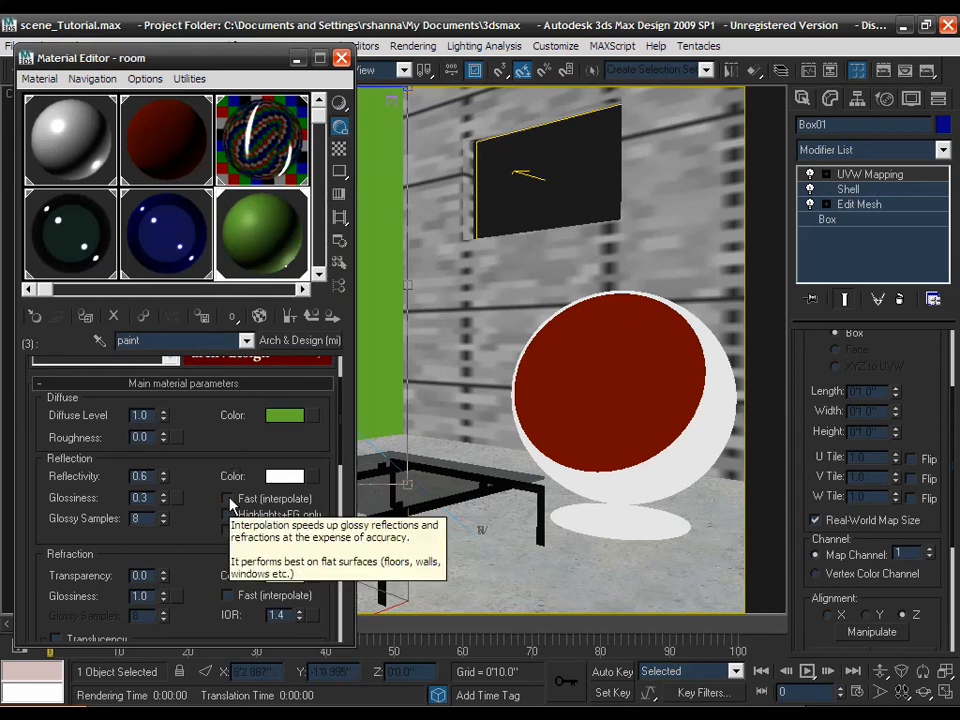
pyautogui.click(229, 499)
pyautogui.moveTo(208, 473); pyautogui.dragTo(203, 430)
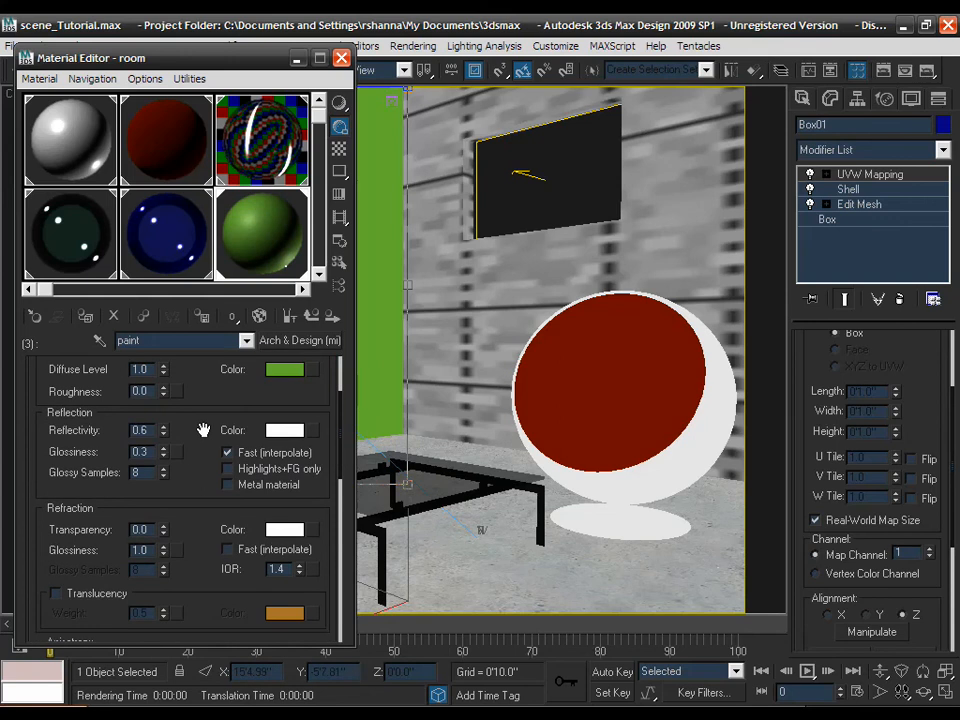
pyautogui.scroll(-10, 204, 430)
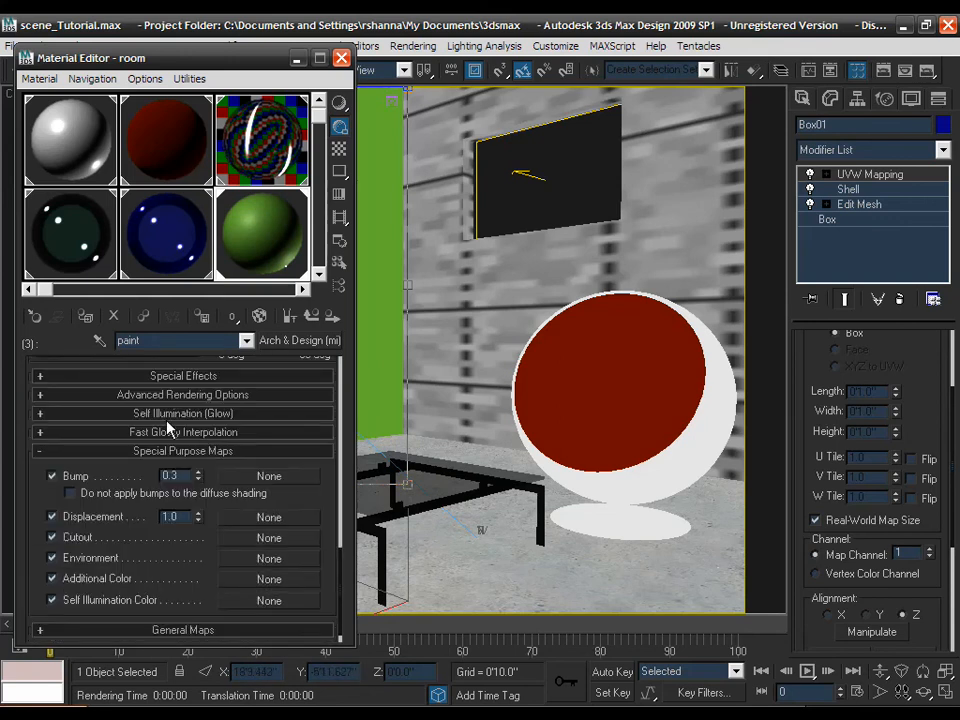
# - Set Fast Glossy Interpolation to 10 neighbouring points and enable a 15' high detail distance
pyautogui.click(168, 434)
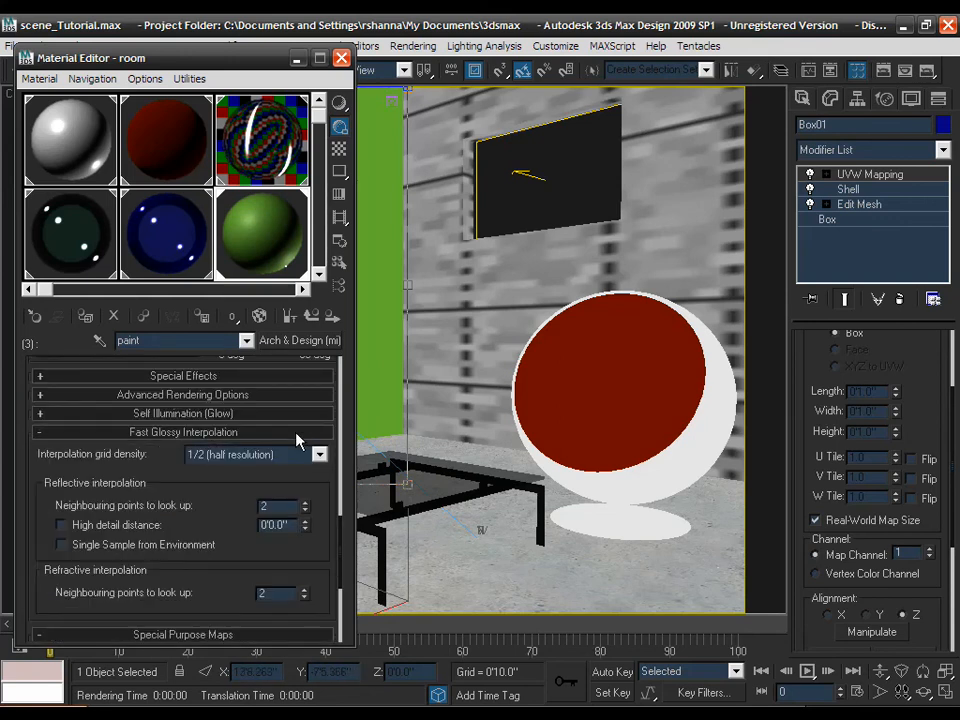
pyautogui.click(305, 506)
pyautogui.moveTo(298, 240); pyautogui.dragTo(289, 116)
pyautogui.click(138, 527)
pyautogui.doubleClick(265, 528)
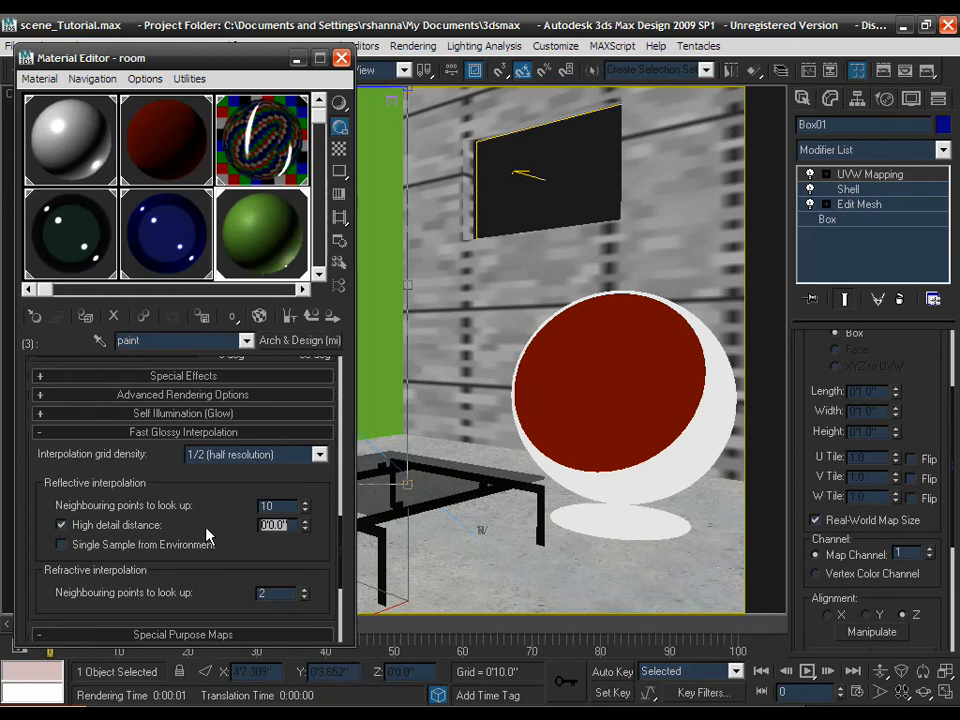
pyautogui.write('15')
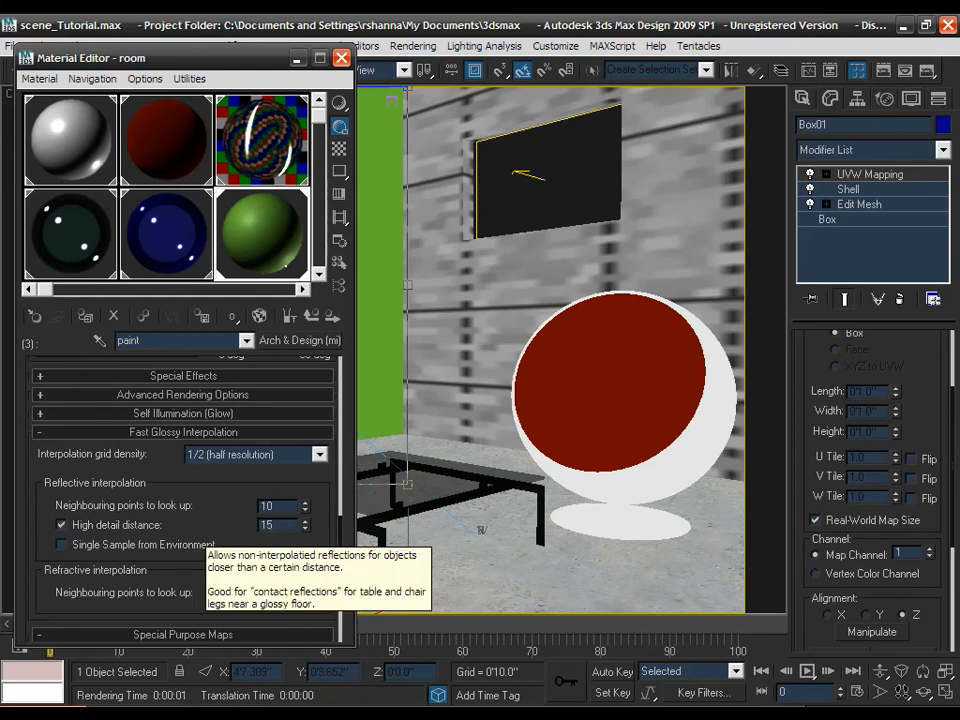
pyautogui.press('Return')
pyautogui.moveTo(238, 504); pyautogui.dragTo(233, 509)
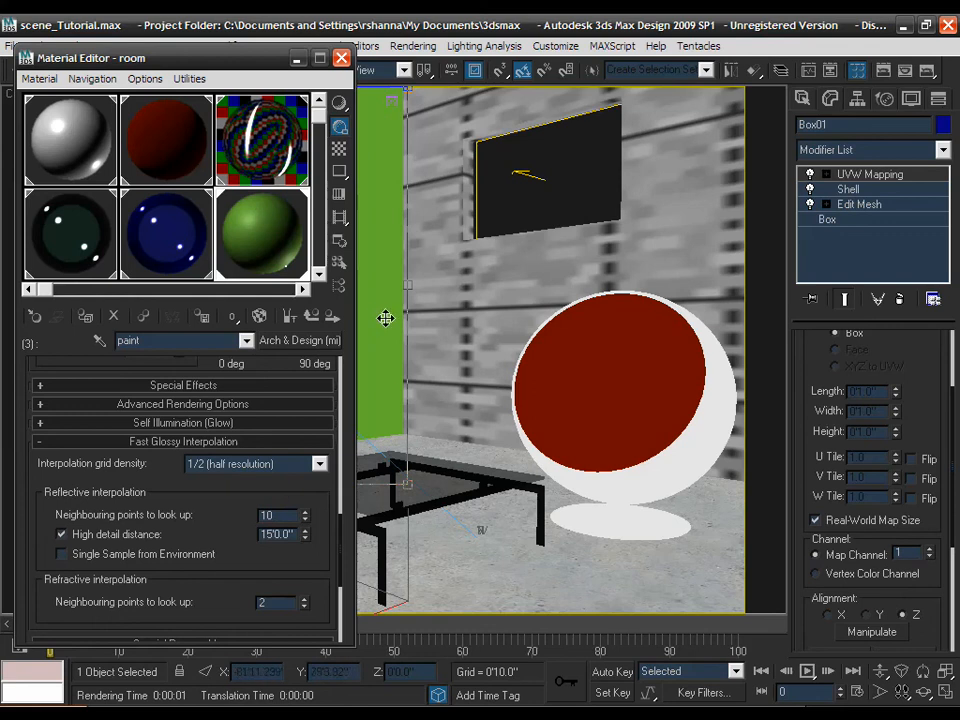
pyautogui.moveTo(292, 481); pyautogui.dragTo(292, 489)
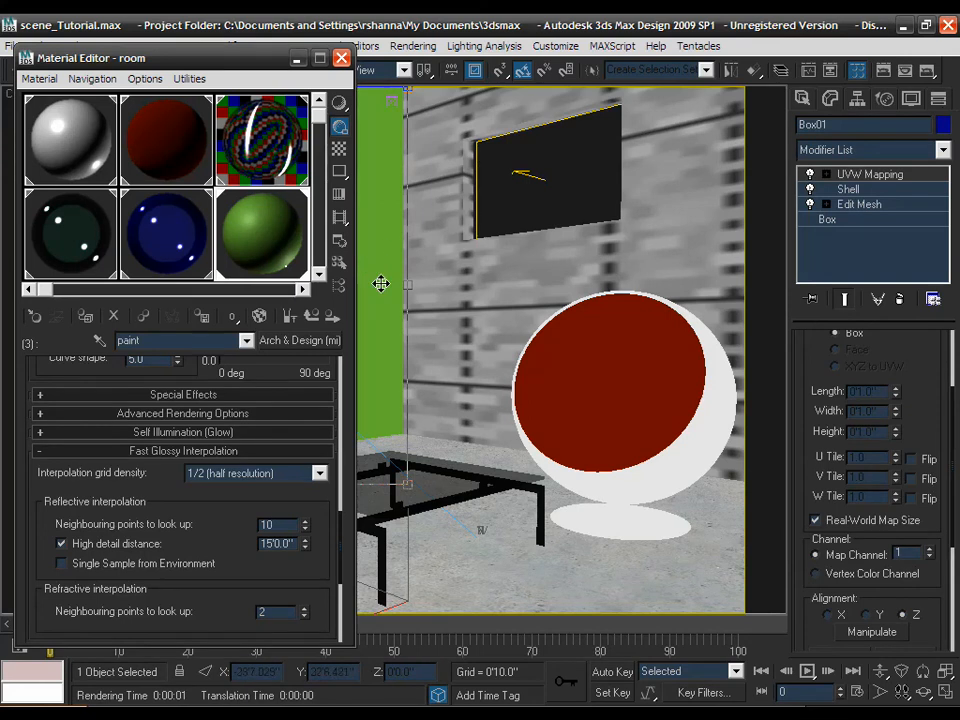
pyautogui.moveTo(286, 371); pyautogui.dragTo(285, 409)
pyautogui.scroll(10, 285, 405)
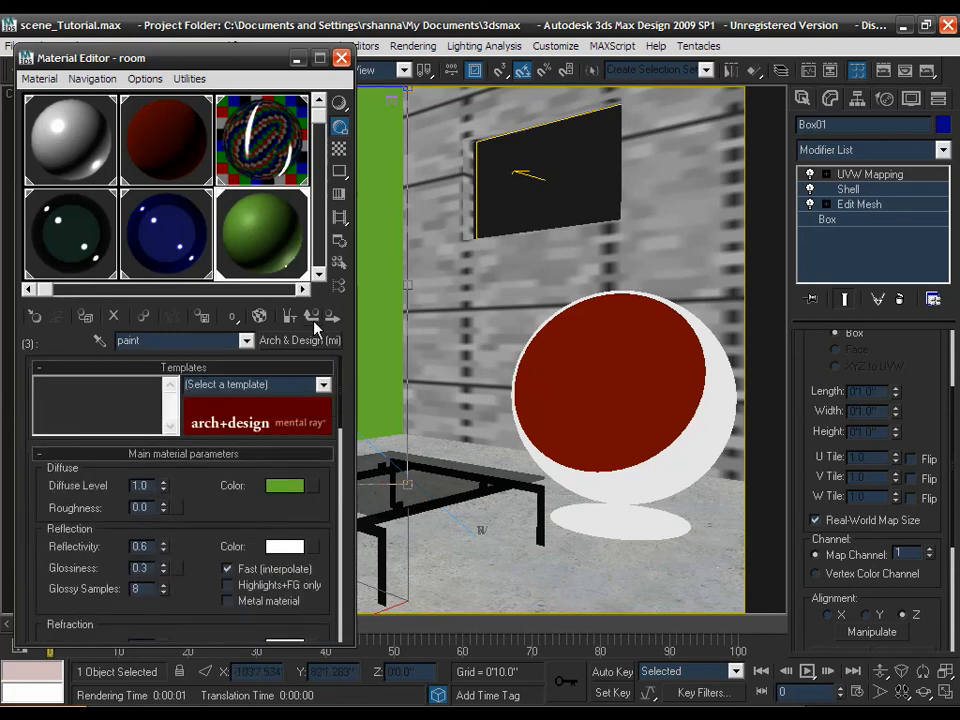
# - Render the Camera01 view to check the glossy green paint wall
pyautogui.click(928, 76)
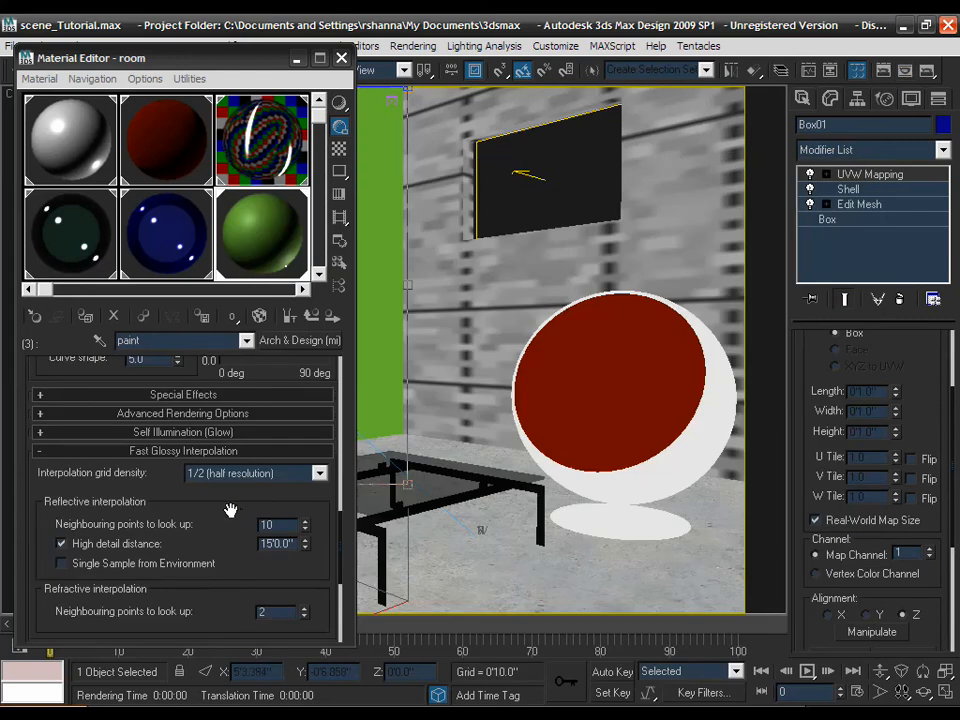
# - Lower the paint's reflectivity to 0.3 and turn off Fast (interpolate)
pyautogui.moveTo(229, 506); pyautogui.dragTo(219, 513)
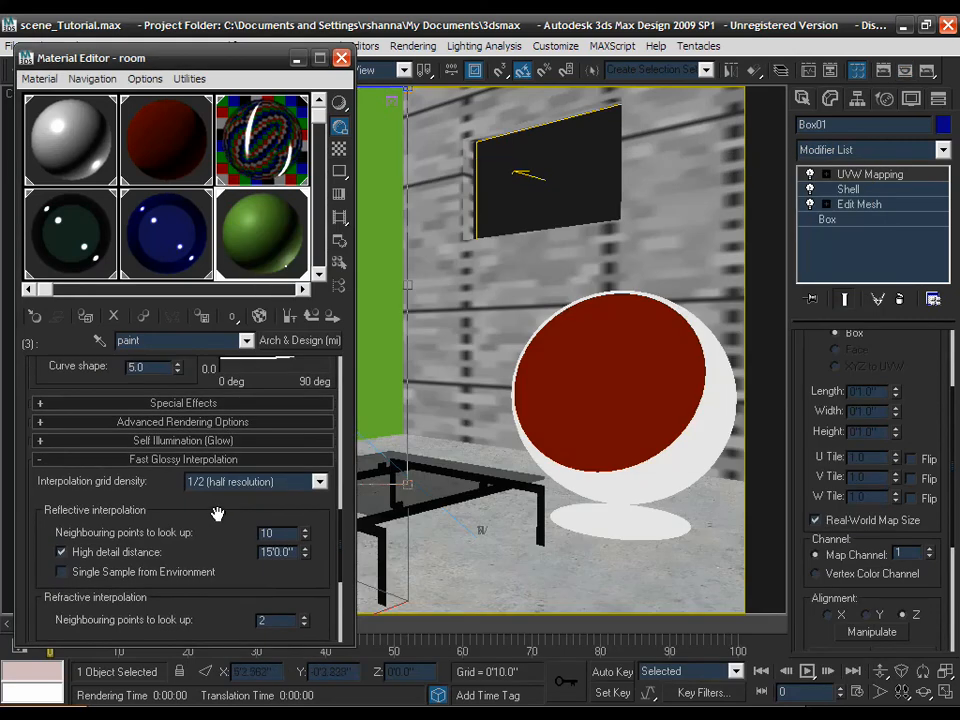
pyautogui.scroll(15, 210, 497)
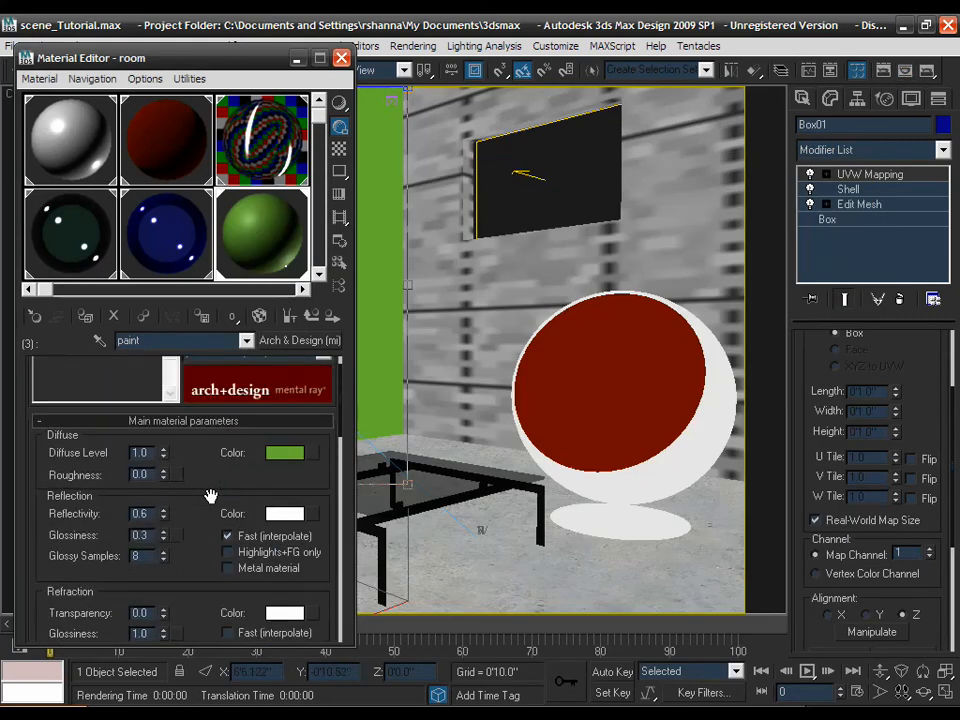
pyautogui.doubleClick(142, 513)
pyautogui.write('1')
pyautogui.write('3')
pyautogui.press('Return')
pyautogui.moveTo(191, 496); pyautogui.dragTo(191, 511)
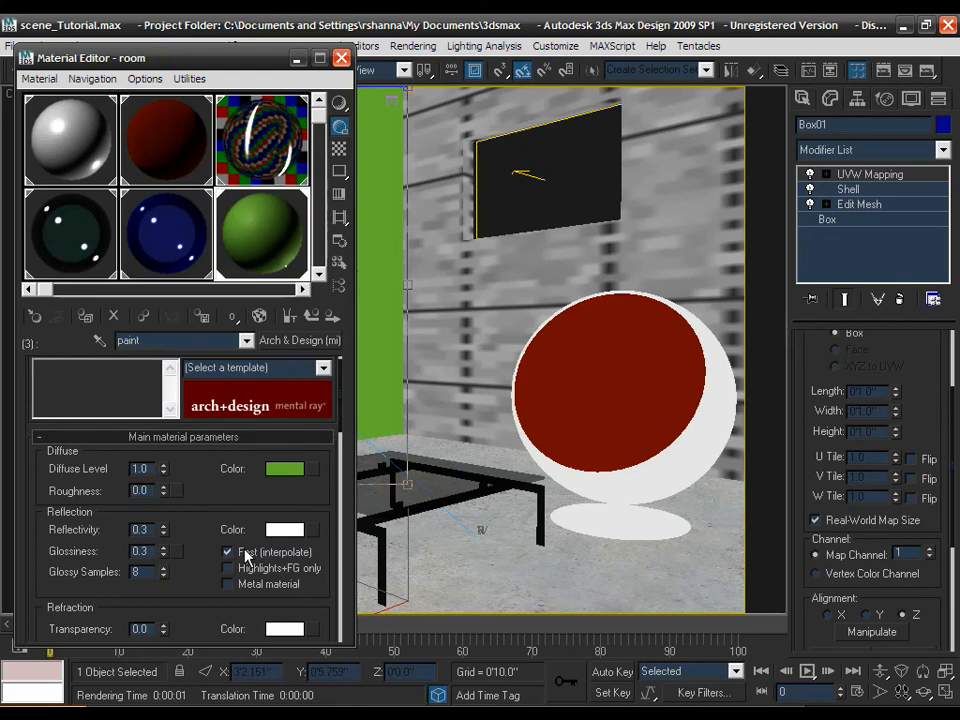
pyautogui.click(227, 552)
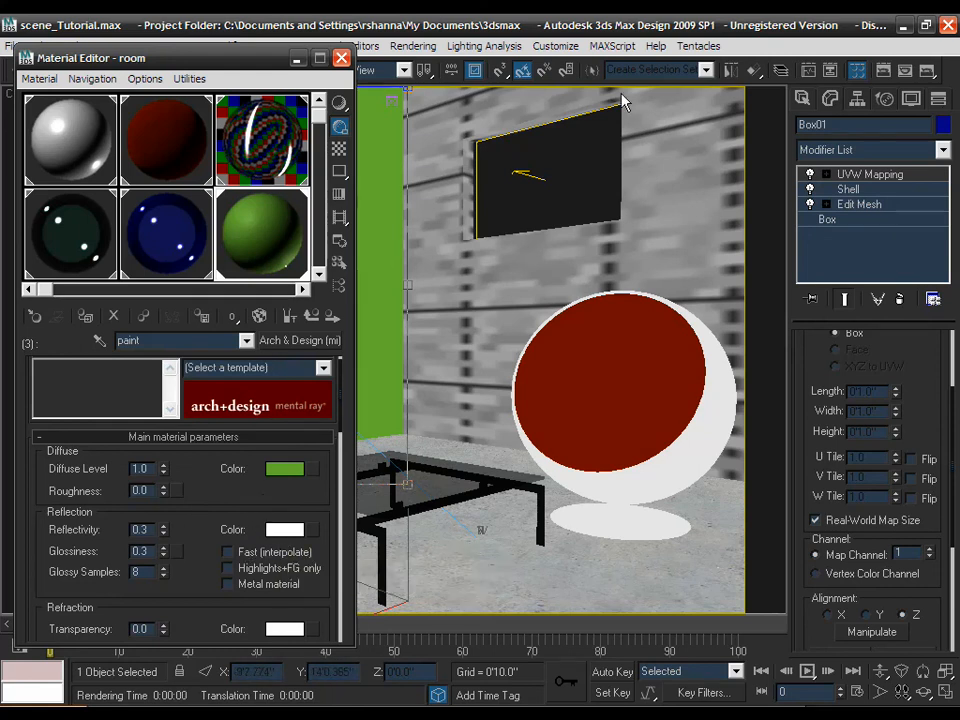
# - Start a Camera01 re-render, cancel it partway, and return to the Material Editor
pyautogui.click(929, 72)
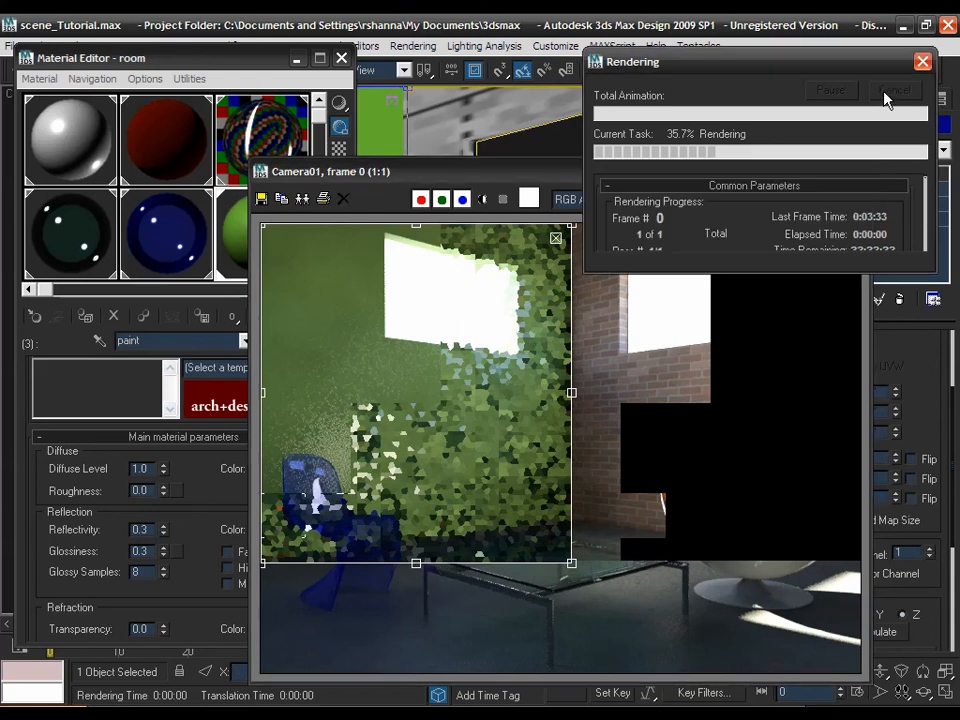
pyautogui.click(886, 94)
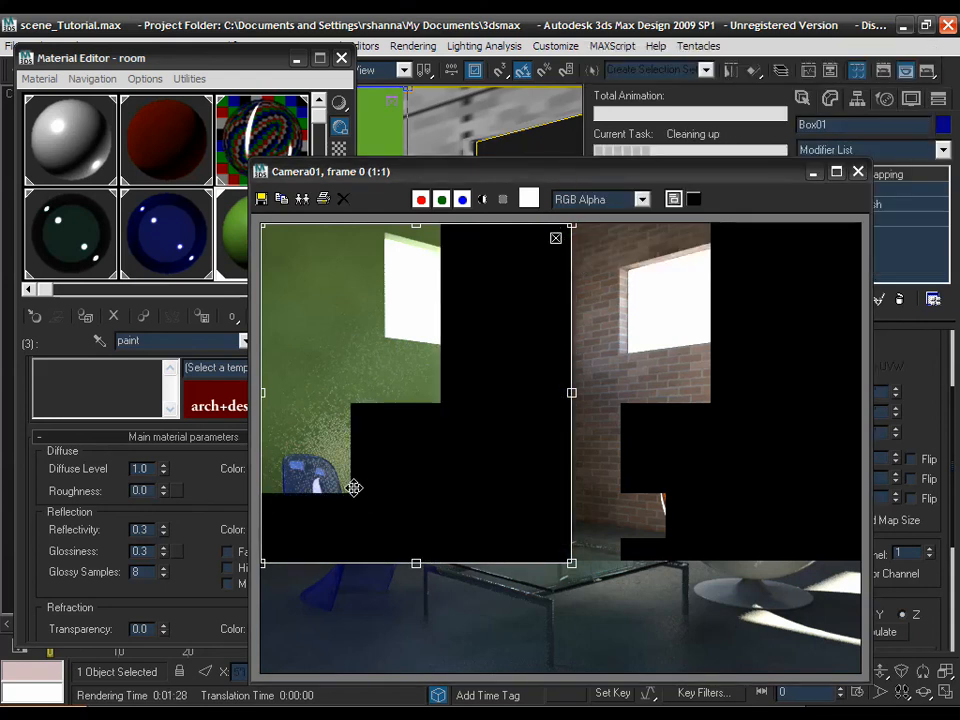
pyautogui.click(236, 65)
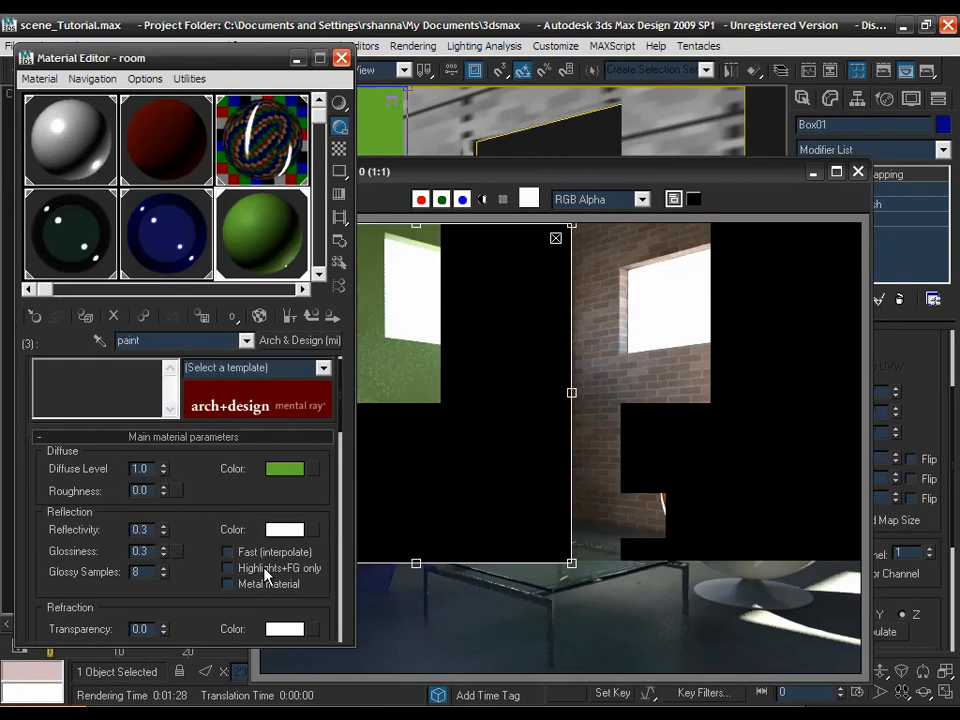
# - Limit the paint's reflections to highlights and final gather only, re-render Camera01, then close it
pyautogui.moveTo(299, 574)
pyautogui.click(228, 568)
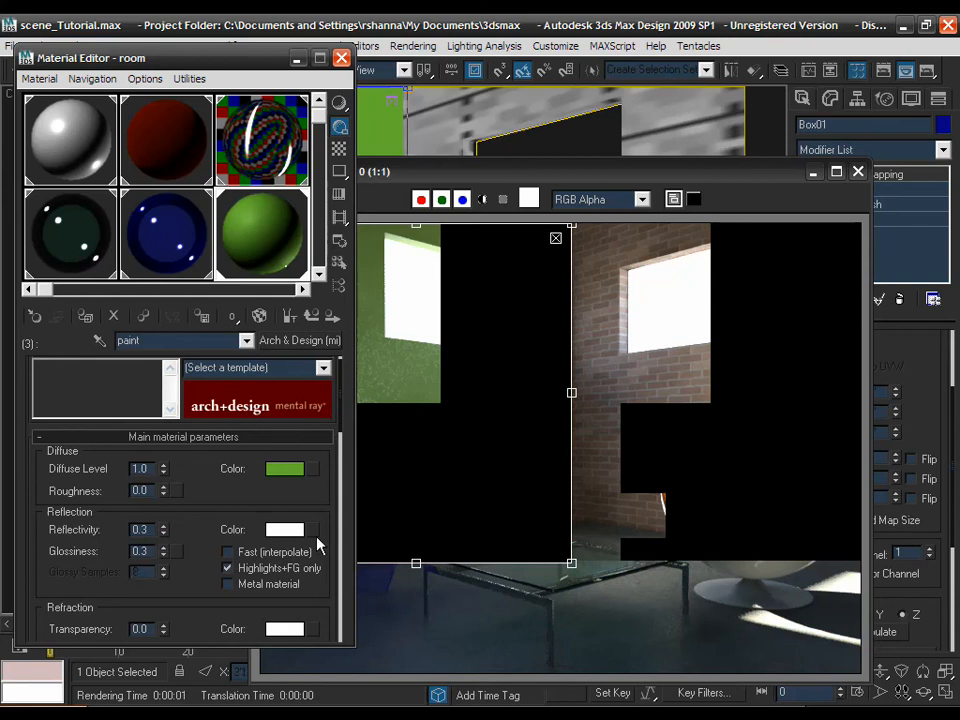
pyautogui.click(926, 73)
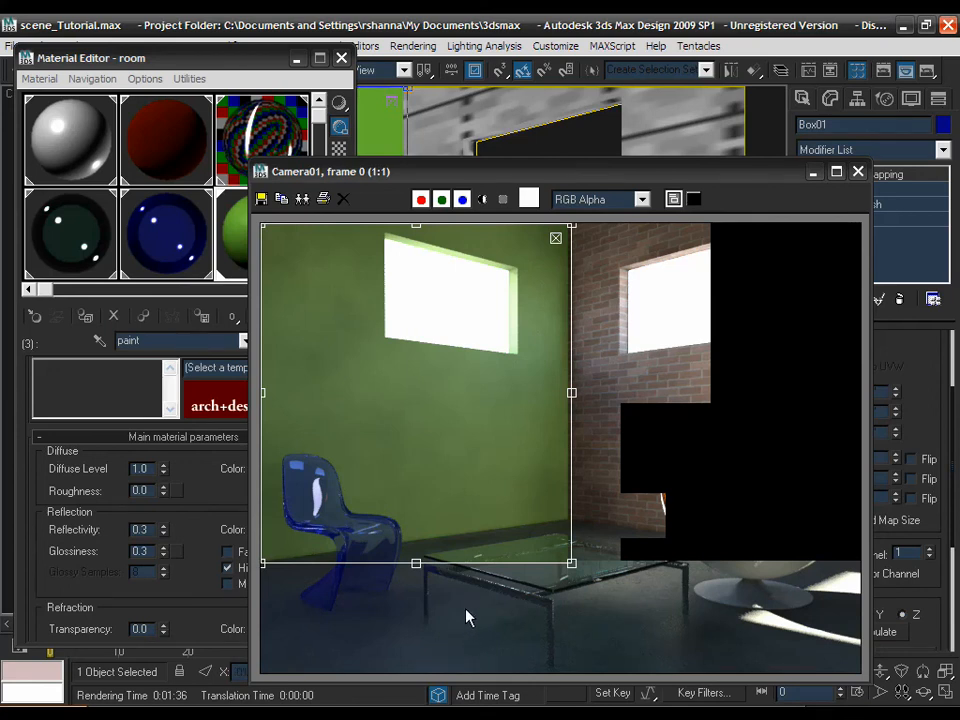
pyautogui.click(858, 174)
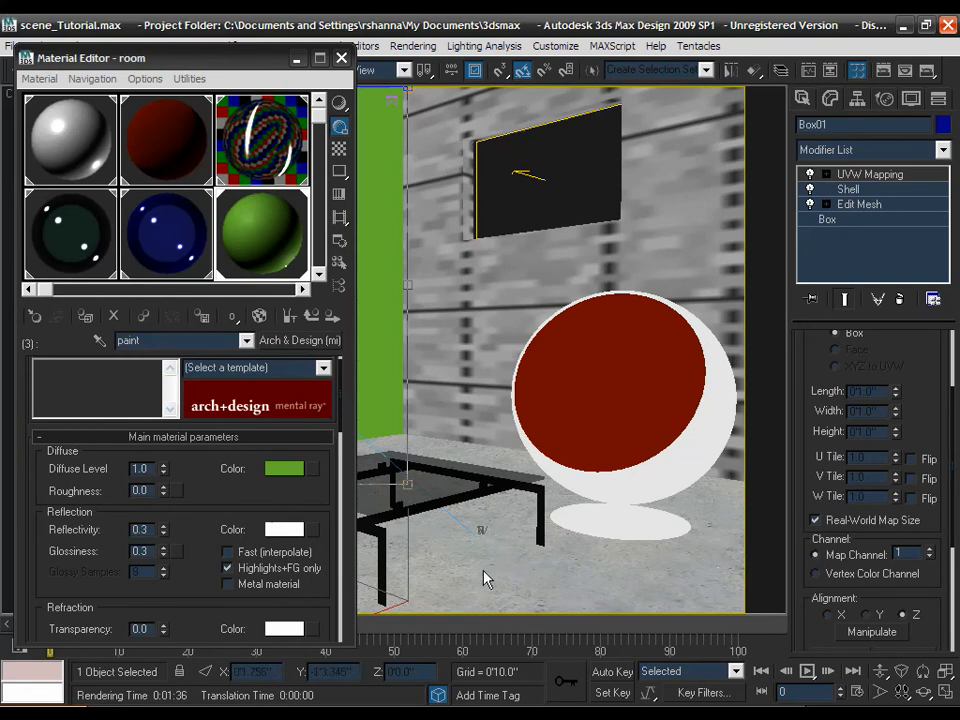
# - Return from the paint sub-material to the parent room Multi/Sub-Object material
pyautogui.click(312, 317)
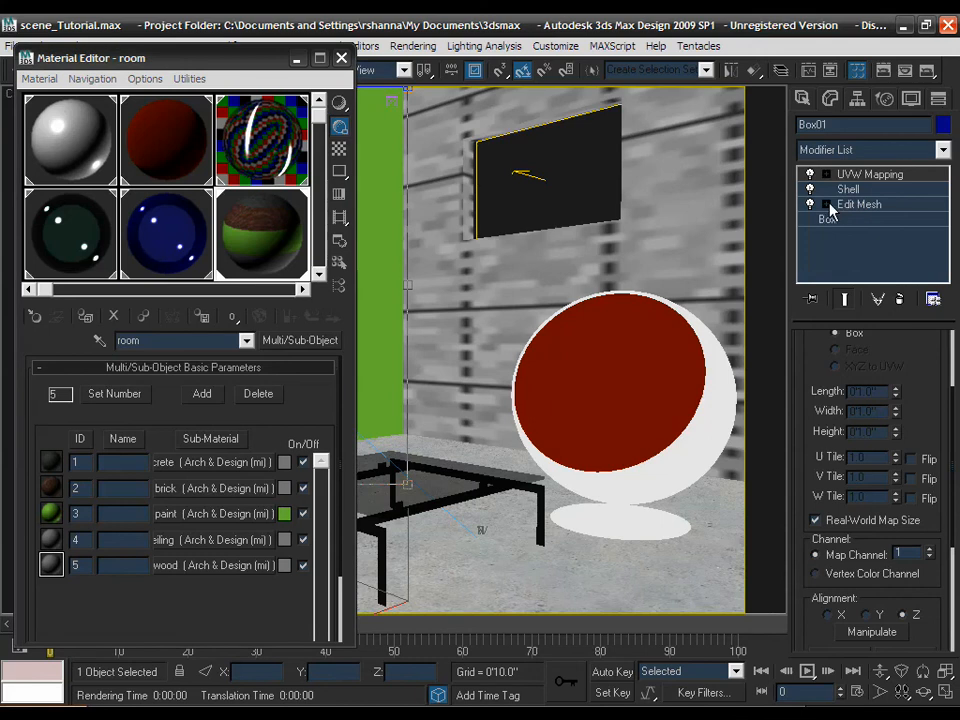
# - Assign material ID 5 to the room box's floor polygons through Edit Mesh
pyautogui.click(393, 100)
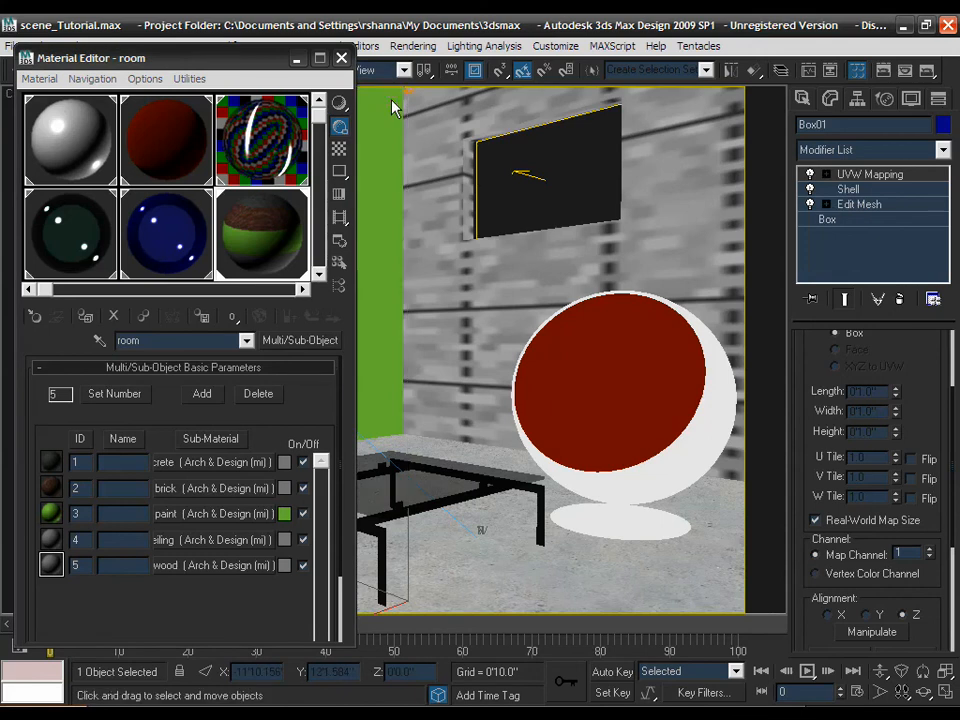
pyautogui.click(843, 206)
pyautogui.click(826, 205)
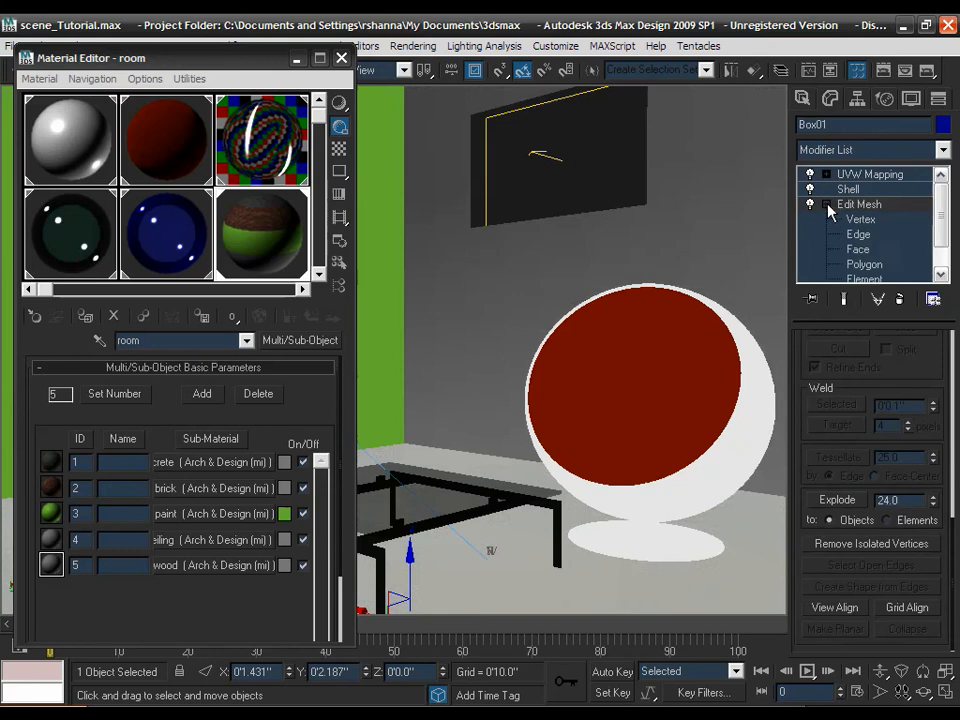
pyautogui.click(852, 265)
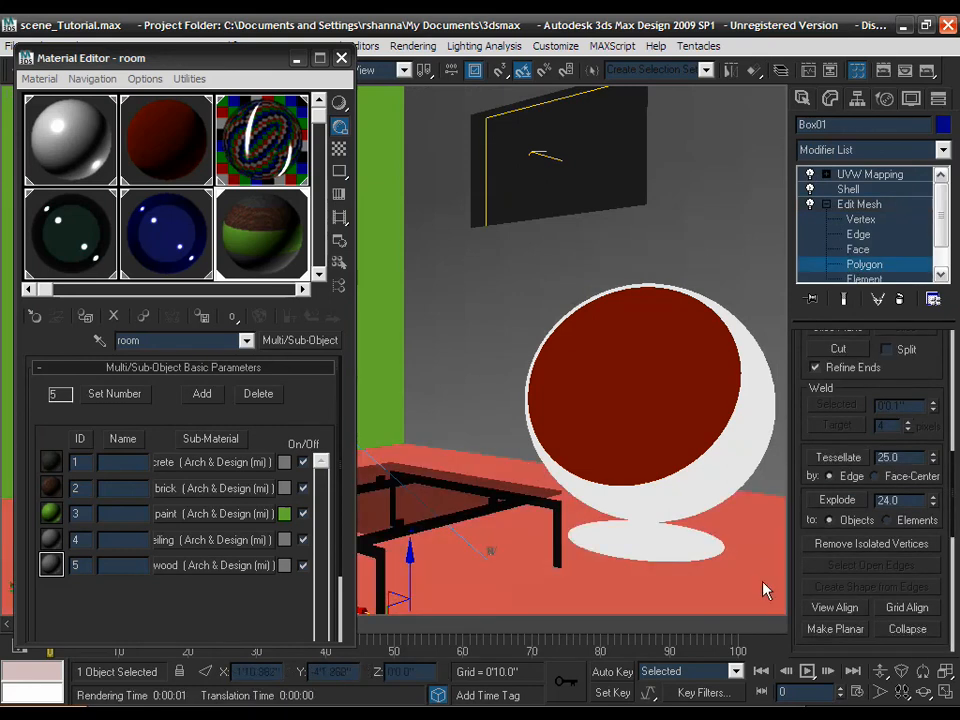
pyautogui.scroll(-5, 825, 441)
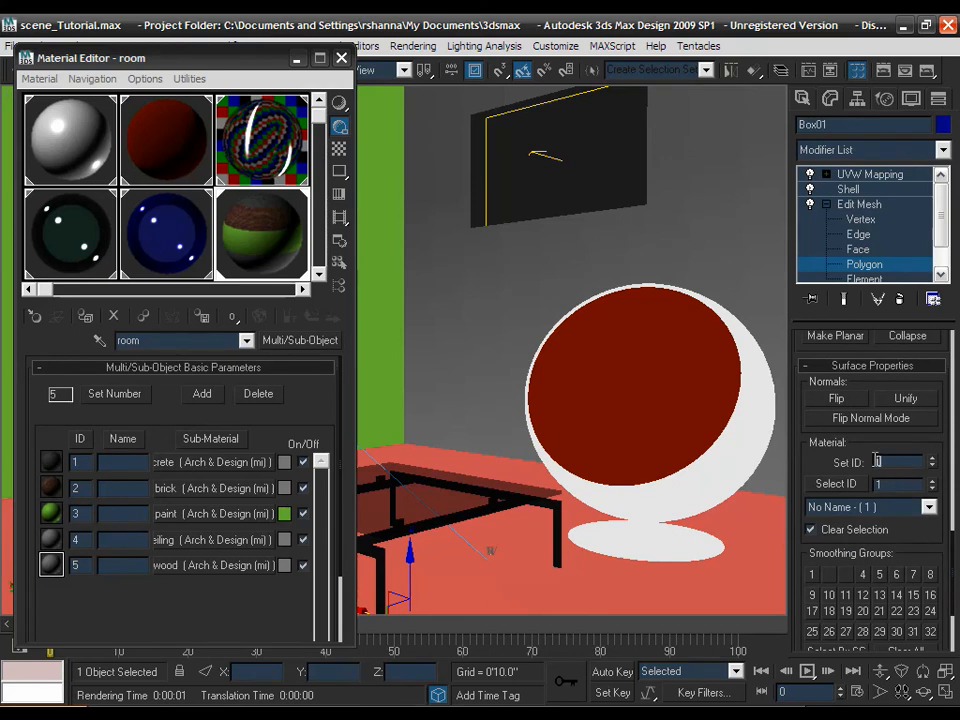
pyautogui.write('5')
pyautogui.press('Return')
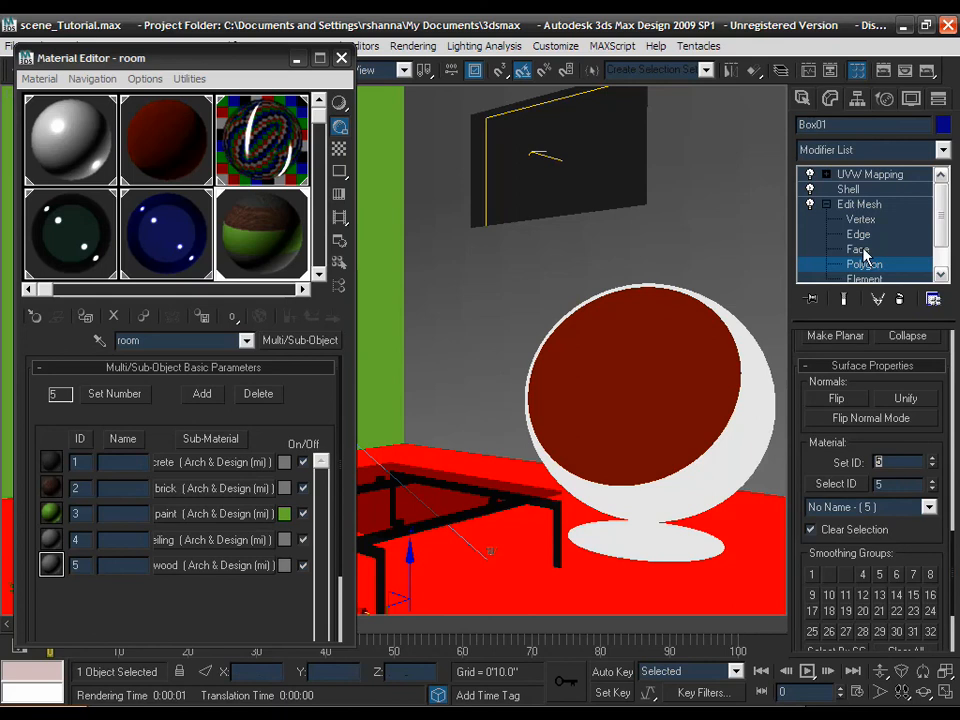
pyautogui.click(859, 204)
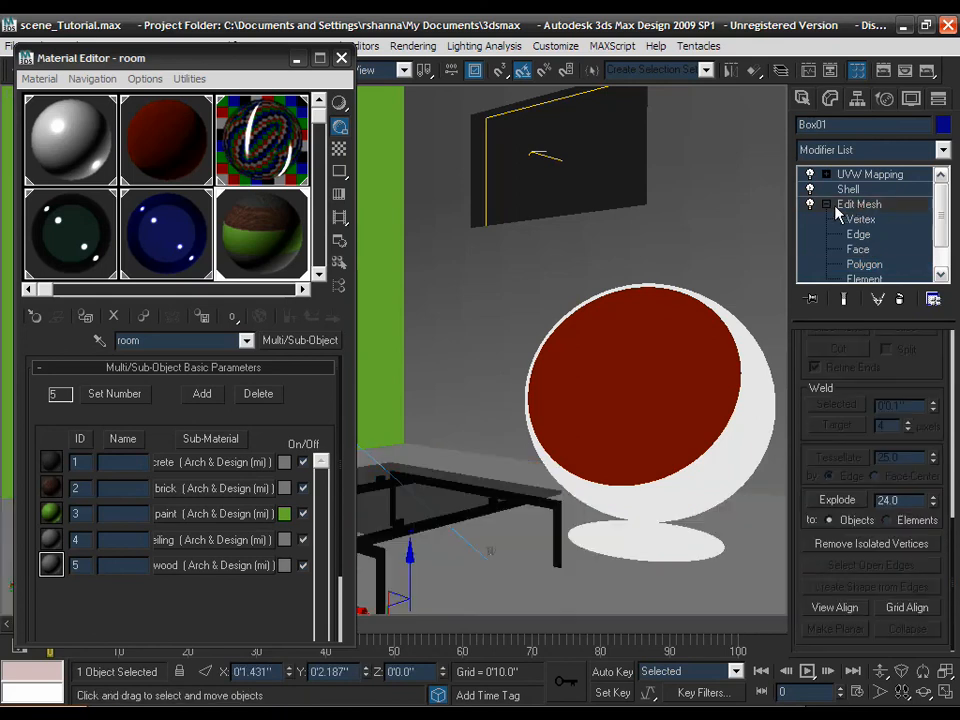
pyautogui.click(827, 205)
pyautogui.click(852, 178)
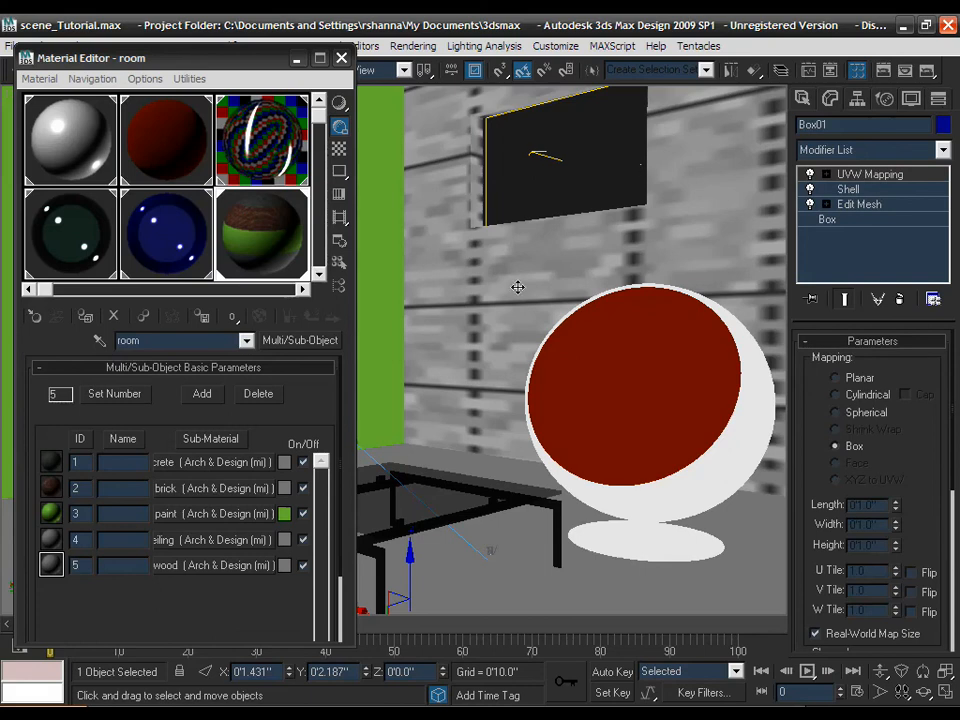
# - Map the wood sub-material's diffuse with Woods & Plastics.Finish Carpentry.Wood.Boards.jpg, shown in viewport
pyautogui.click(226, 566)
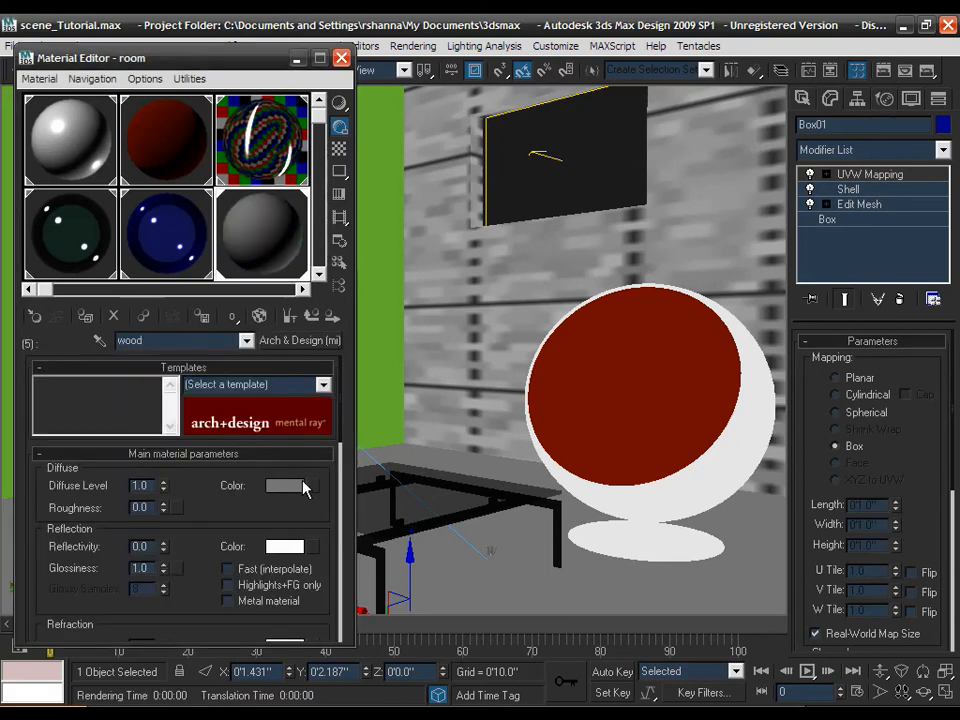
pyautogui.click(312, 486)
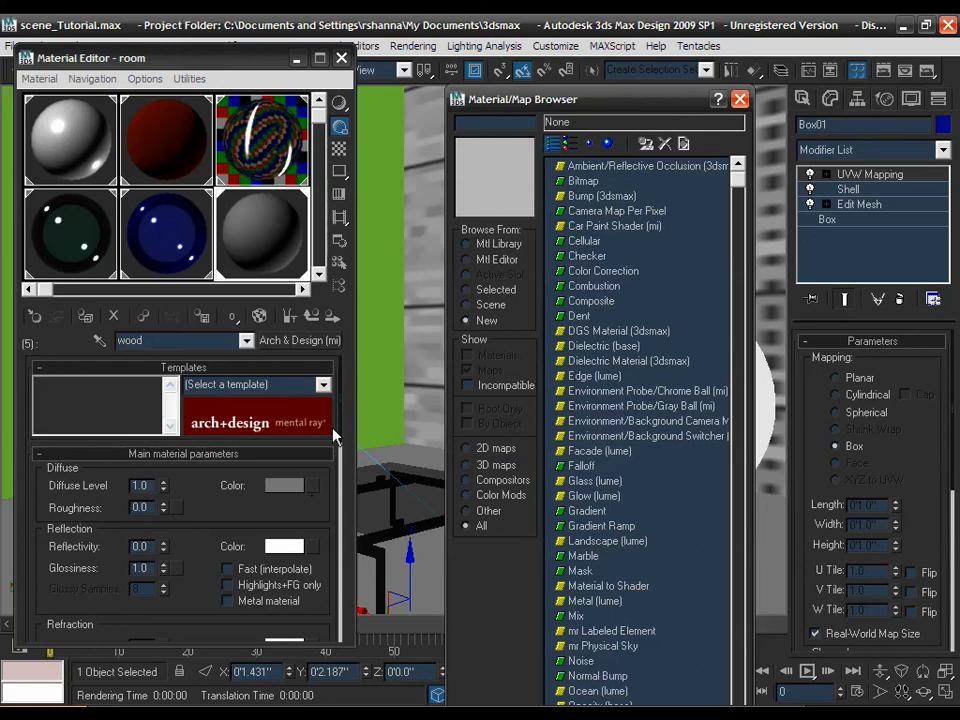
pyautogui.doubleClick(576, 183)
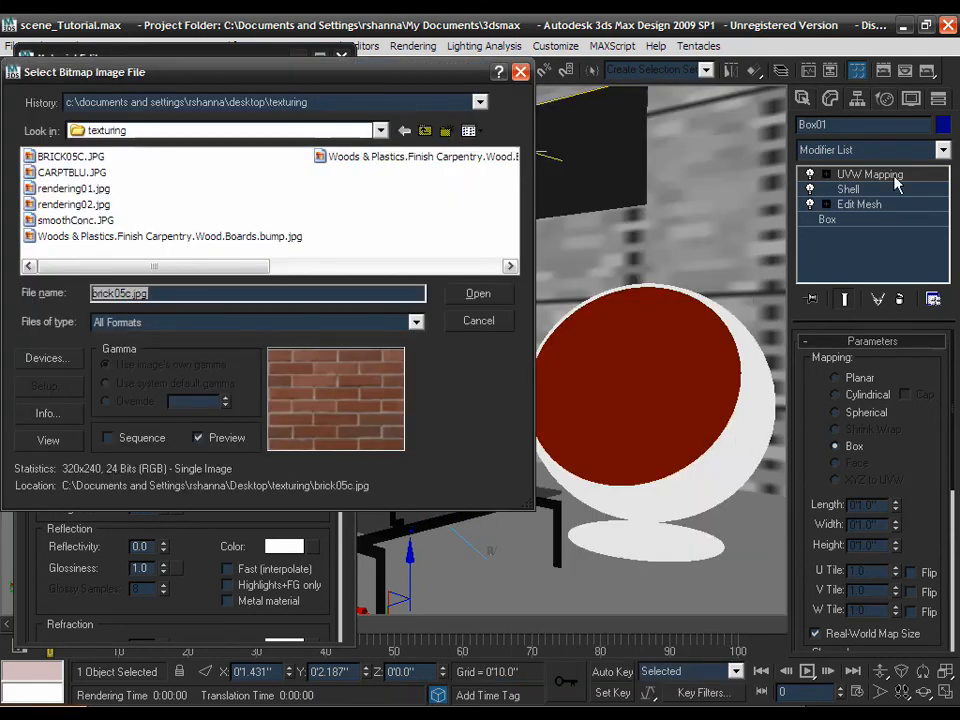
pyautogui.click(369, 160)
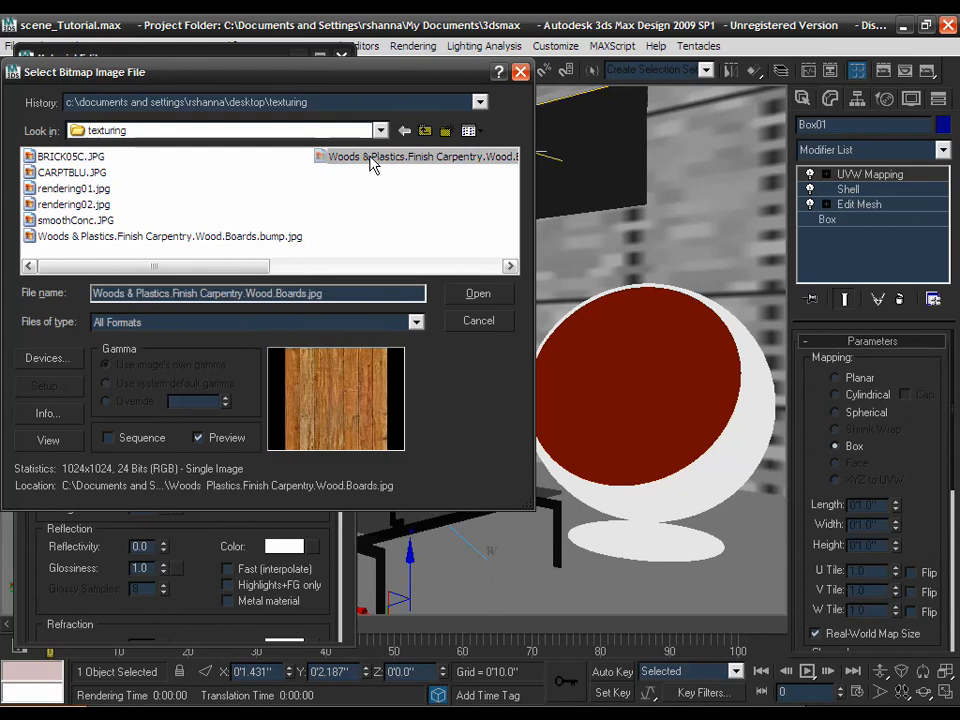
pyautogui.click(478, 295)
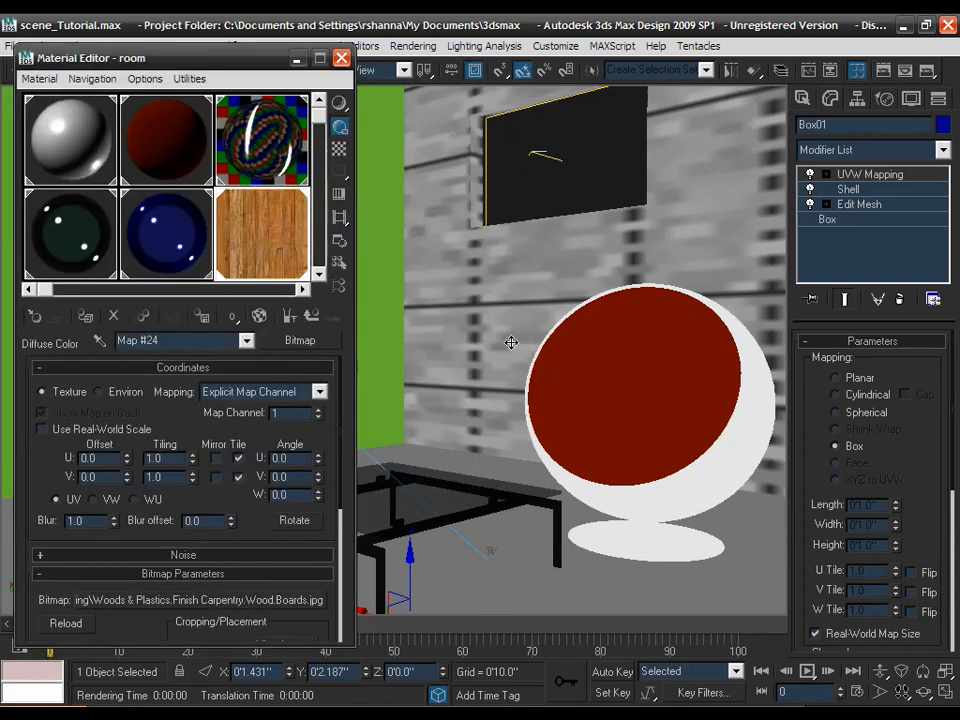
pyautogui.click(260, 317)
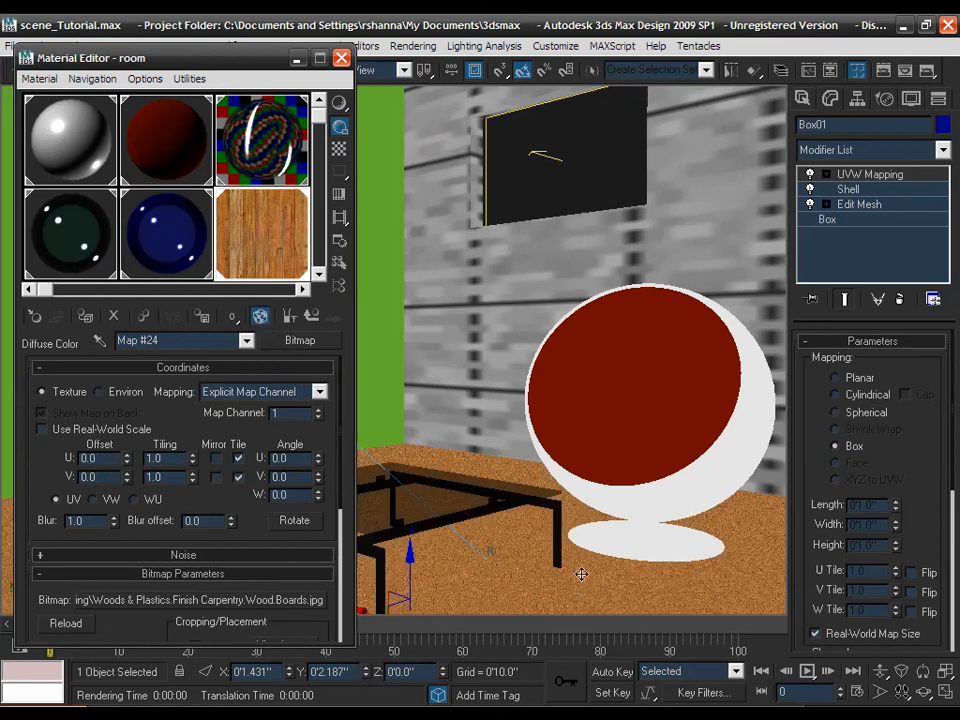
# - Turn on real-world scale for the wood bitmap and set width and height to 2'6"
pyautogui.moveTo(883, 441); pyautogui.dragTo(898, 397)
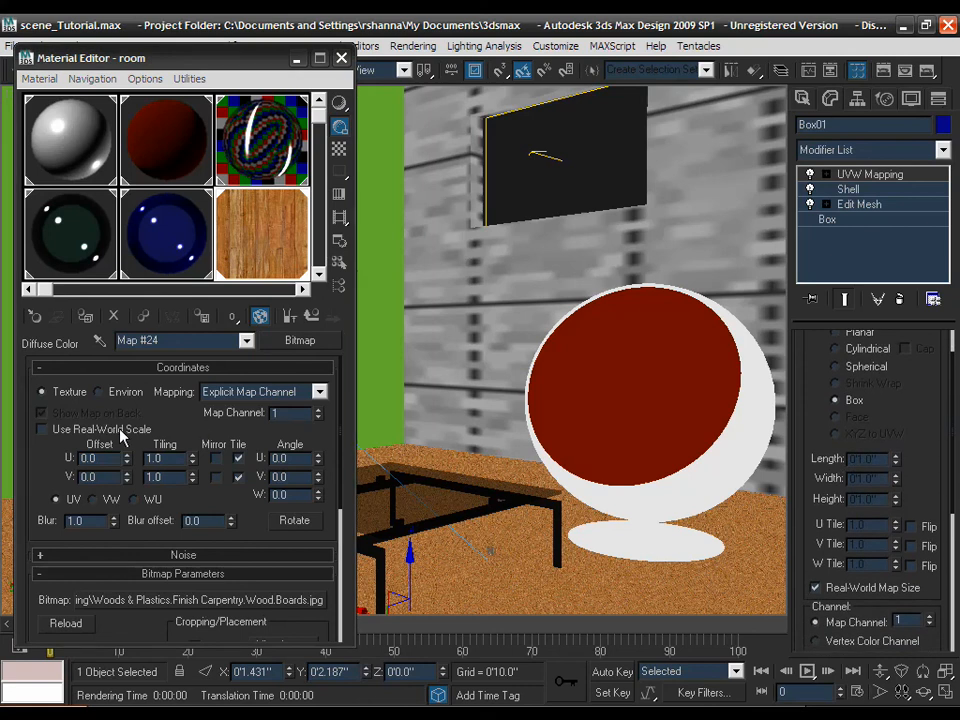
pyautogui.click(119, 429)
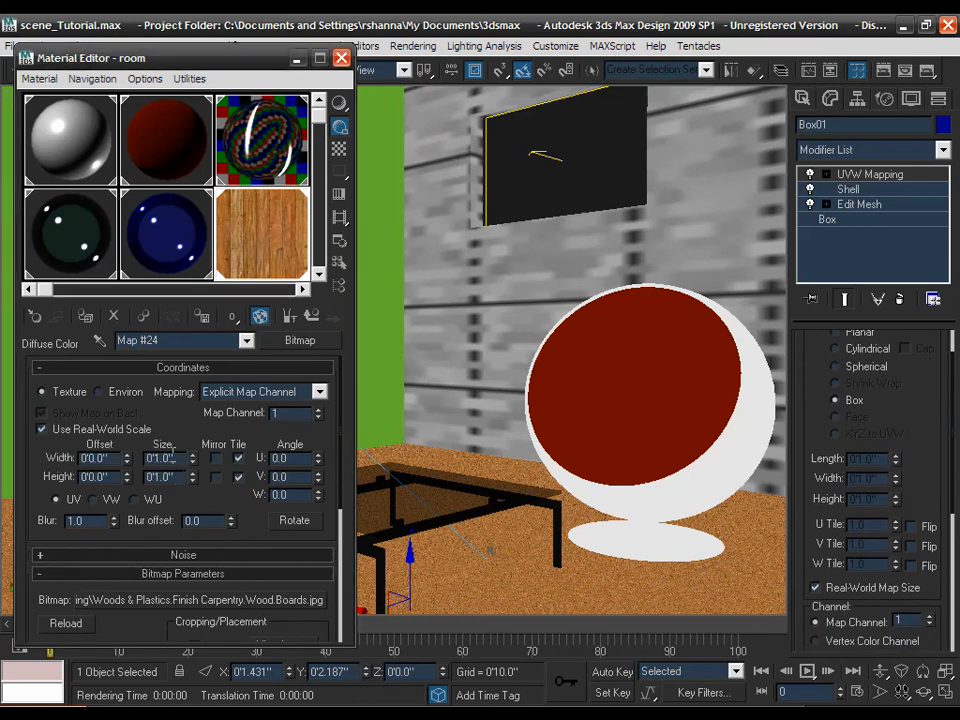
pyautogui.doubleClick(165, 458)
pyautogui.write("2'6")
pyautogui.press('Tab')
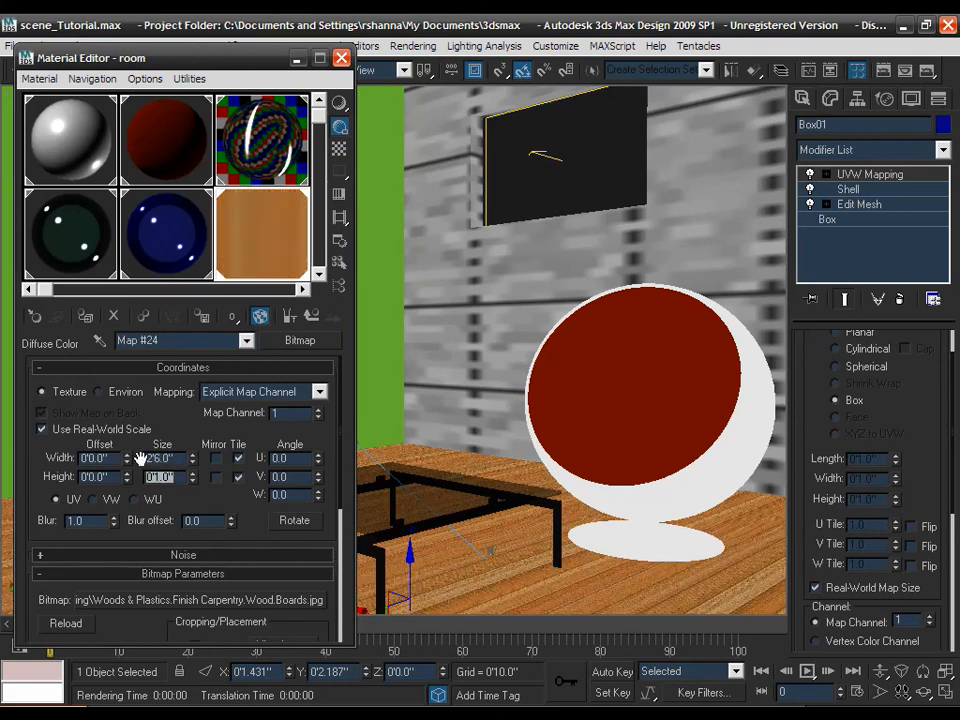
pyautogui.write("2'6")
pyautogui.press('Return')
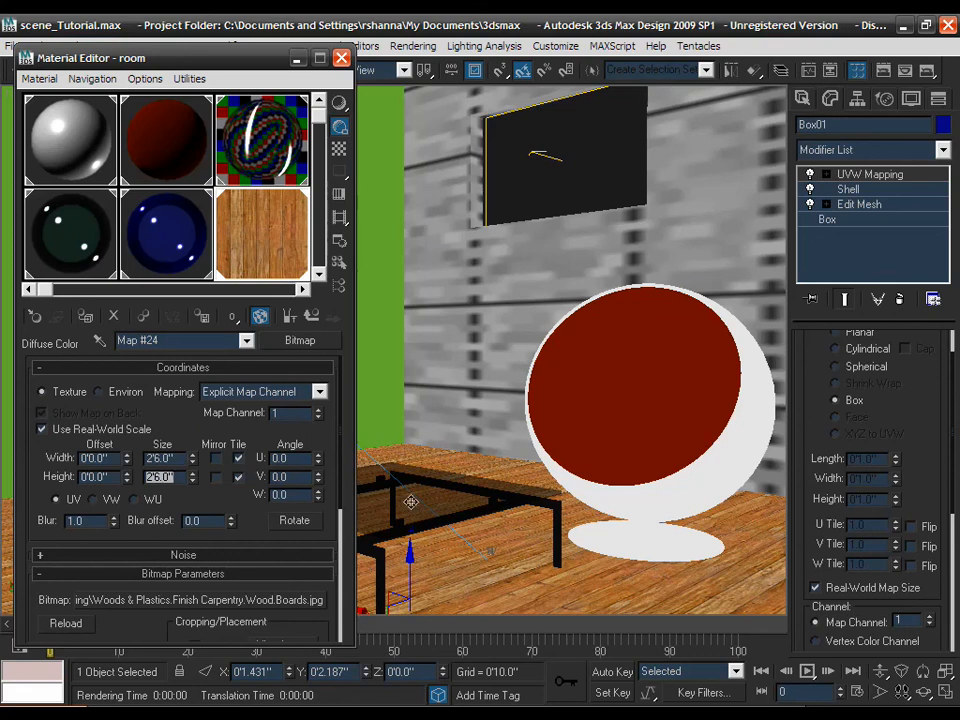
# - Enable the wood bitmap's color map and bend its curve down with a Bezier-corner end point
pyautogui.scroll(-5, 262, 519)
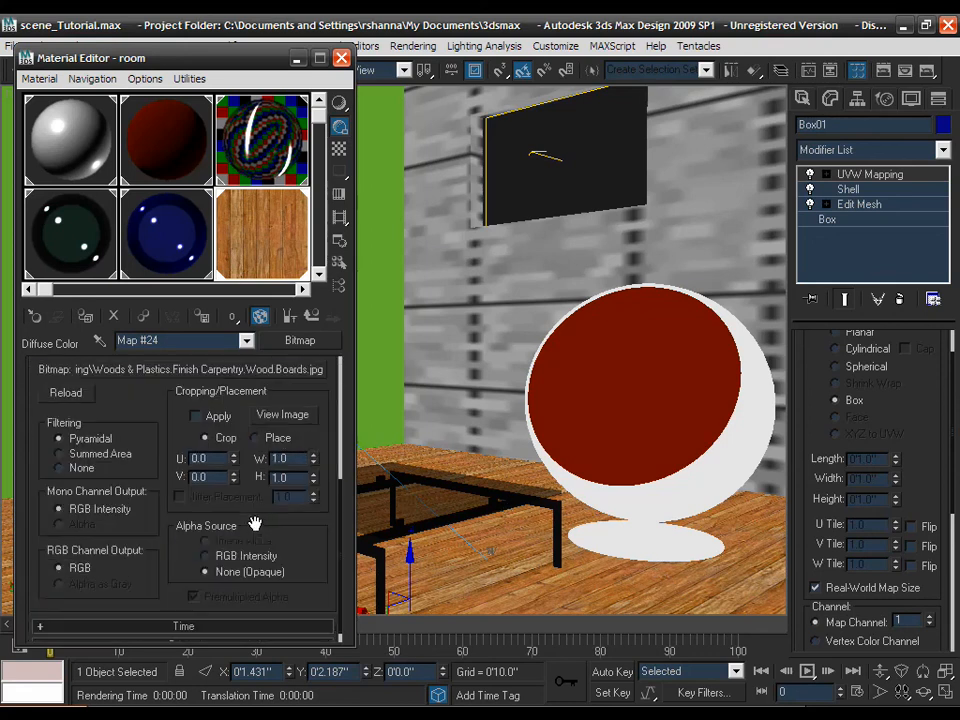
pyautogui.click(199, 632)
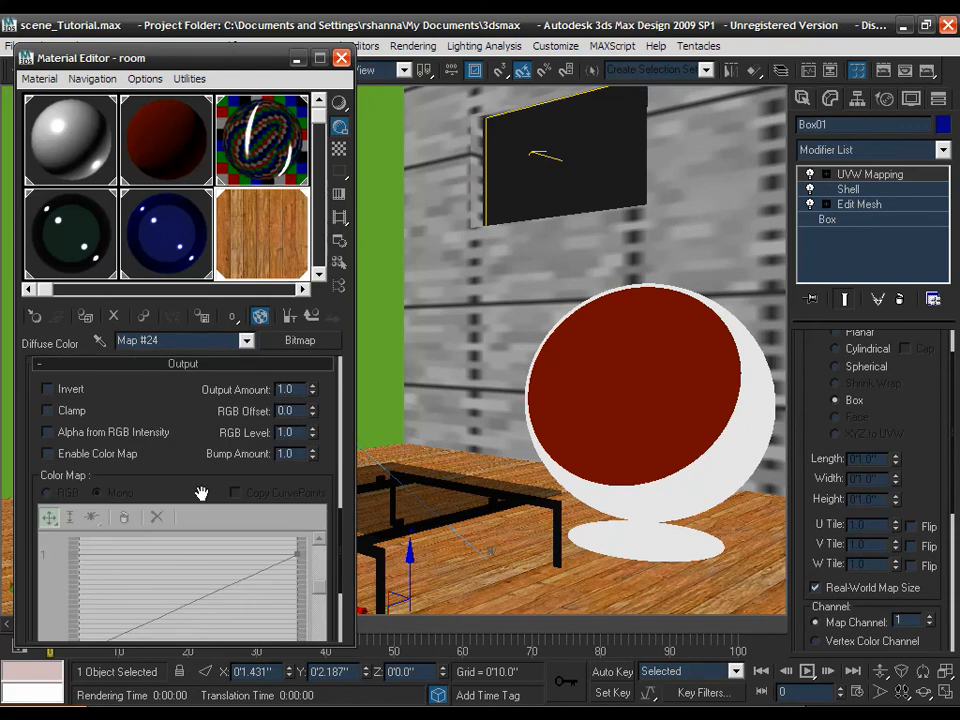
pyautogui.click(125, 455)
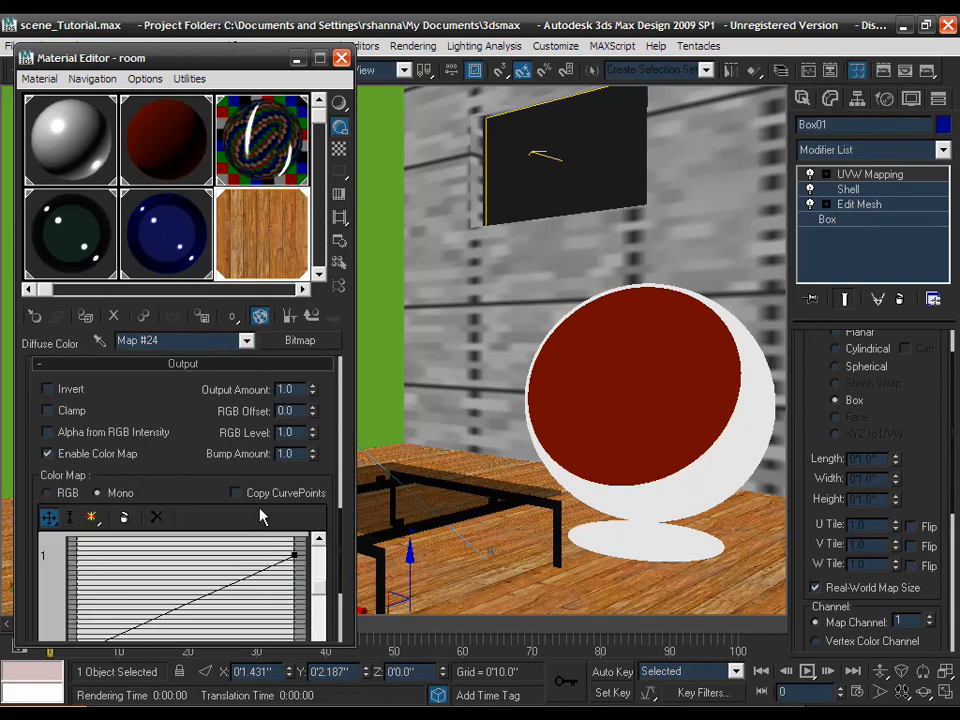
pyautogui.rightClick(297, 557)
pyautogui.click(321, 599)
pyautogui.moveTo(240, 578); pyautogui.dragTo(309, 620)
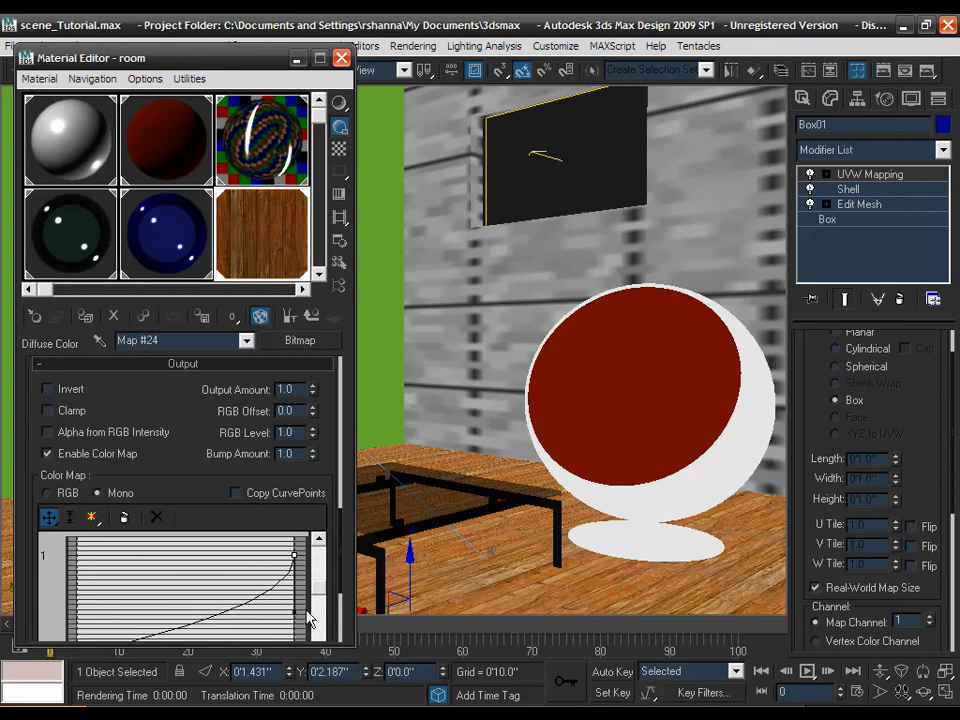
pyautogui.click(311, 317)
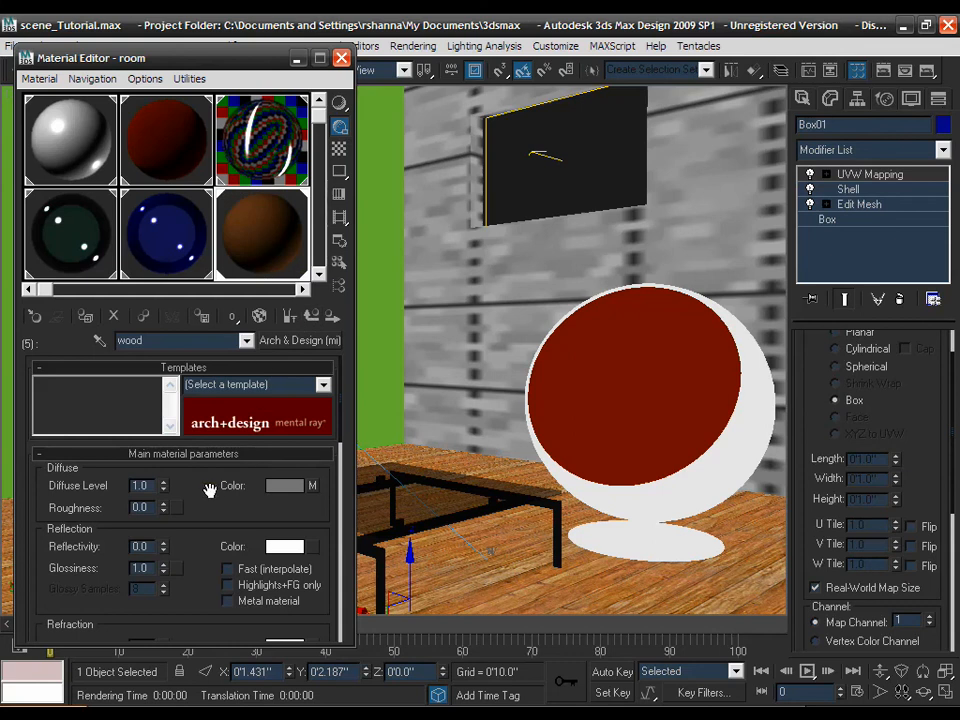
# - Give the wood Arch & Design material reflectivity 0.6 and reflection glossiness 0.4
pyautogui.moveTo(209, 489); pyautogui.dragTo(209, 452)
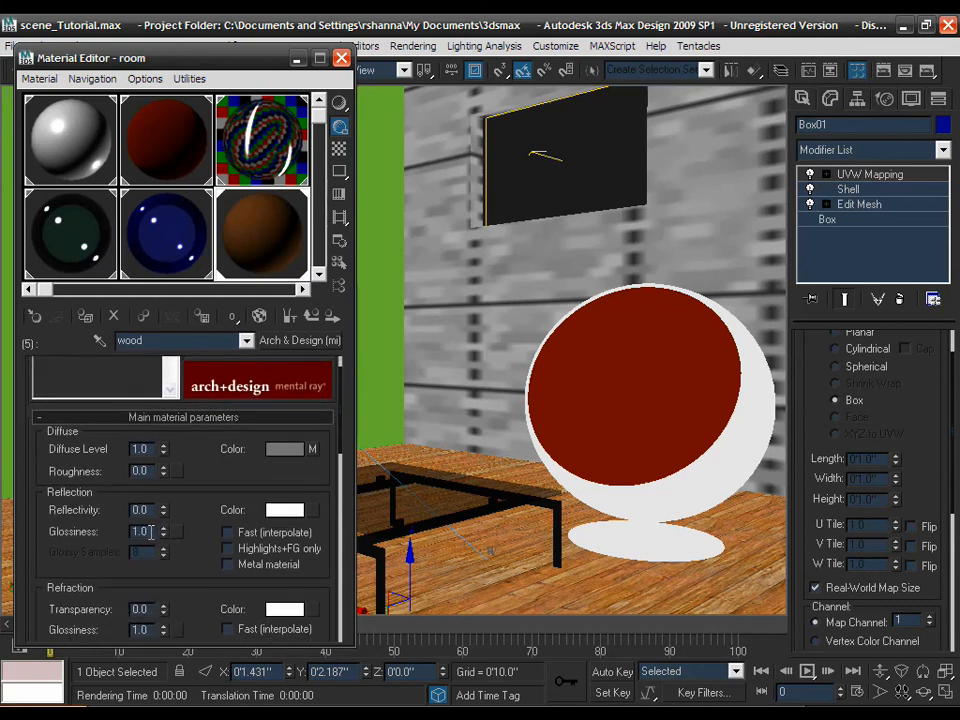
pyautogui.moveTo(149, 531); pyautogui.dragTo(122, 538)
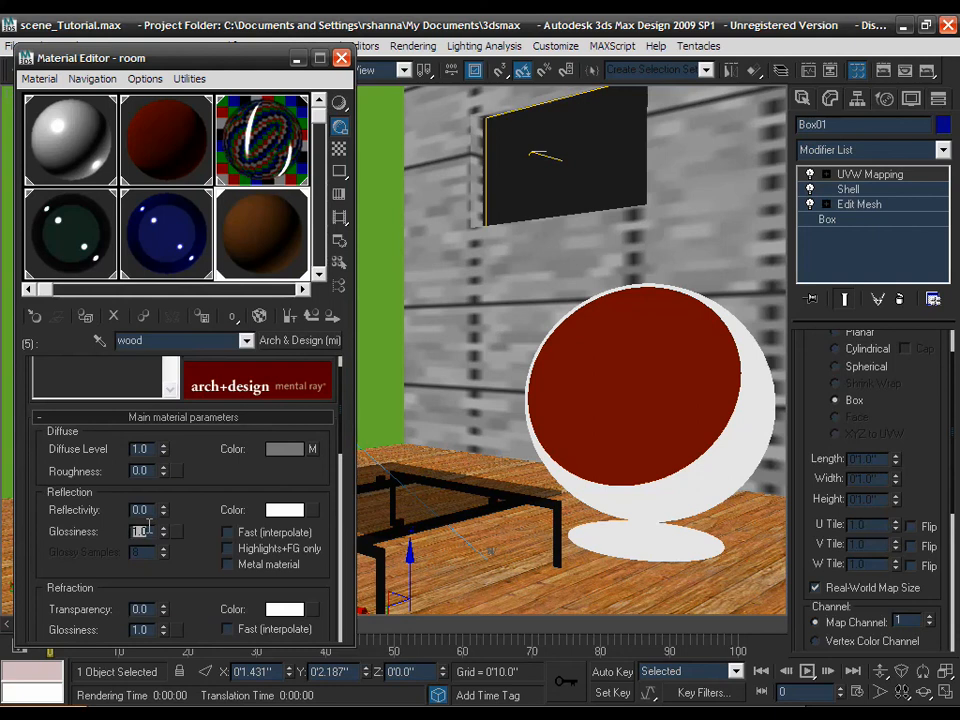
pyautogui.moveTo(153, 508); pyautogui.dragTo(103, 528)
pyautogui.write('.6')
pyautogui.press('Return')
pyautogui.moveTo(149, 531); pyautogui.dragTo(109, 533)
pyautogui.write('4')
pyautogui.press('Return')
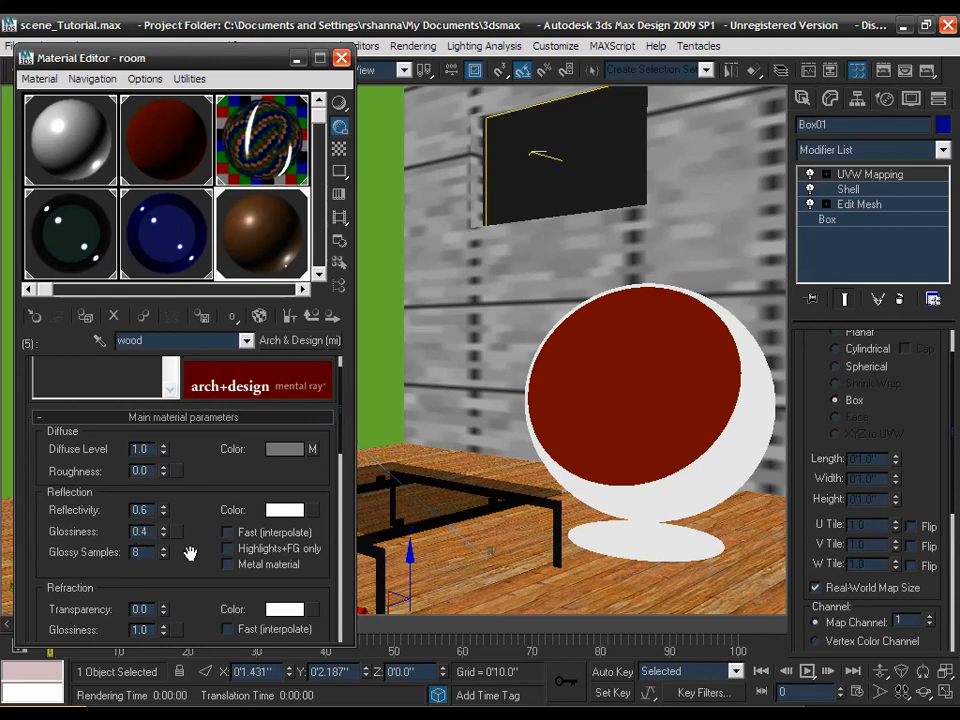
pyautogui.moveTo(190, 553); pyautogui.dragTo(189, 544)
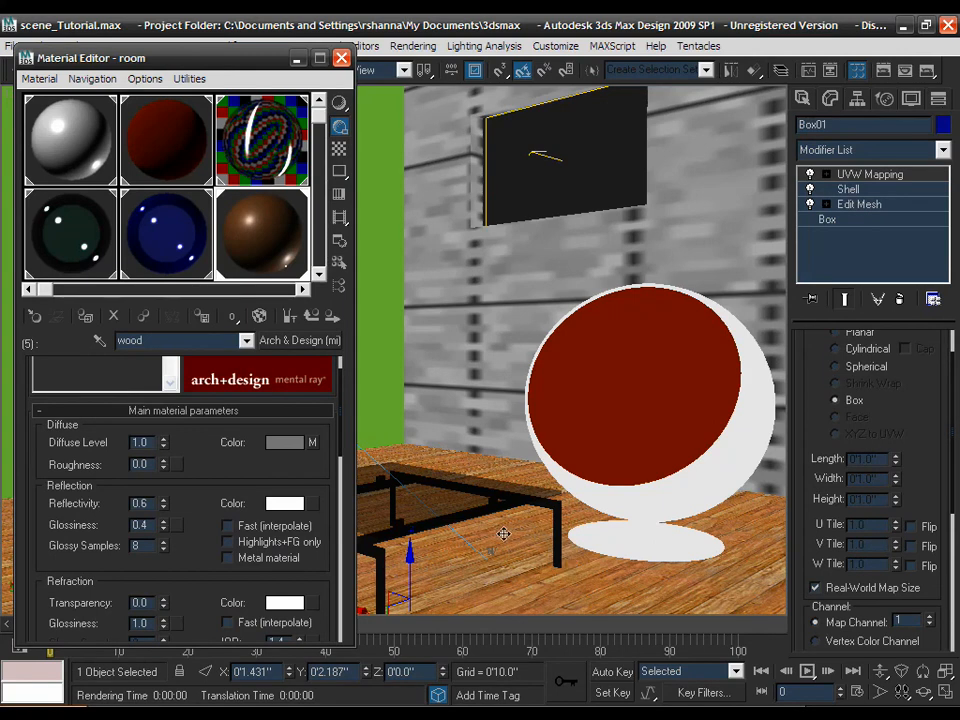
# - Copy the Wood Boards diffuse bitmap into the bump slot and open that bump map
pyautogui.scroll(-1, 204, 500)
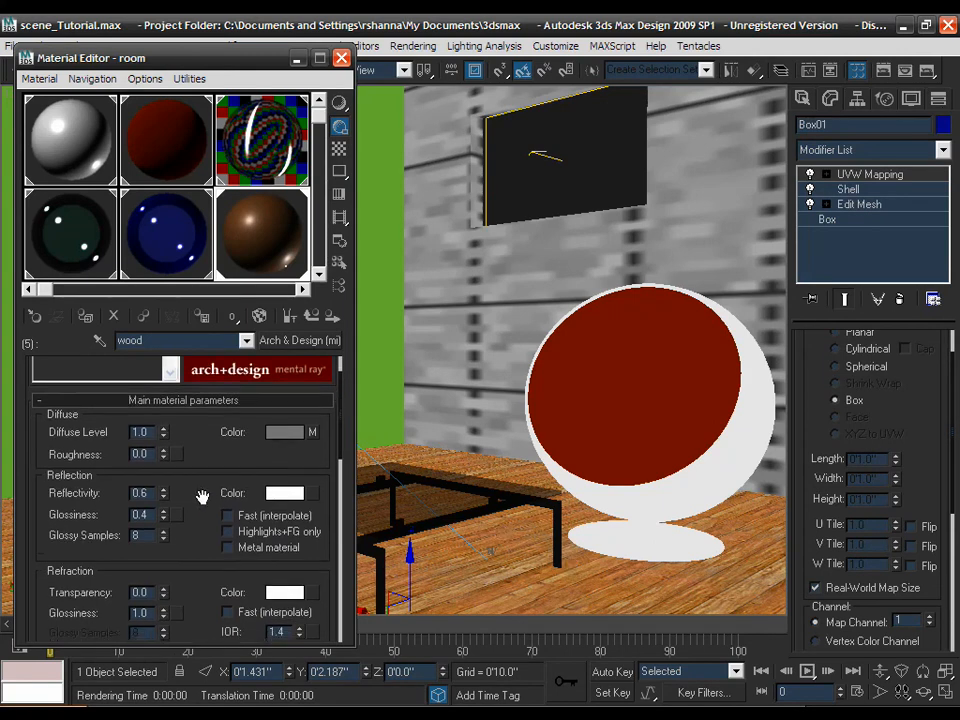
pyautogui.rightClick(312, 435)
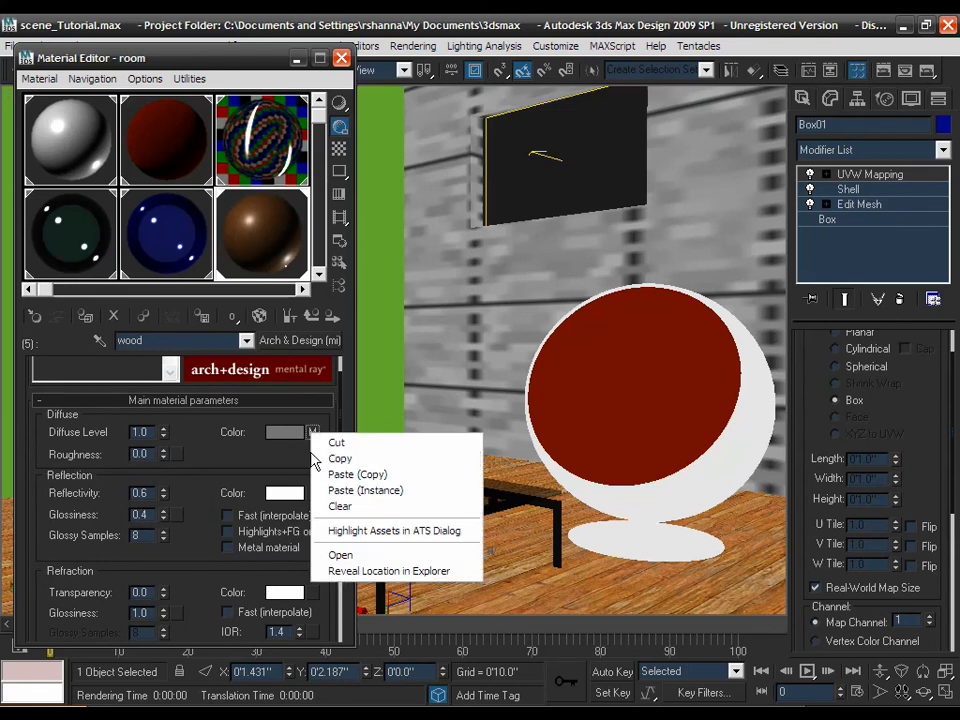
pyautogui.click(331, 459)
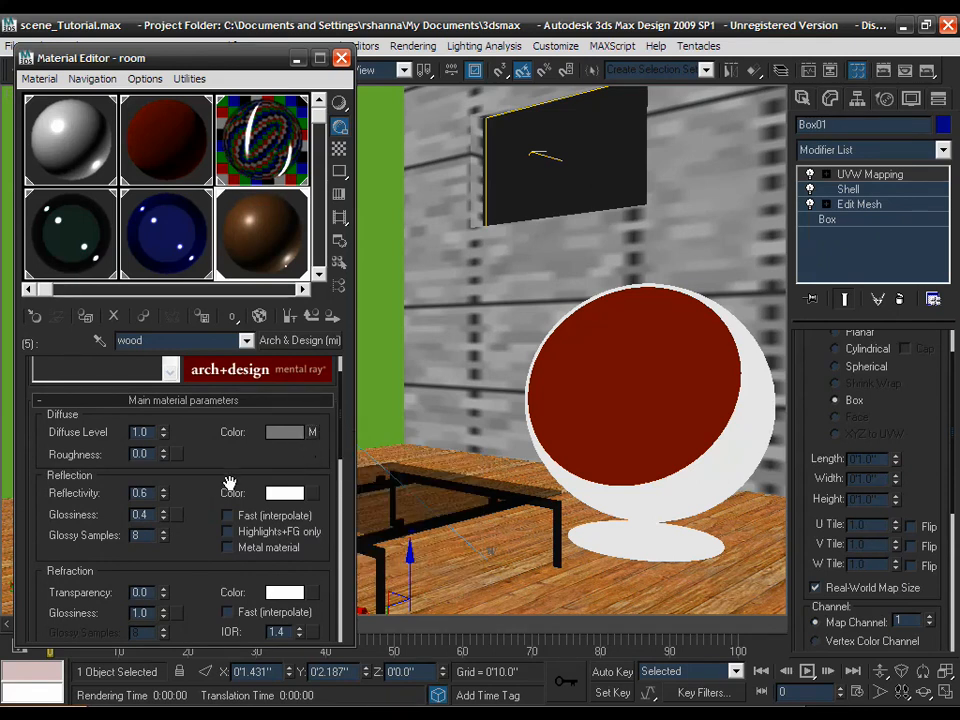
pyautogui.scroll(-10, 212, 487)
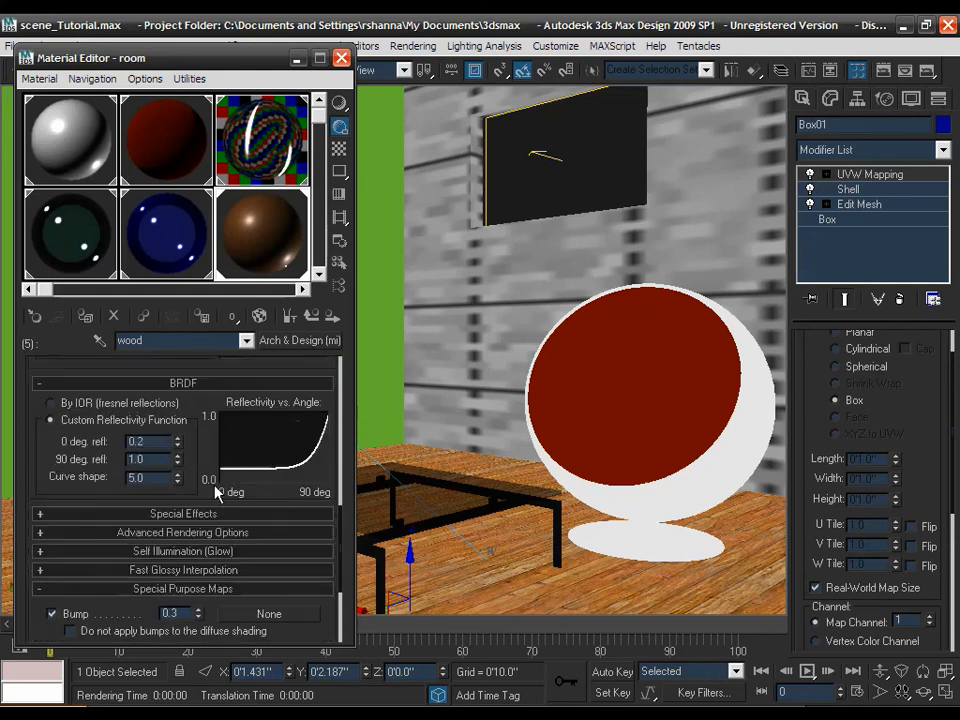
pyautogui.rightClick(265, 510)
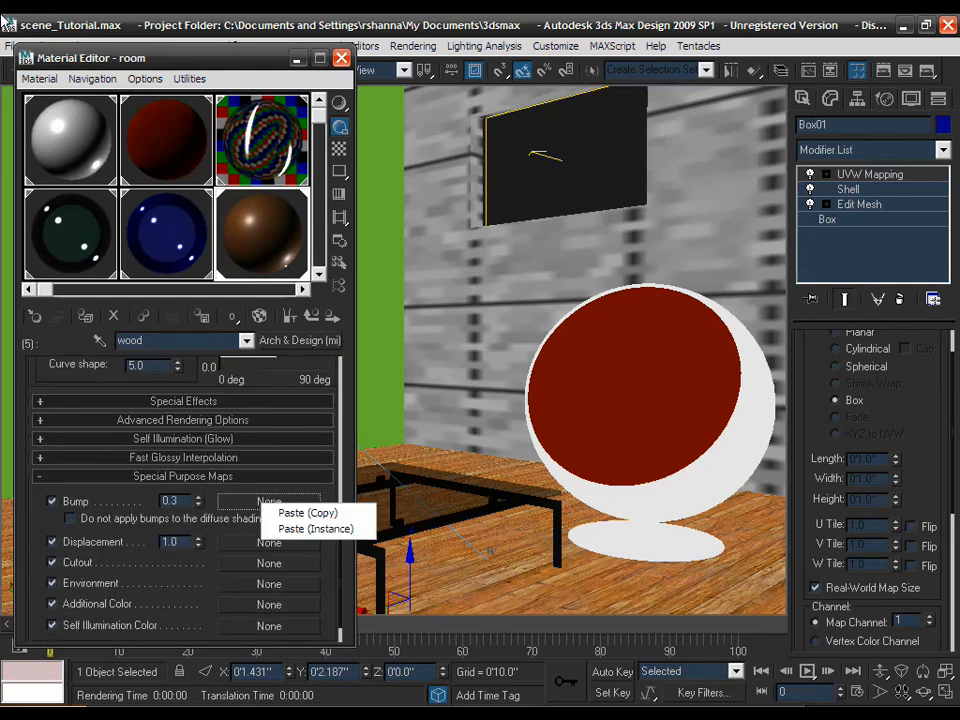
pyautogui.click(295, 515)
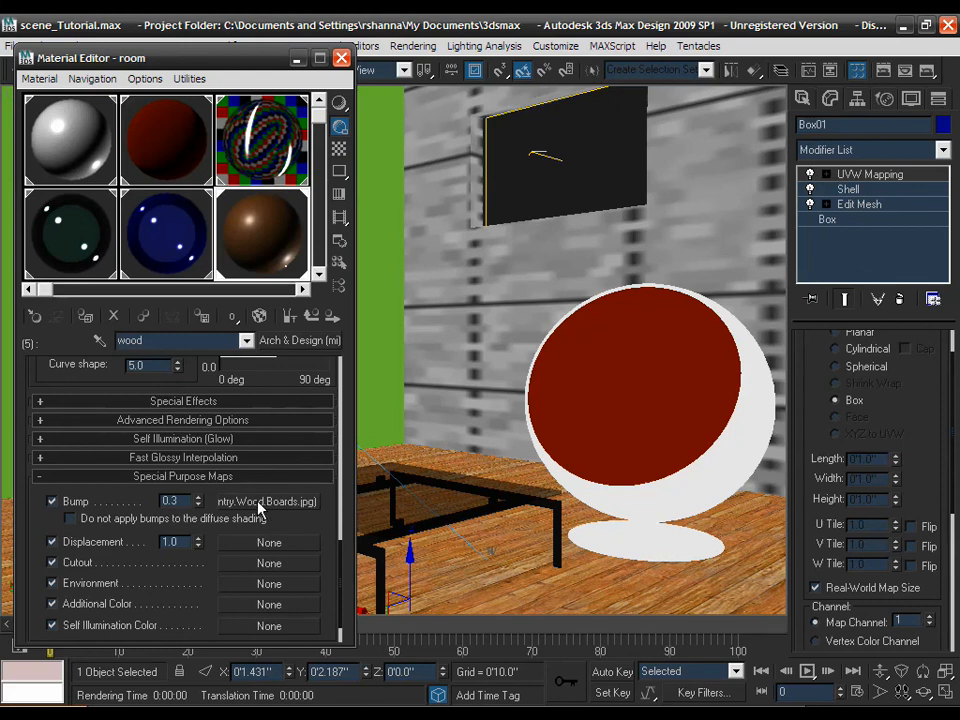
pyautogui.click(259, 503)
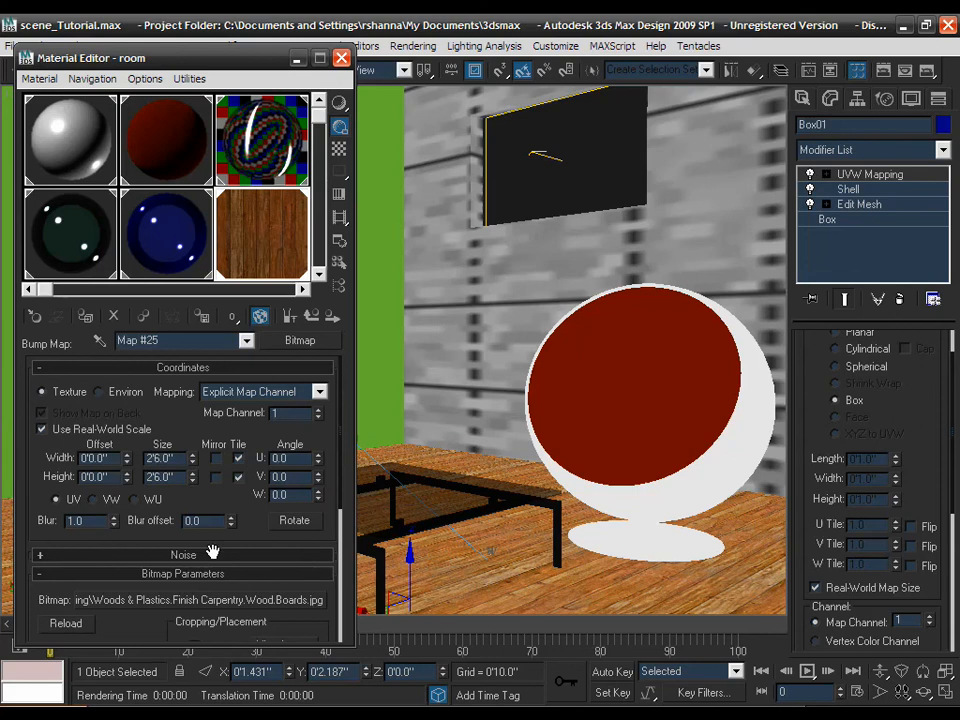
# - Replace the bump map's image with Wood.Boards.bump.jpg
pyautogui.click(273, 602)
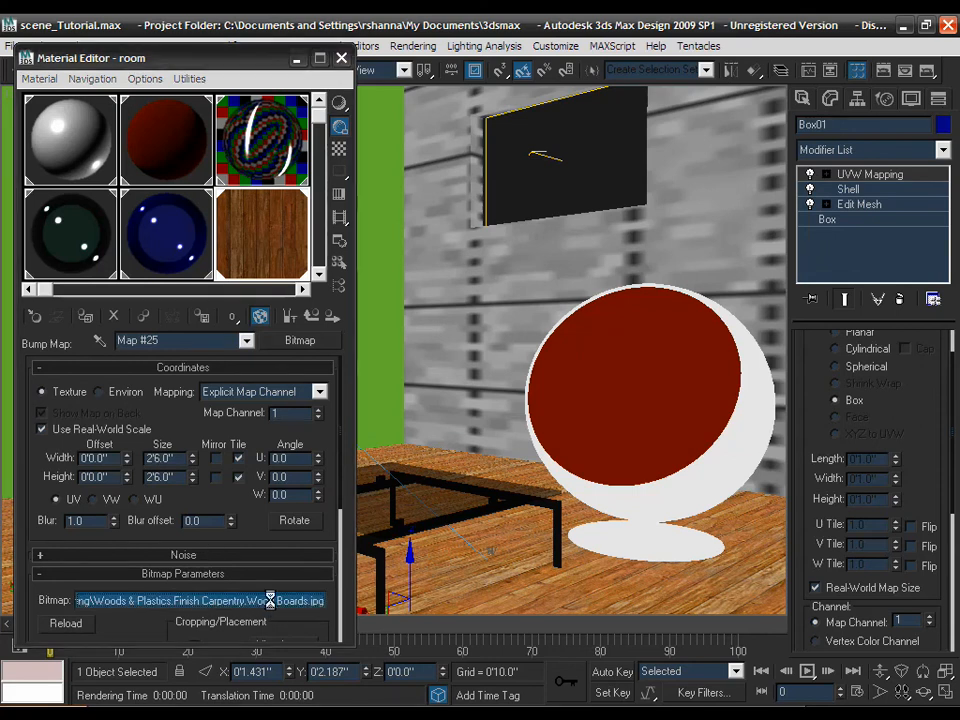
pyautogui.click(272, 238)
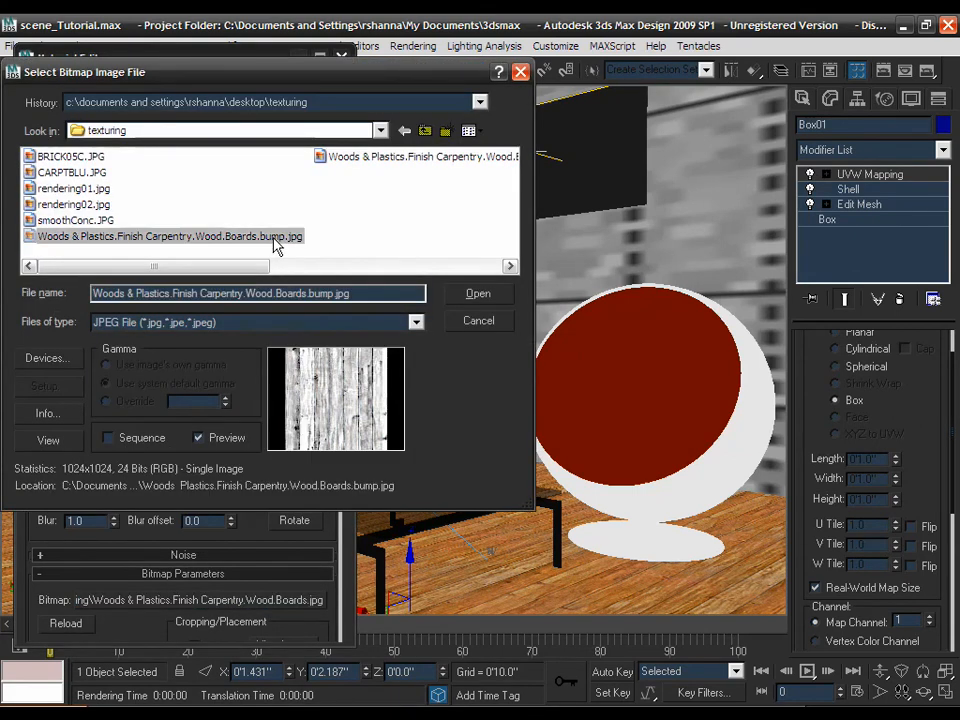
pyautogui.click(478, 296)
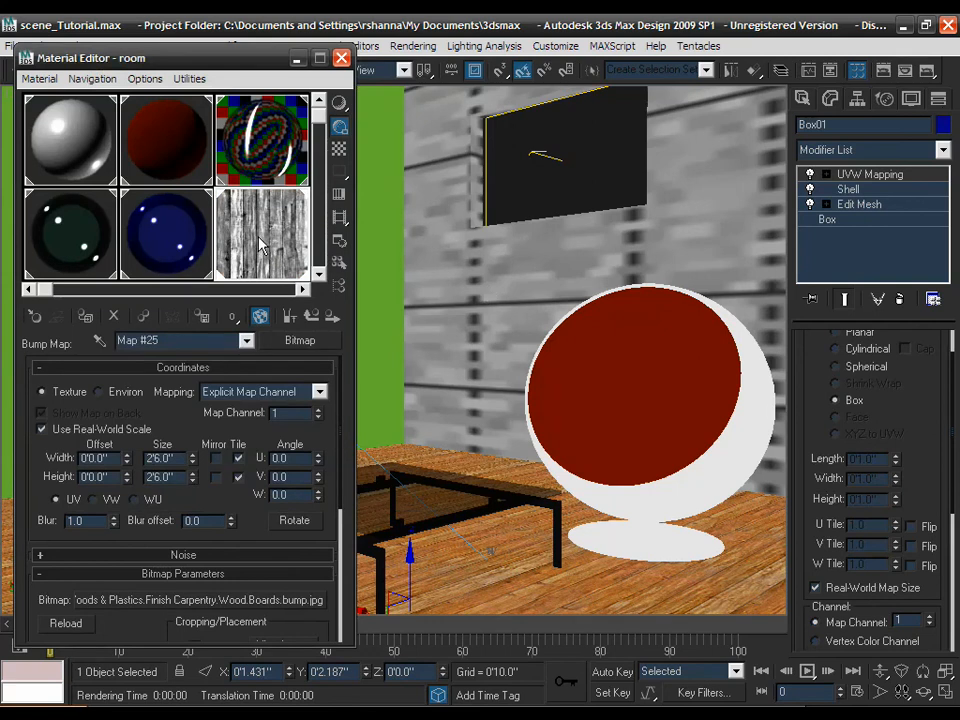
# - Set the bump bitmap's output amount to 1.5
pyautogui.moveTo(245, 500); pyautogui.dragTo(250, 463)
pyautogui.scroll(-5, 258, 518)
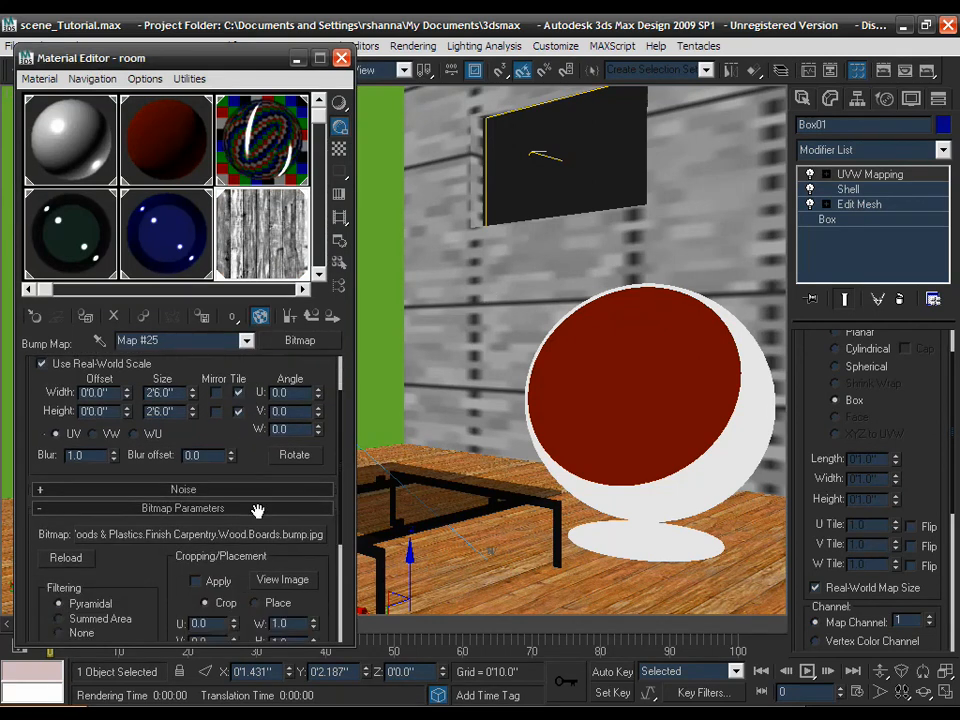
pyautogui.click(198, 633)
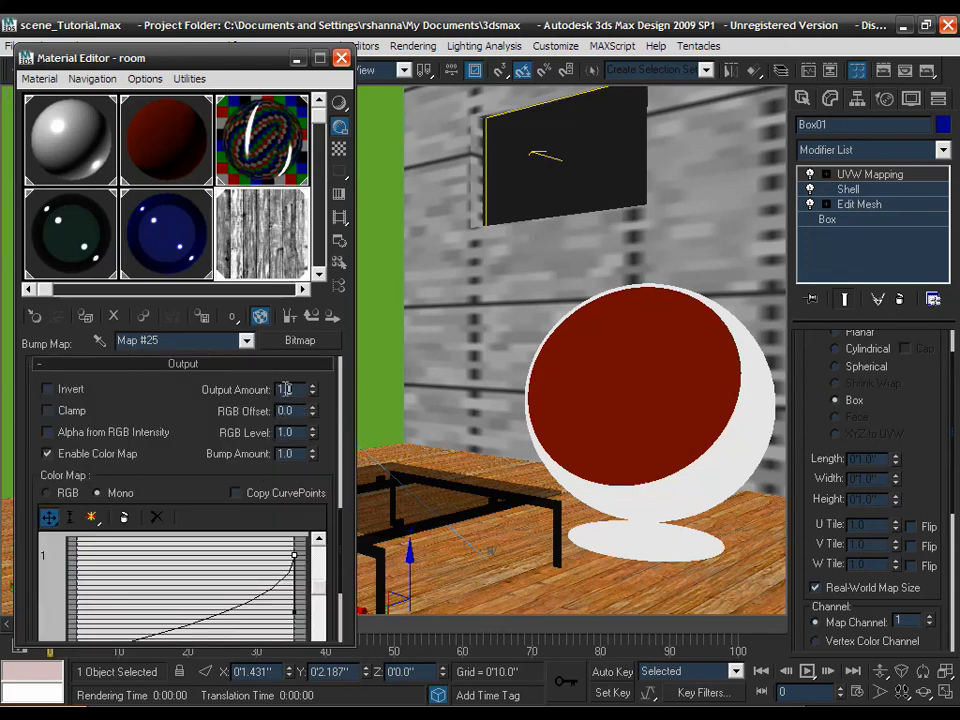
pyautogui.write('2')
pyautogui.press('Return')
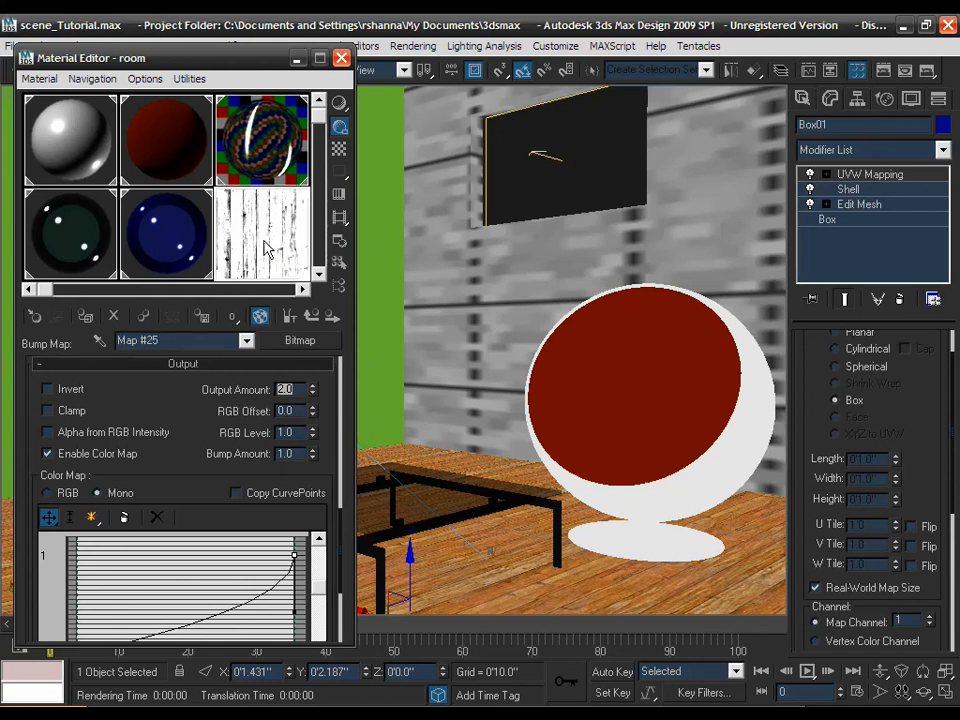
pyautogui.write('1.5')
pyautogui.click(310, 318)
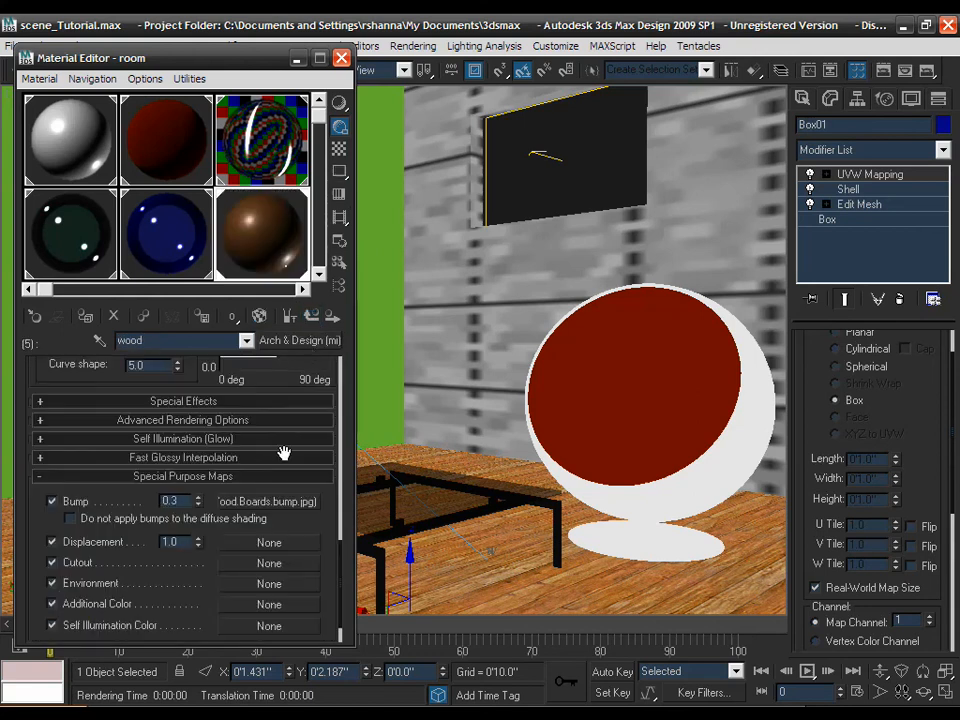
# - Copy the wood bump map onto the reflection colour map slot
pyautogui.rightClick(287, 509)
pyautogui.click(300, 527)
pyautogui.scroll(10, 198, 422)
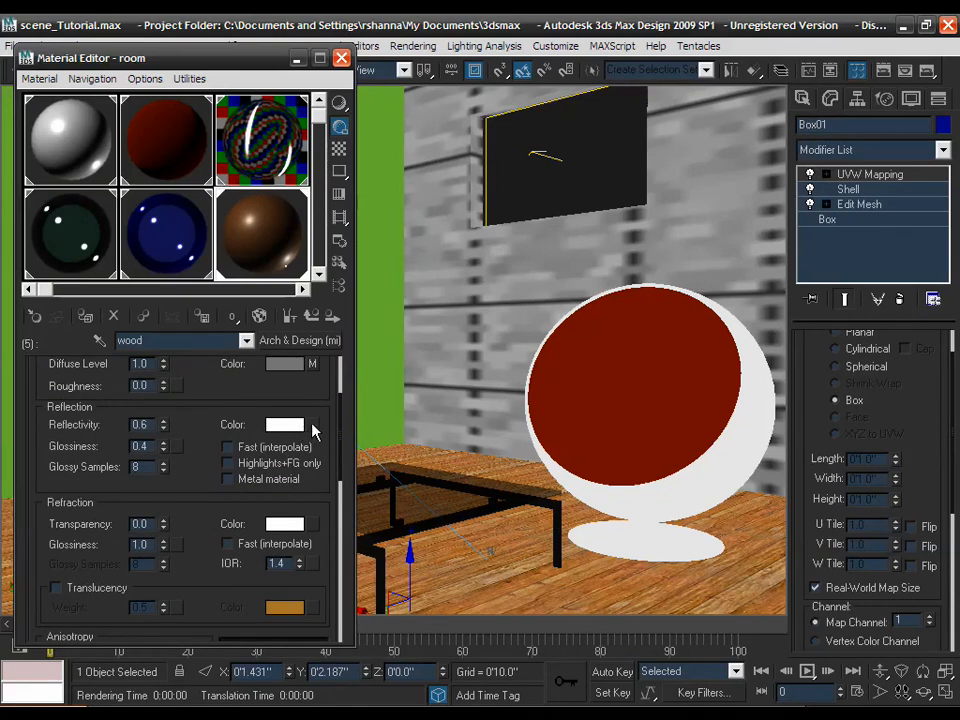
pyautogui.rightClick(313, 427)
pyautogui.click(330, 447)
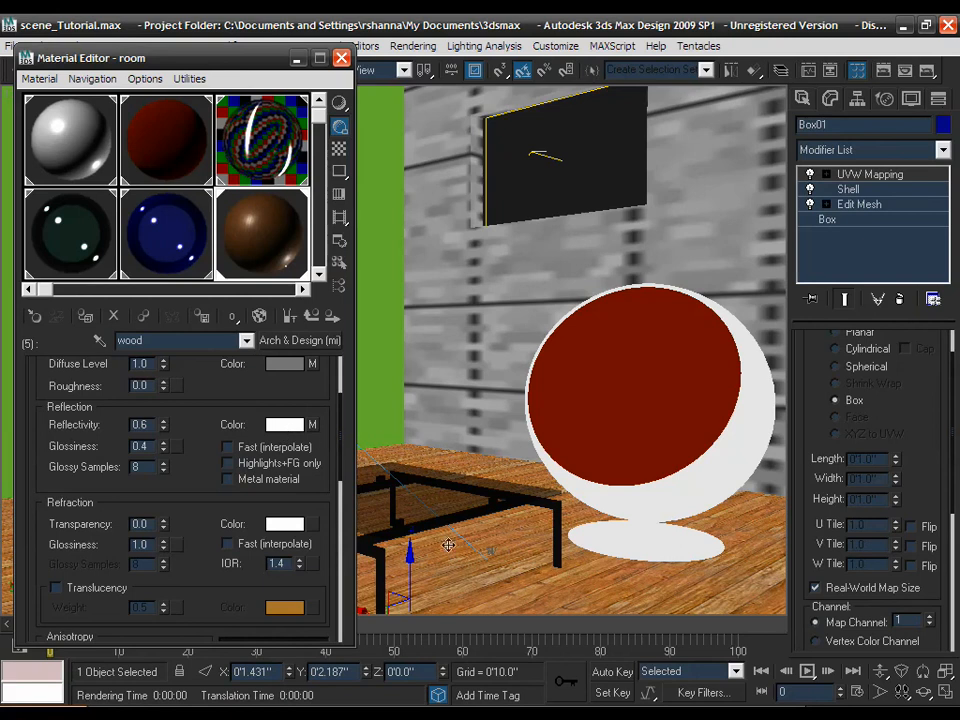
# - Preview the full bump image used by the reflection colour bitmap
pyautogui.click(312, 424)
pyautogui.scroll(-1, 245, 490)
pyautogui.moveTo(245, 490); pyautogui.dragTo(251, 435)
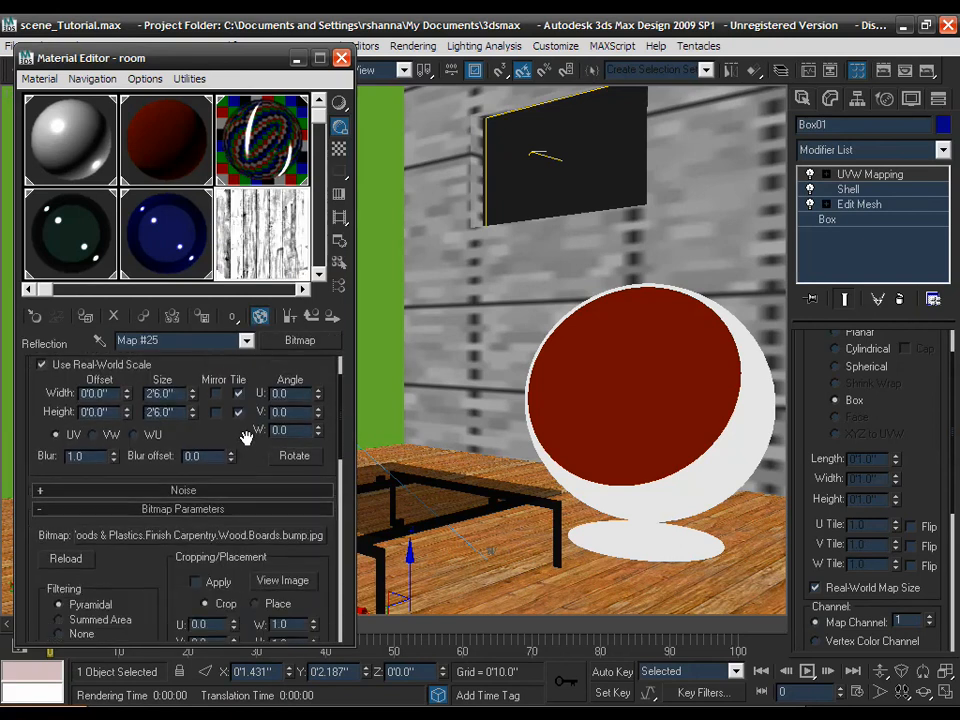
pyautogui.click(276, 580)
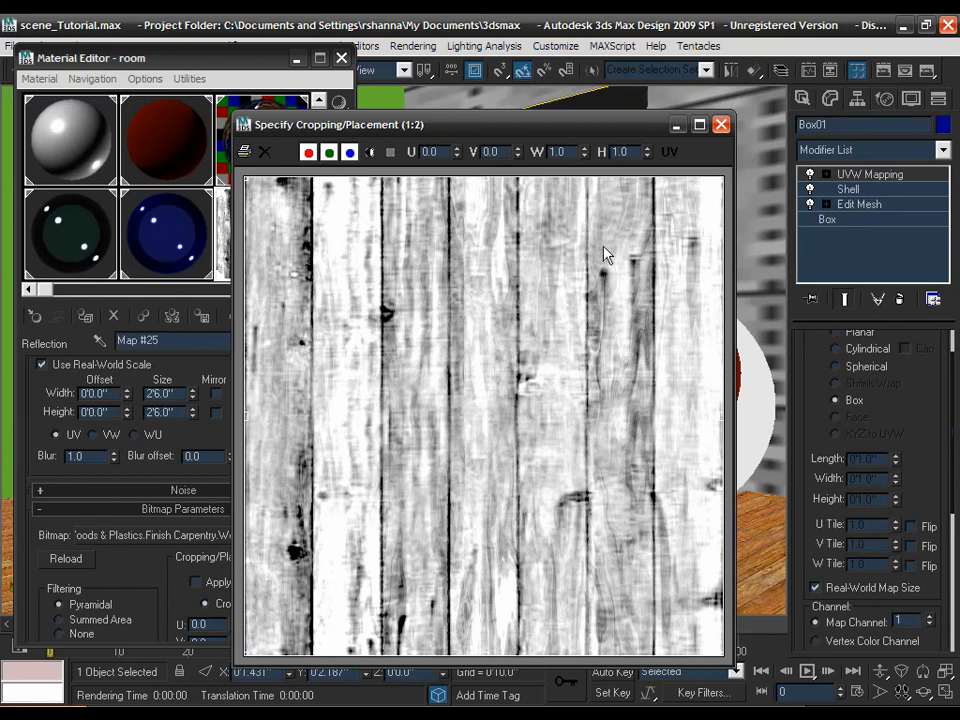
pyautogui.click(720, 126)
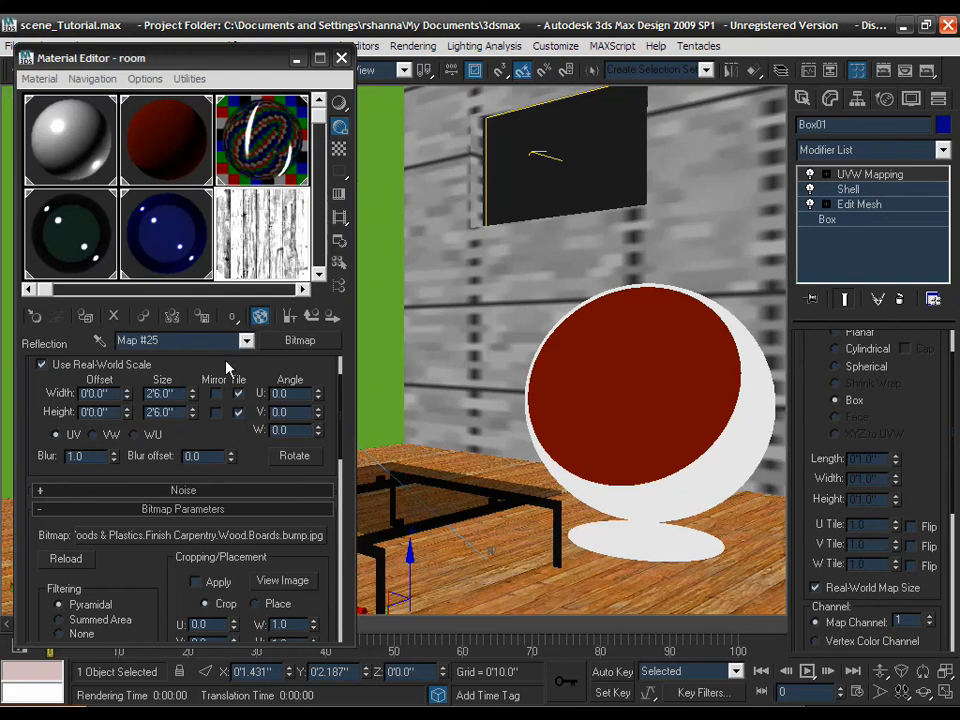
pyautogui.click(313, 318)
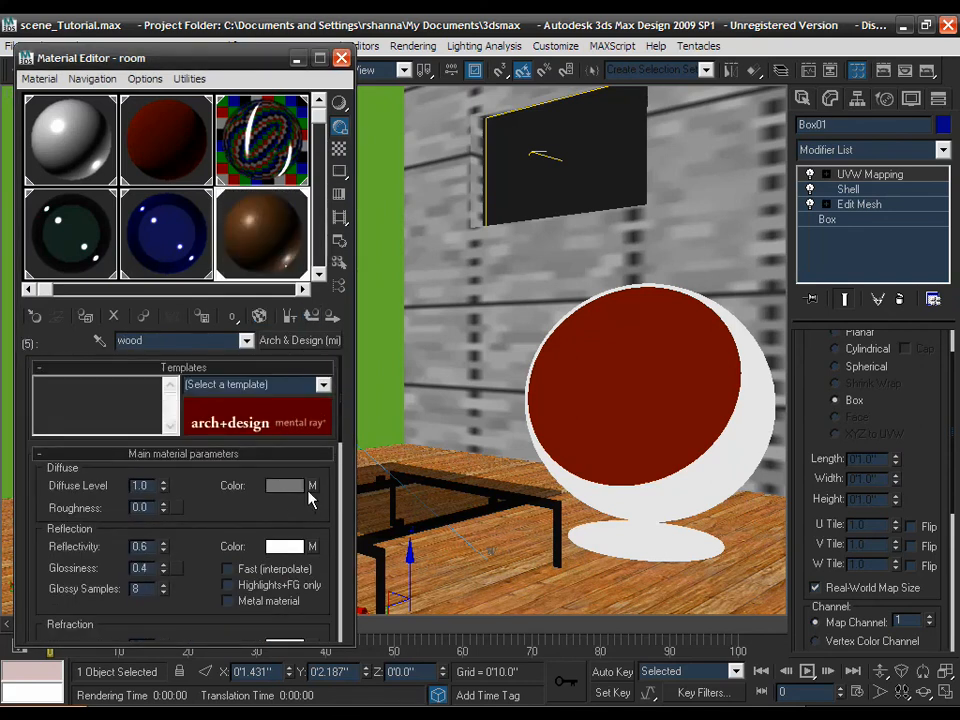
# - Set the wood diffuse bitmap's blur to 0.01
pyautogui.click(311, 487)
pyautogui.doubleClick(100, 521)
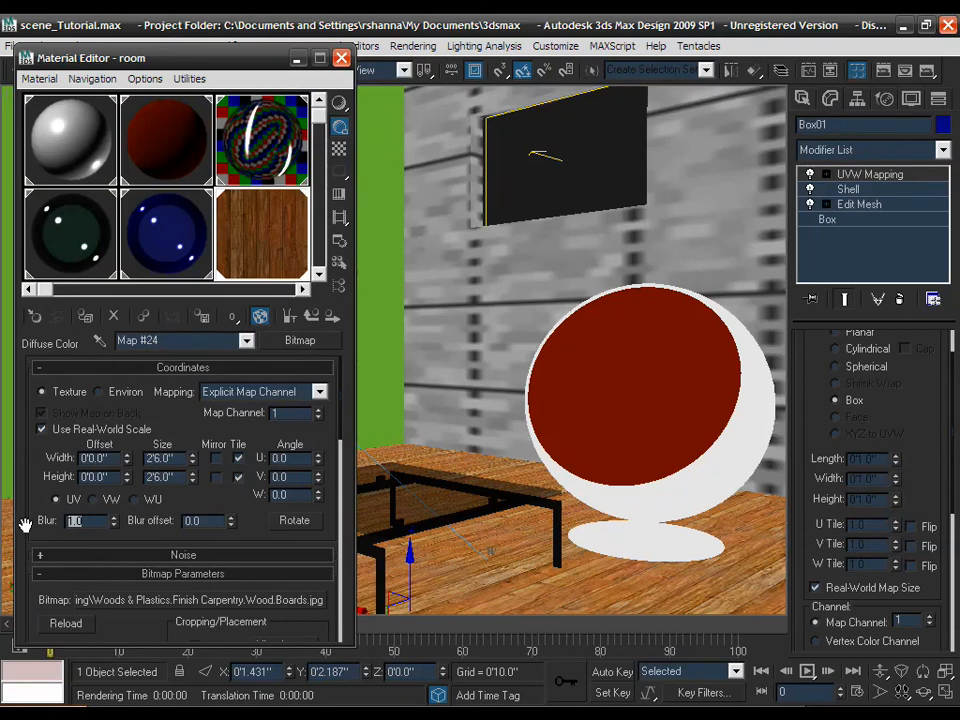
pyautogui.write('0')
pyautogui.write('.01')
pyautogui.press('Return')
pyautogui.click(314, 317)
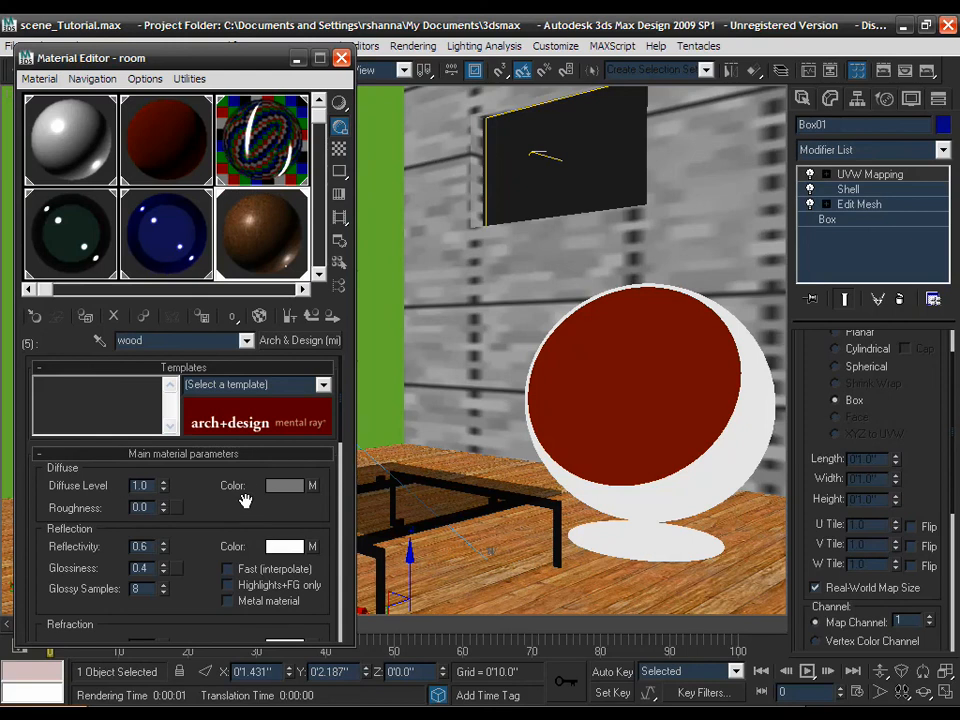
# - Change Area to Render from Region to View and render Camera01 with mental ray
pyautogui.click(883, 72)
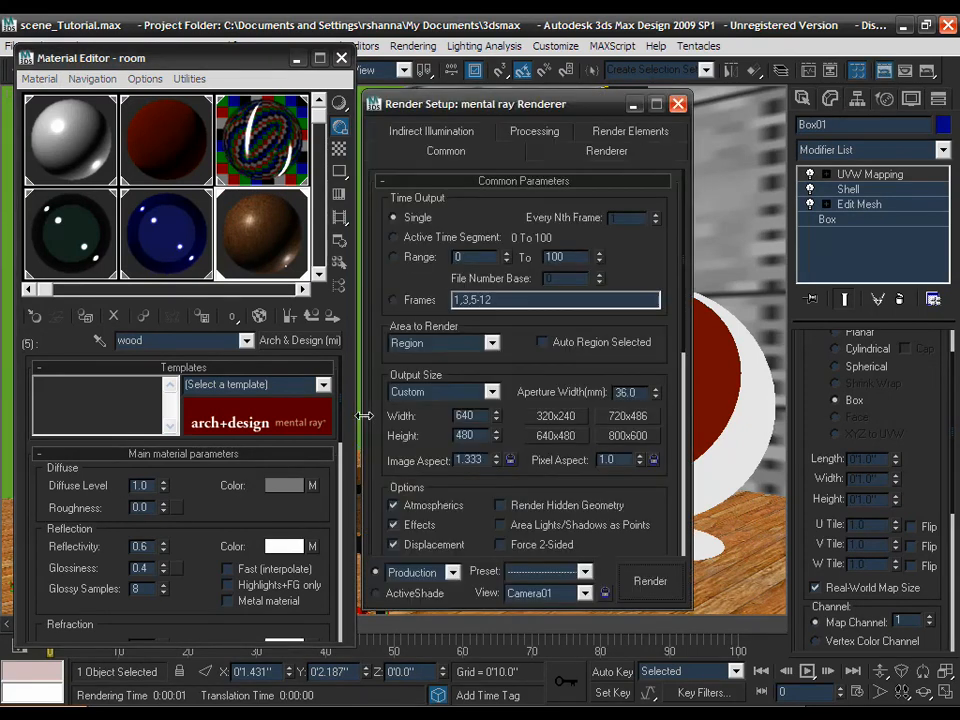
pyautogui.click(447, 343)
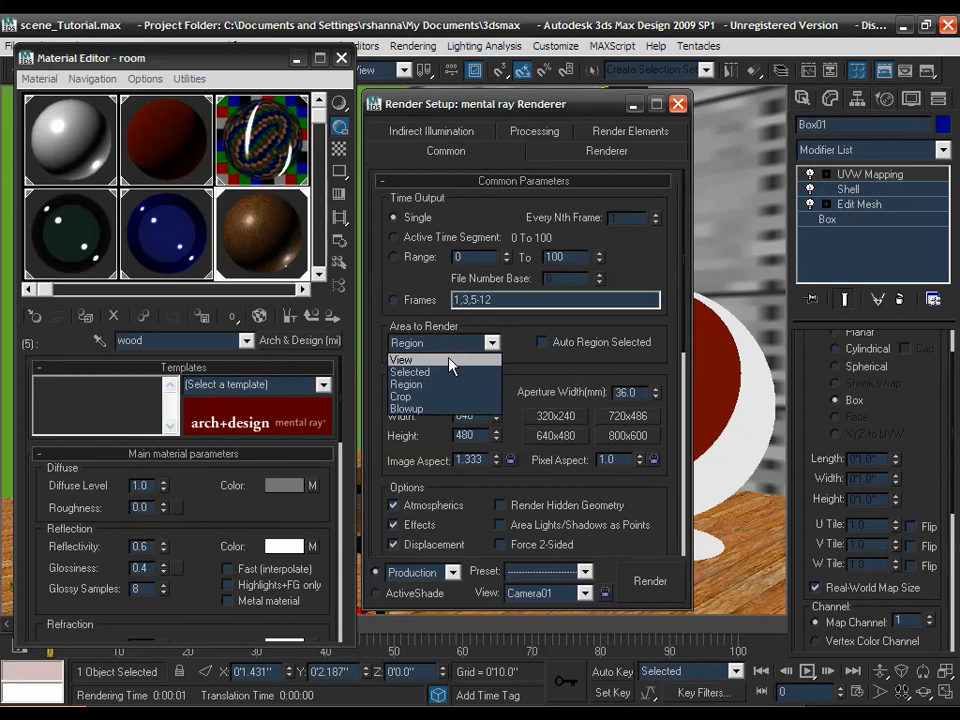
pyautogui.click(449, 362)
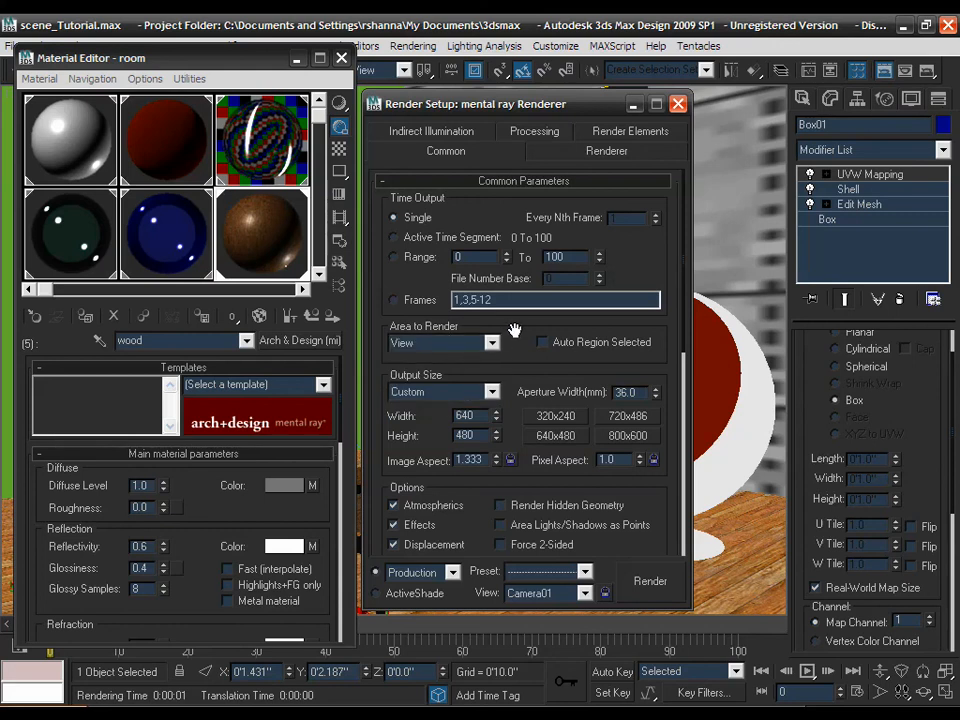
pyautogui.moveTo(514, 330); pyautogui.dragTo(514, 328)
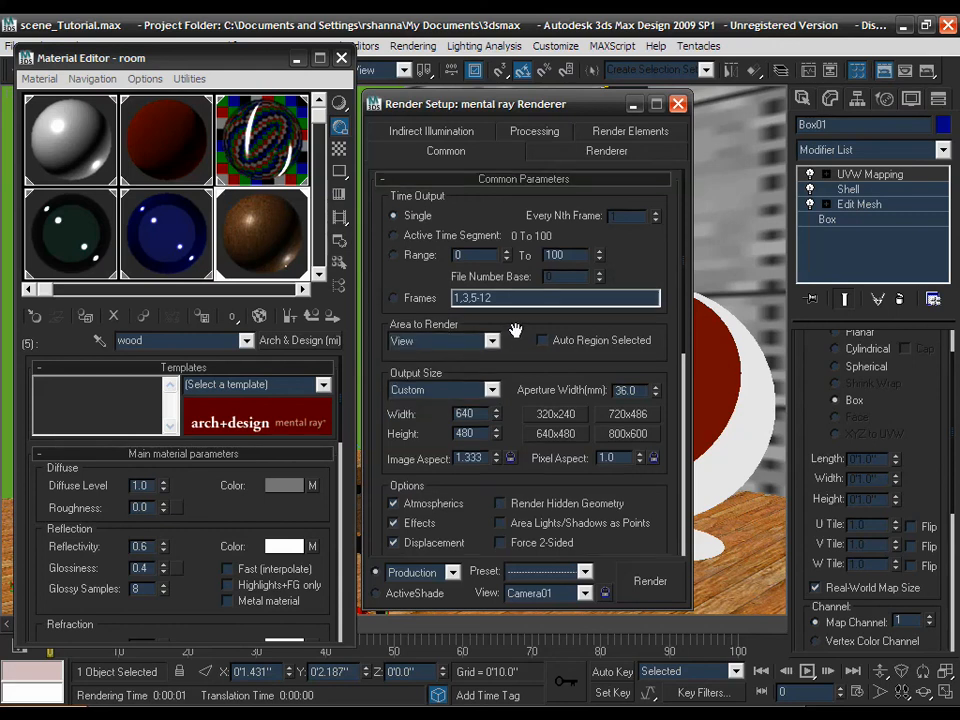
pyautogui.click(647, 582)
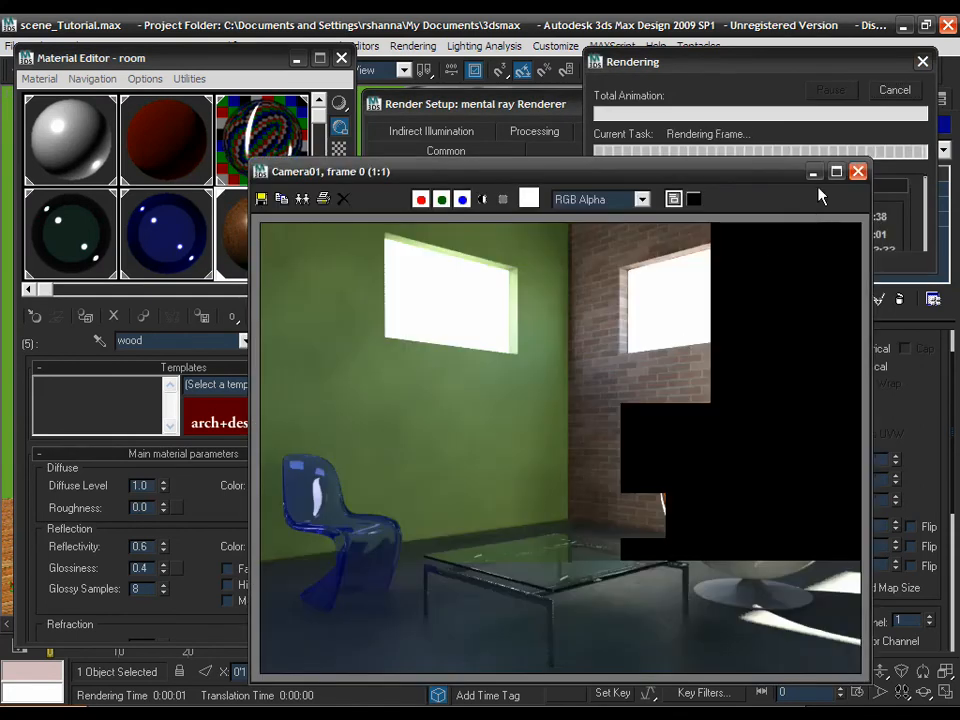